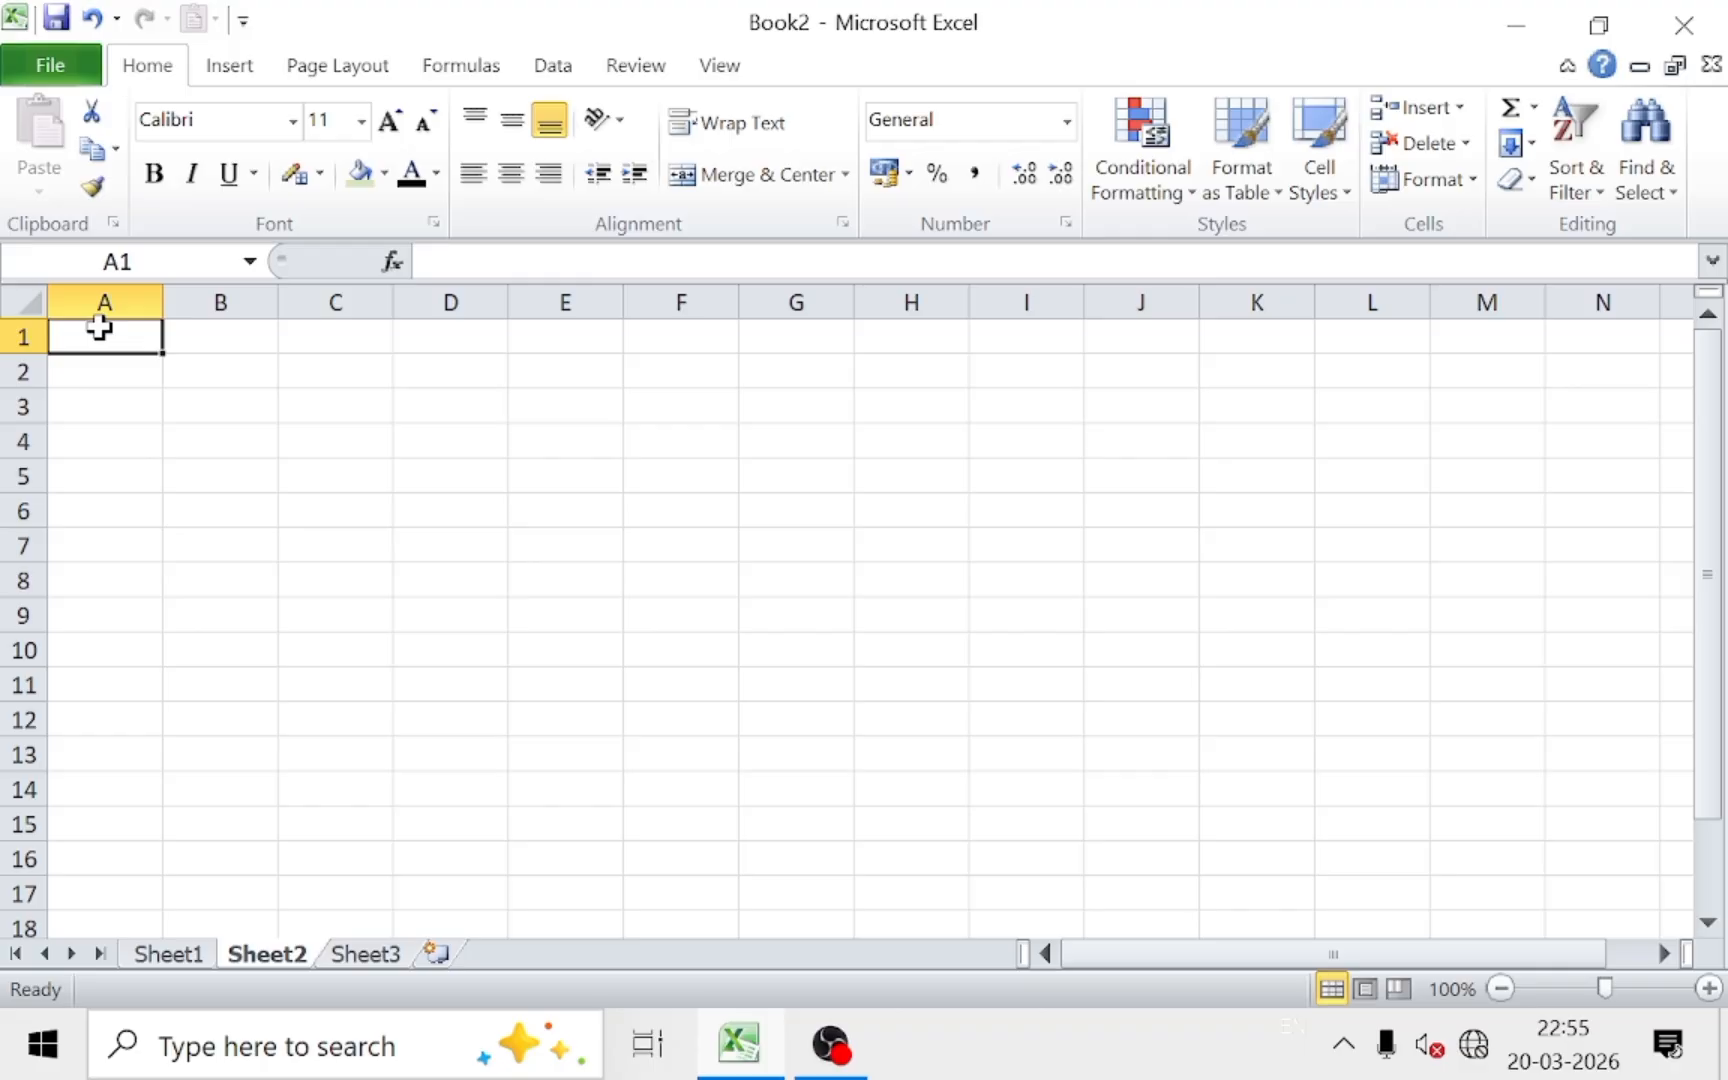
# Step: Merge and center cells A1:K2 and enter the title "project for discount with gst" in the merged cell
pyautogui.moveTo(99, 327); pyautogui.dragTo(1215, 390)
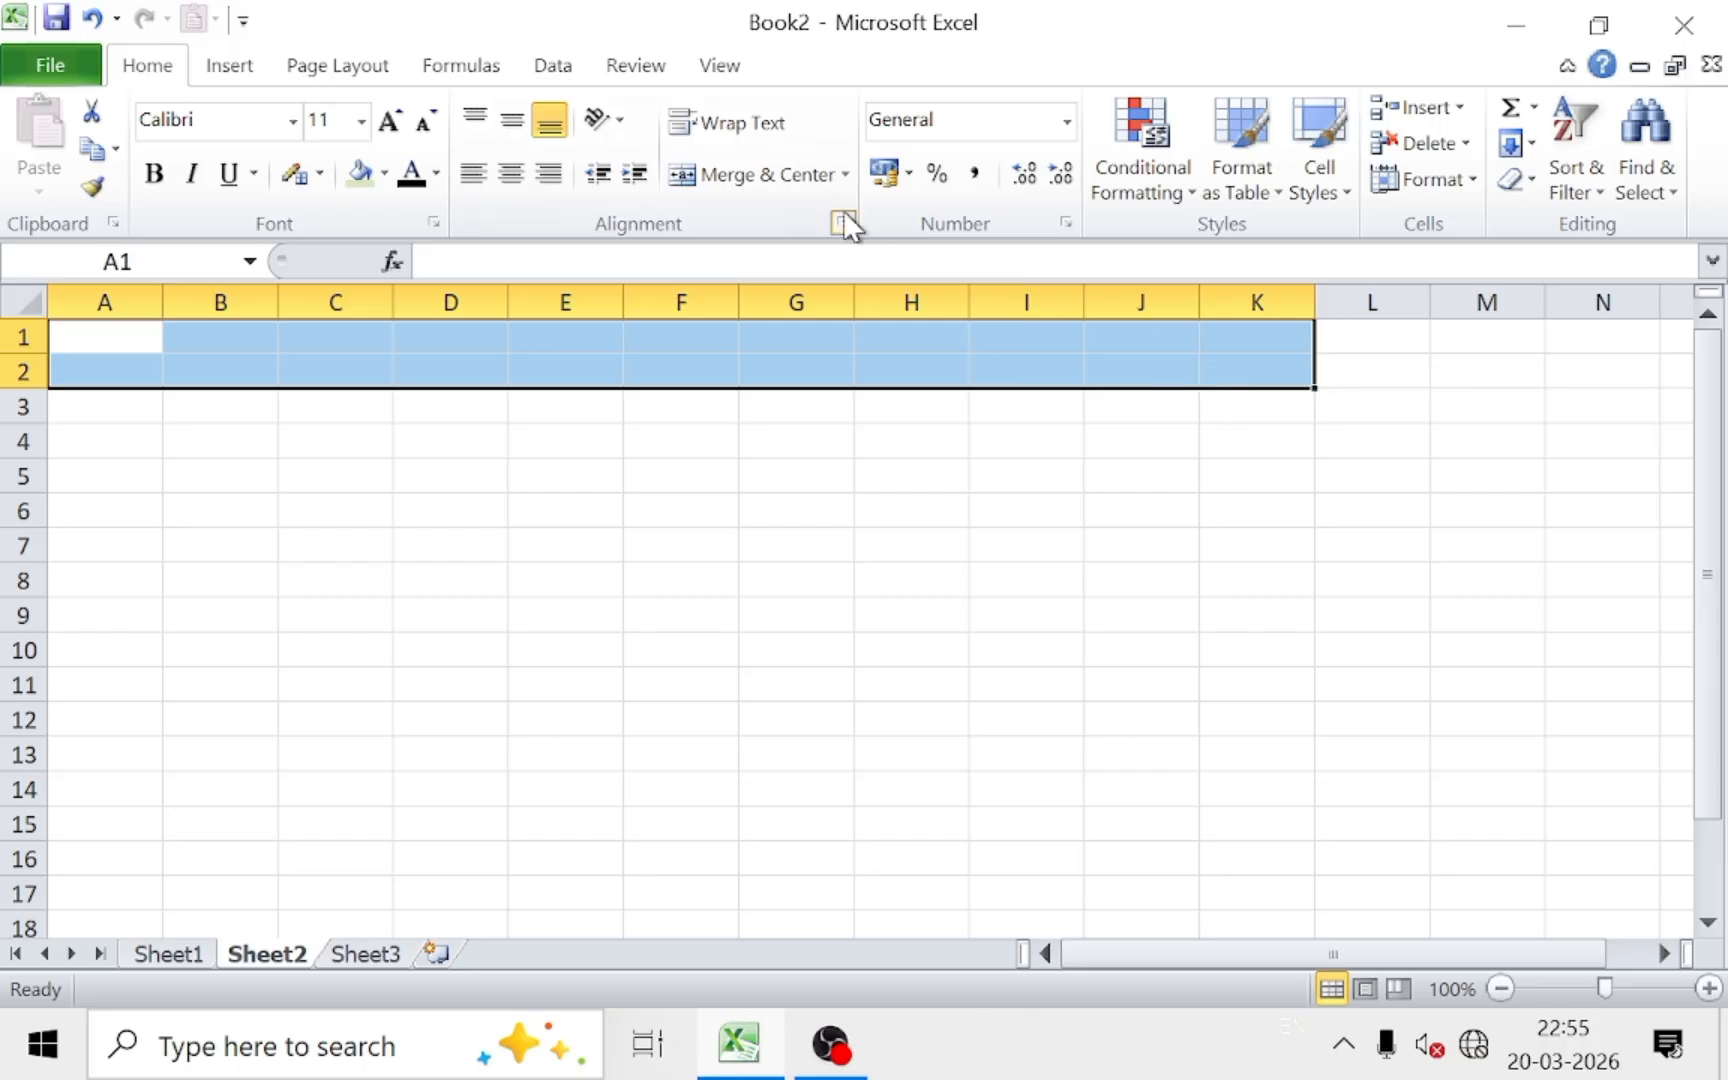
pyautogui.click(790, 176)
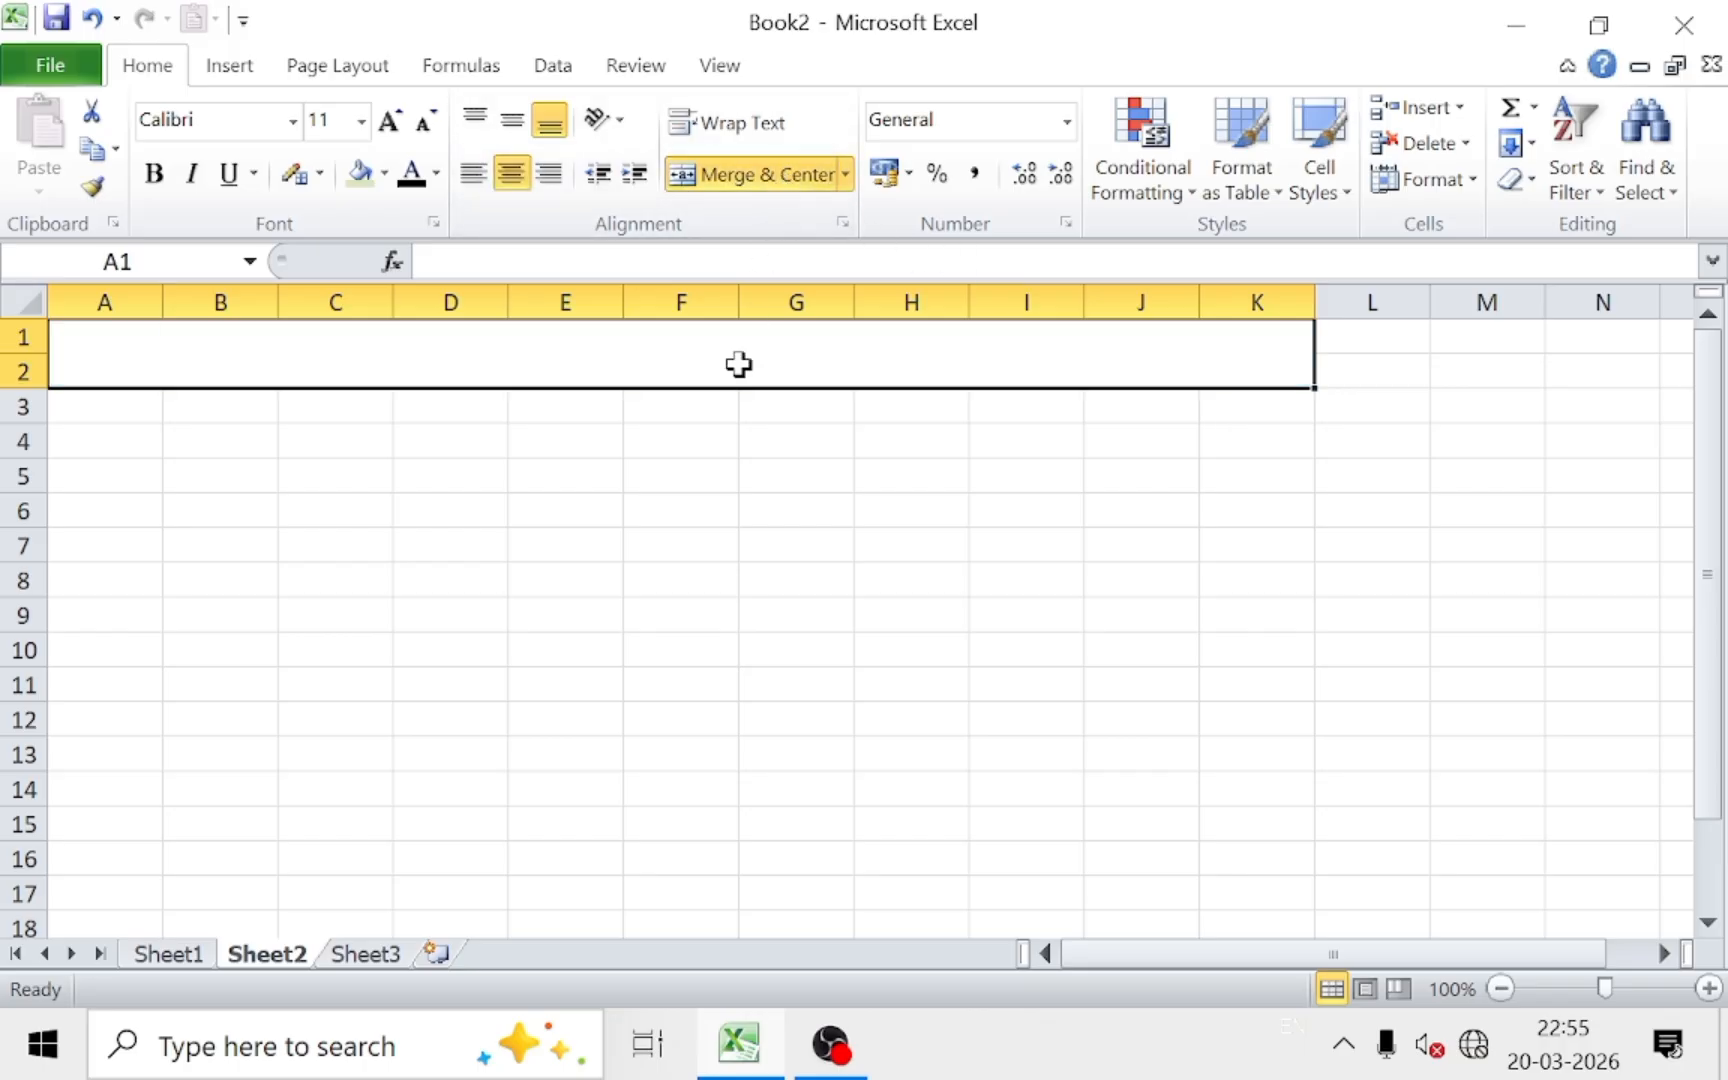
pyautogui.write('proj')
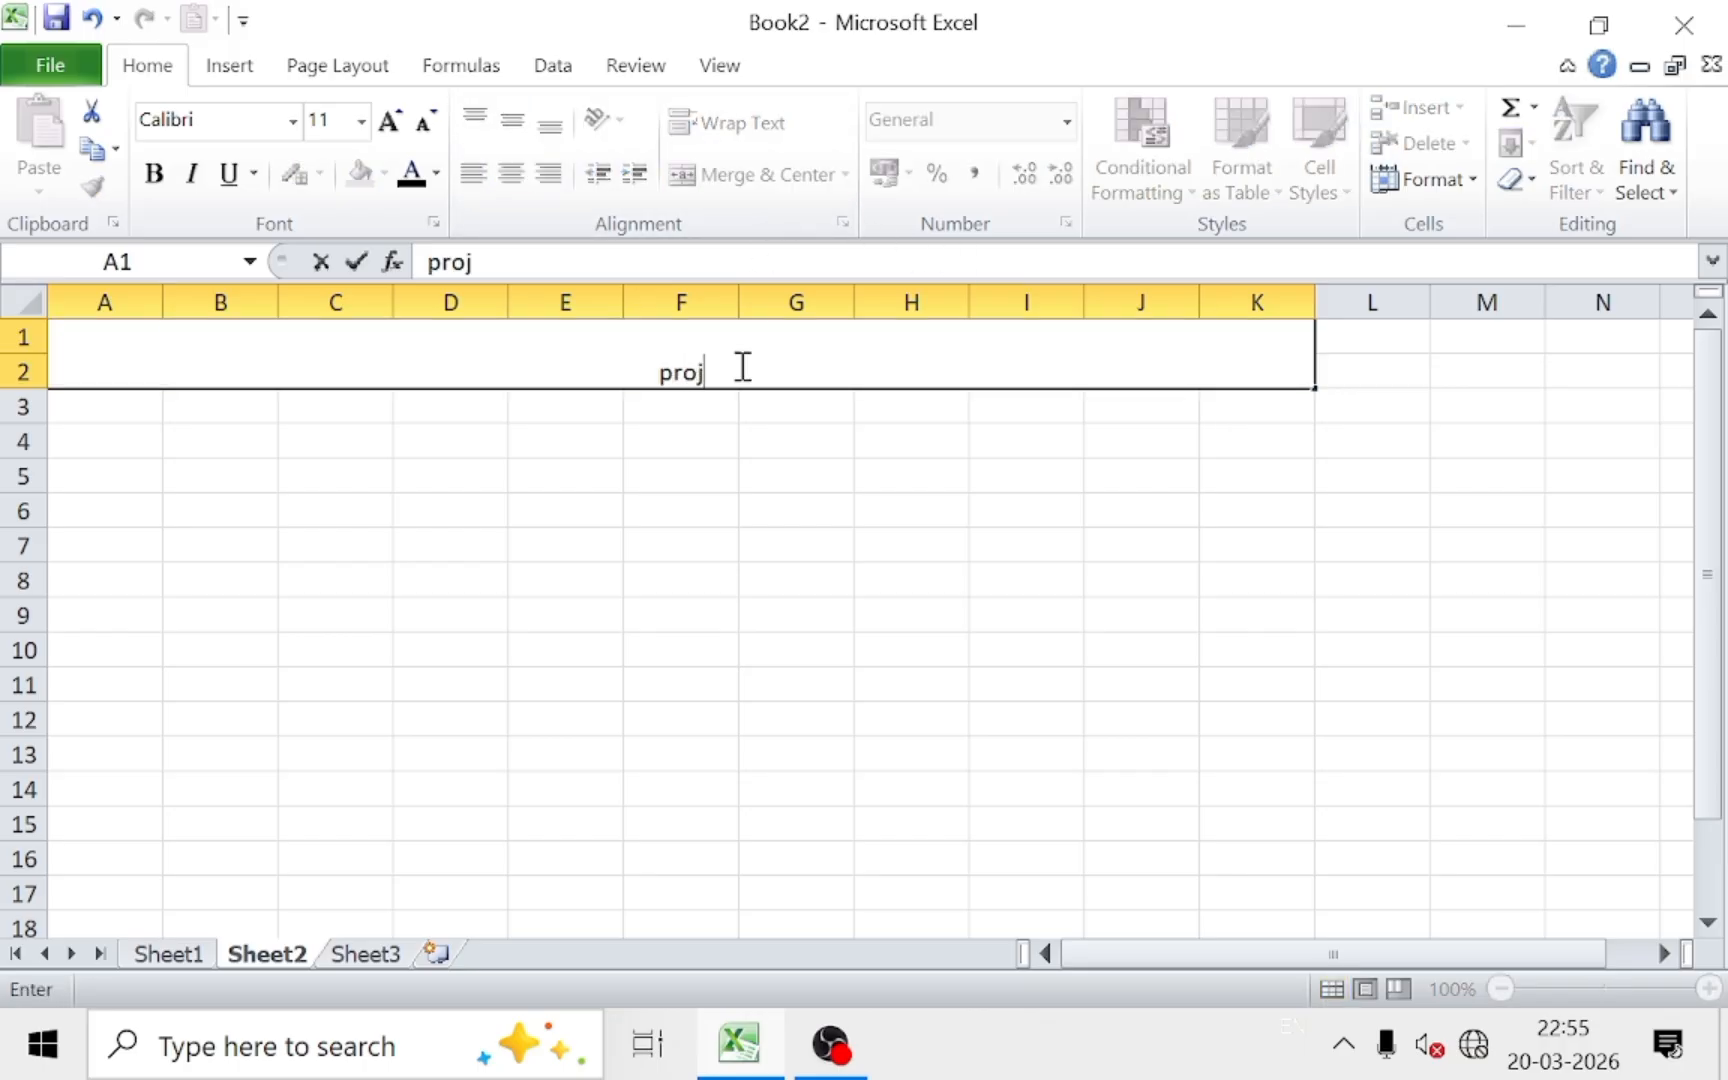
pyautogui.write('ect for')
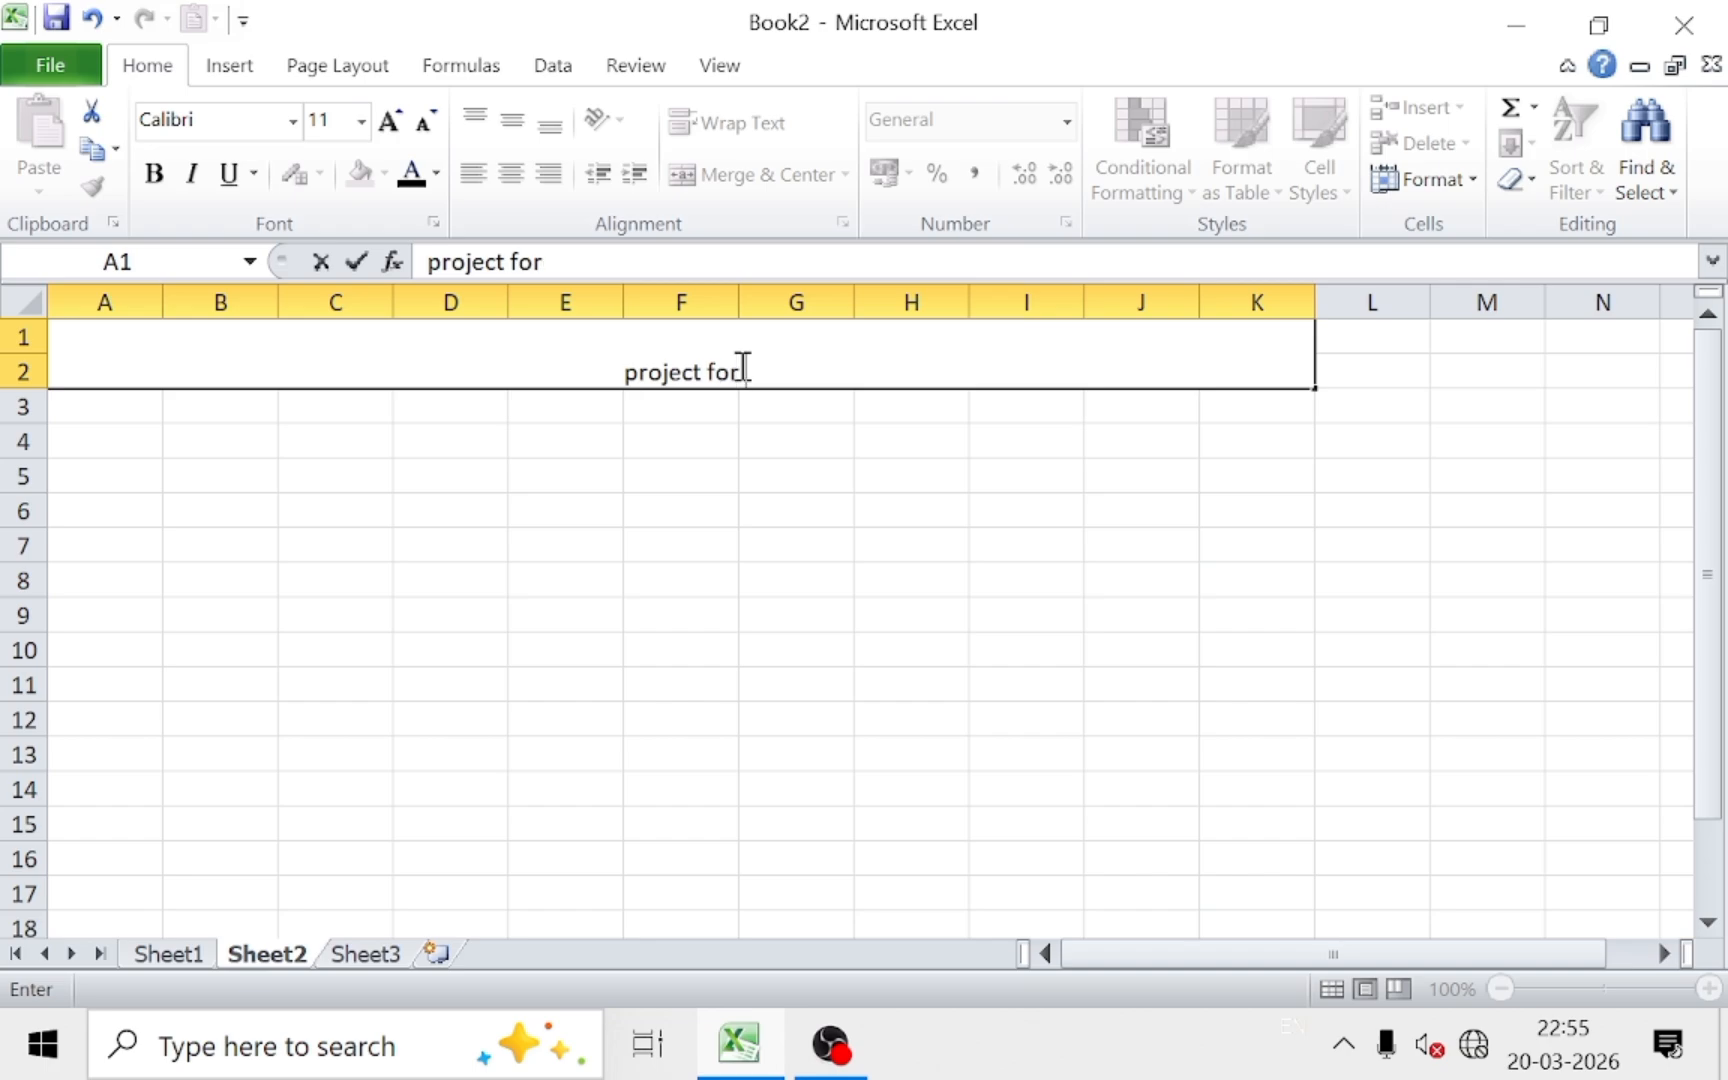
pyautogui.write(' disco')
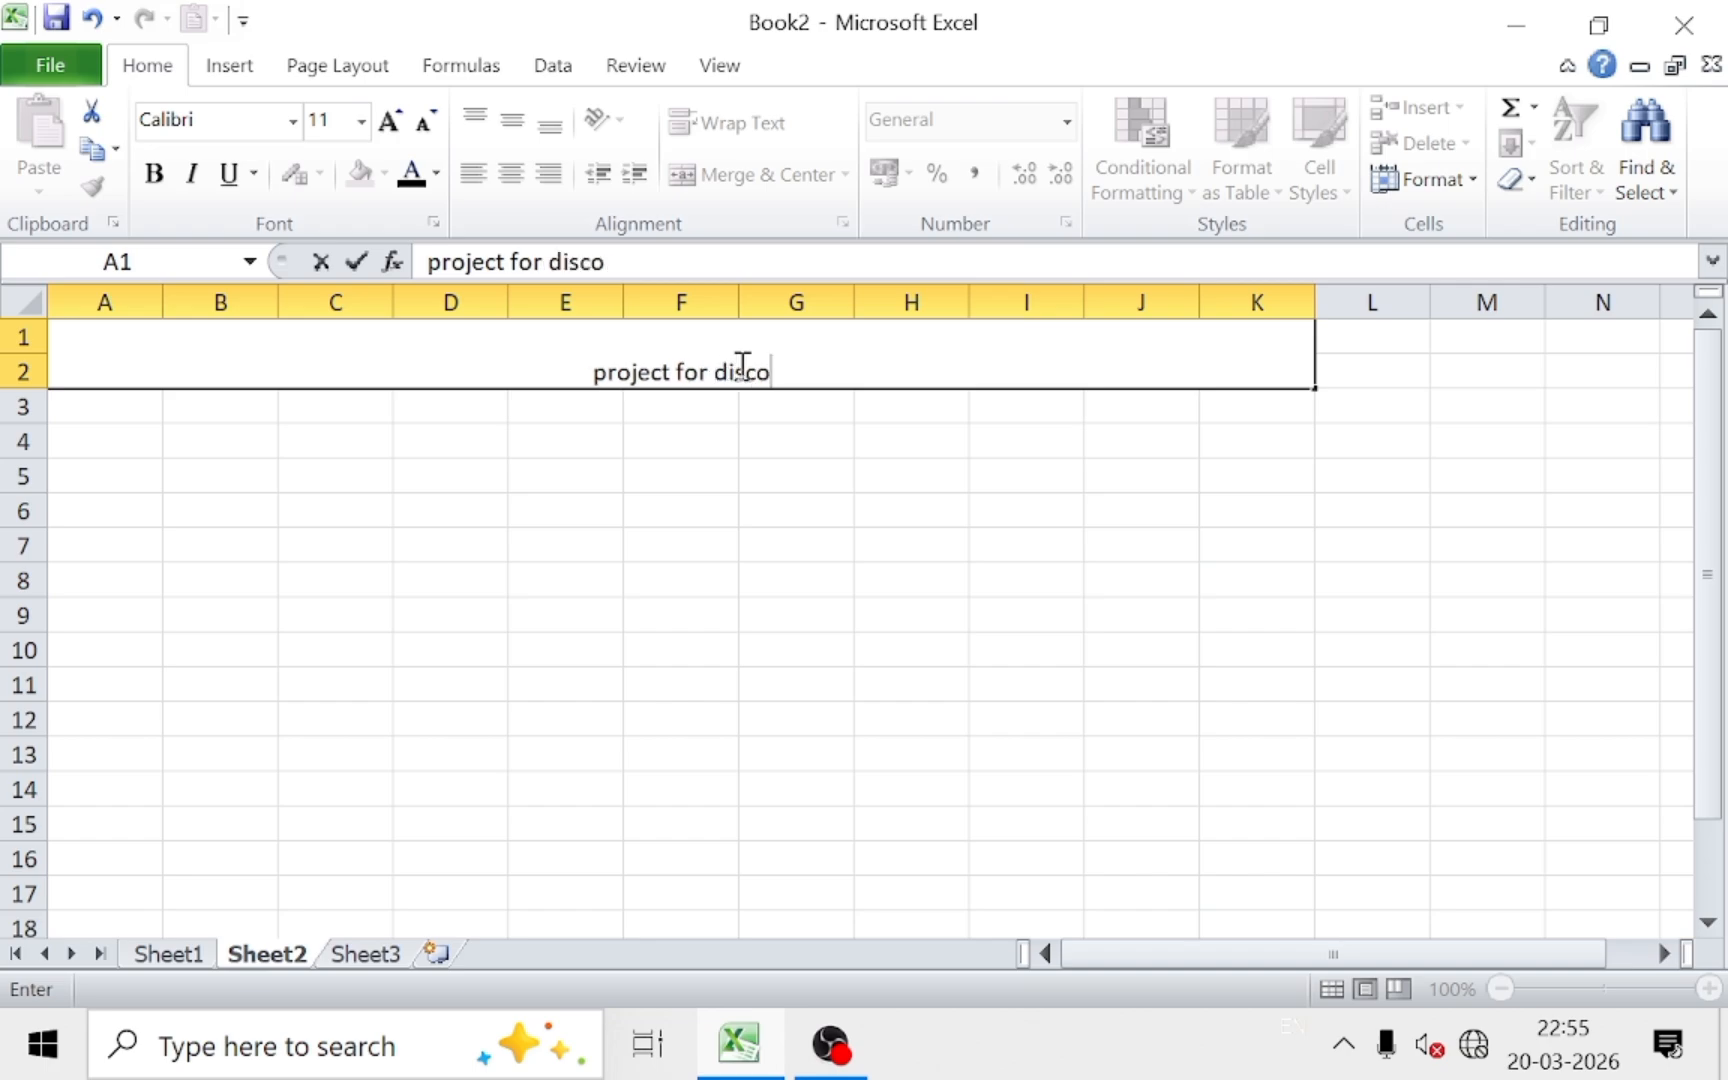
pyautogui.write('unt ')
pyautogui.write('w')
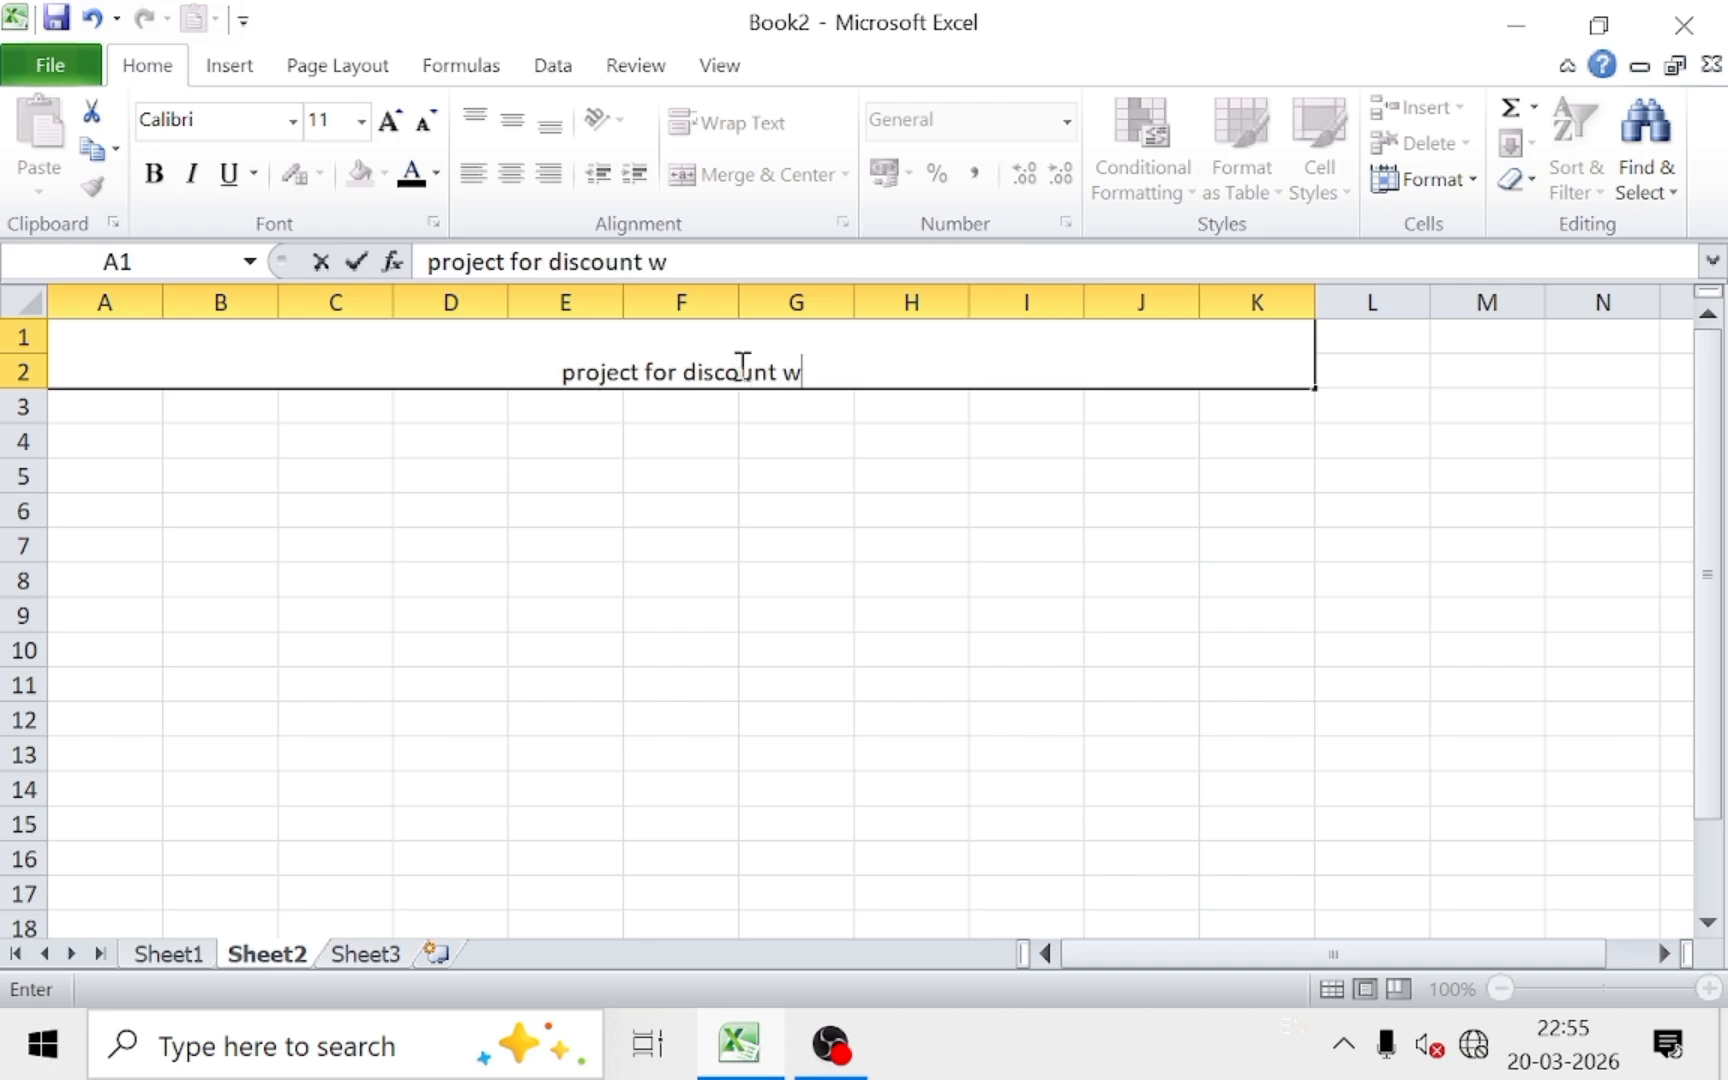
pyautogui.write('ith gst')
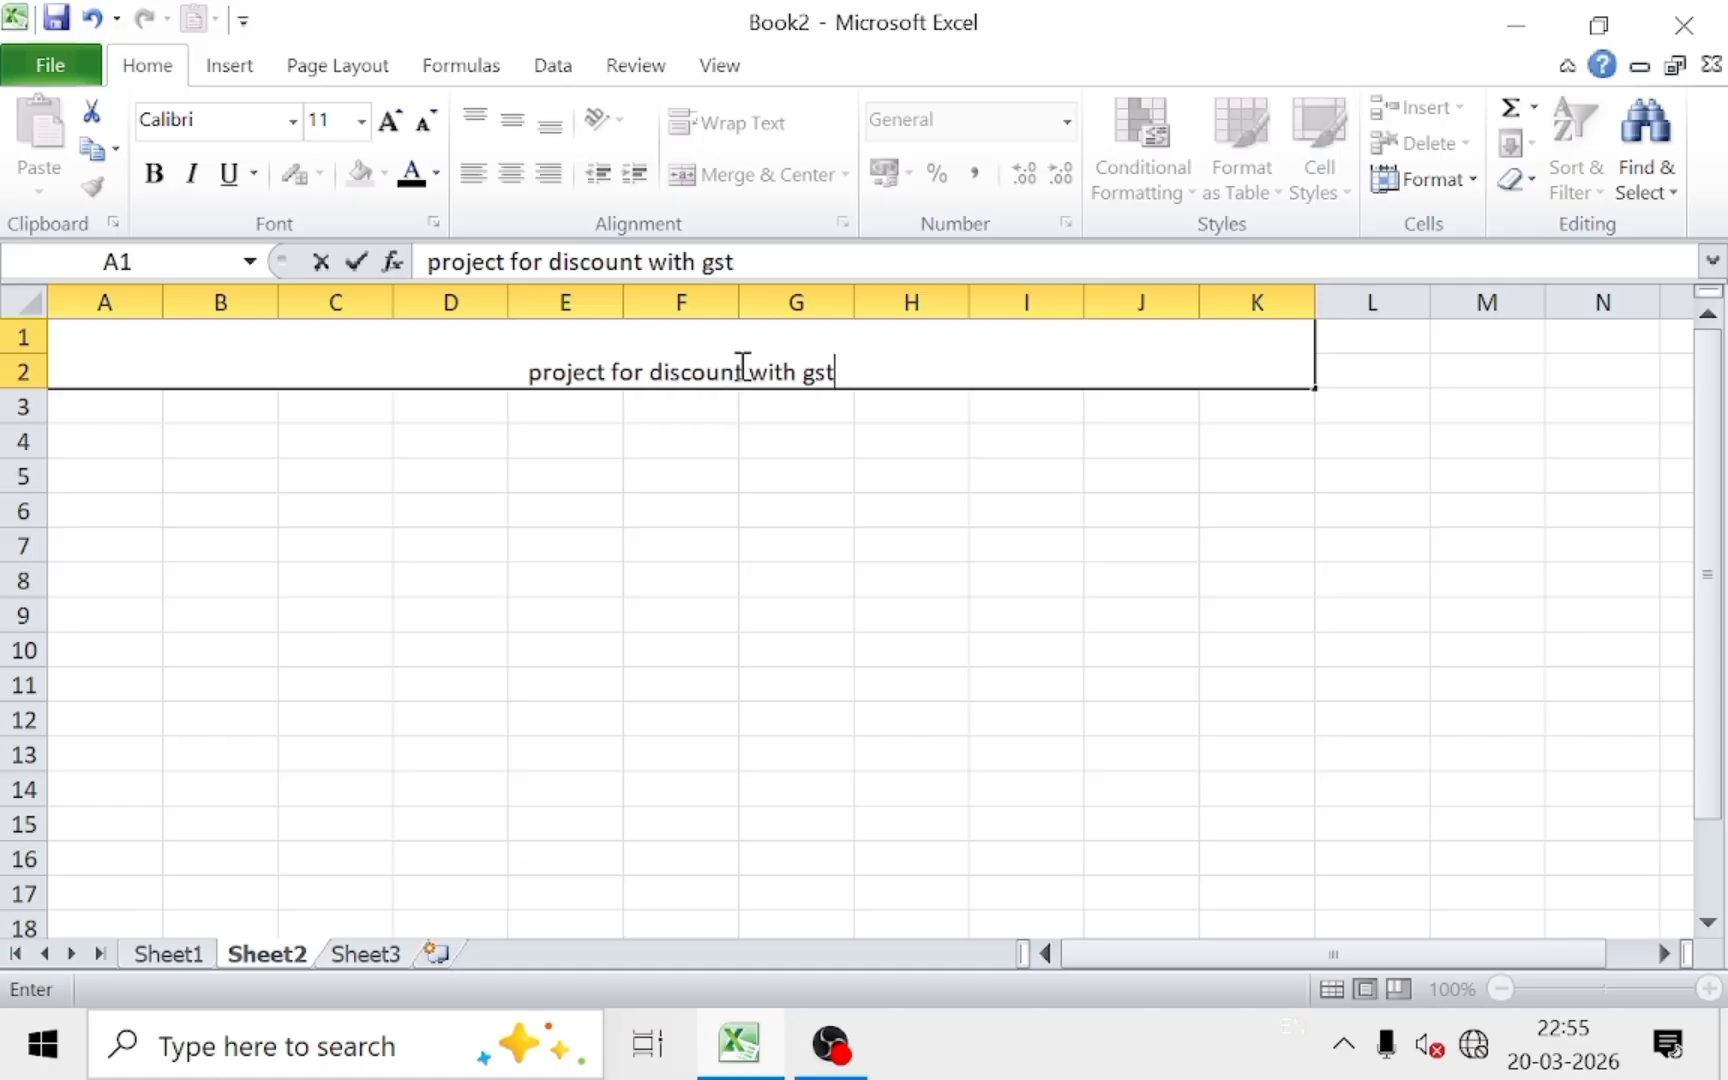
pyautogui.click(741, 432)
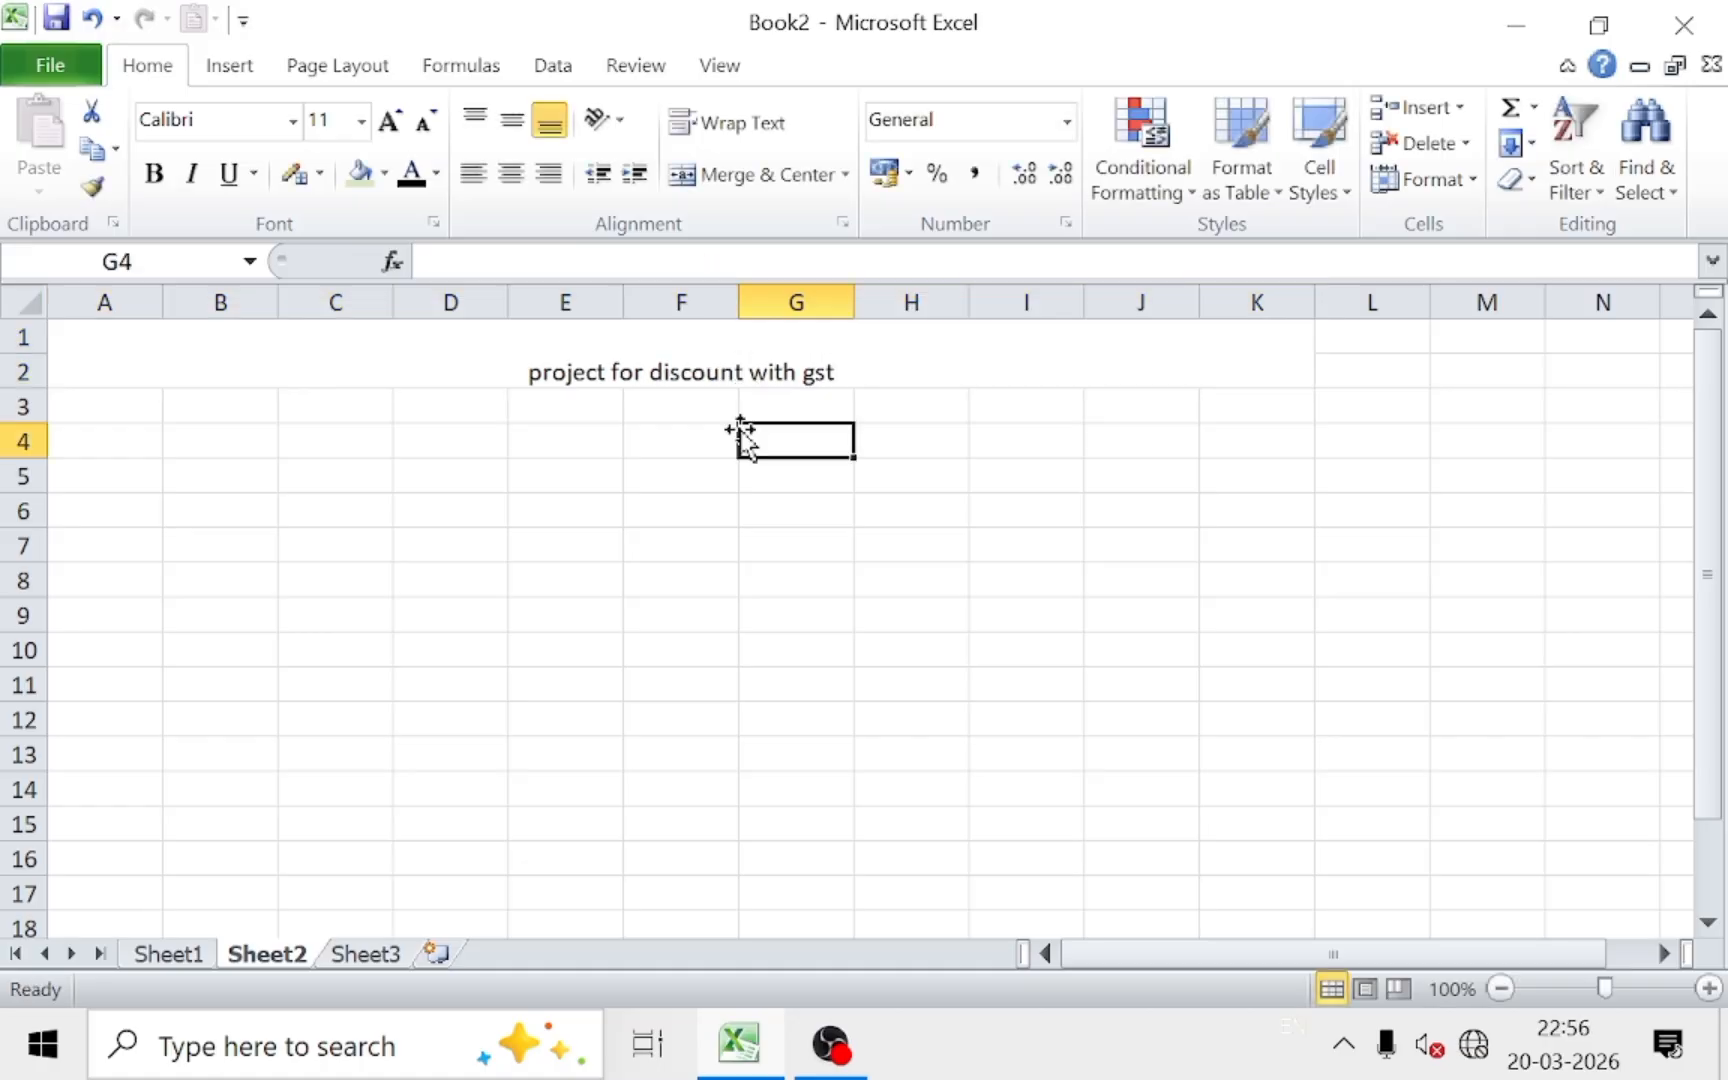
# Step: Format the merged title with font size 22 and bold
pyautogui.click(706, 374)
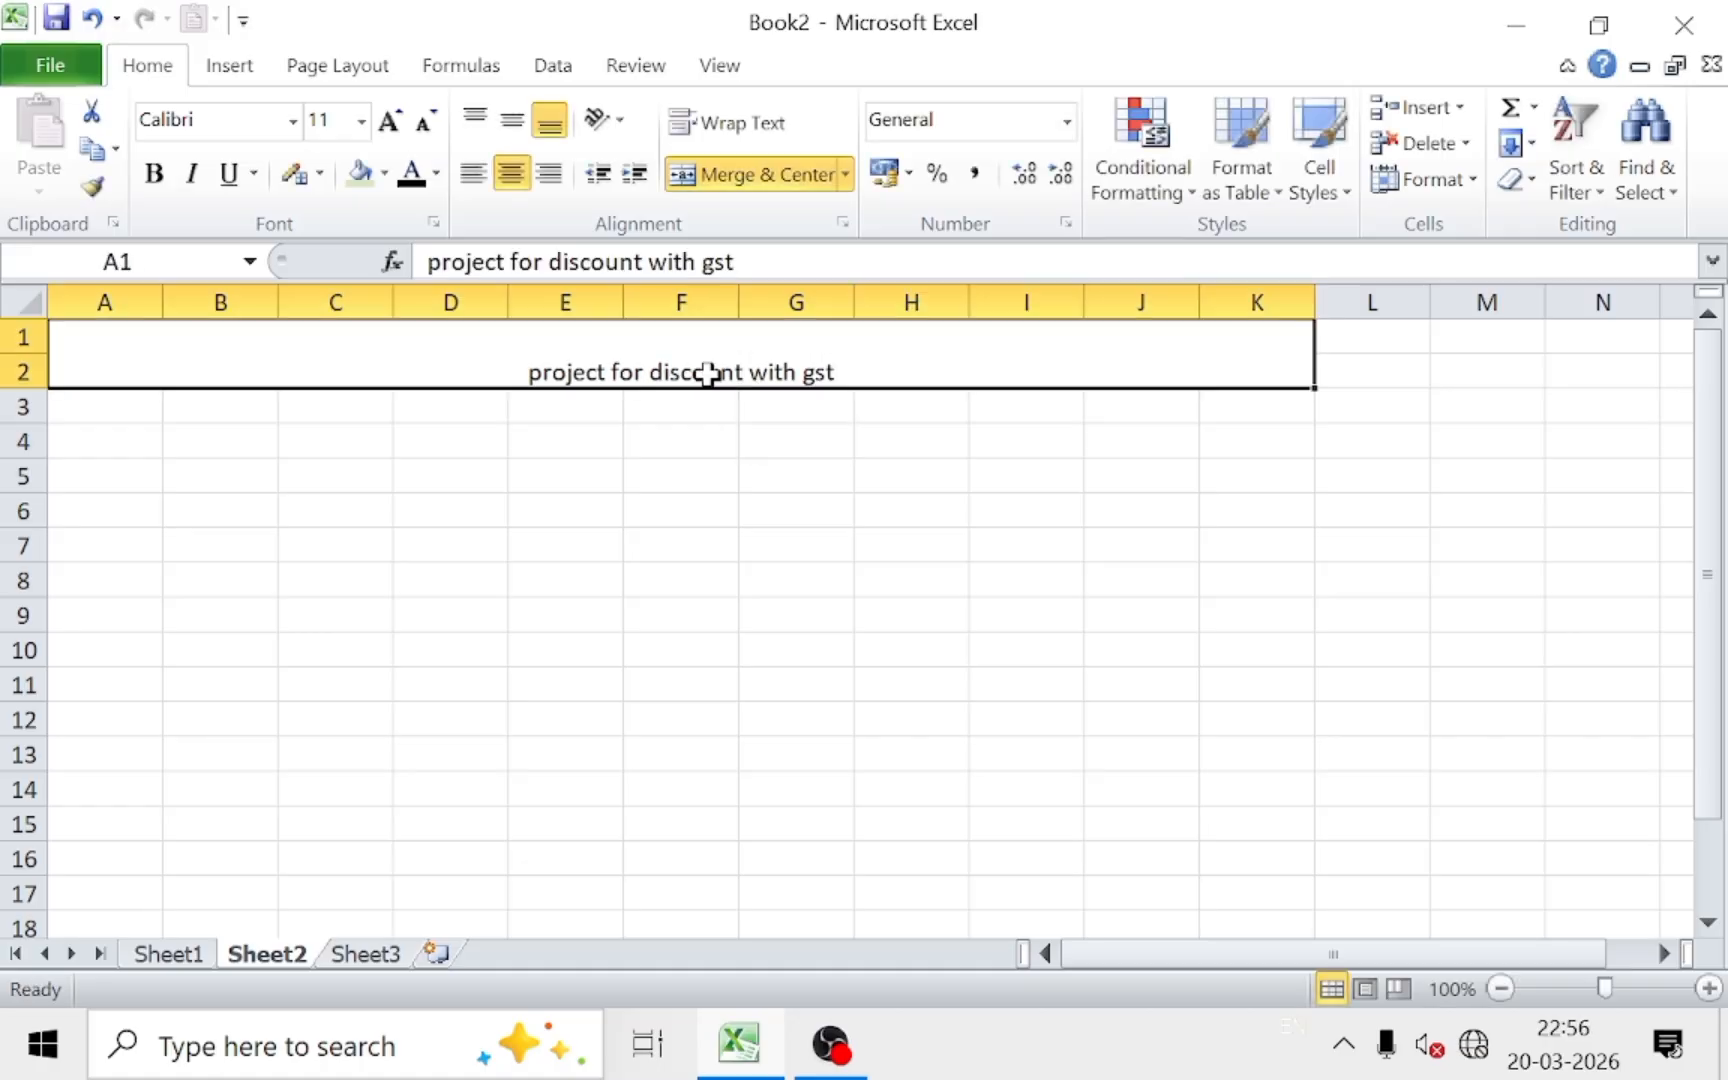
pyautogui.click(396, 126)
pyautogui.click(396, 126)
pyautogui.click(396, 126)
pyautogui.click(397, 128)
pyautogui.click(397, 128)
pyautogui.click(397, 128)
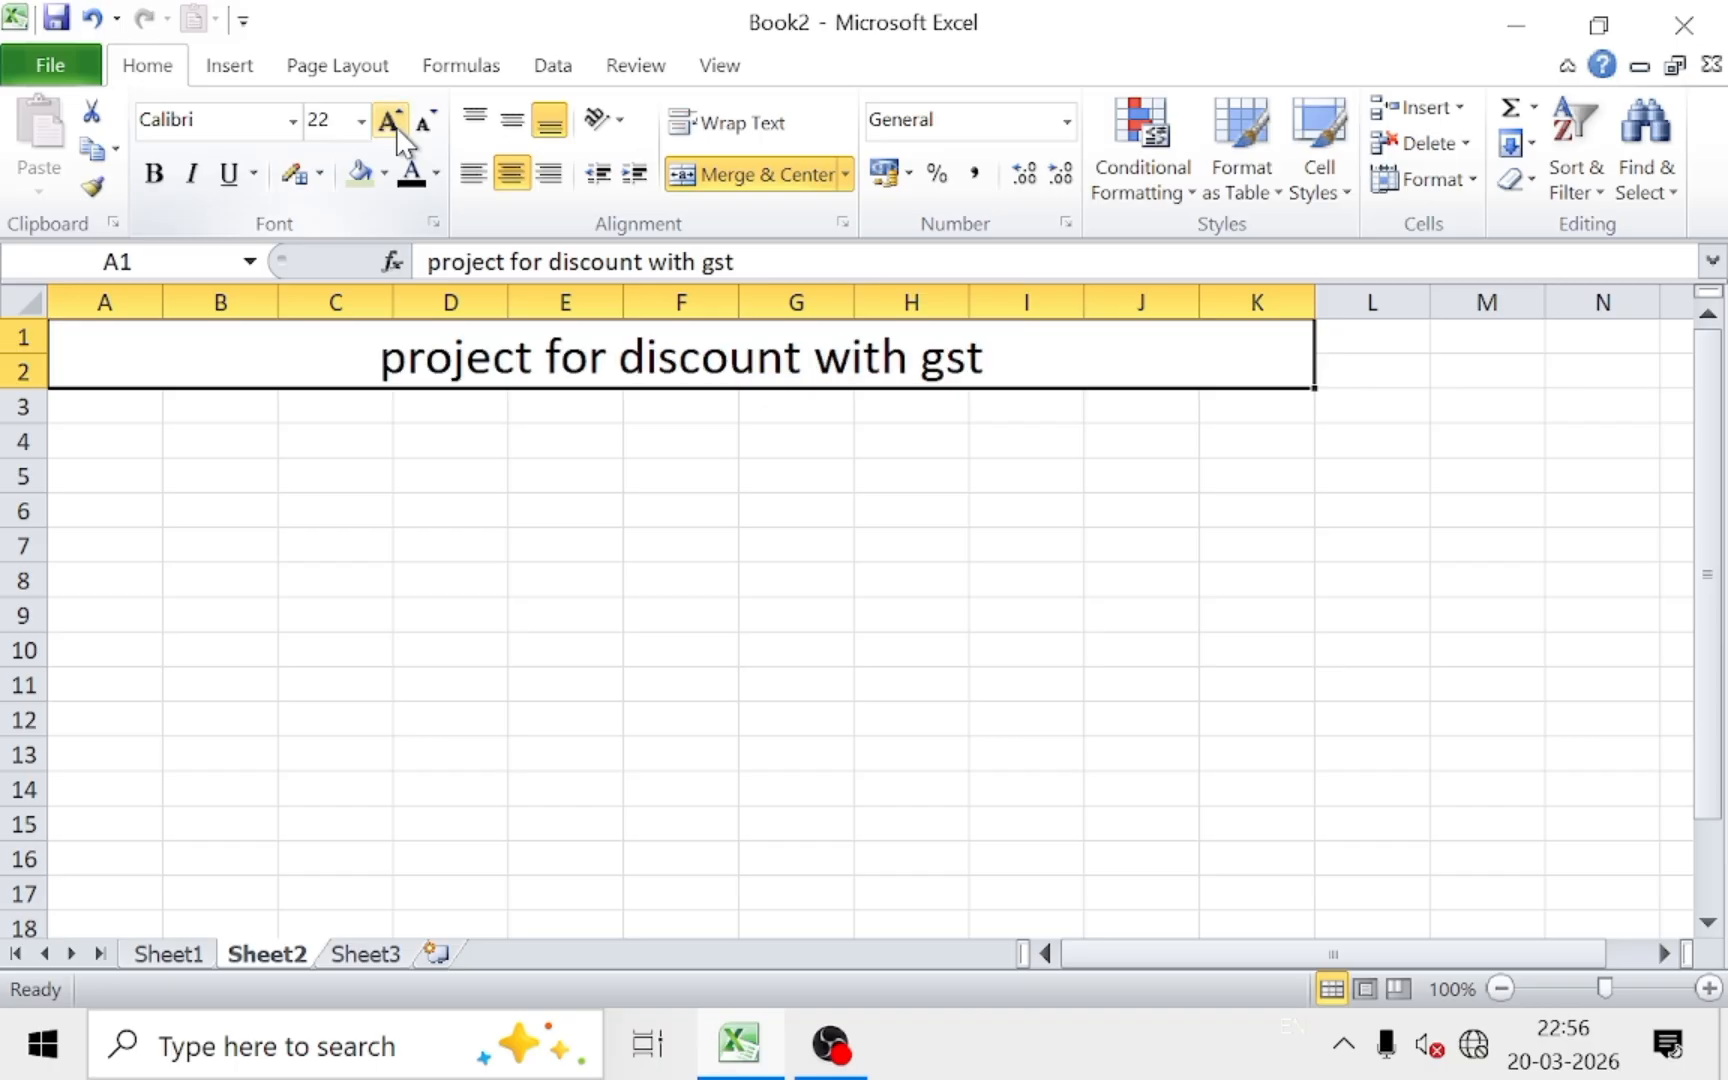
pyautogui.click(154, 173)
pyautogui.click(378, 544)
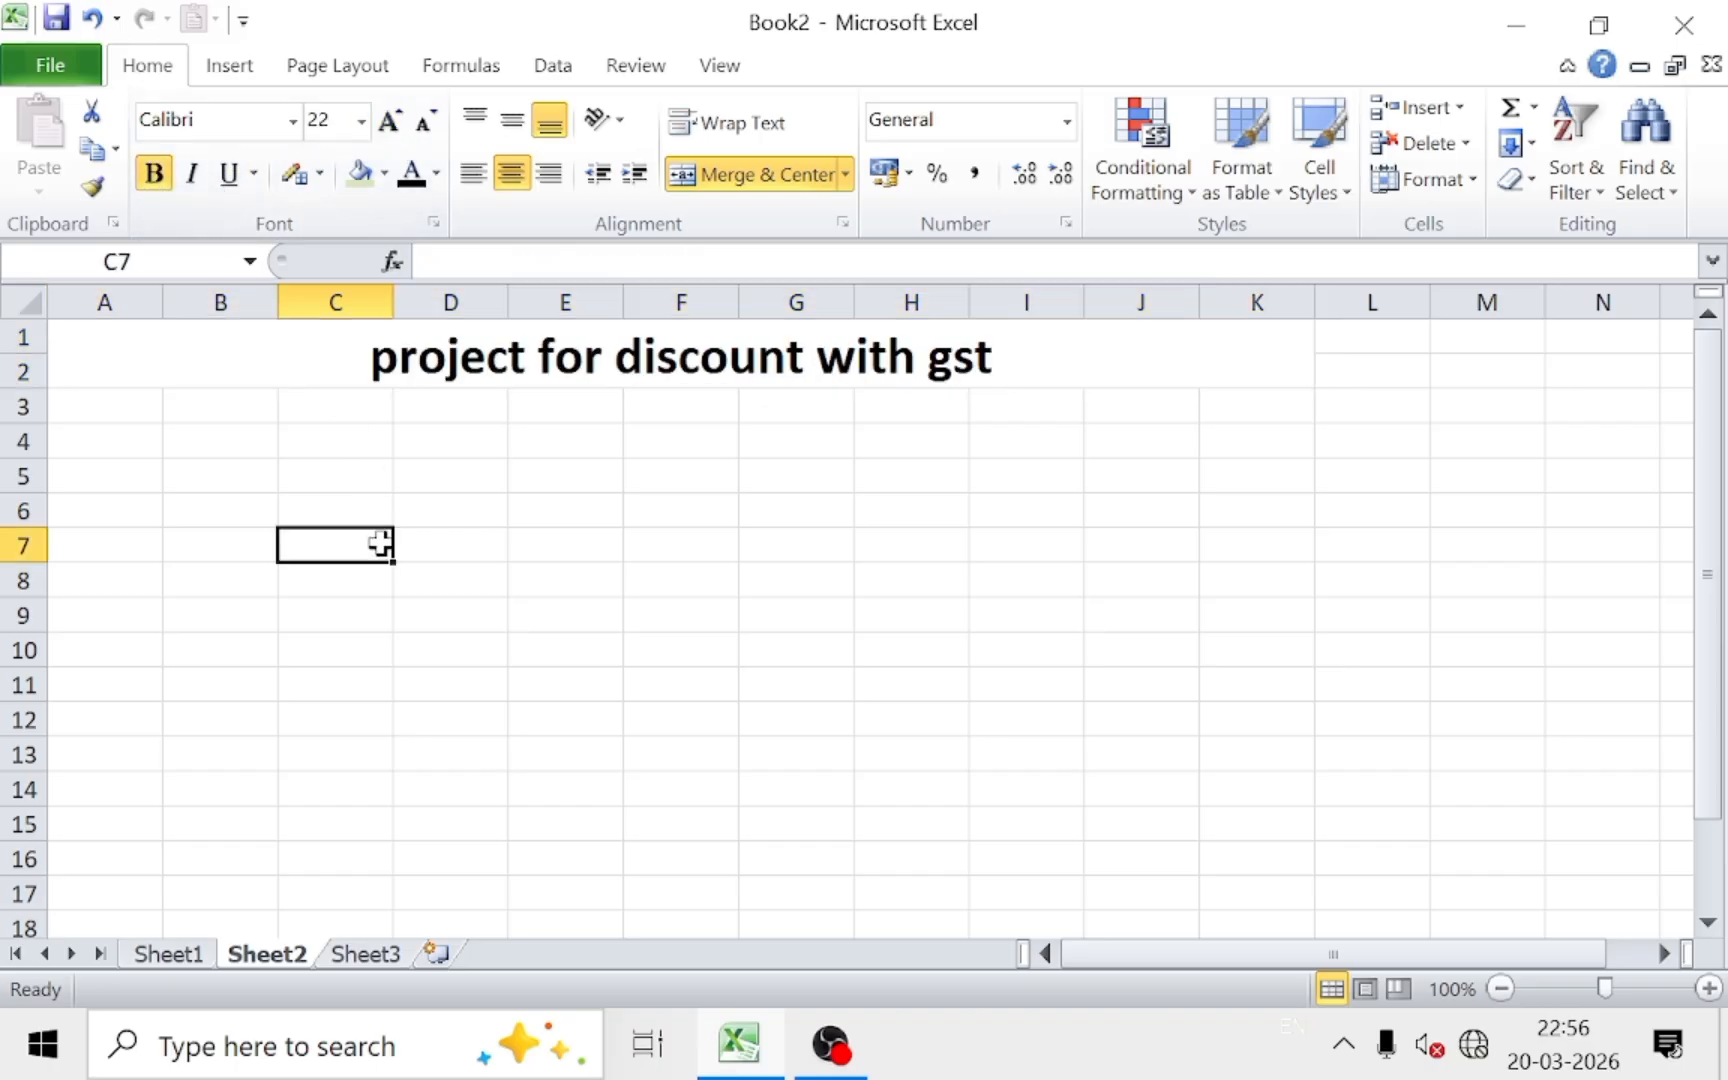
# Step: Enter the column headers "sn no.", "goods name" and "quantity" in cells A3 to C3
pyautogui.click(112, 400)
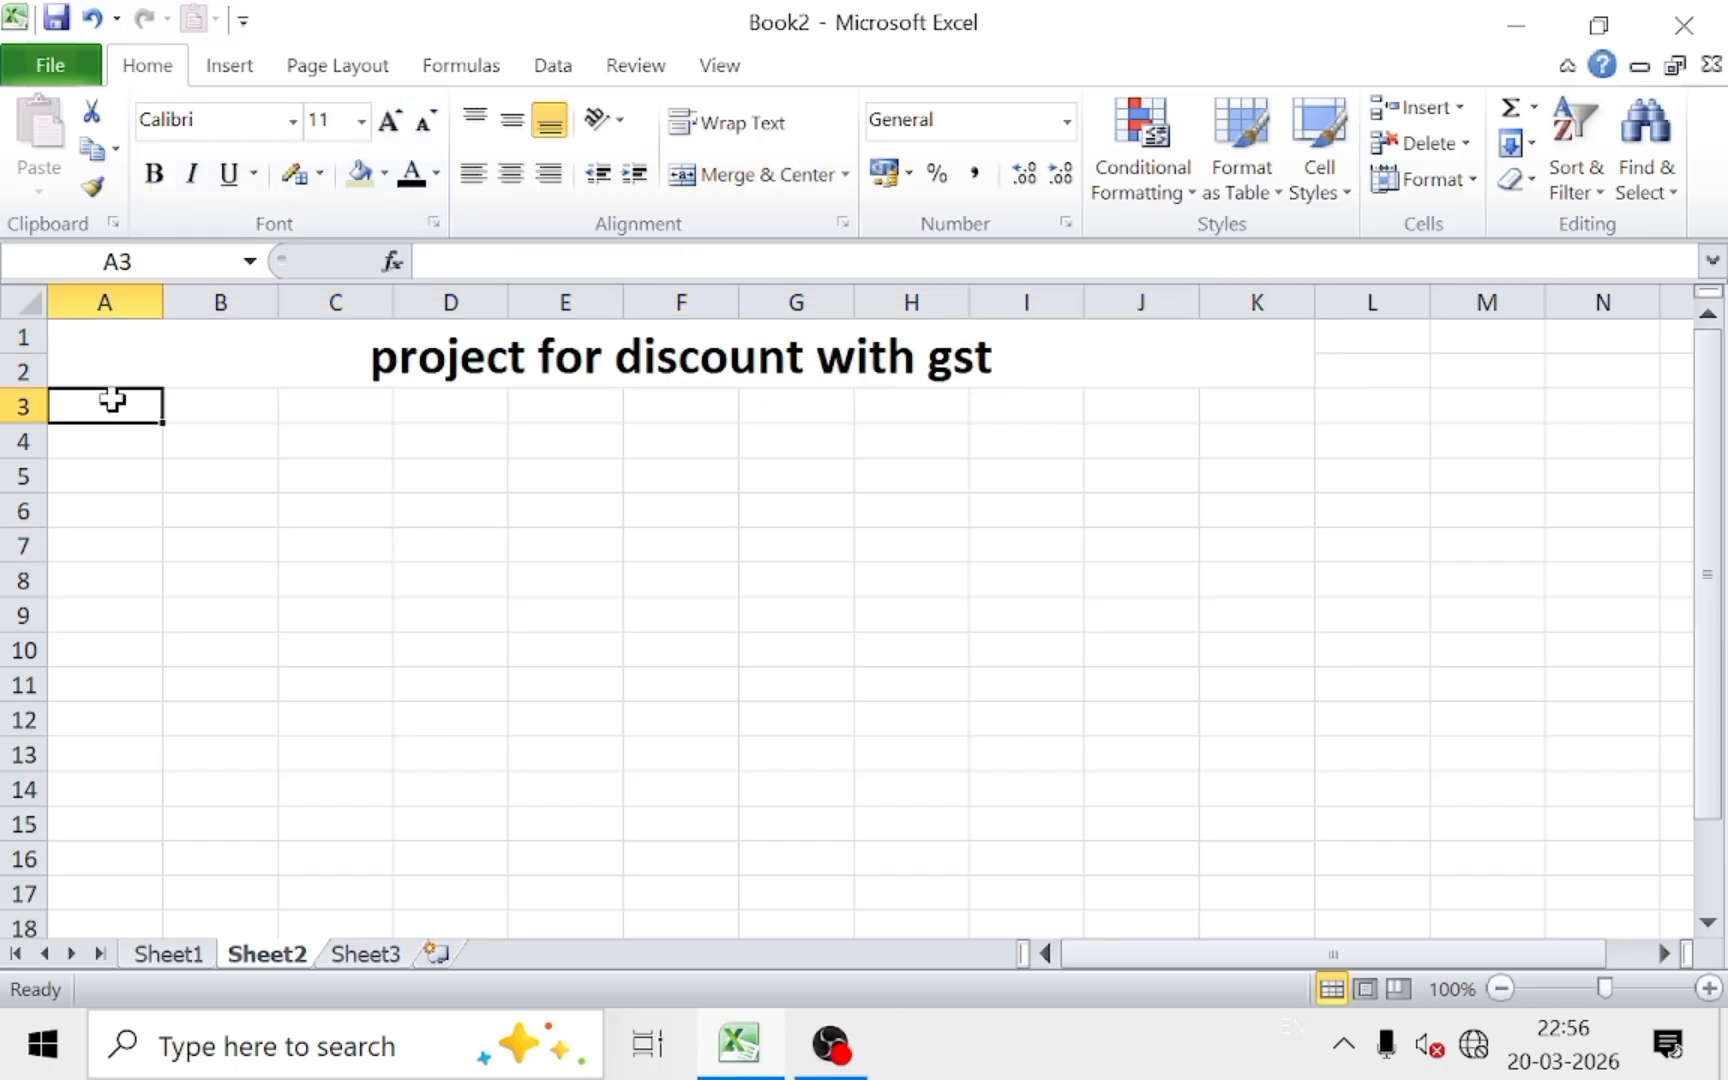
pyautogui.write('sn no.')
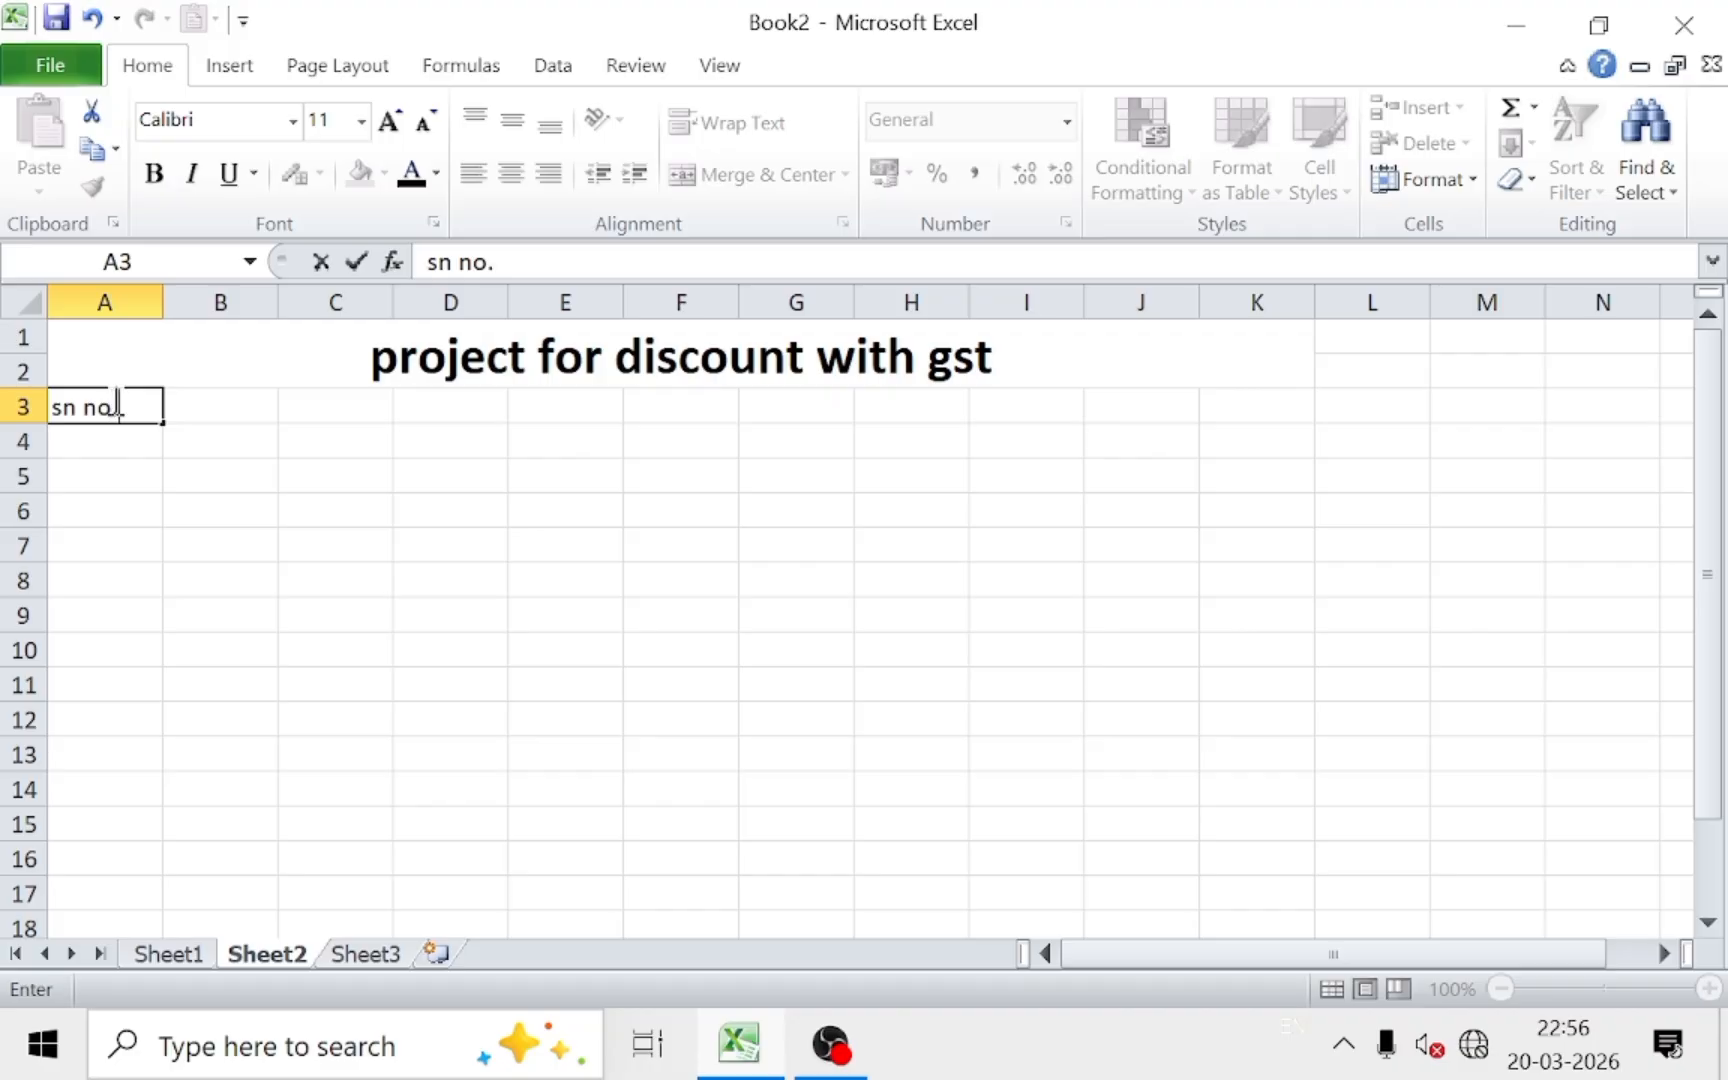
pyautogui.press('Tab')
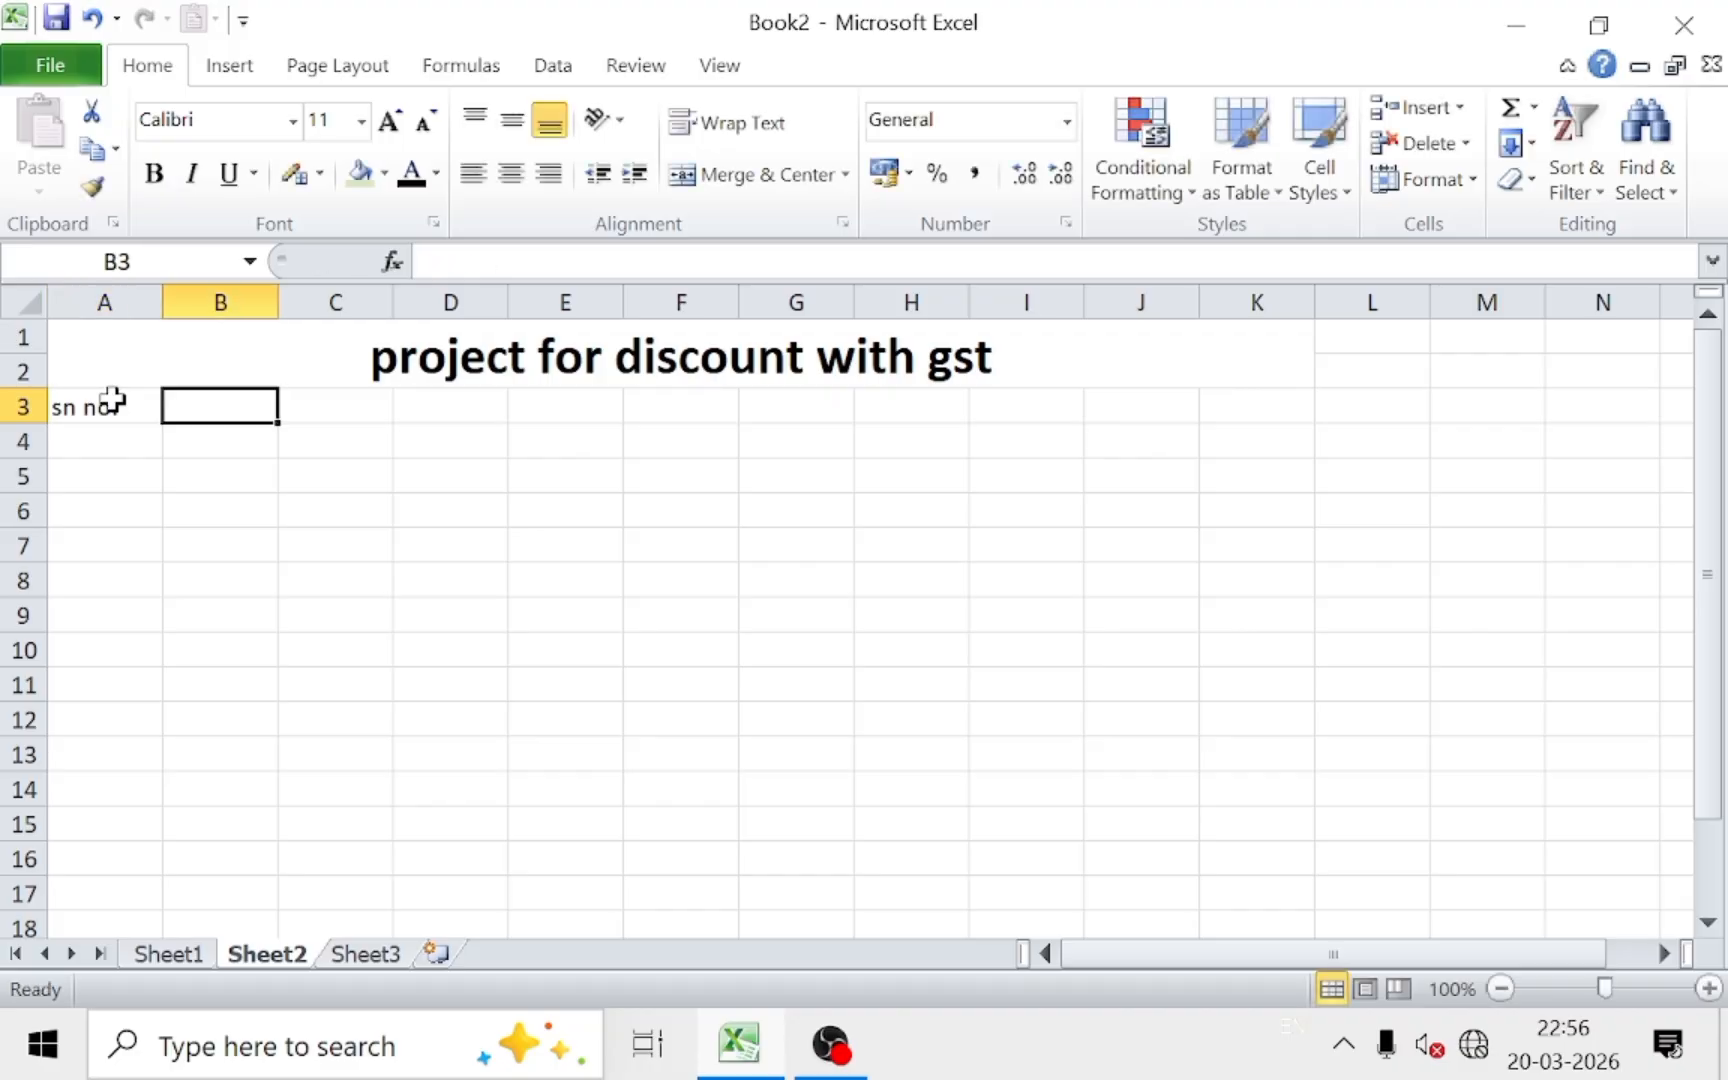
pyautogui.write('good')
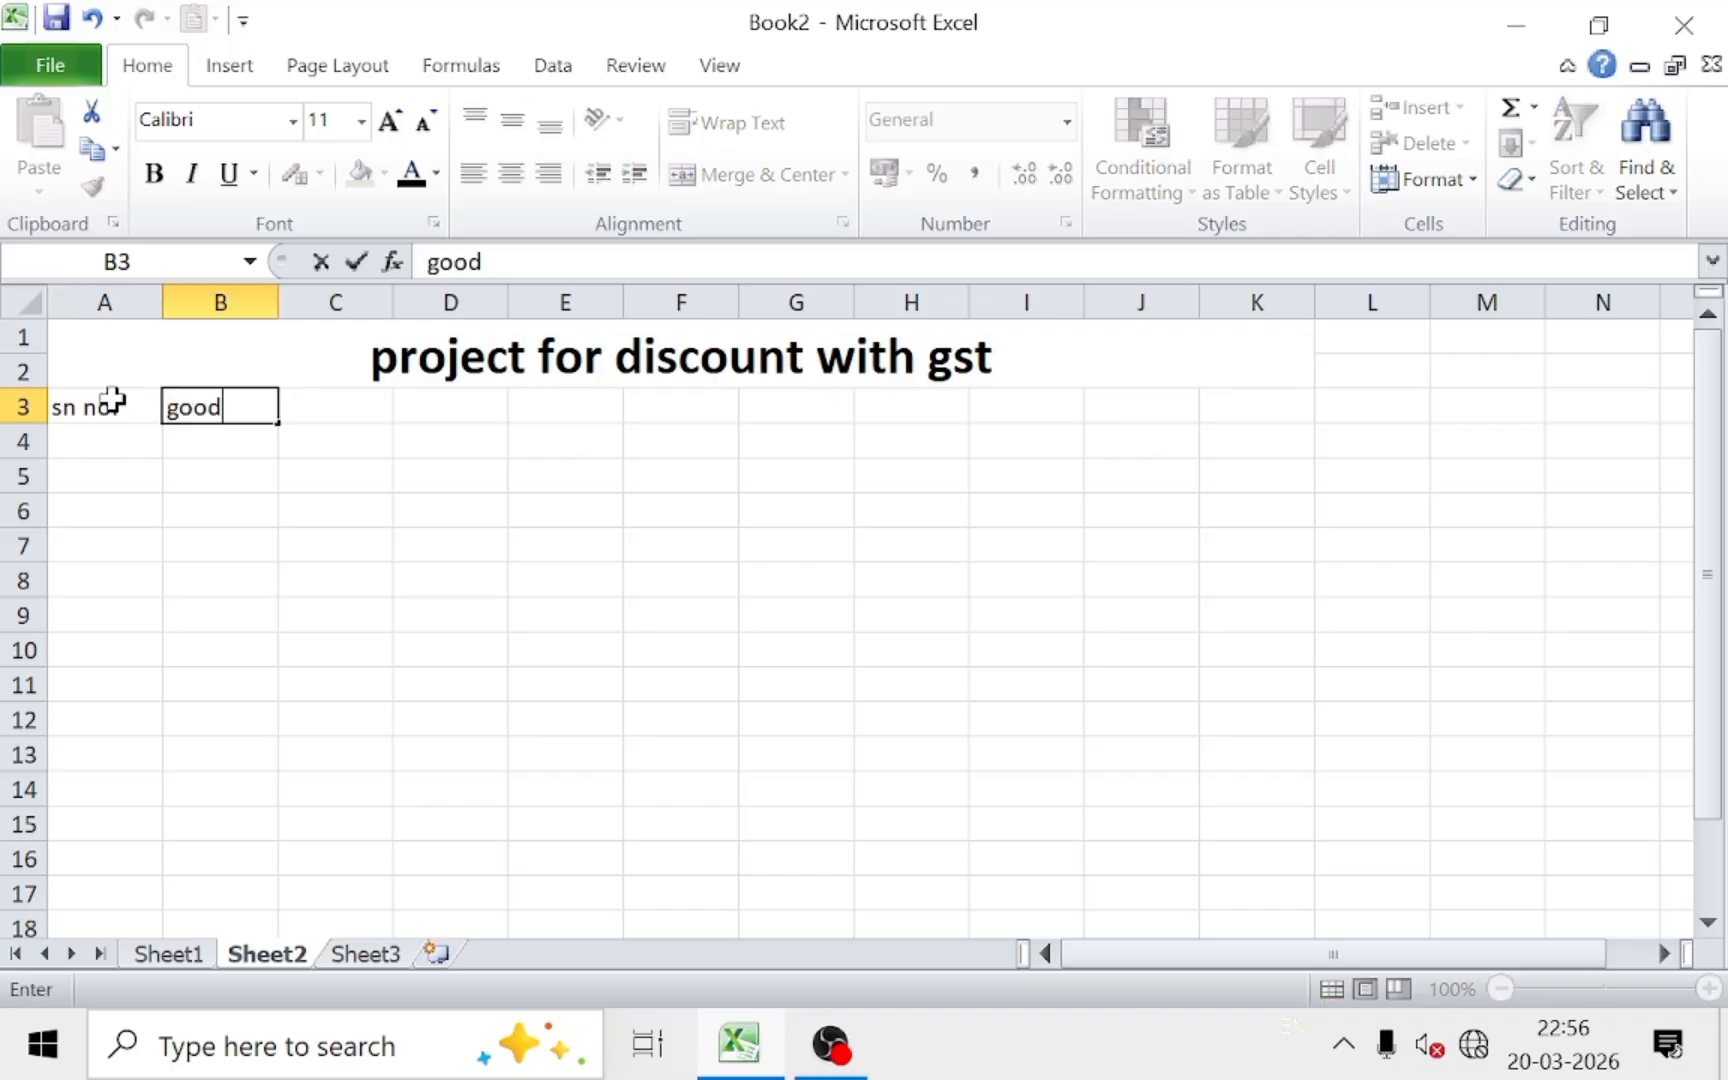
pyautogui.write('s name')
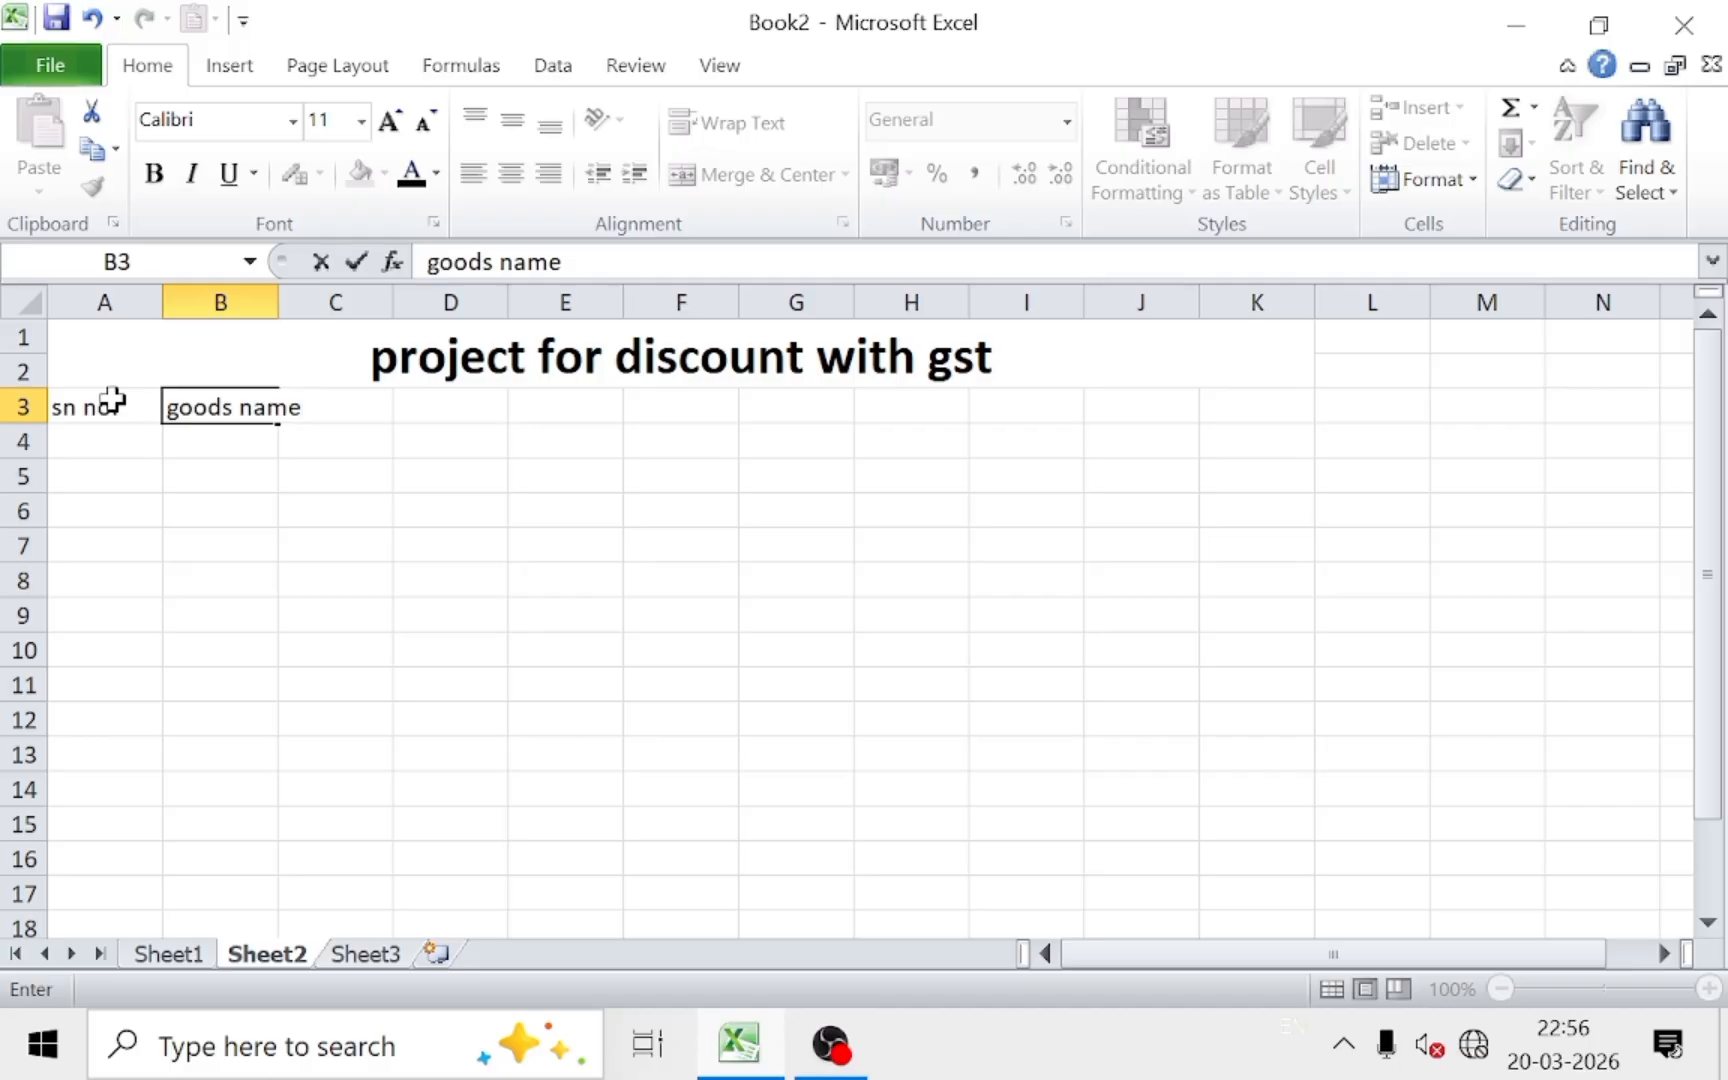
pyautogui.press('Tab')
pyautogui.write('quantity')
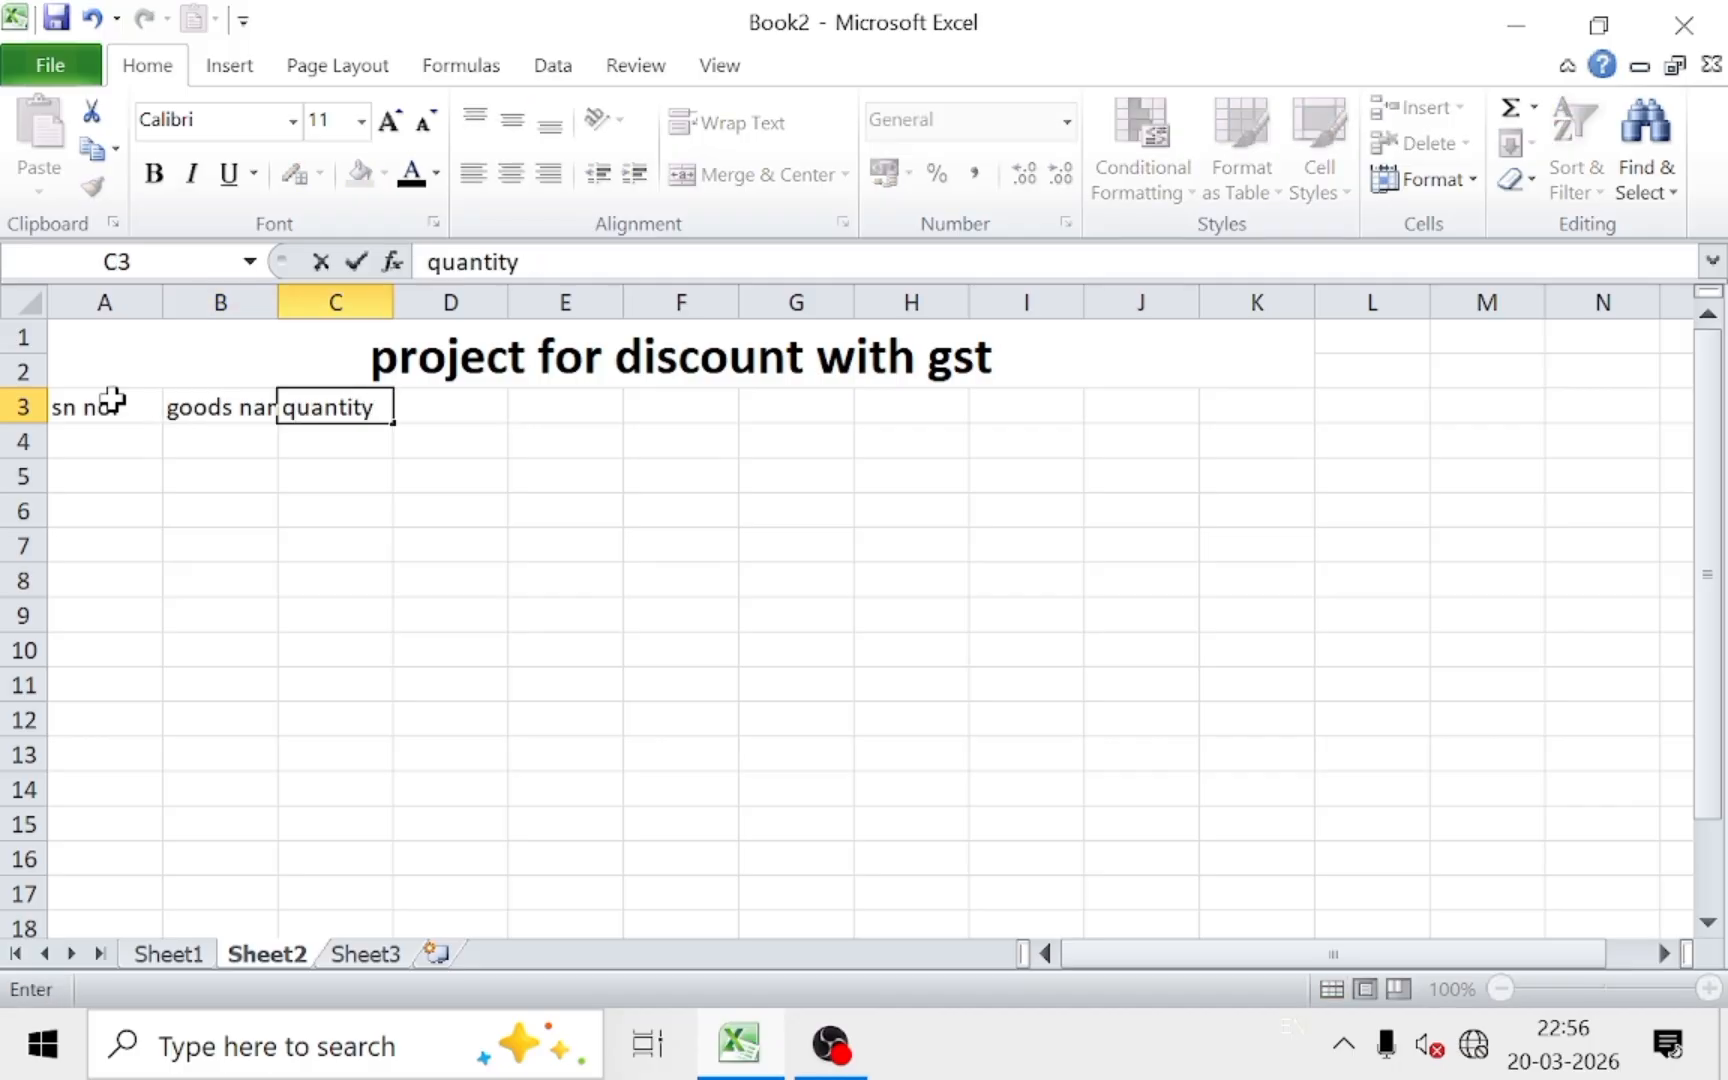
pyautogui.press('Tab')
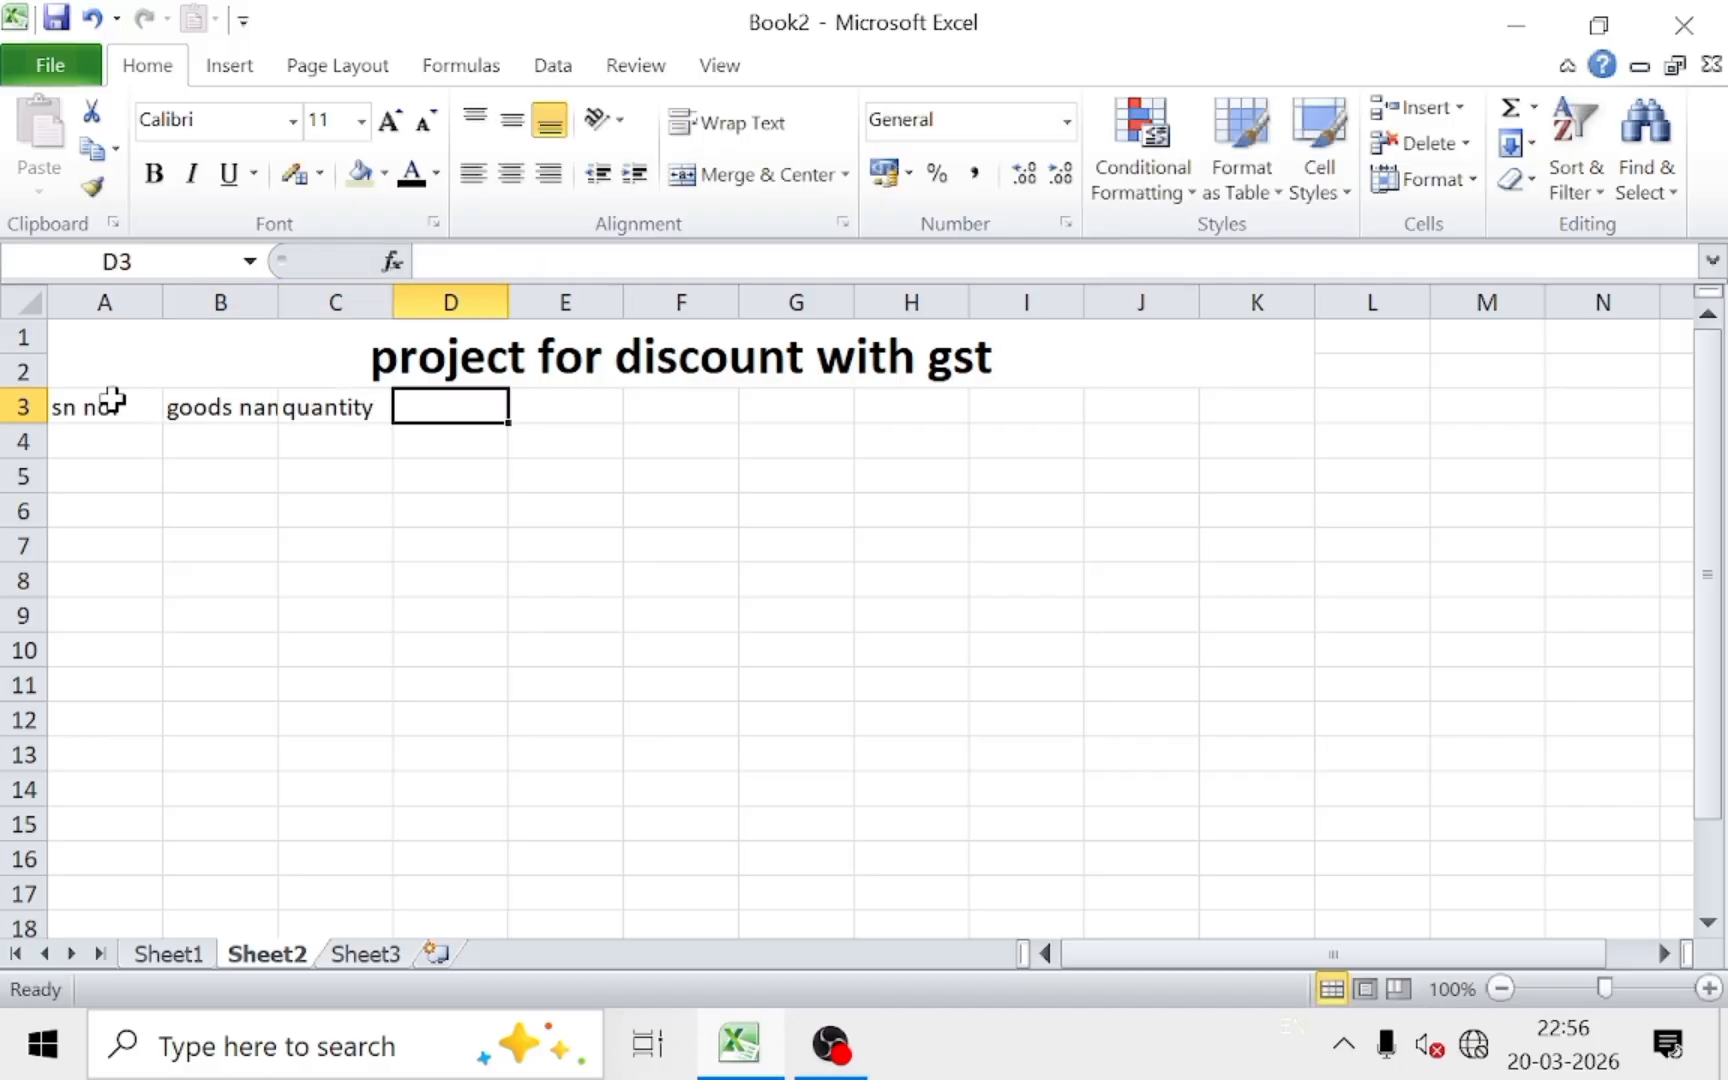
# Step: Add the headers "rate", "unit" and "total a/m" in cells D3 to F3
pyautogui.write('rate')
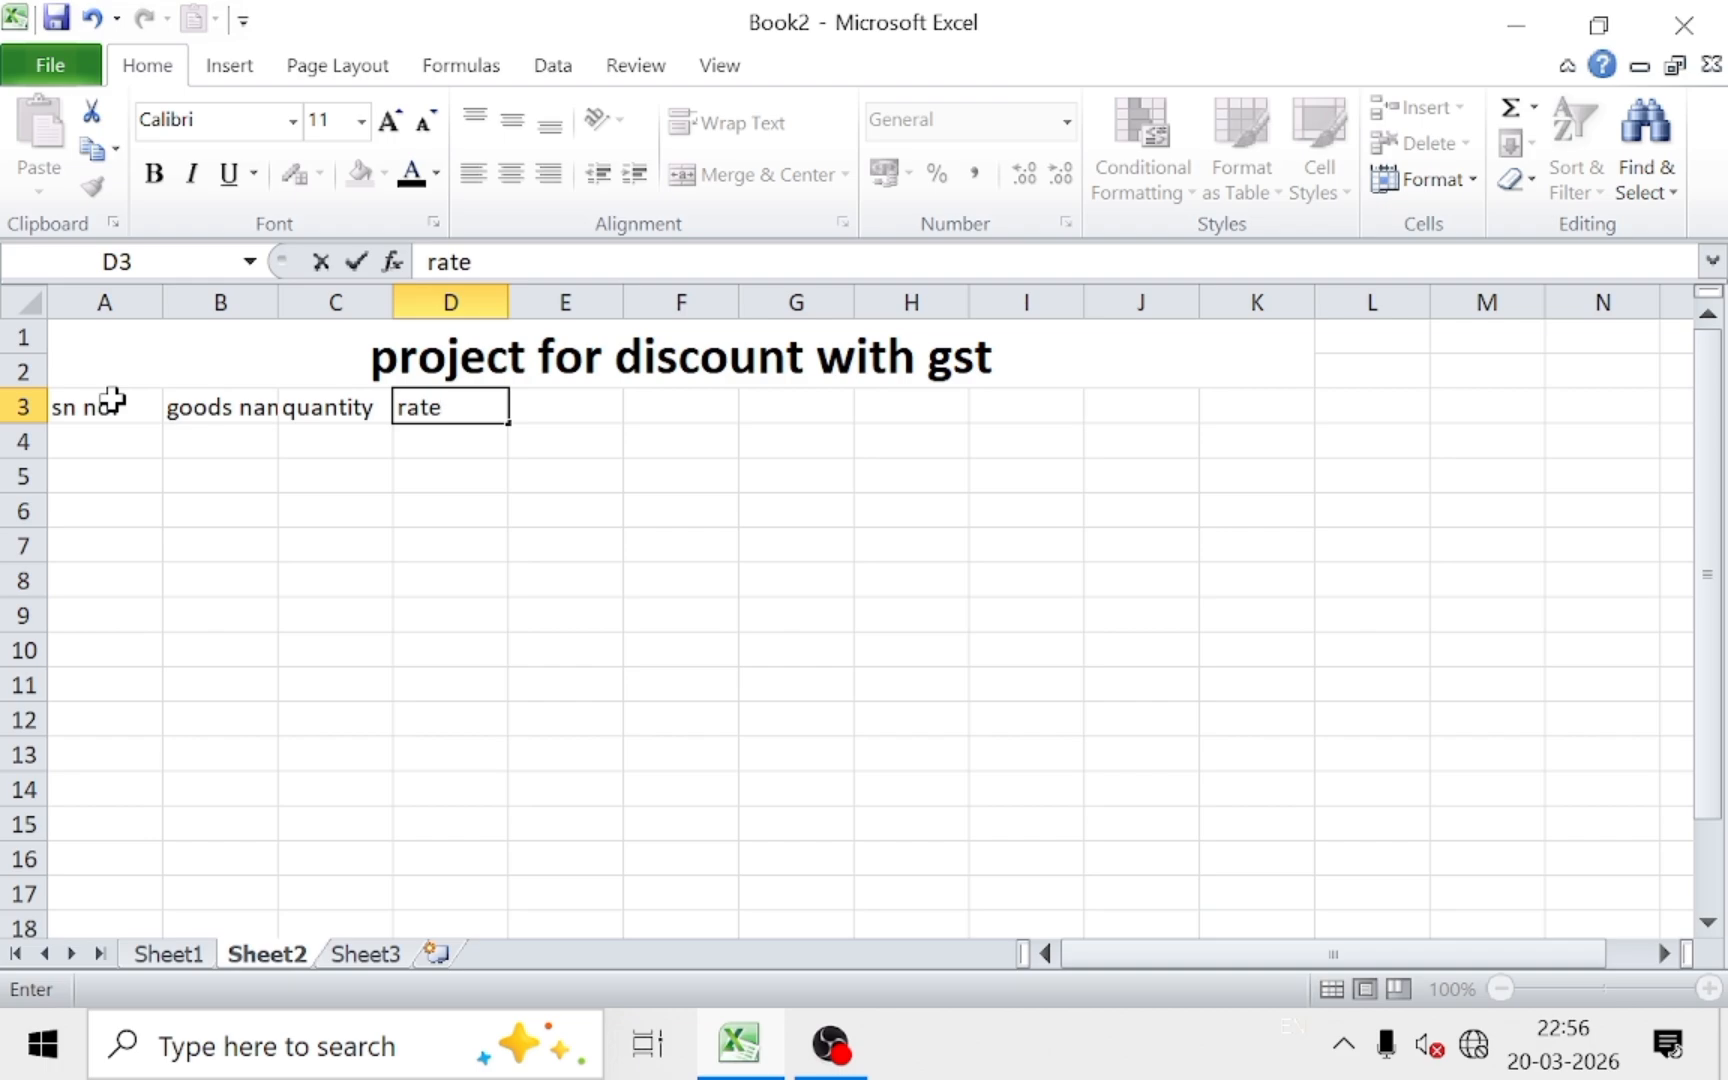
pyautogui.press('Tab')
pyautogui.write('unit')
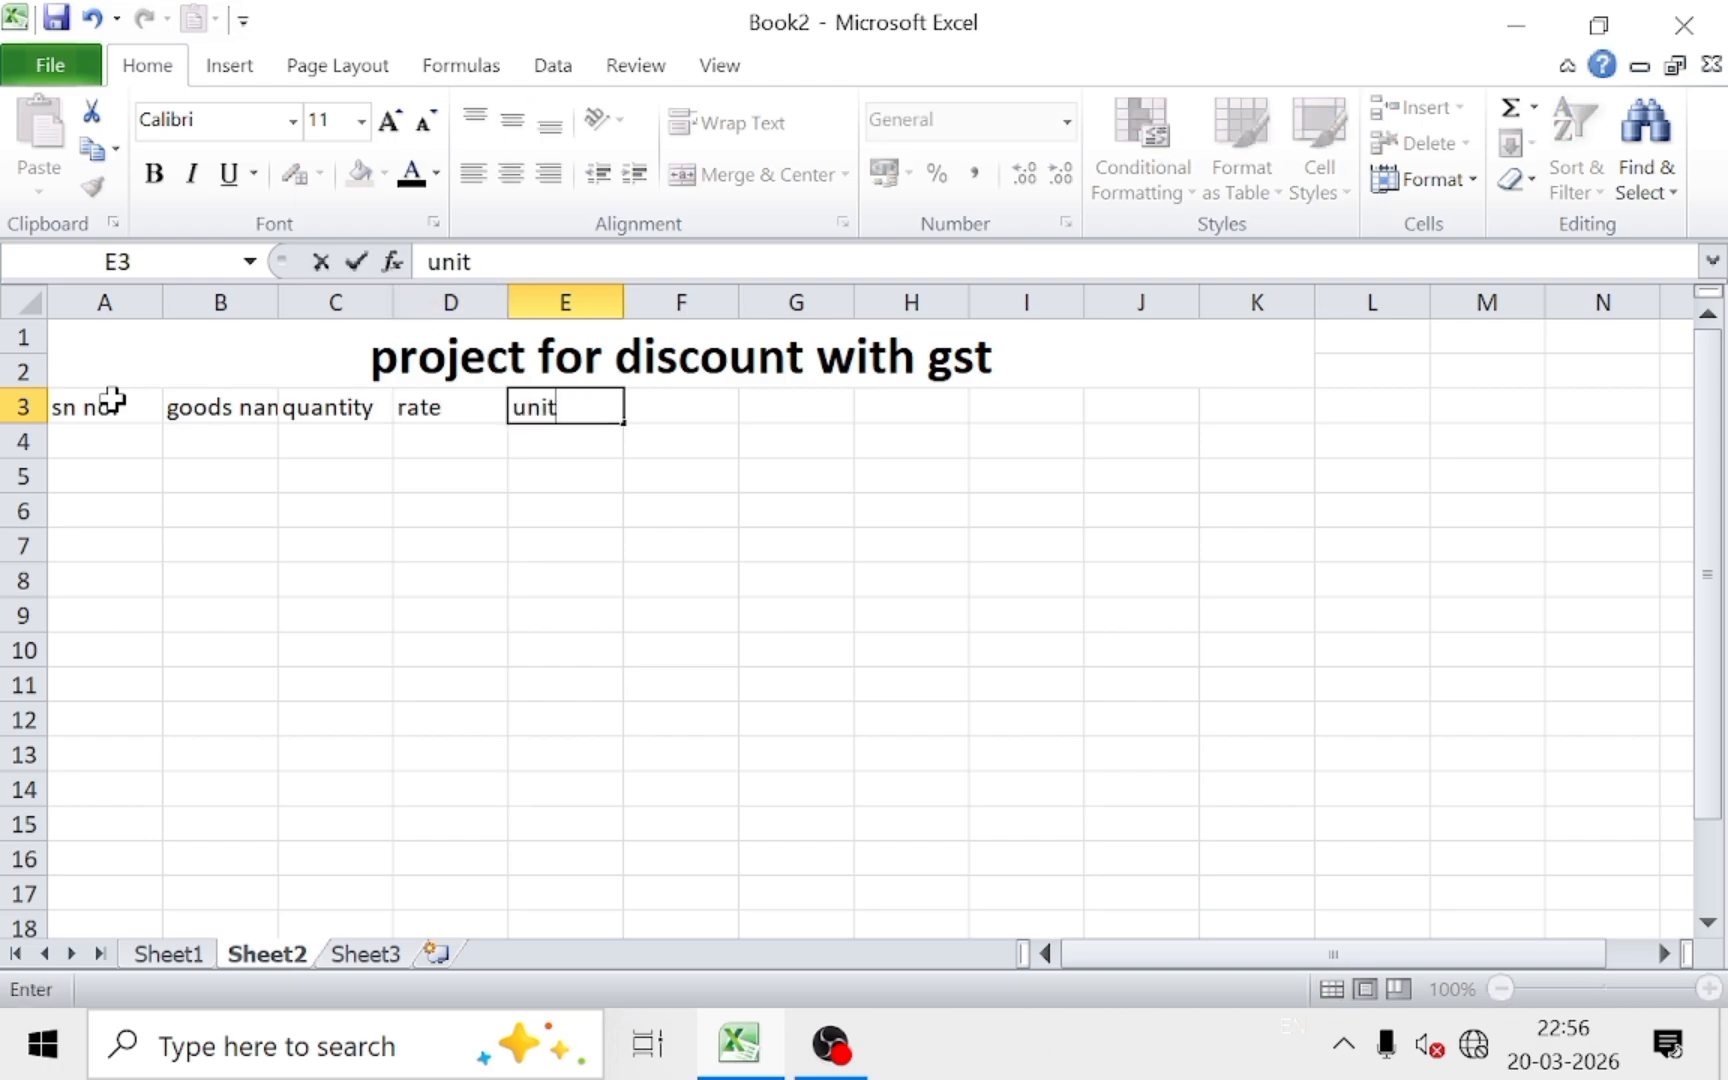
pyautogui.press('Tab')
pyautogui.write('tot')
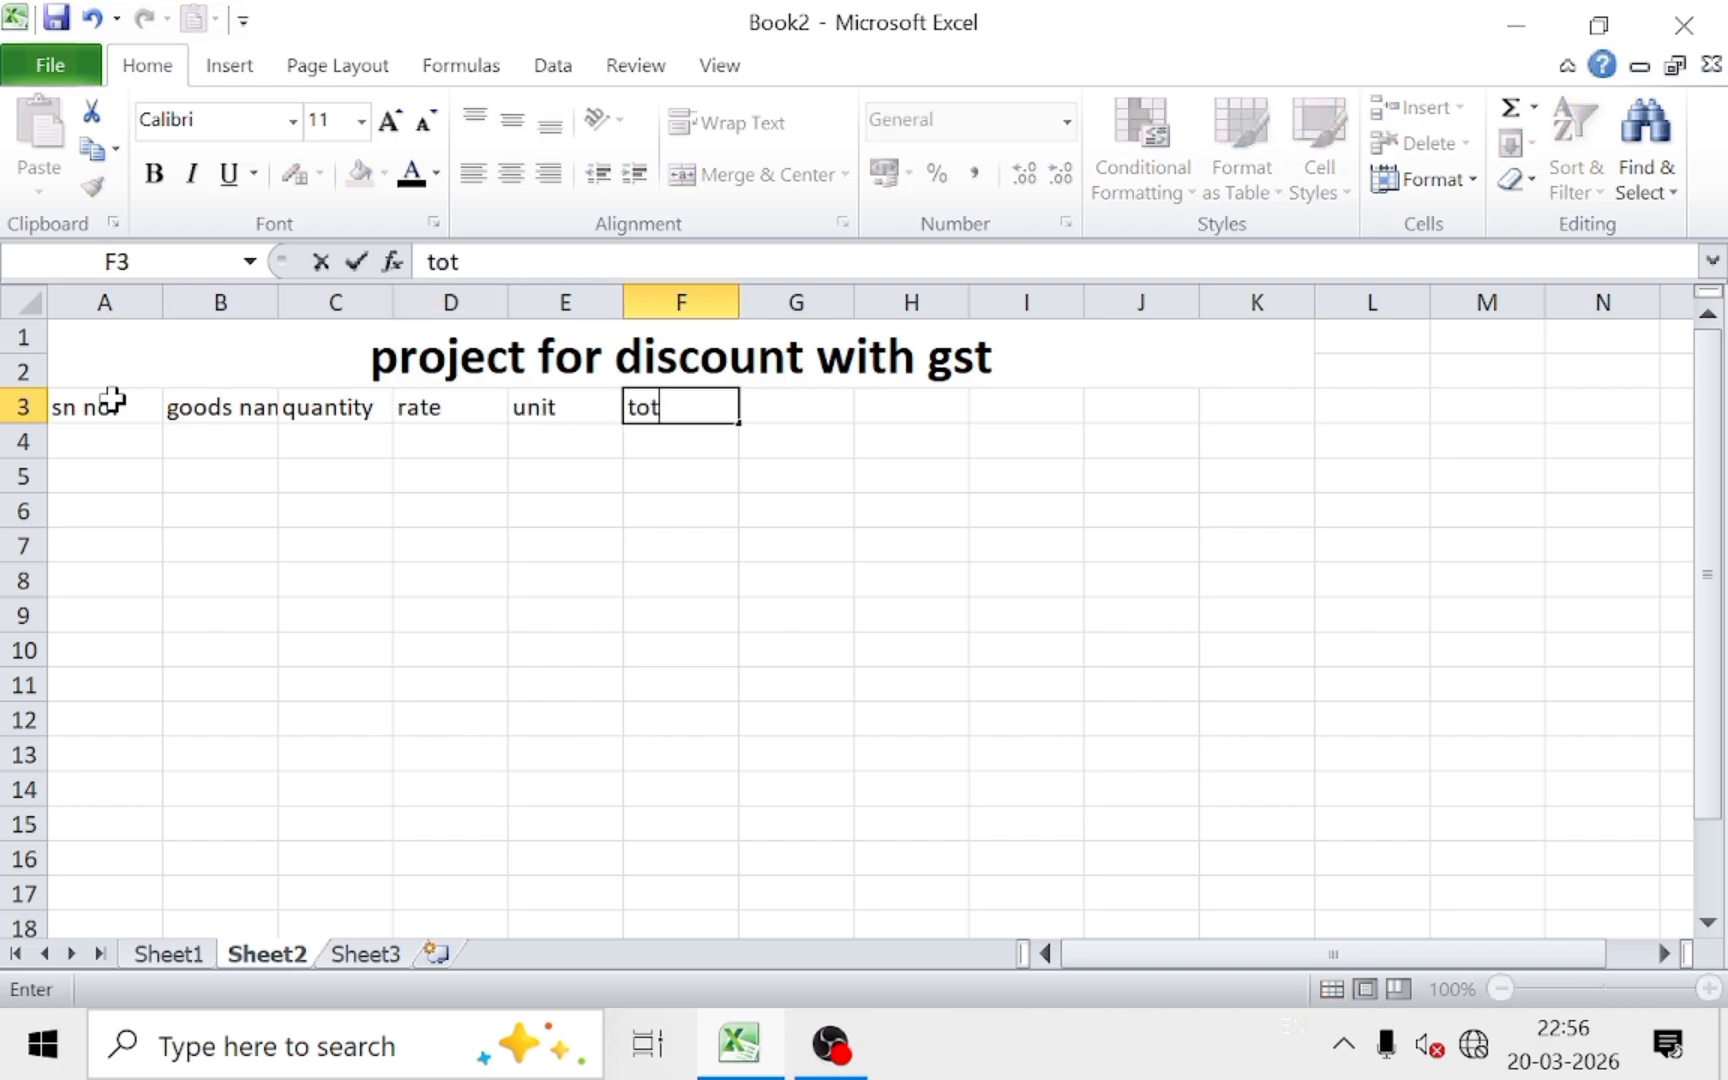
pyautogui.write('al a/m')
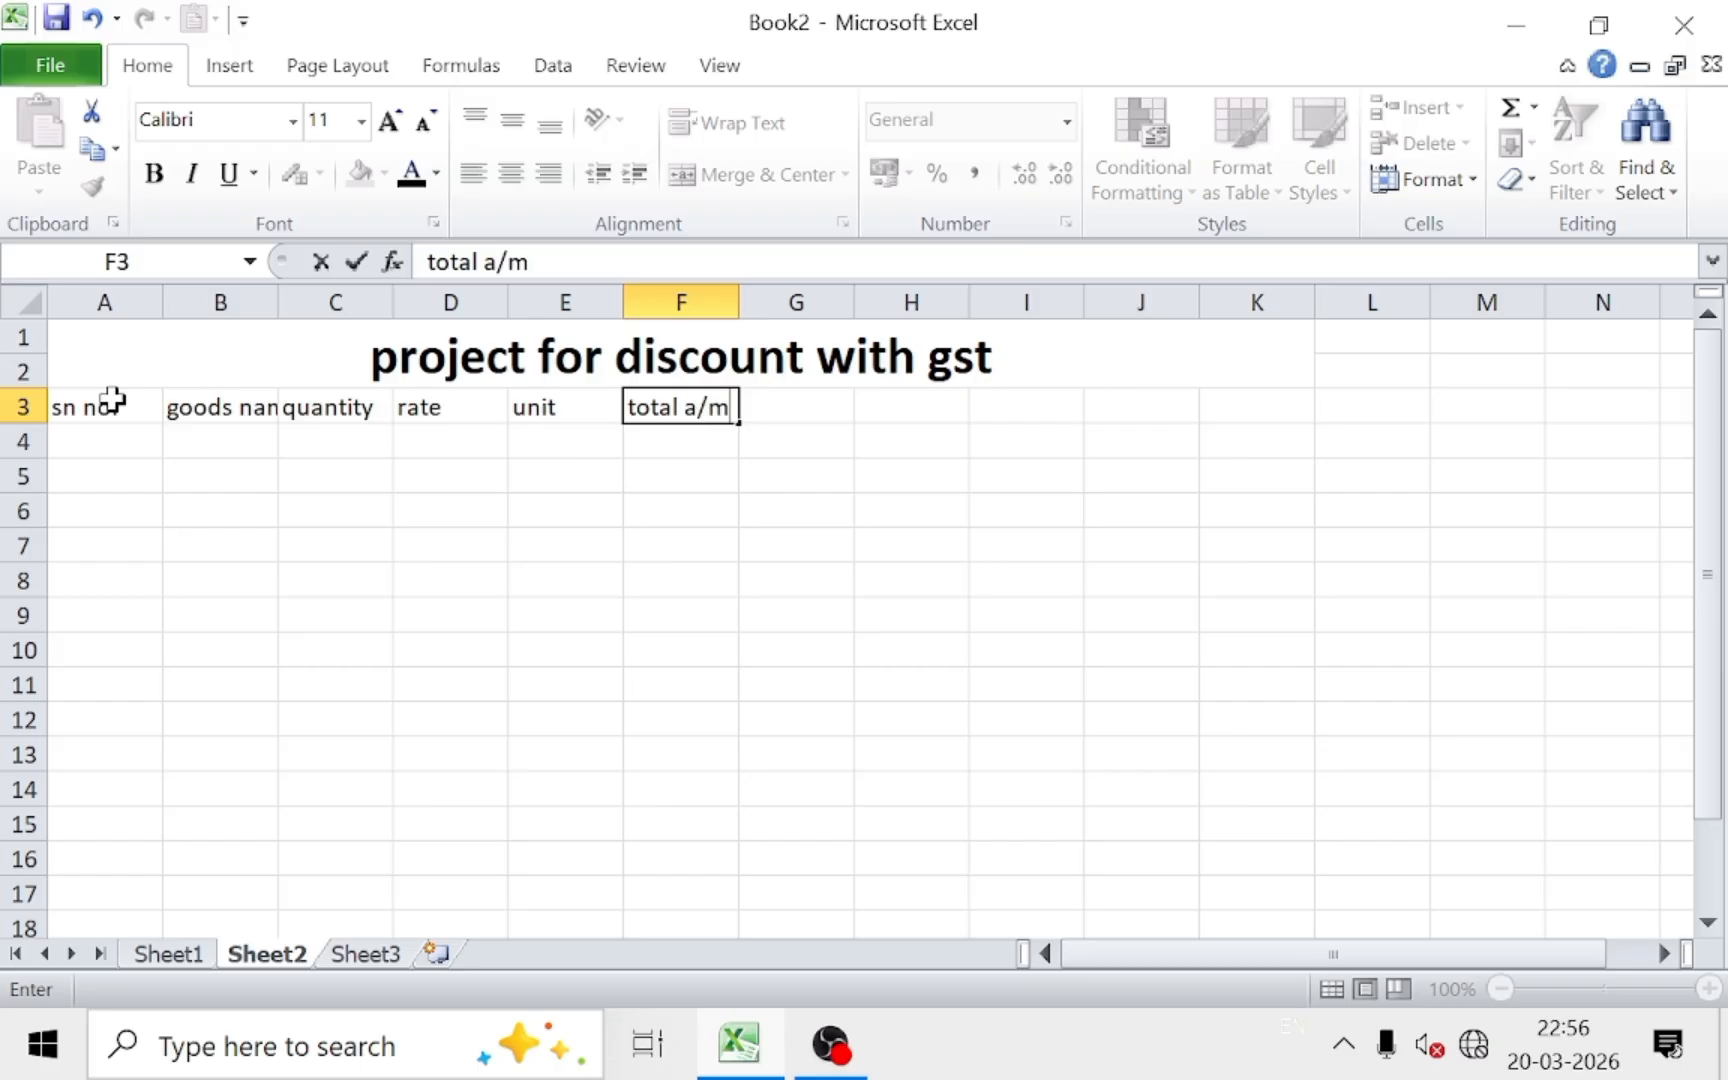
pyautogui.press('Tab')
# Step: Enter the headers "discount" and "discount a/m" in cells G3 and H3
pyautogui.write('d')
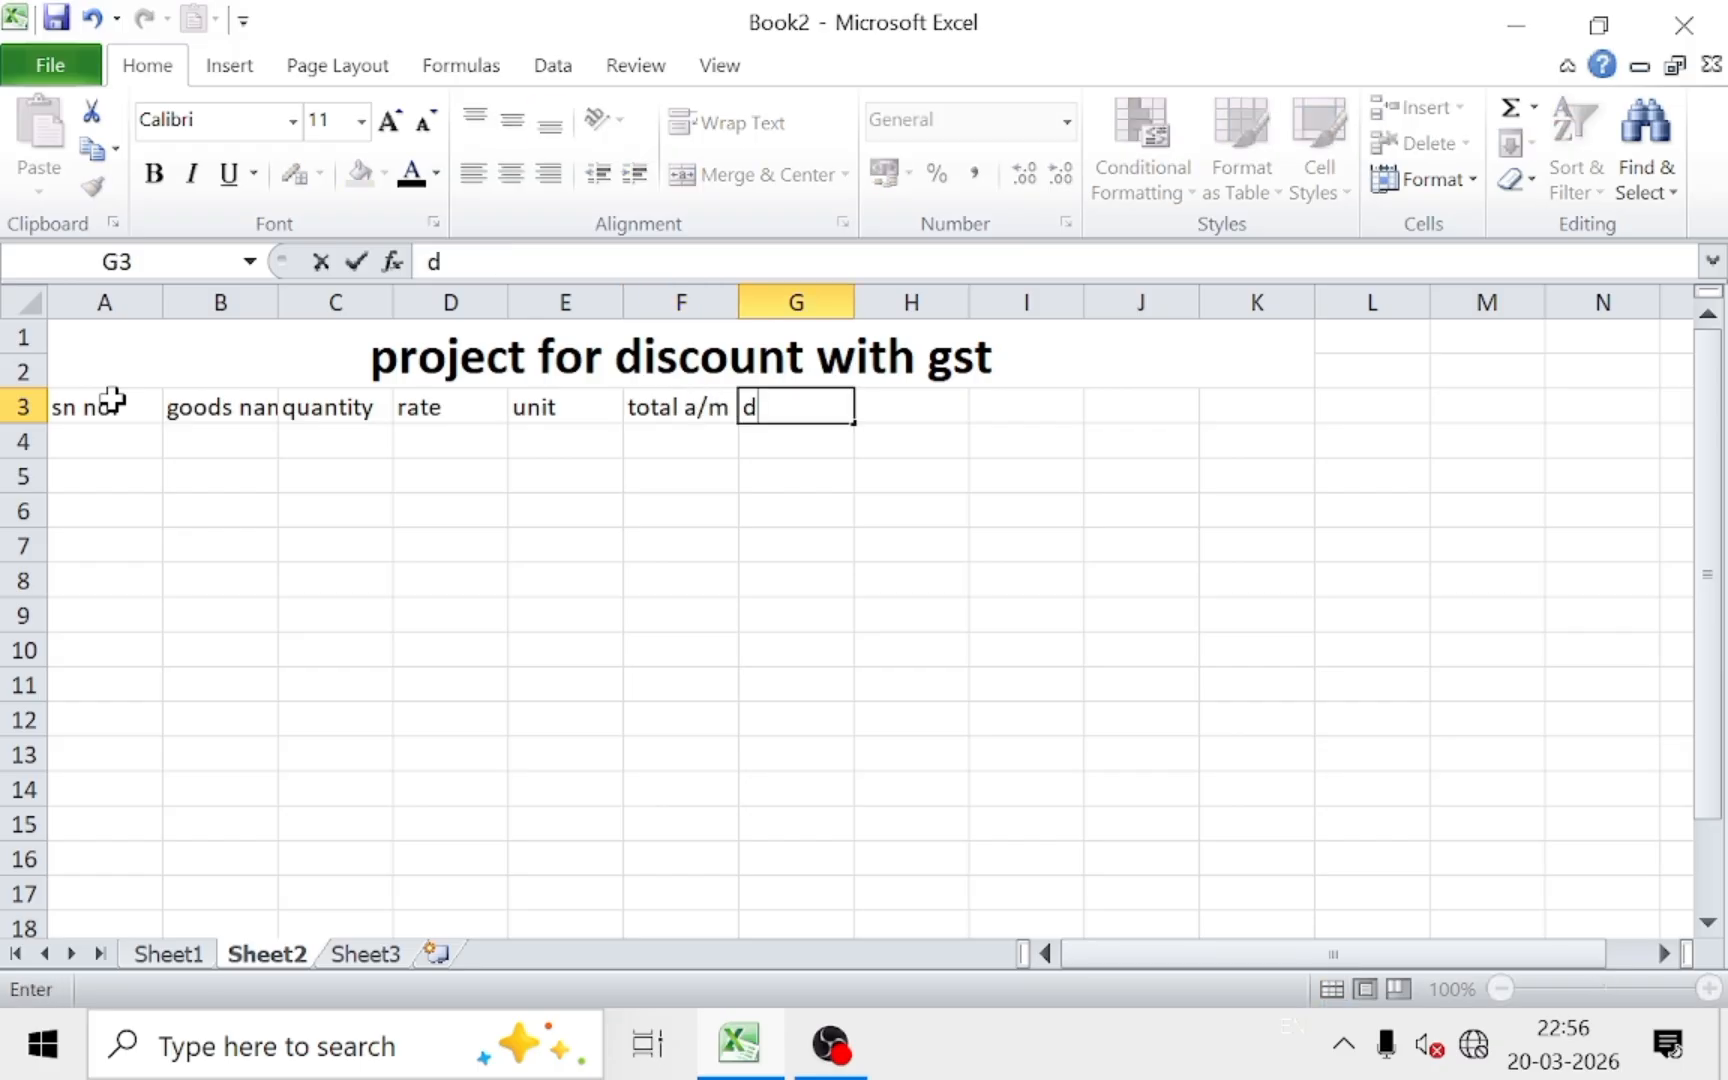
pyautogui.write('iscount')
pyautogui.press('Tab')
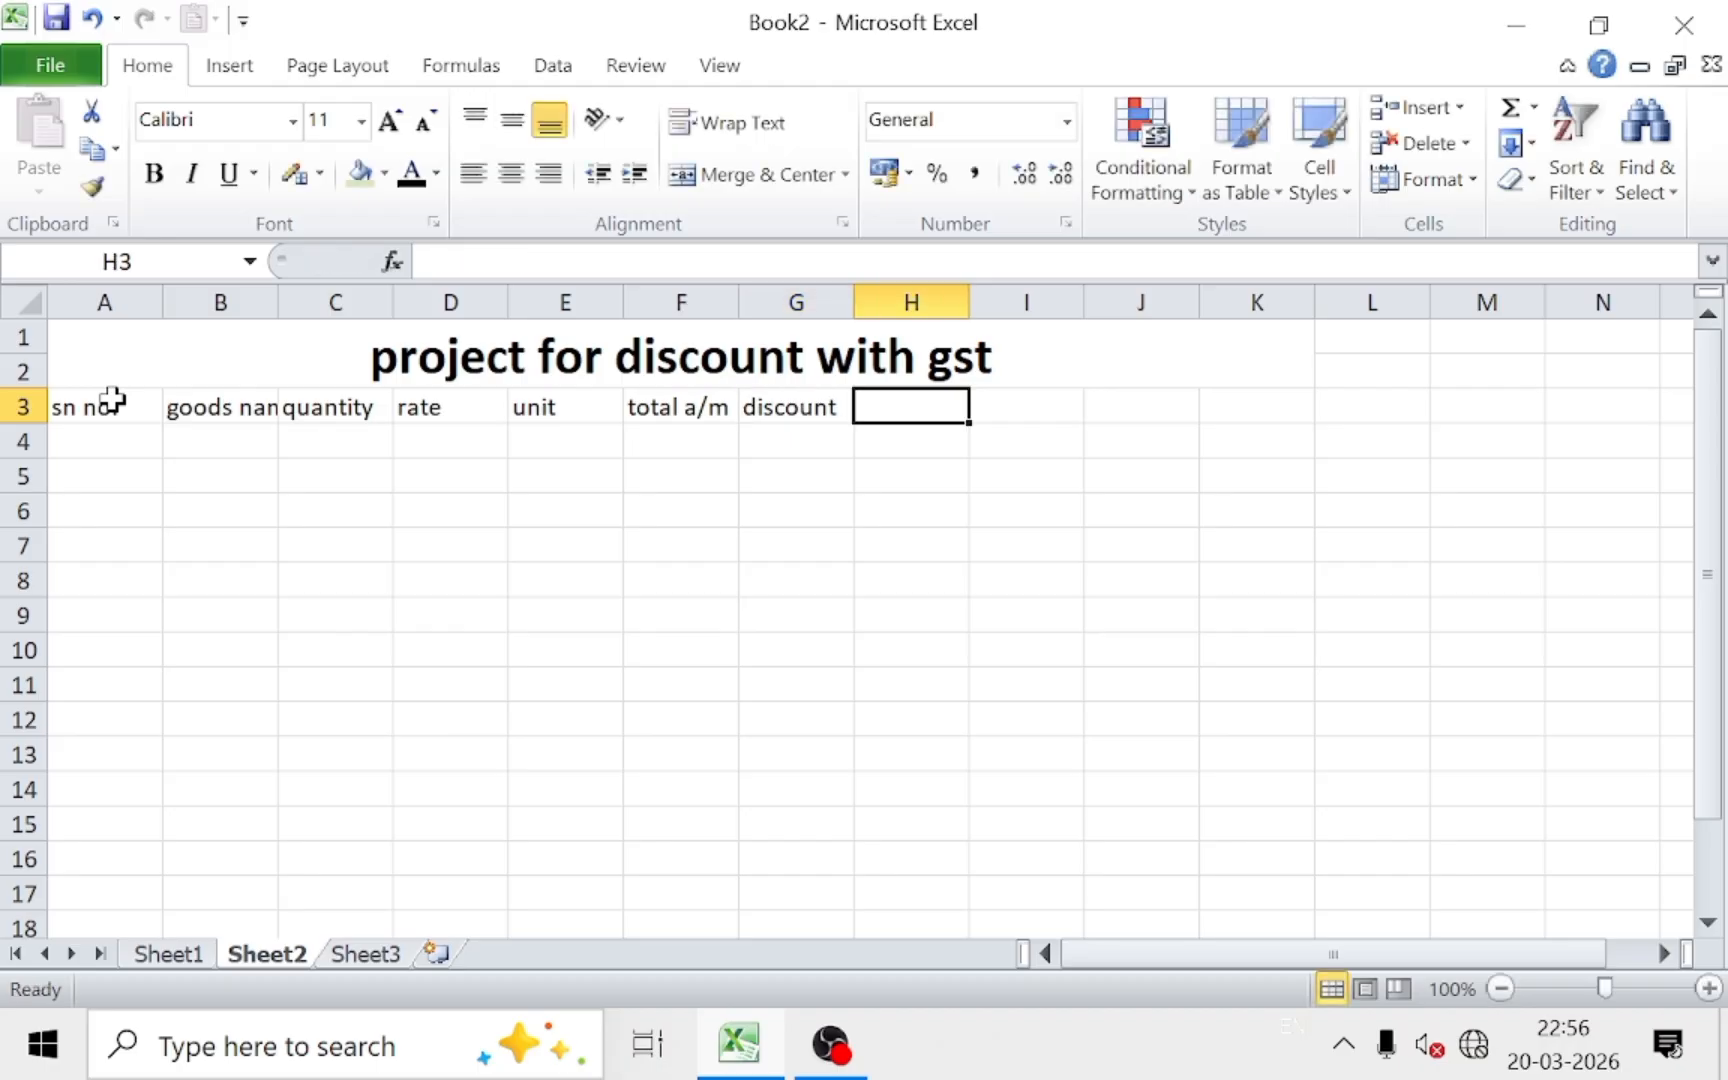
pyautogui.write('di')
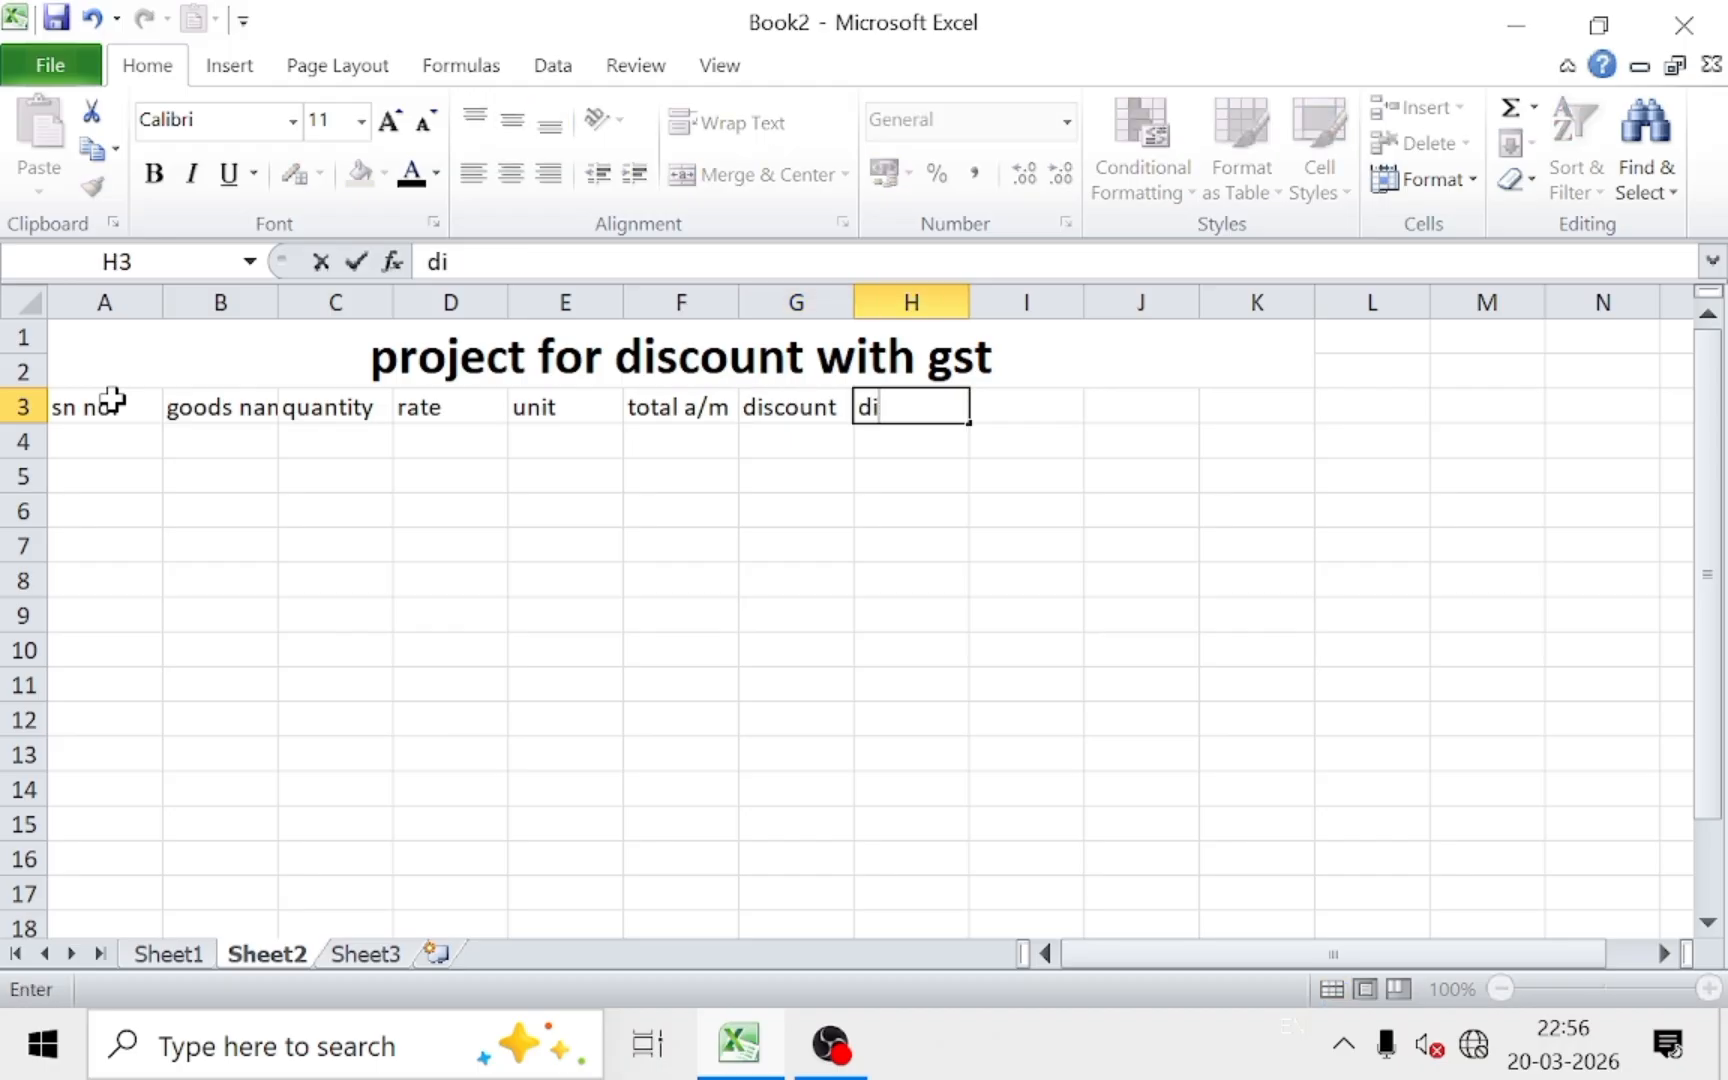
pyautogui.write('scount a/m')
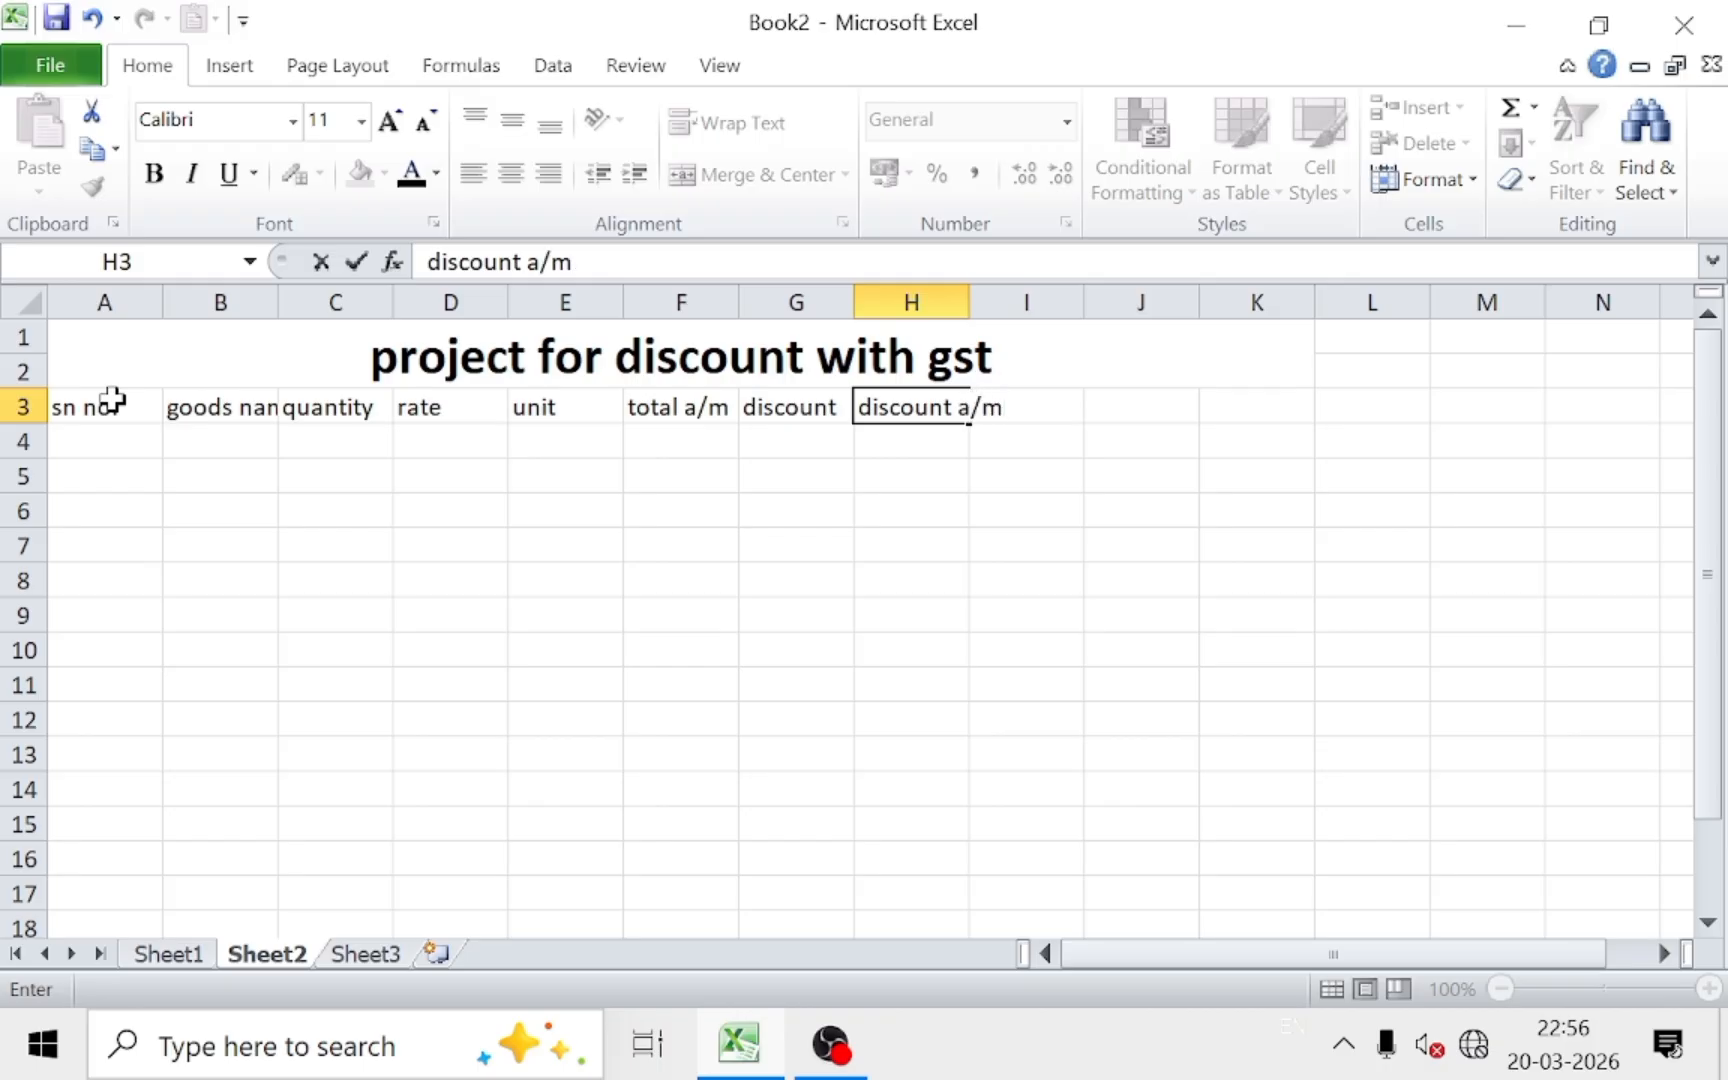
pyautogui.press('Tab')
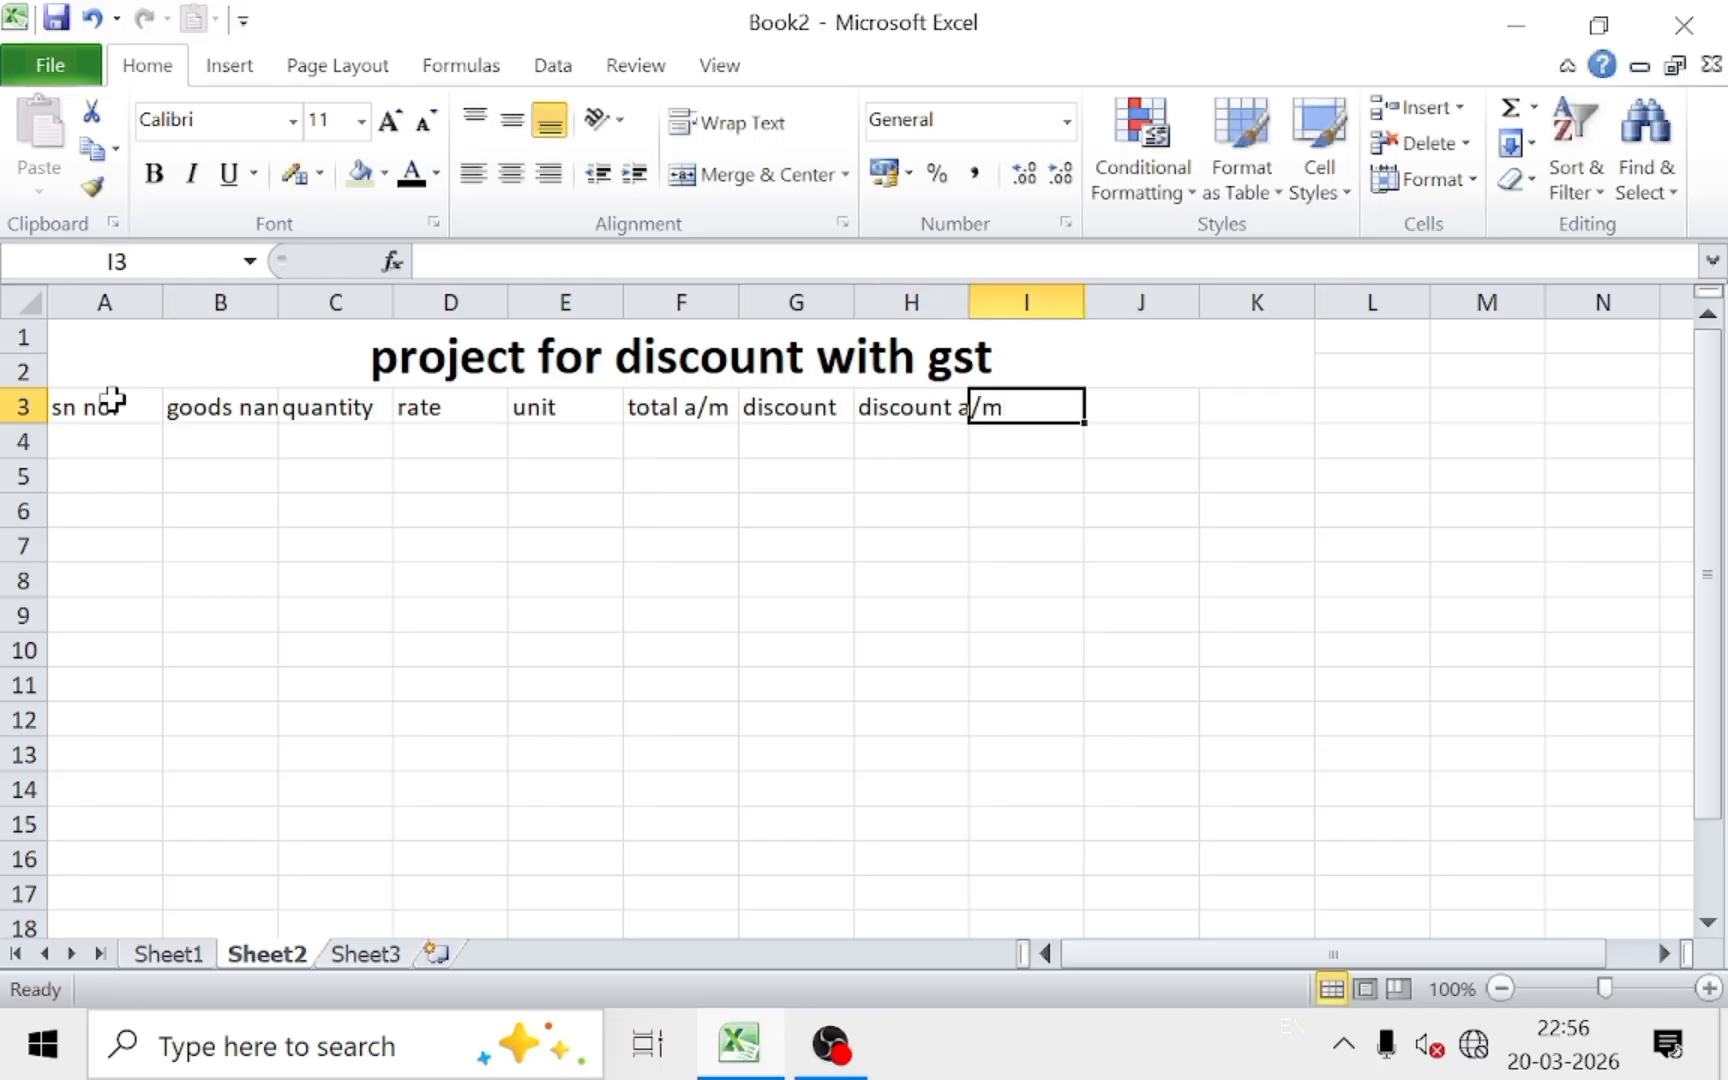
# Step: Complete the header row with "gst", "gst a/m" and "net a/m" in cells I3 to K3
pyautogui.write('gst')
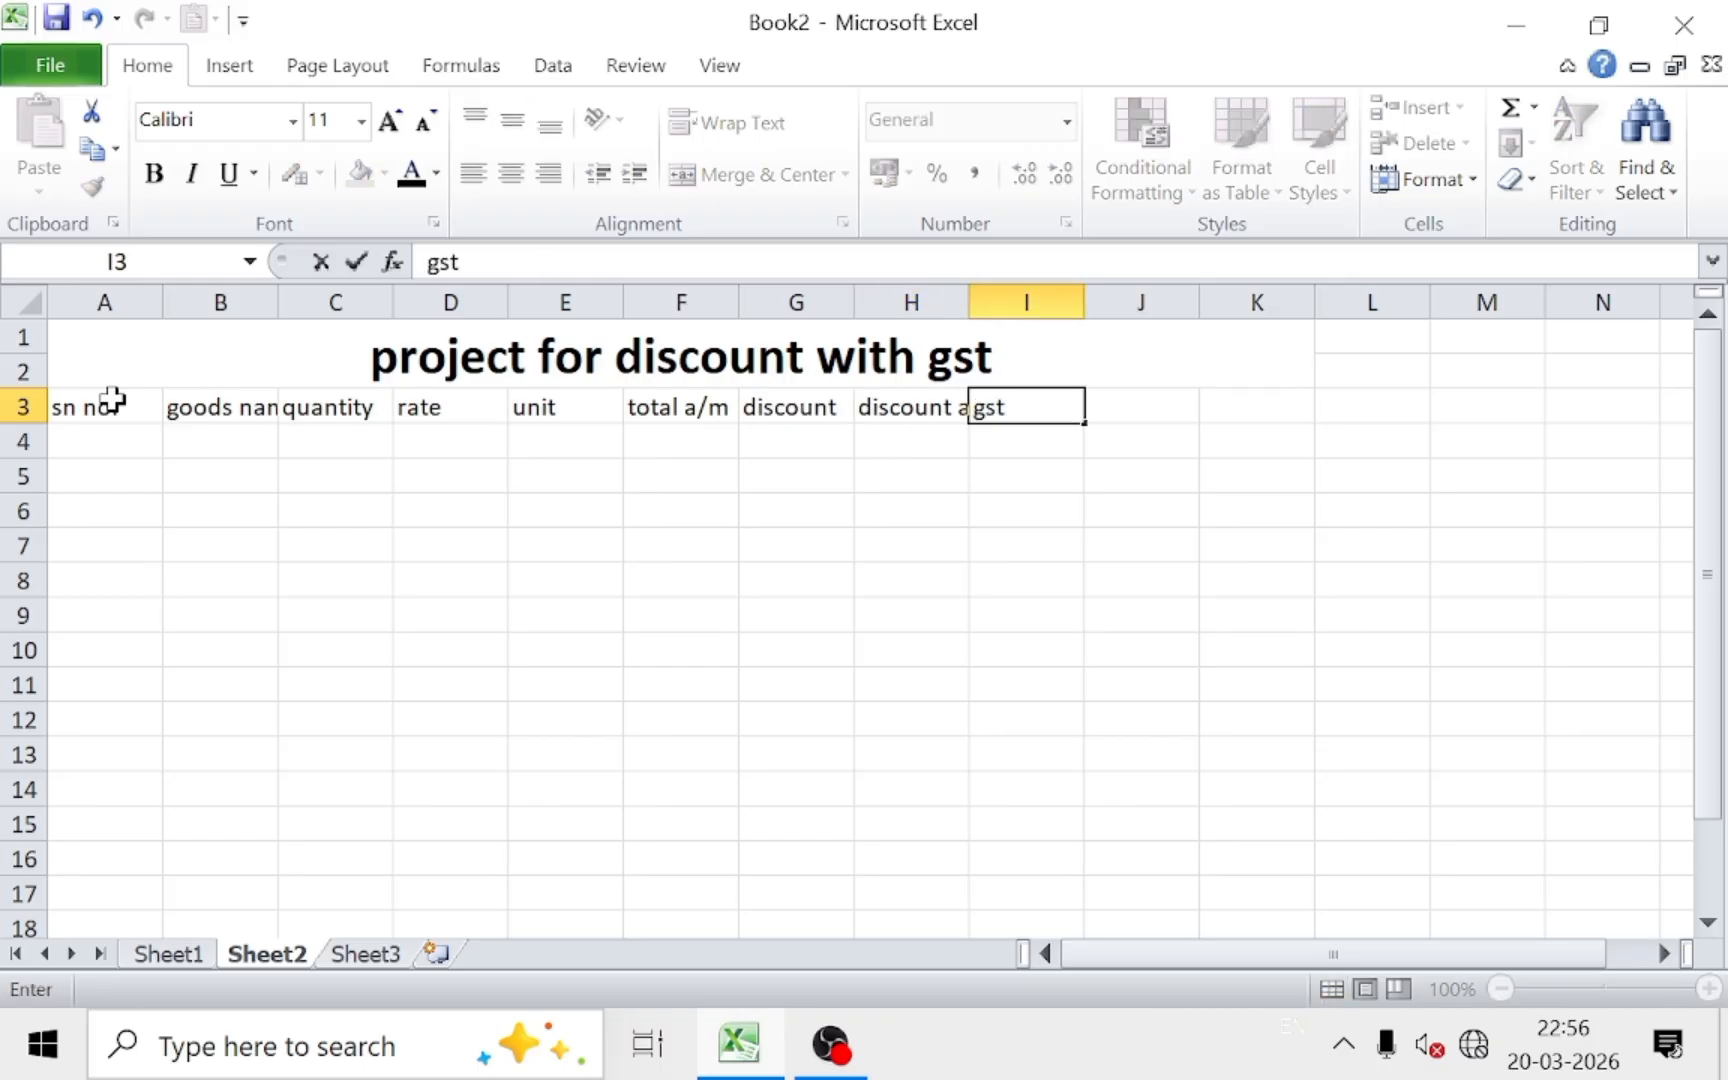
pyautogui.press('Tab')
pyautogui.write('gst')
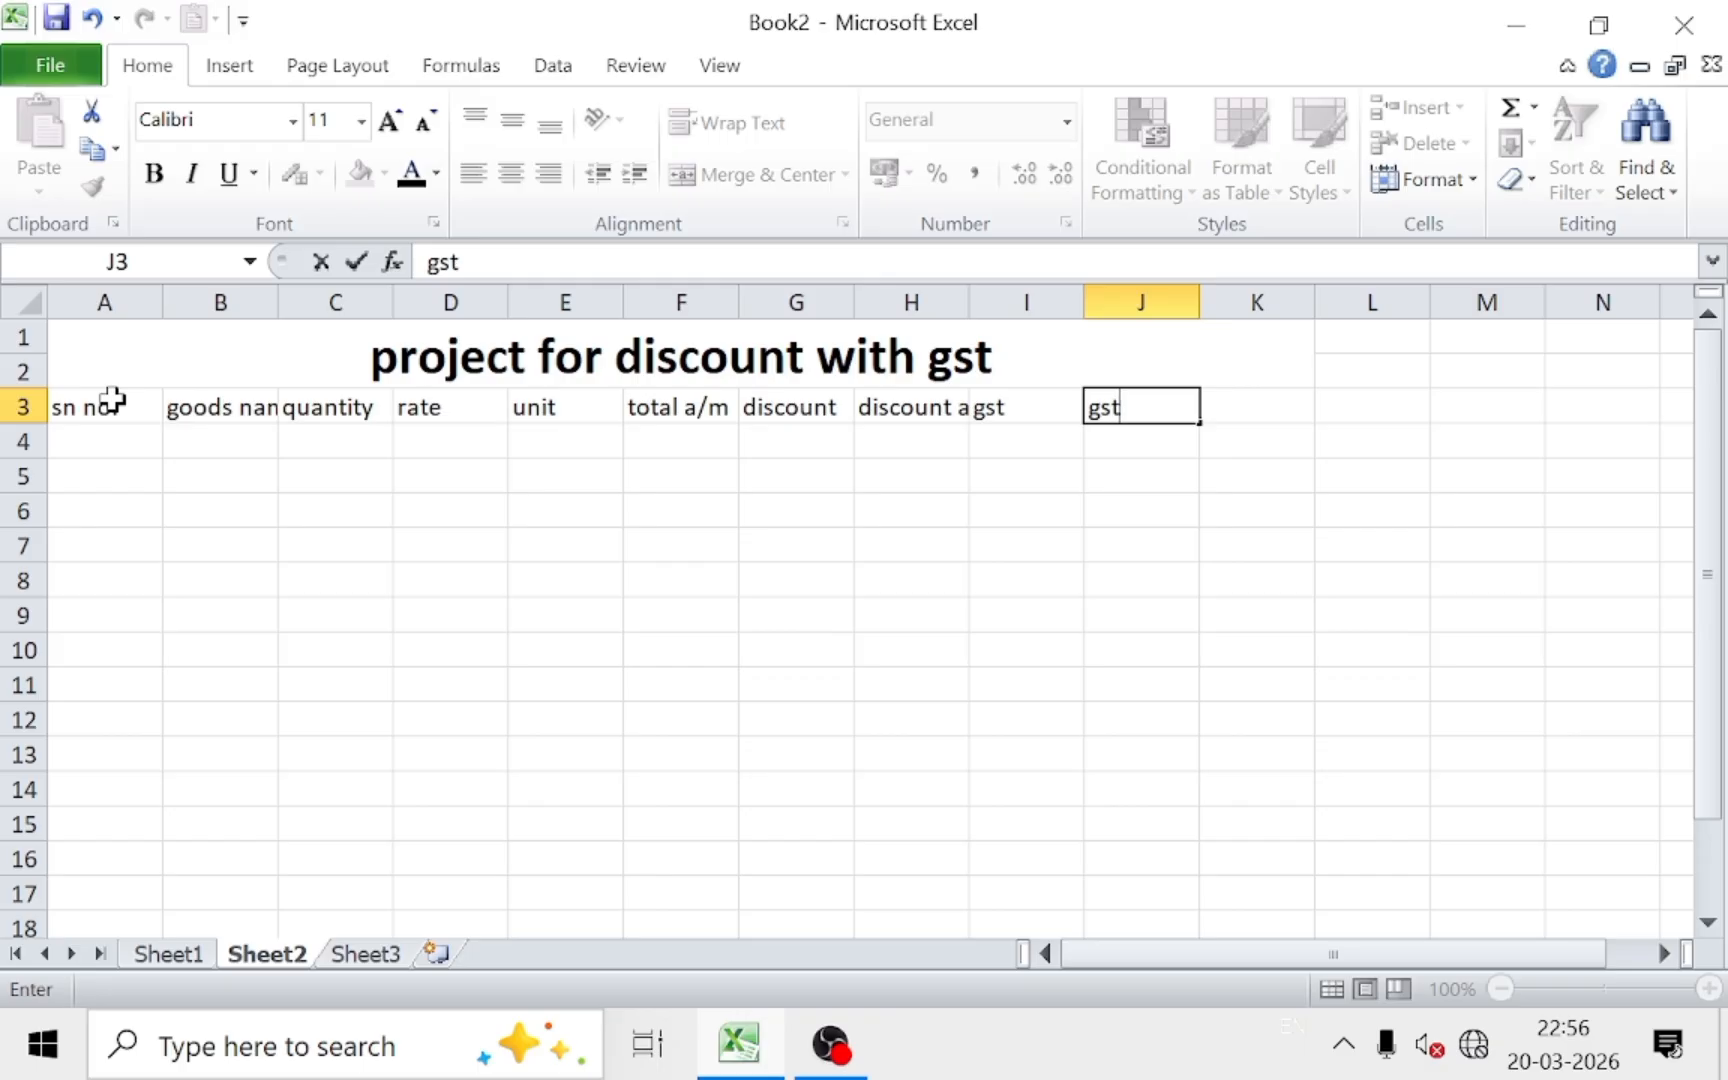
pyautogui.write(' a/m')
pyautogui.press('Tab')
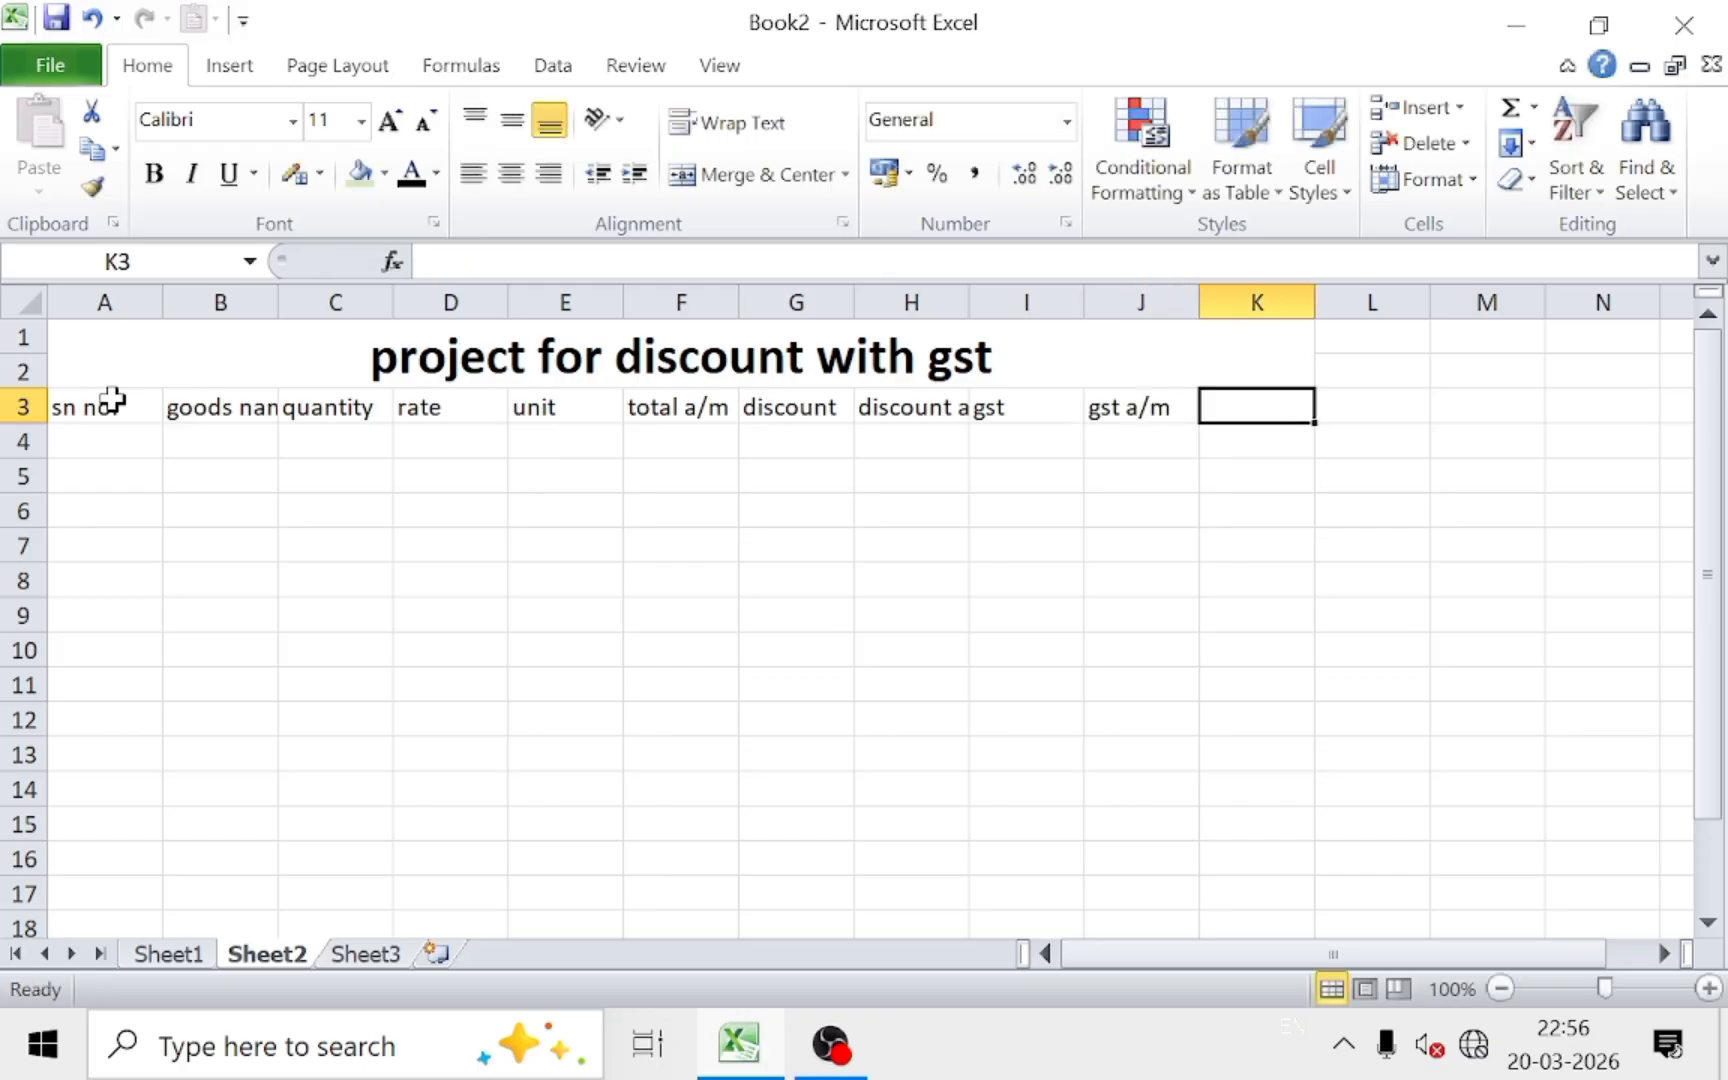
pyautogui.write('net a')
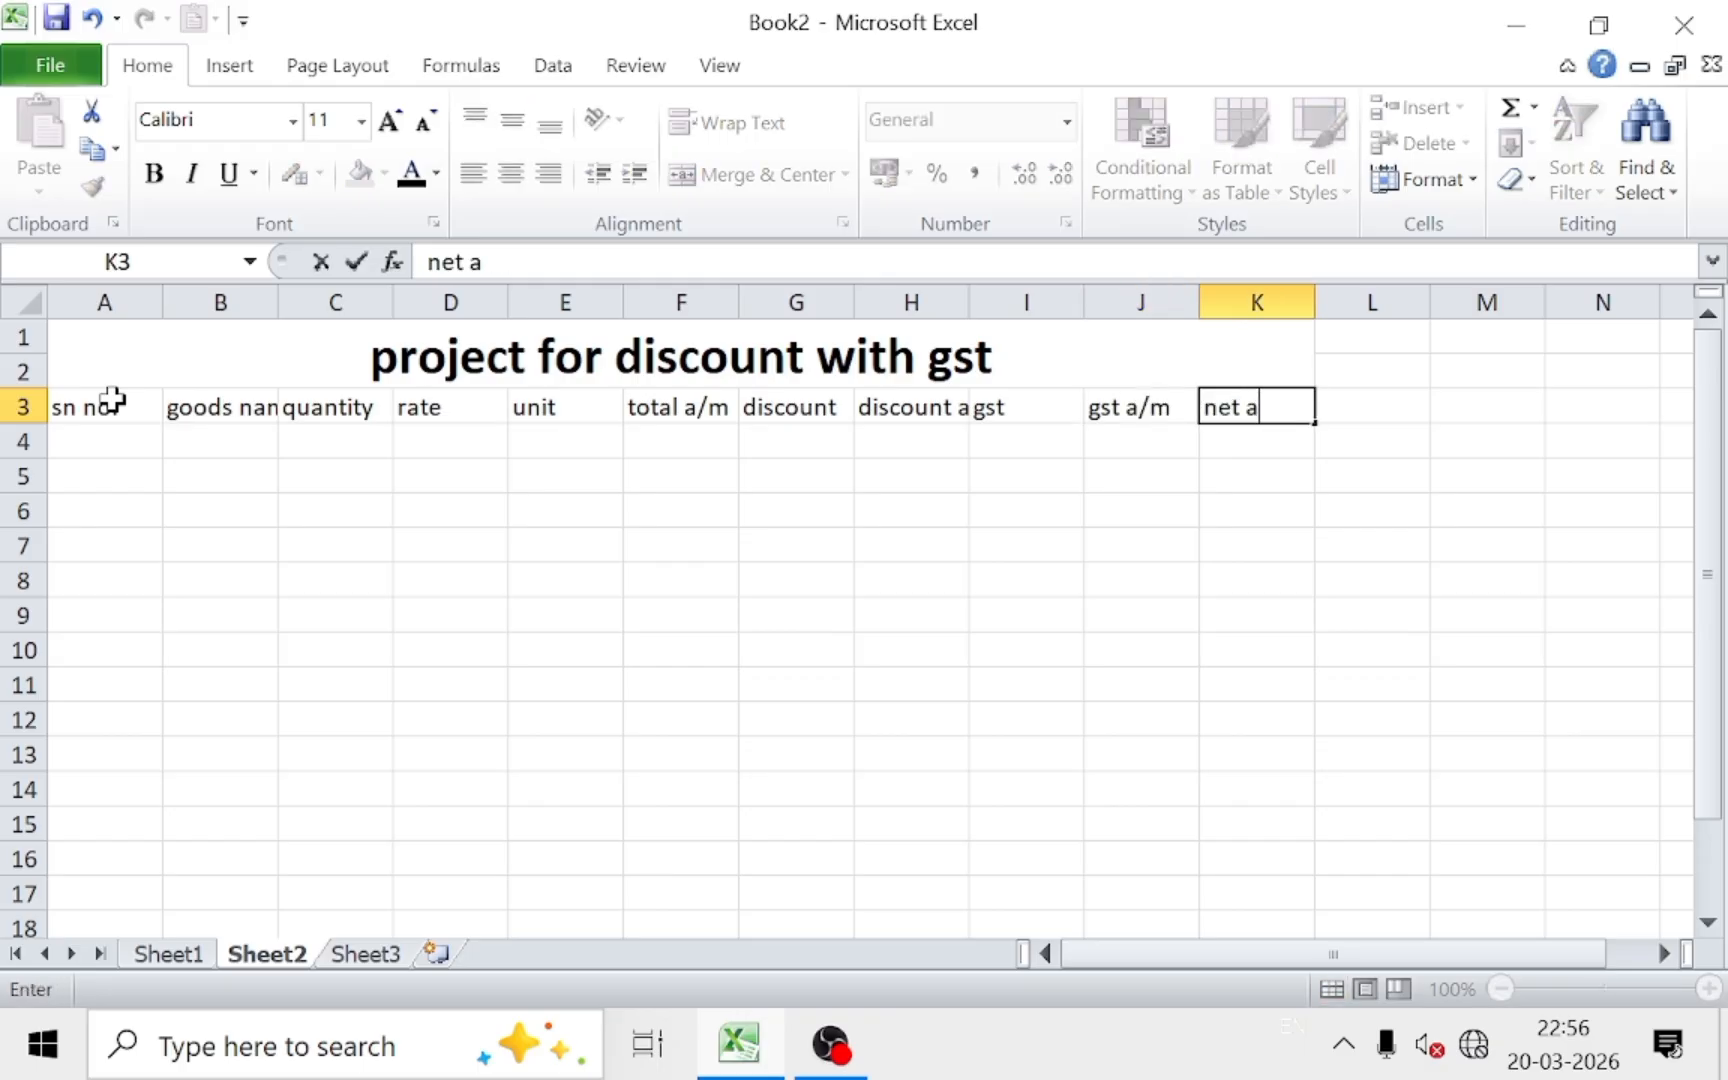
pyautogui.write('/m')
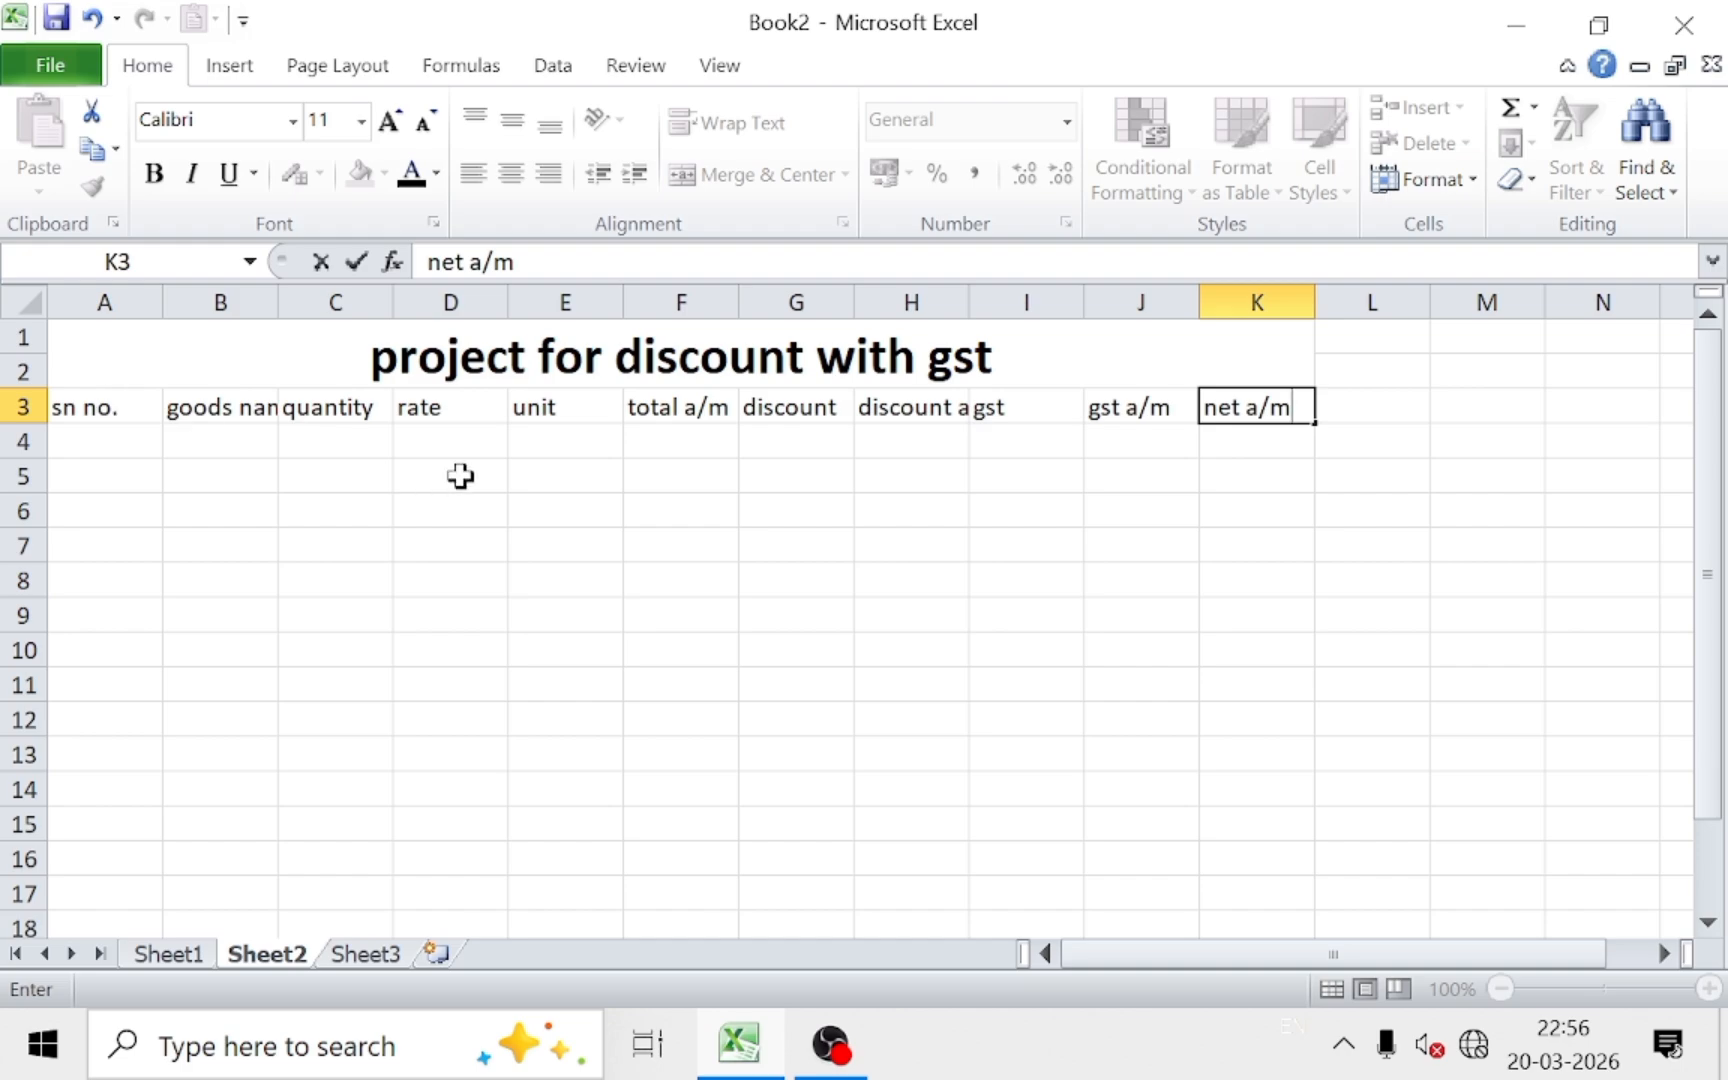
# Step: Change the header in cell I3 to "gst 18%"
pyautogui.doubleClick(1040, 408)
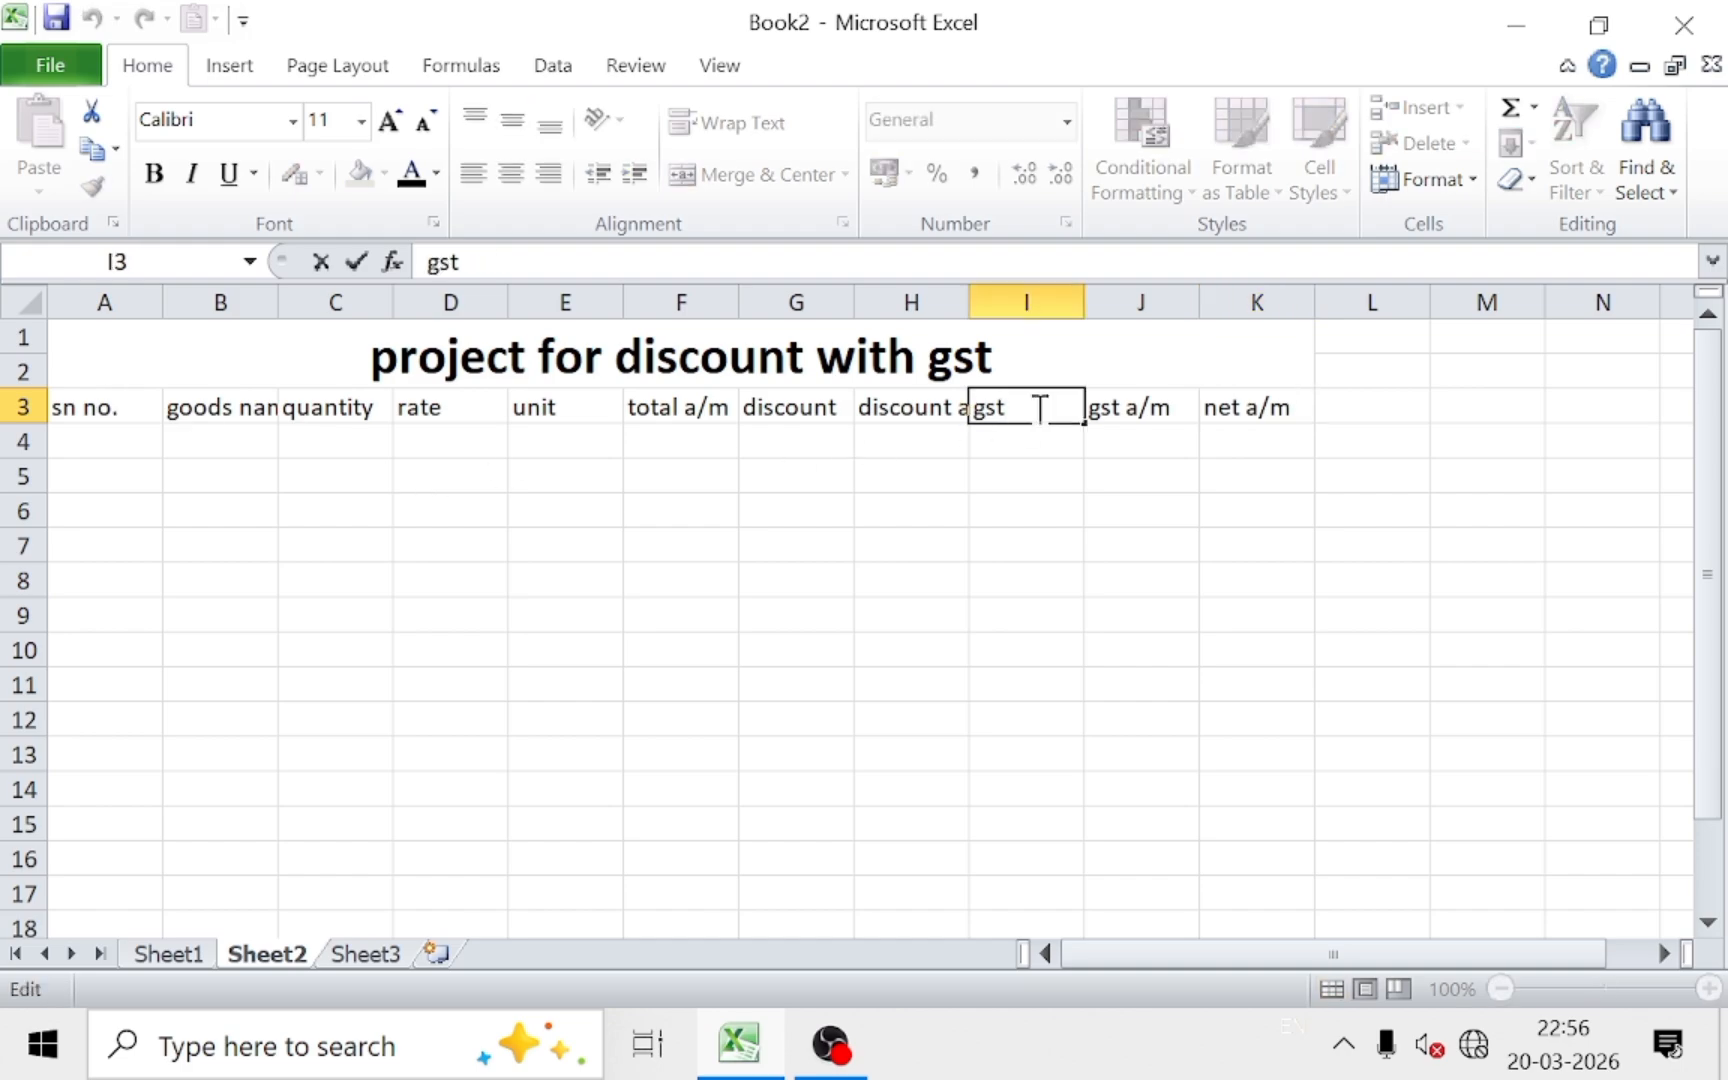
pyautogui.write('18%')
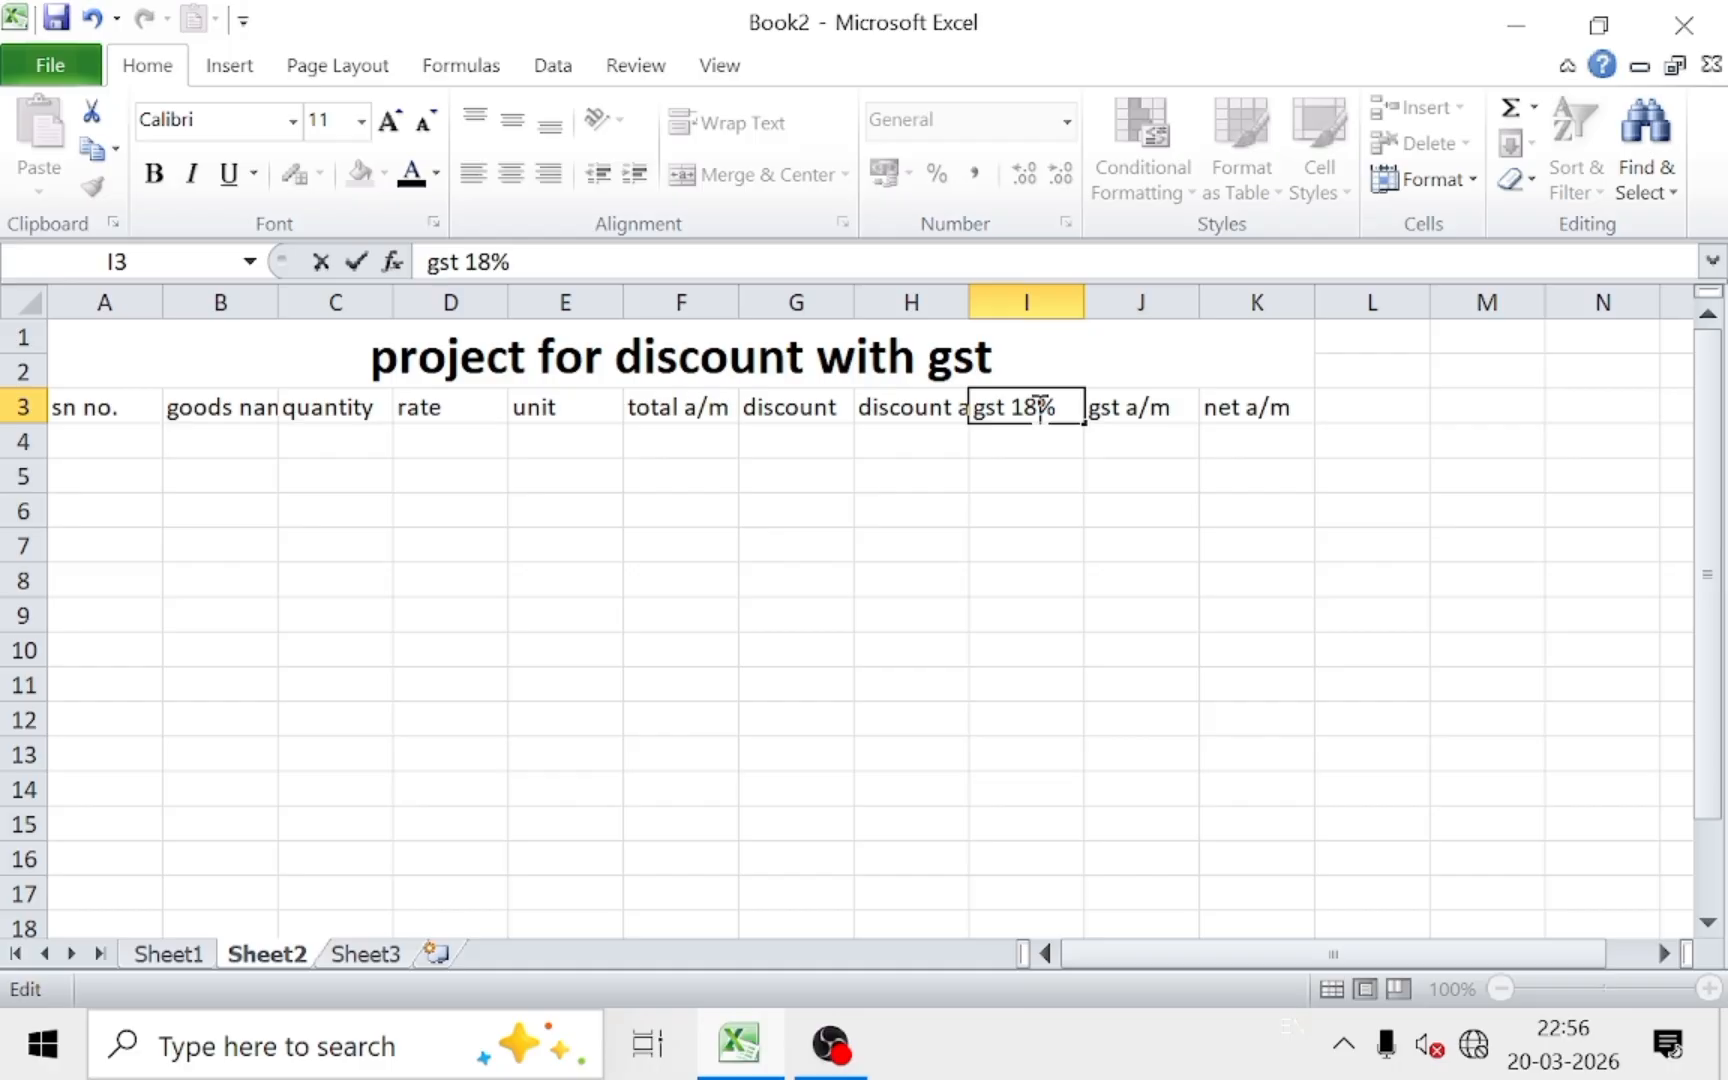
pyautogui.click(868, 544)
pyautogui.click(1030, 417)
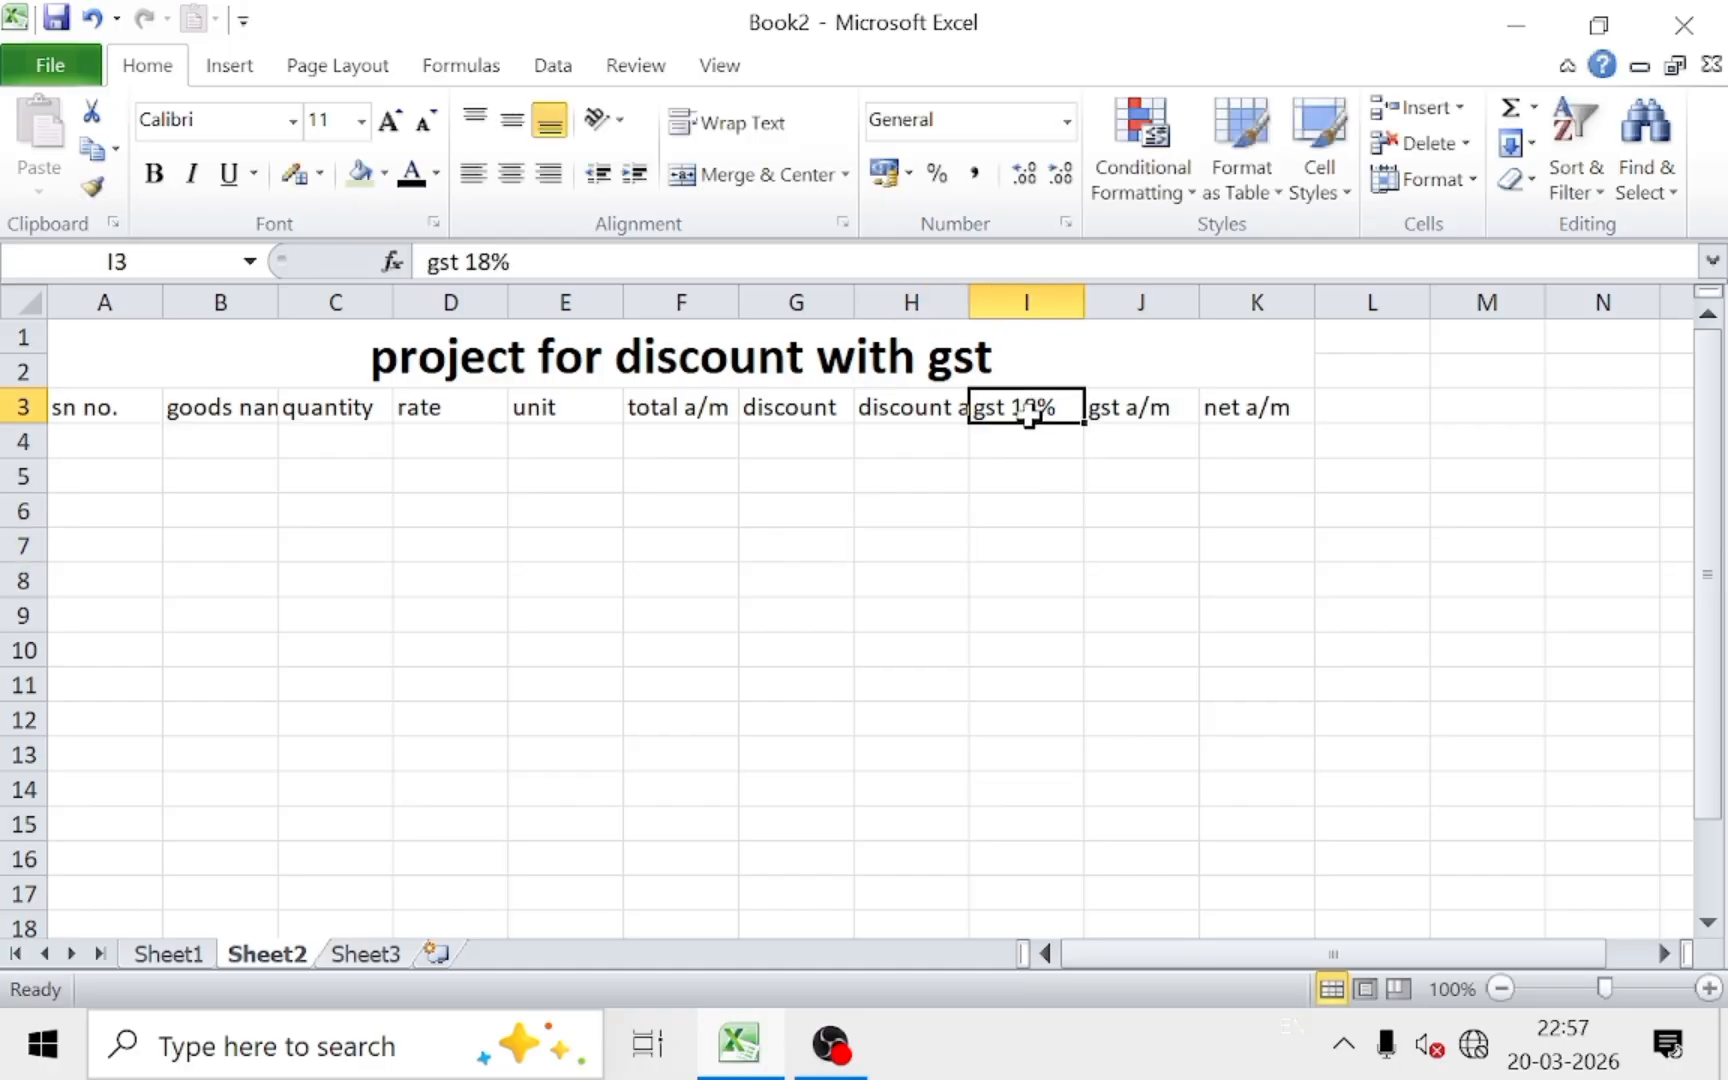
# Step: Autofit the widths of columns A to K to their header text
pyautogui.click(362, 482)
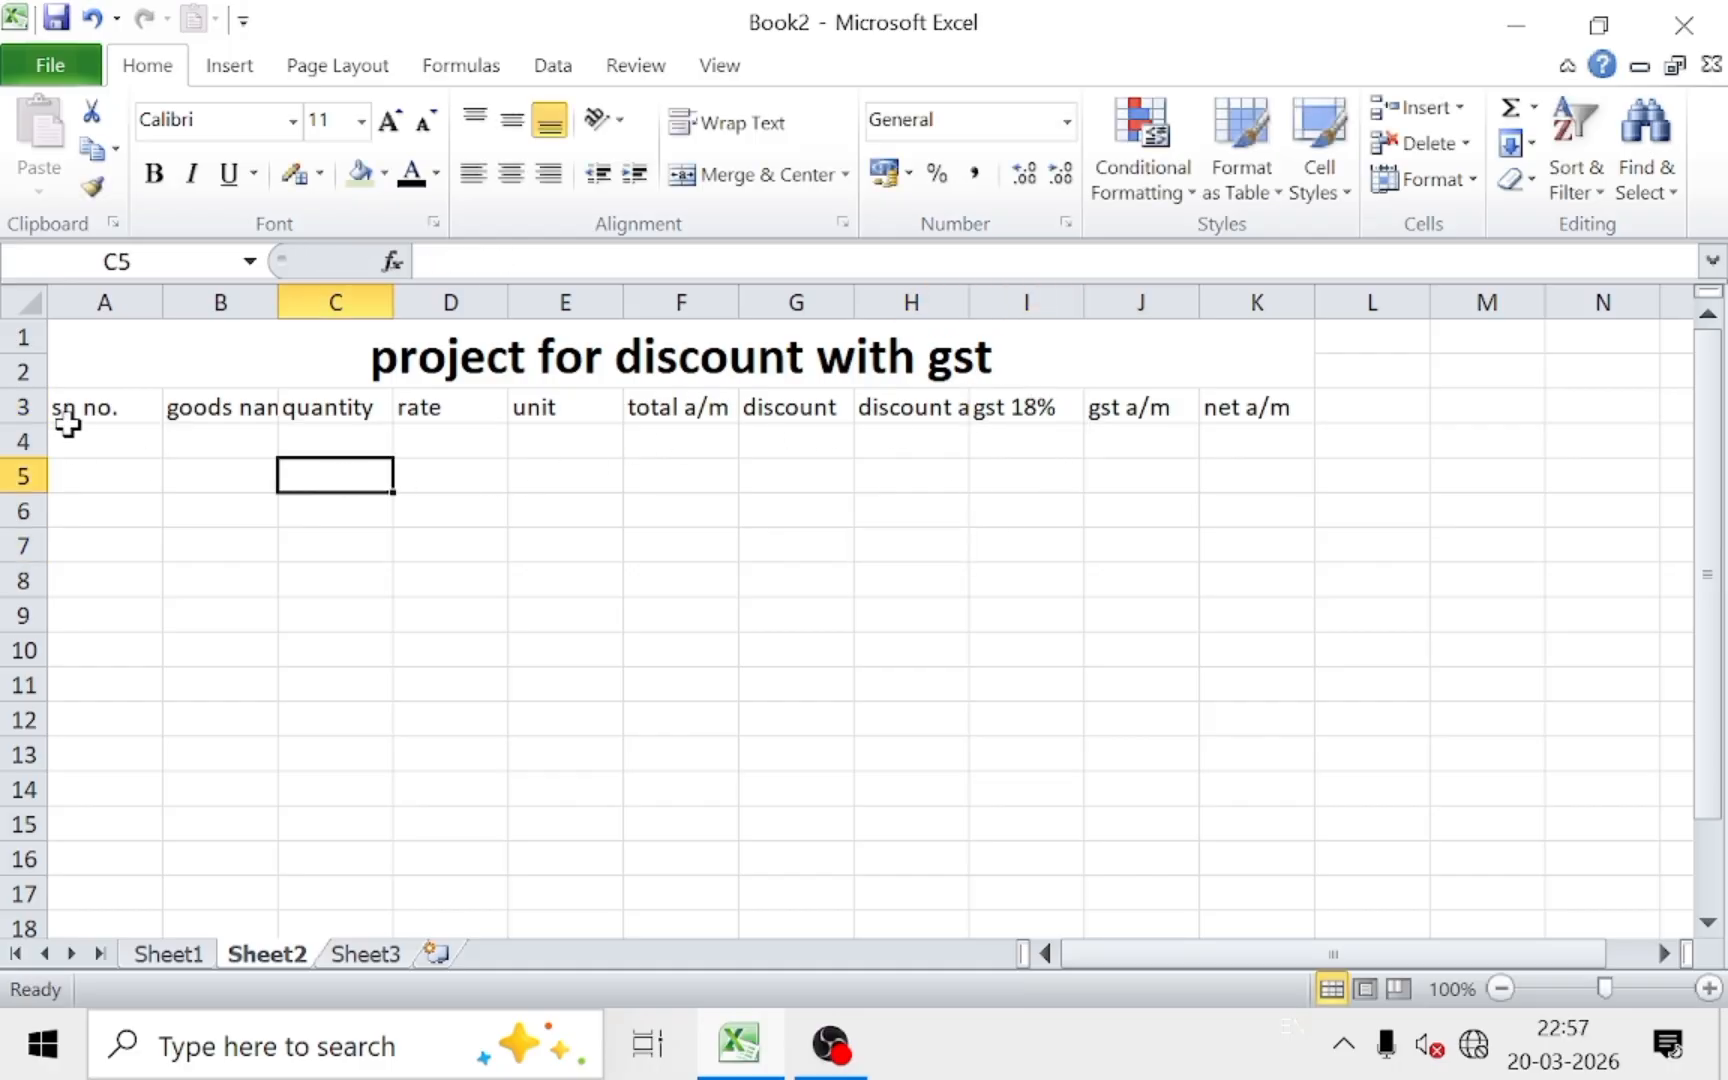
pyautogui.moveTo(69, 407); pyautogui.dragTo(1042, 407)
pyautogui.moveTo(1255, 301); pyautogui.dragTo(154, 303)
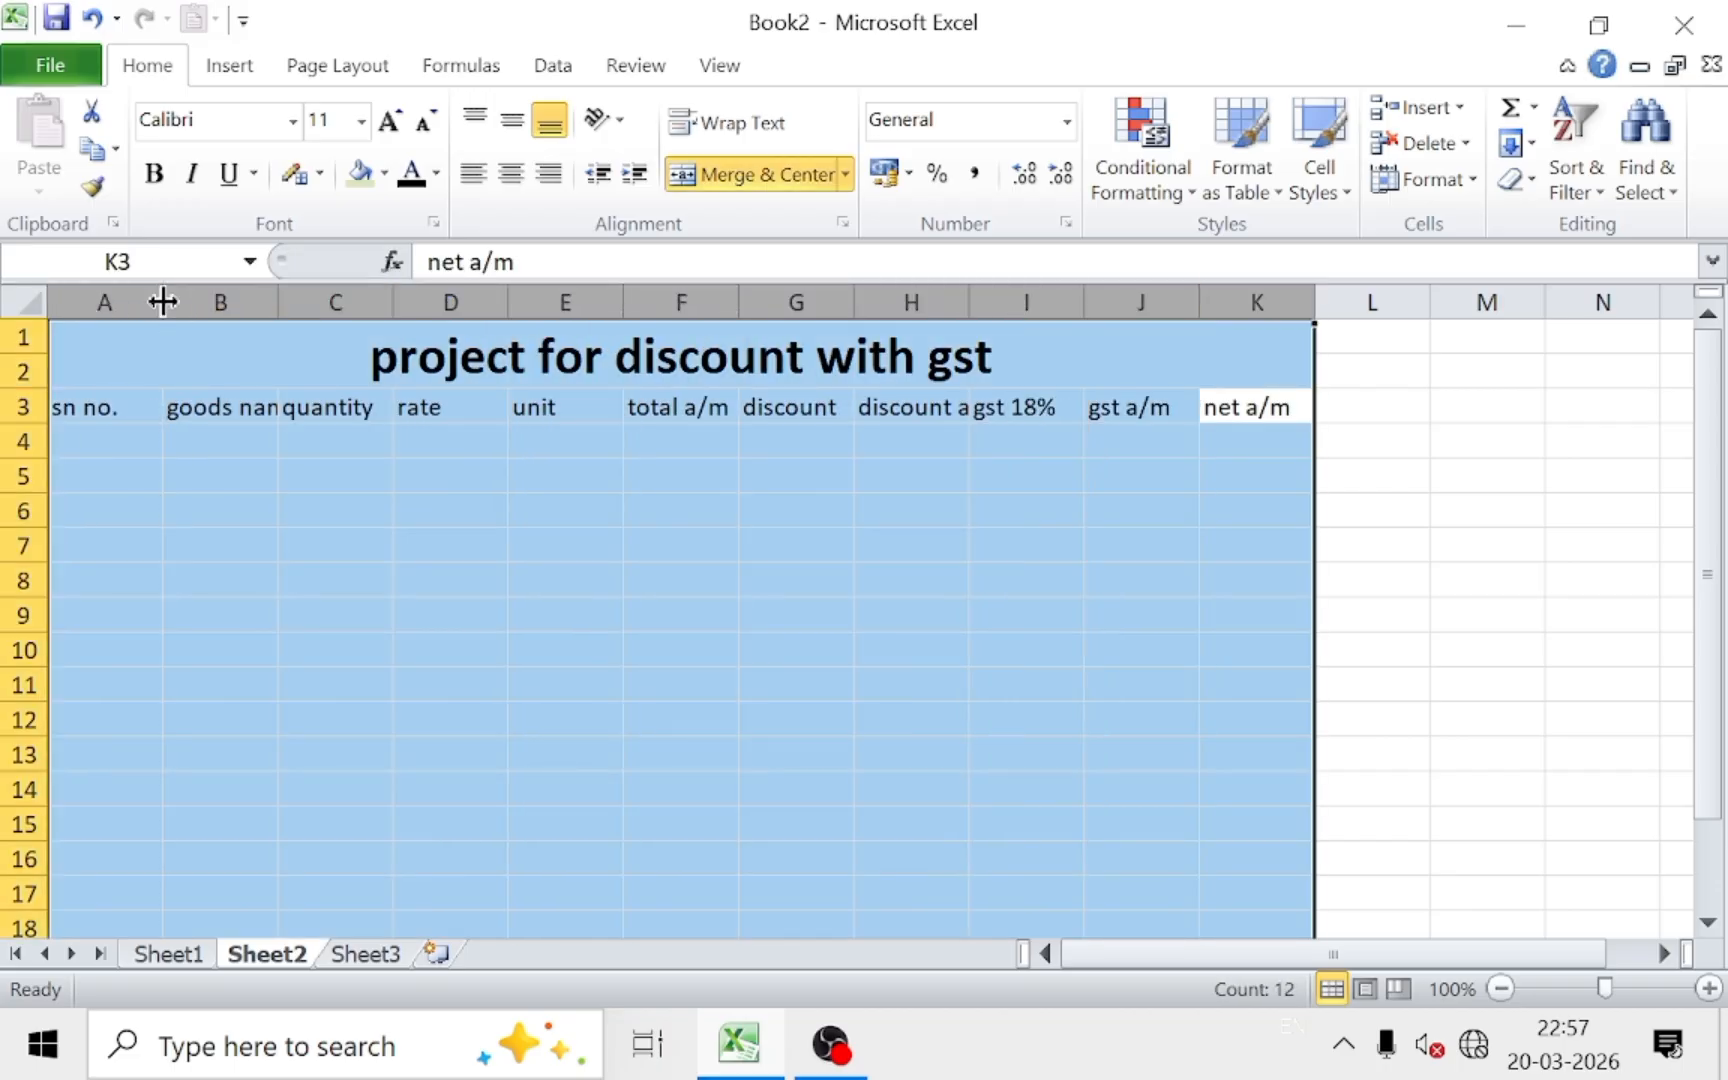
pyautogui.doubleClick(164, 301)
pyautogui.click(437, 547)
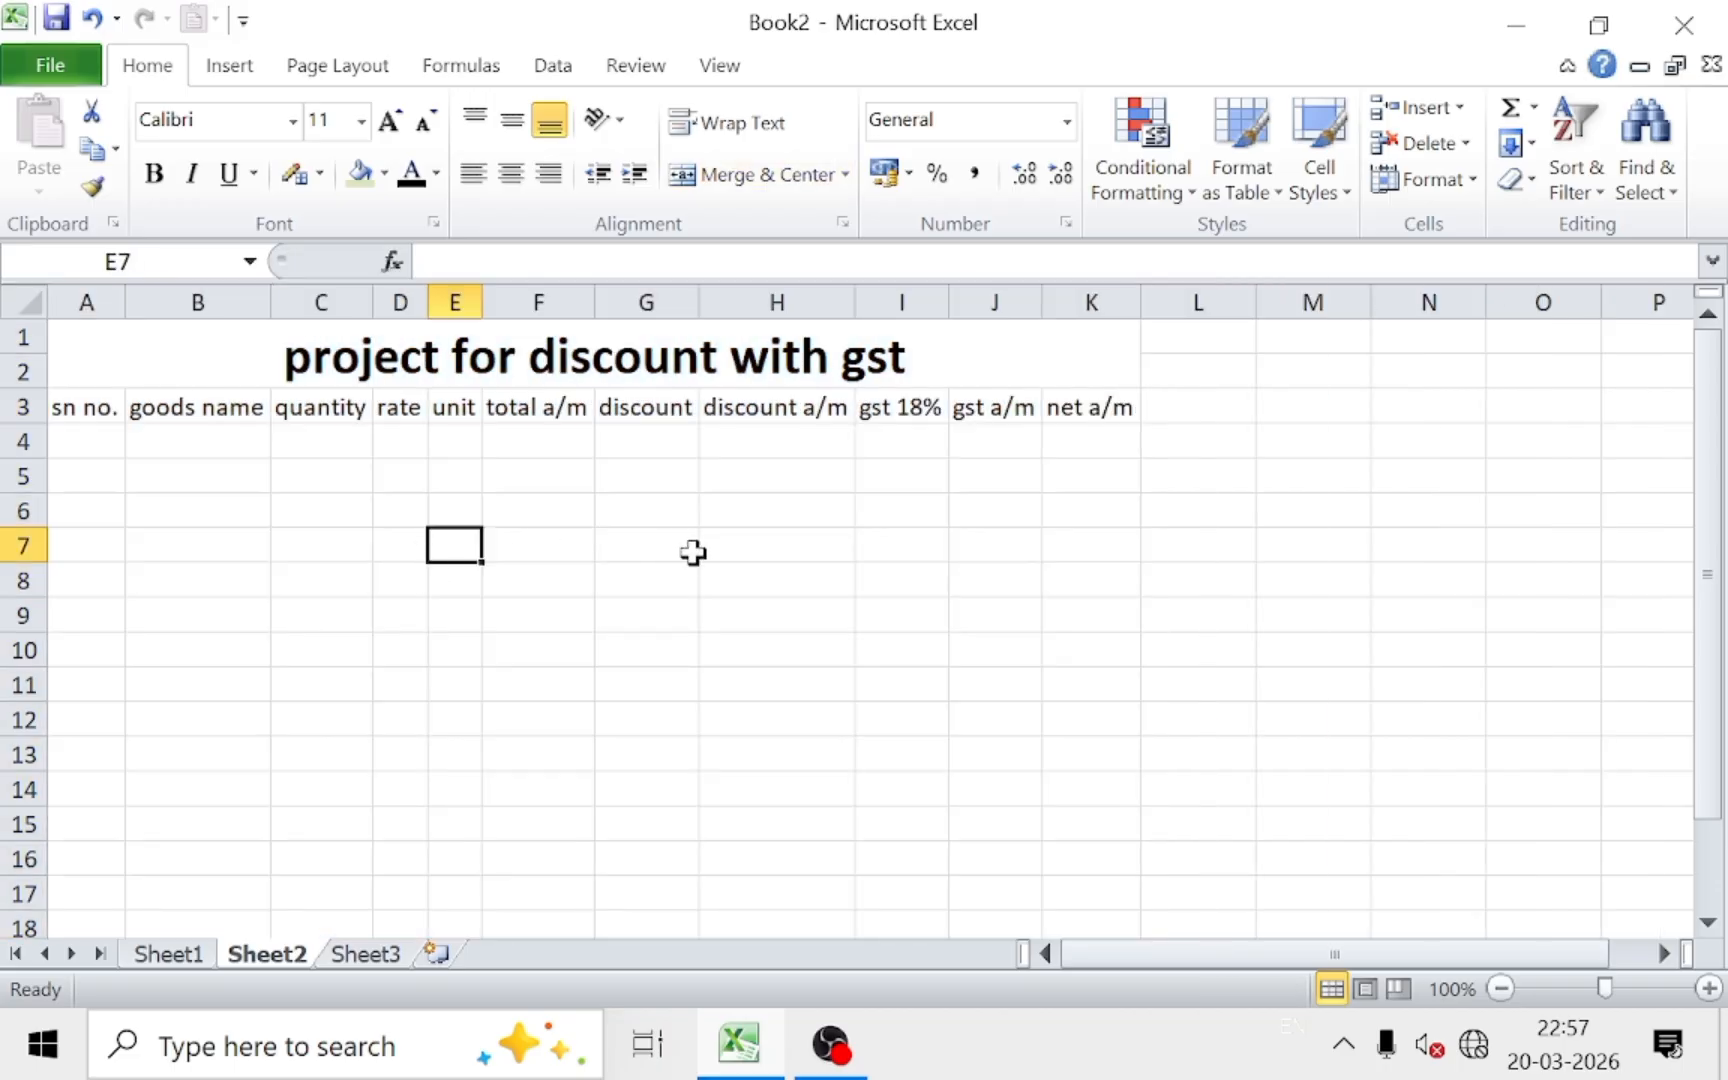
# Step: Make the header row in cells A3 to K3 bold
pyautogui.moveTo(72, 412); pyautogui.dragTo(1070, 410)
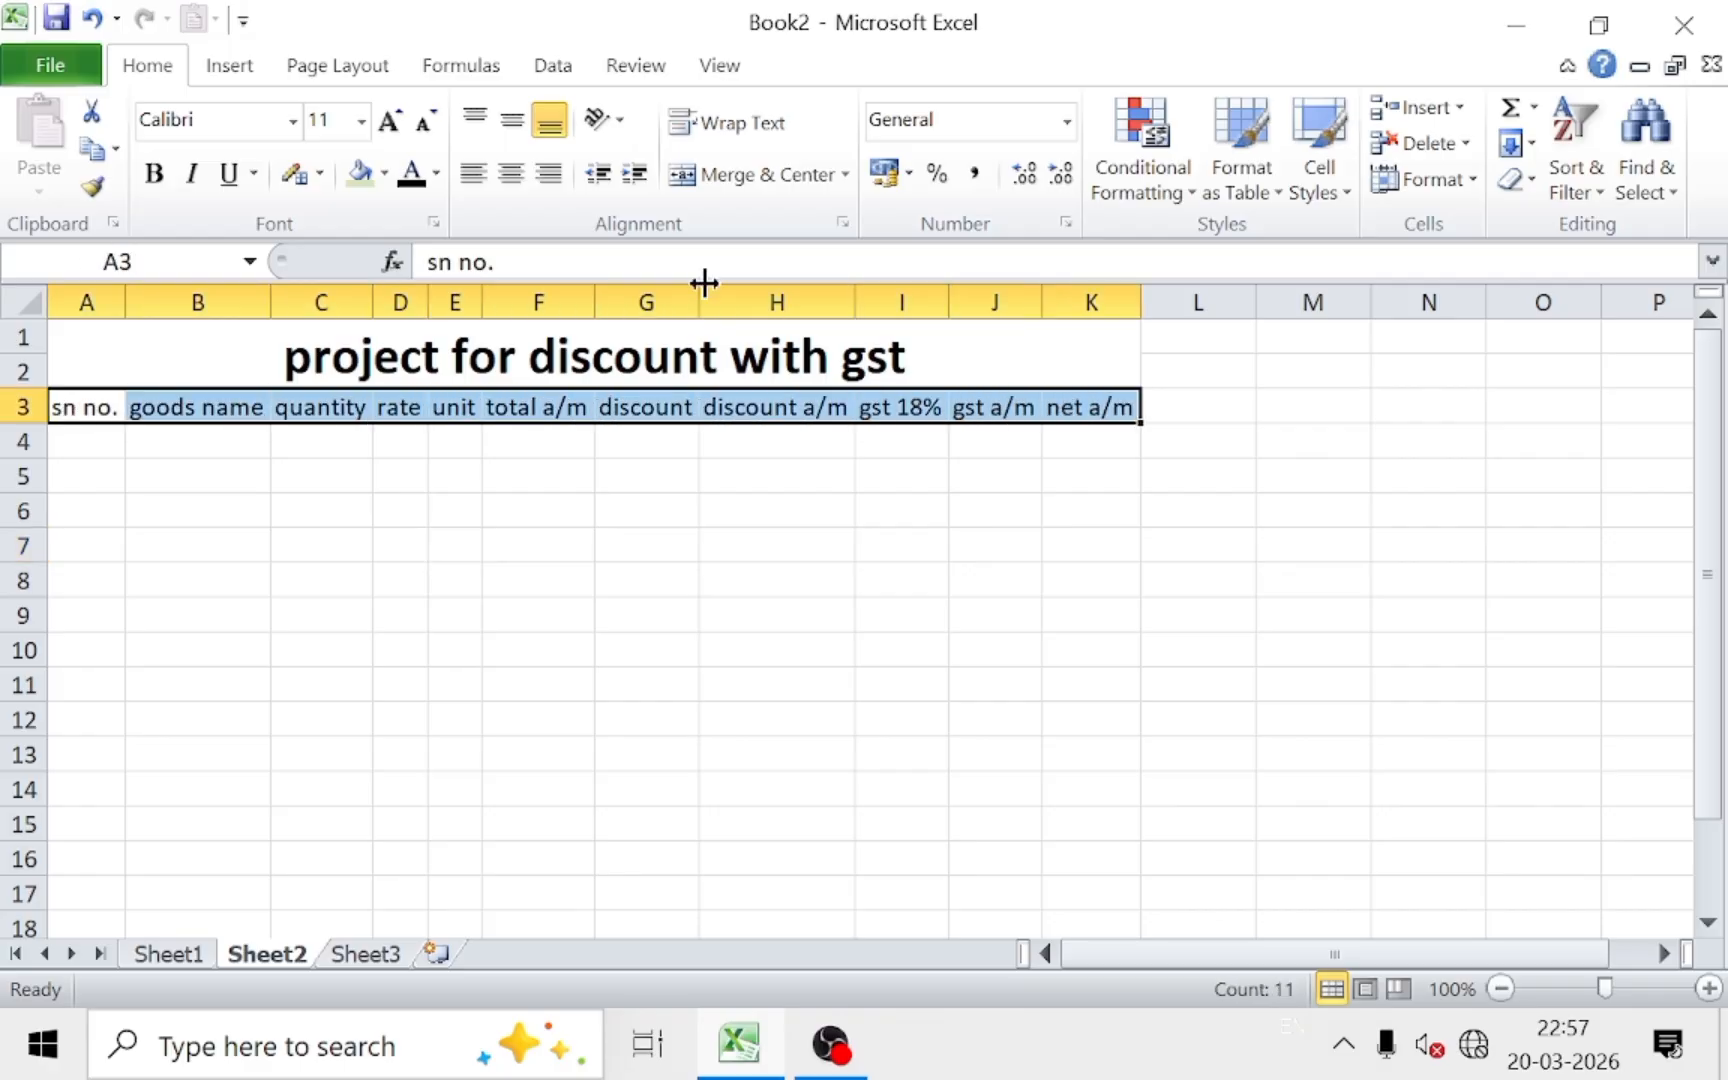
pyautogui.click(154, 173)
pyautogui.click(190, 545)
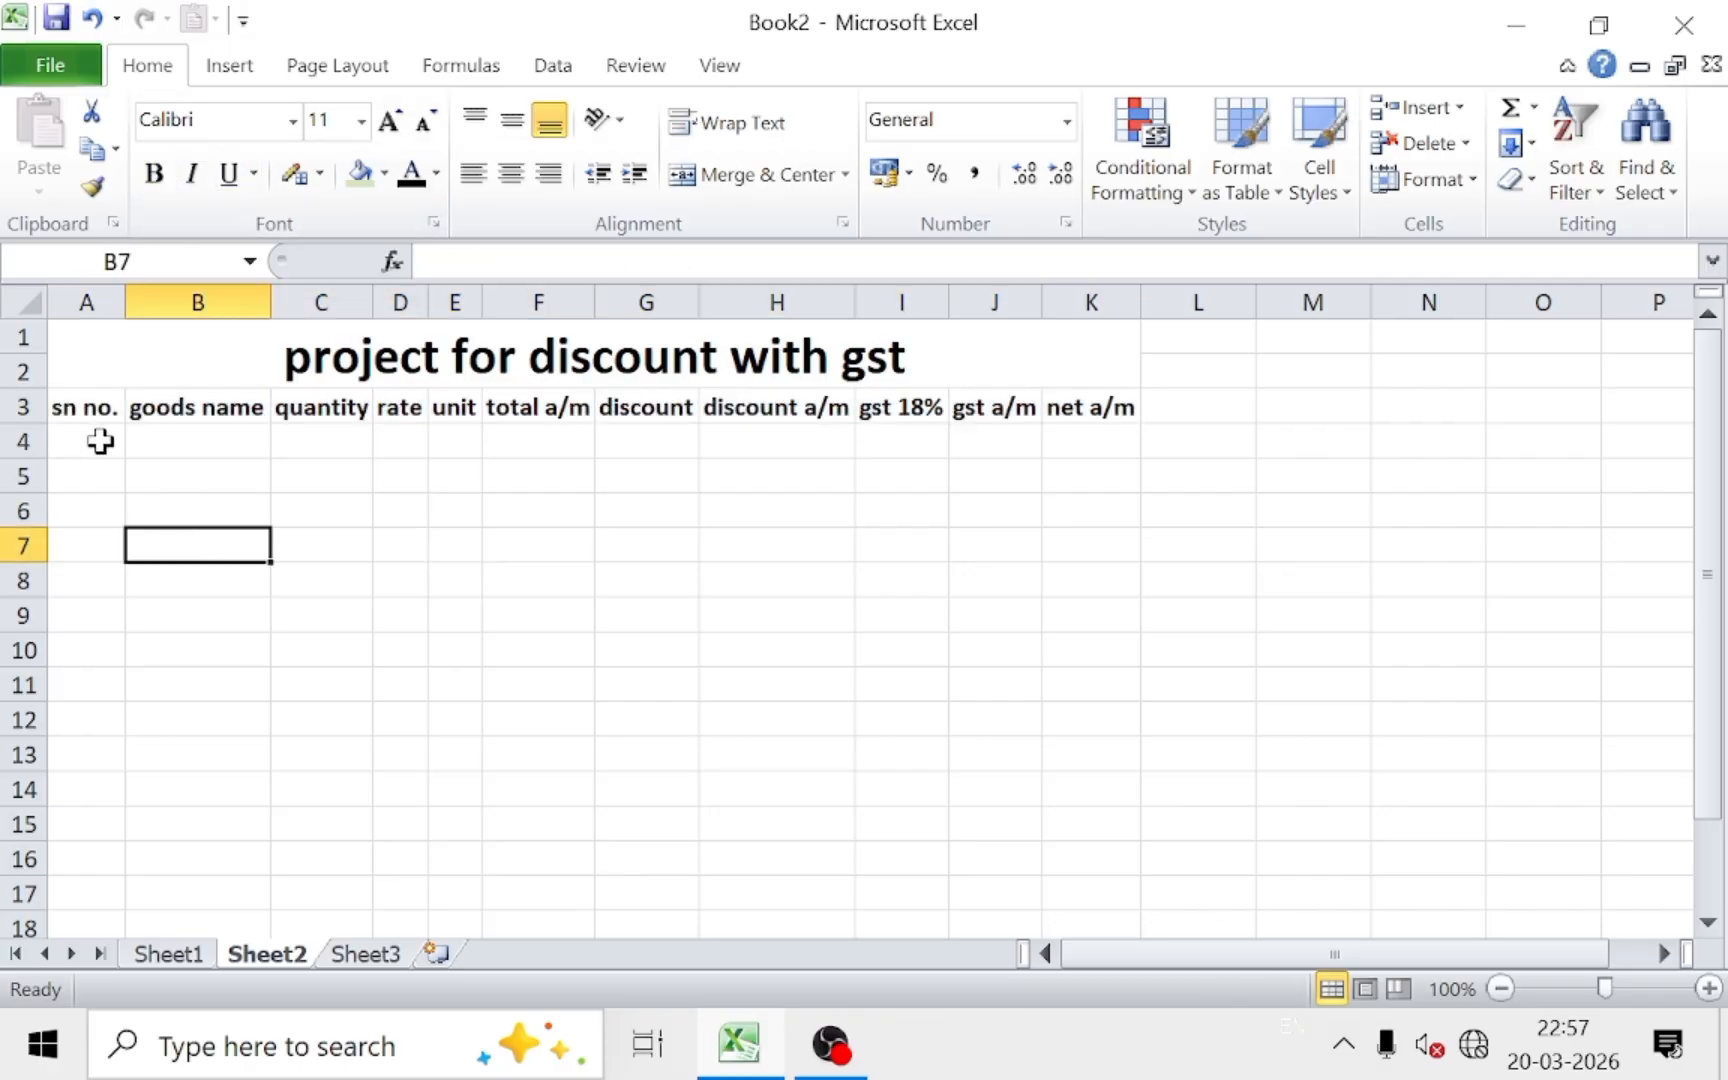
# Step: Number the rows 1 to 10 in cells A4 to A13 by filling the series down from 1 and 2
pyautogui.click(100, 440)
pyautogui.write('1')
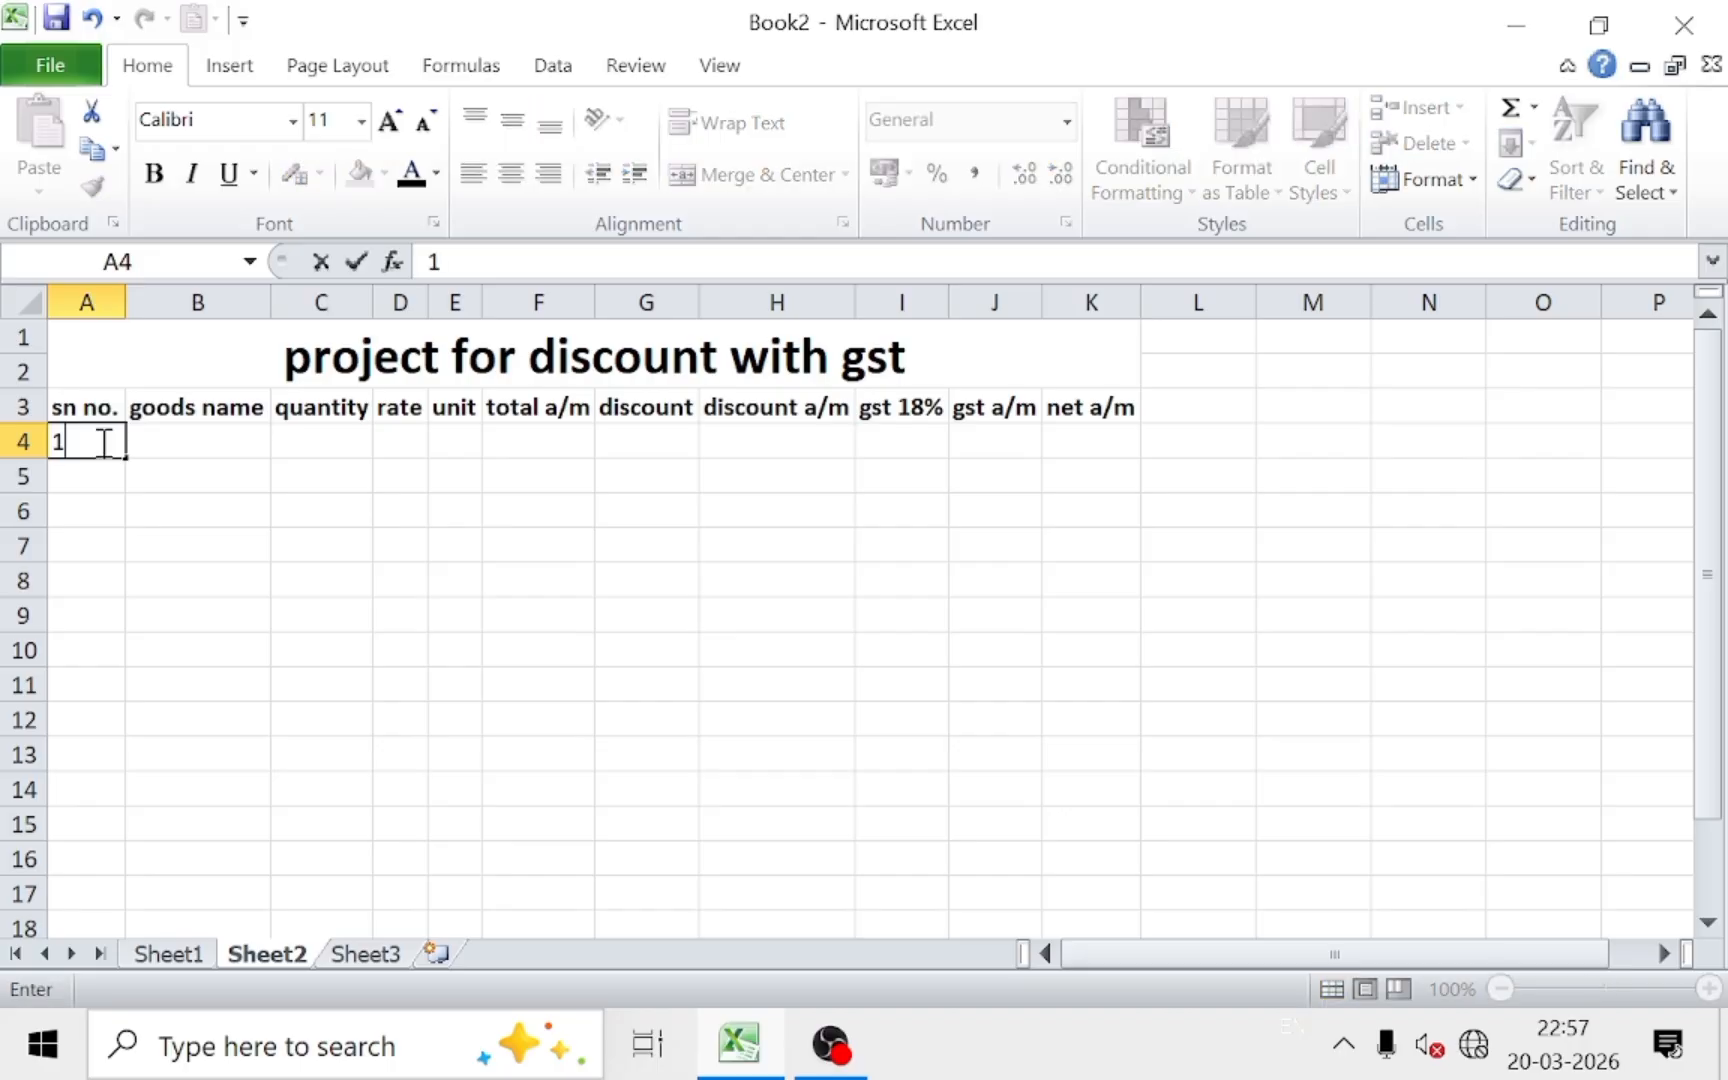
pyautogui.press('Return')
pyautogui.write('2')
pyautogui.click(100, 440)
pyautogui.moveTo(104, 438); pyautogui.dragTo(135, 775)
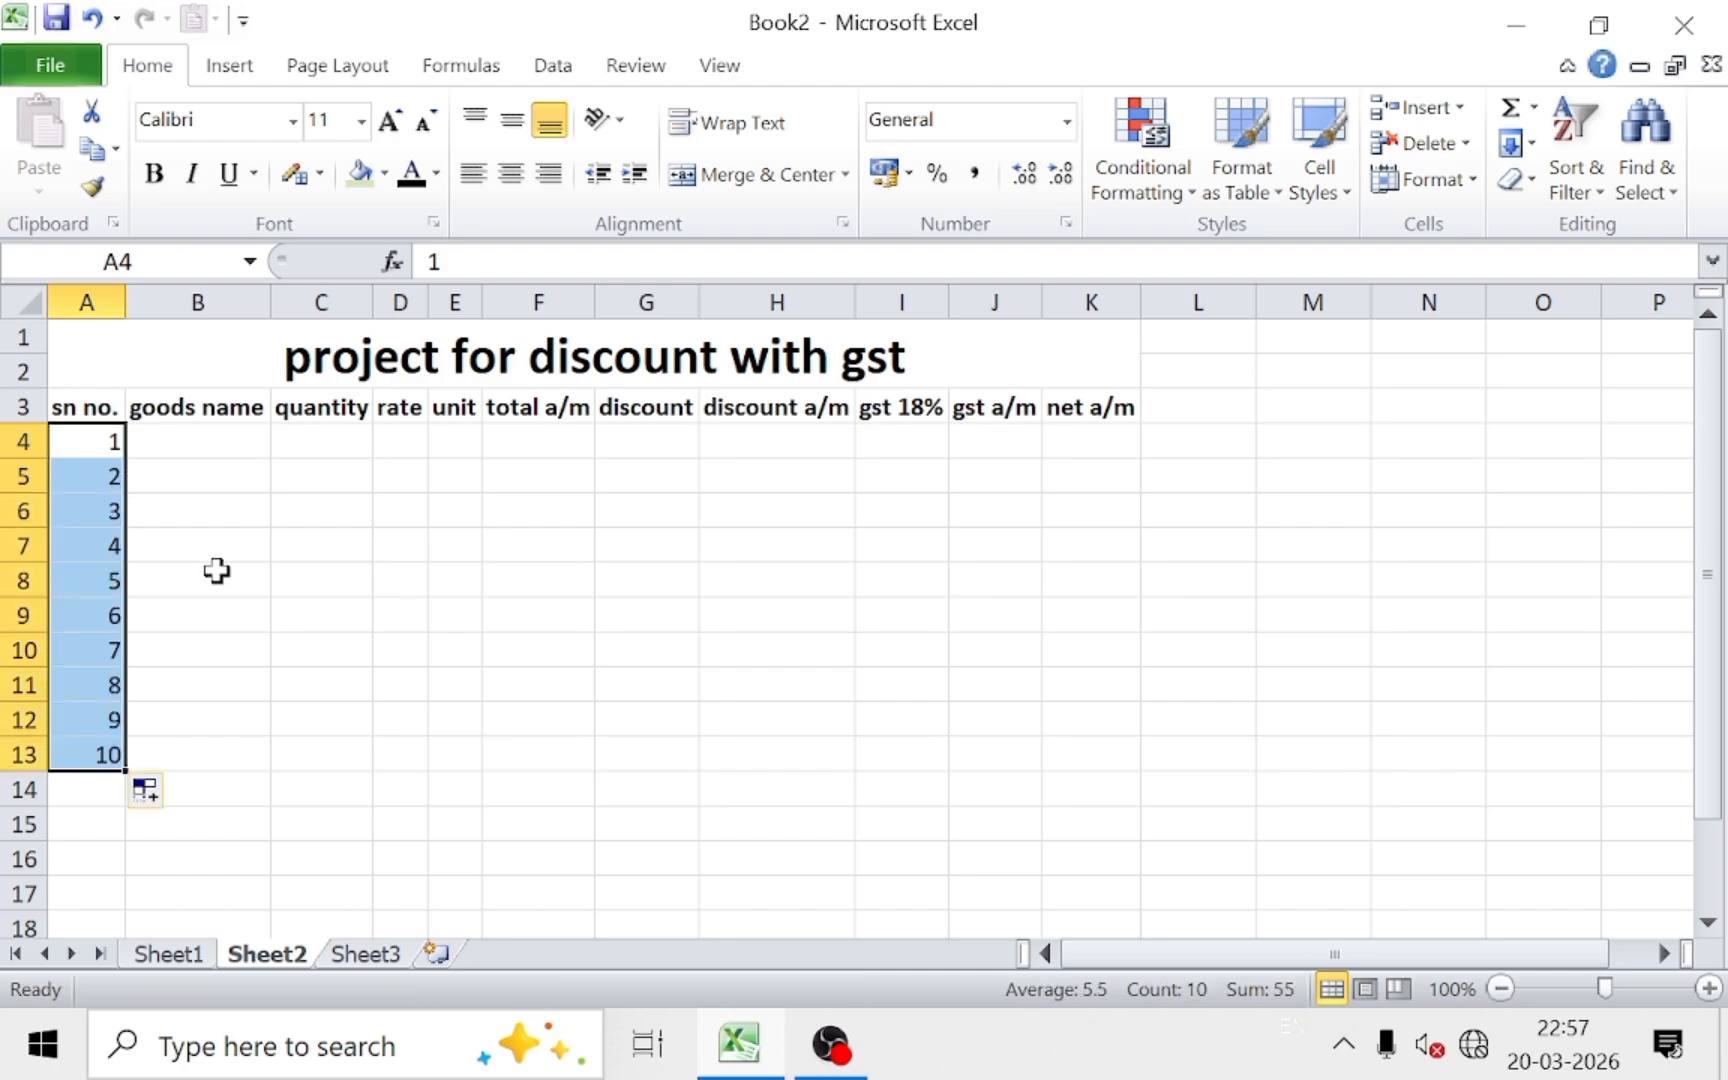
# Step: Copy the ten goods names from cells B4 to B13 of Sheet1 into the goods name column of Sheet2, starting at B4
pyautogui.click(192, 437)
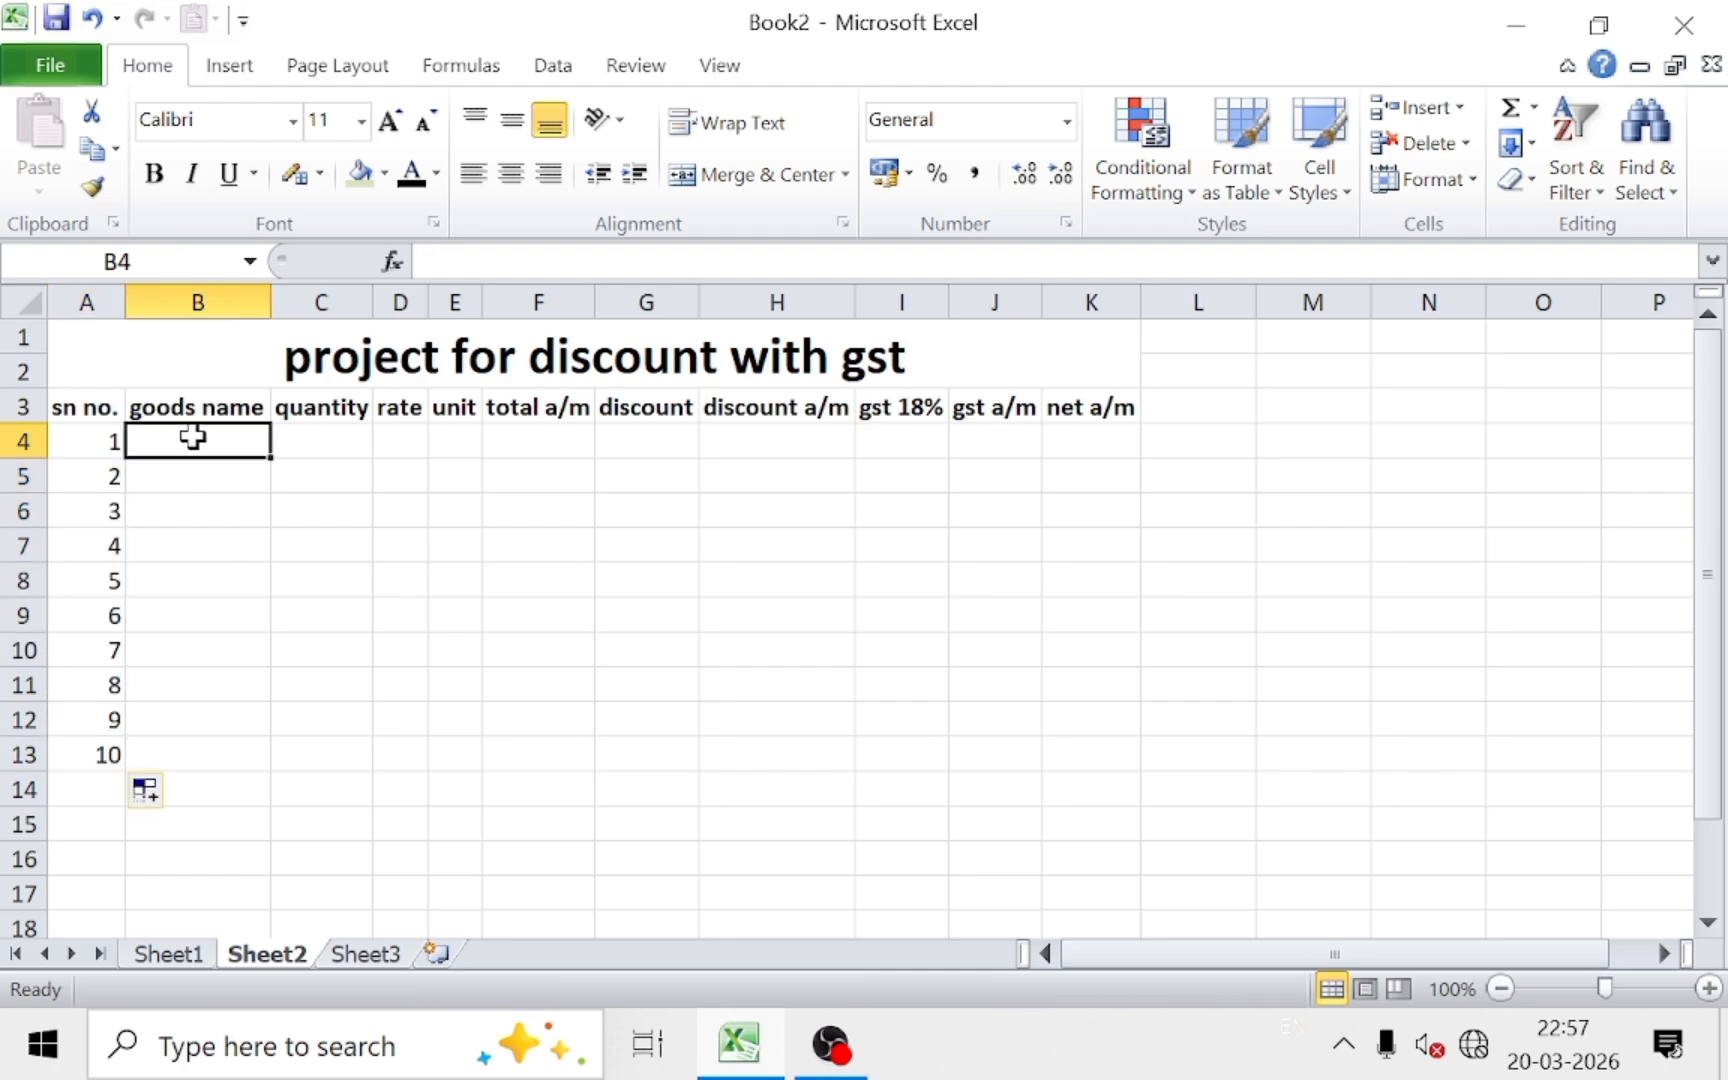
pyautogui.click(210, 955)
pyautogui.hotkey('ctrl', 'c')
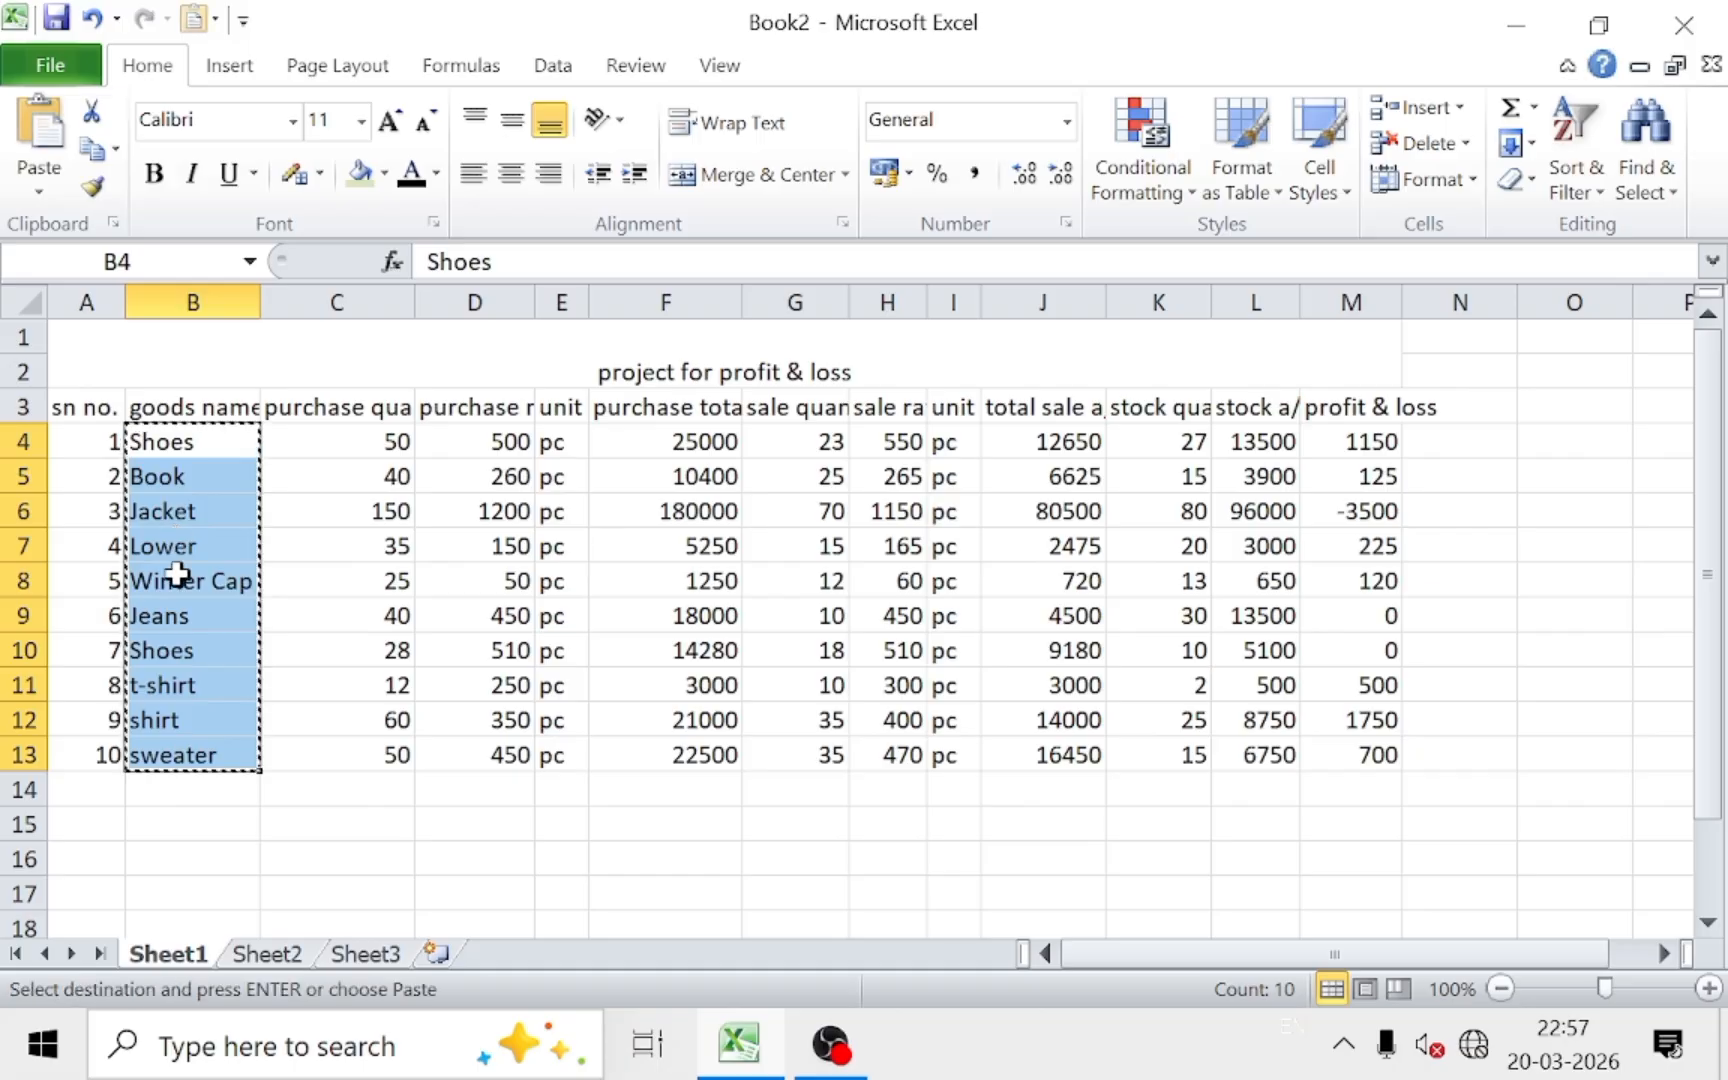
pyautogui.click(370, 955)
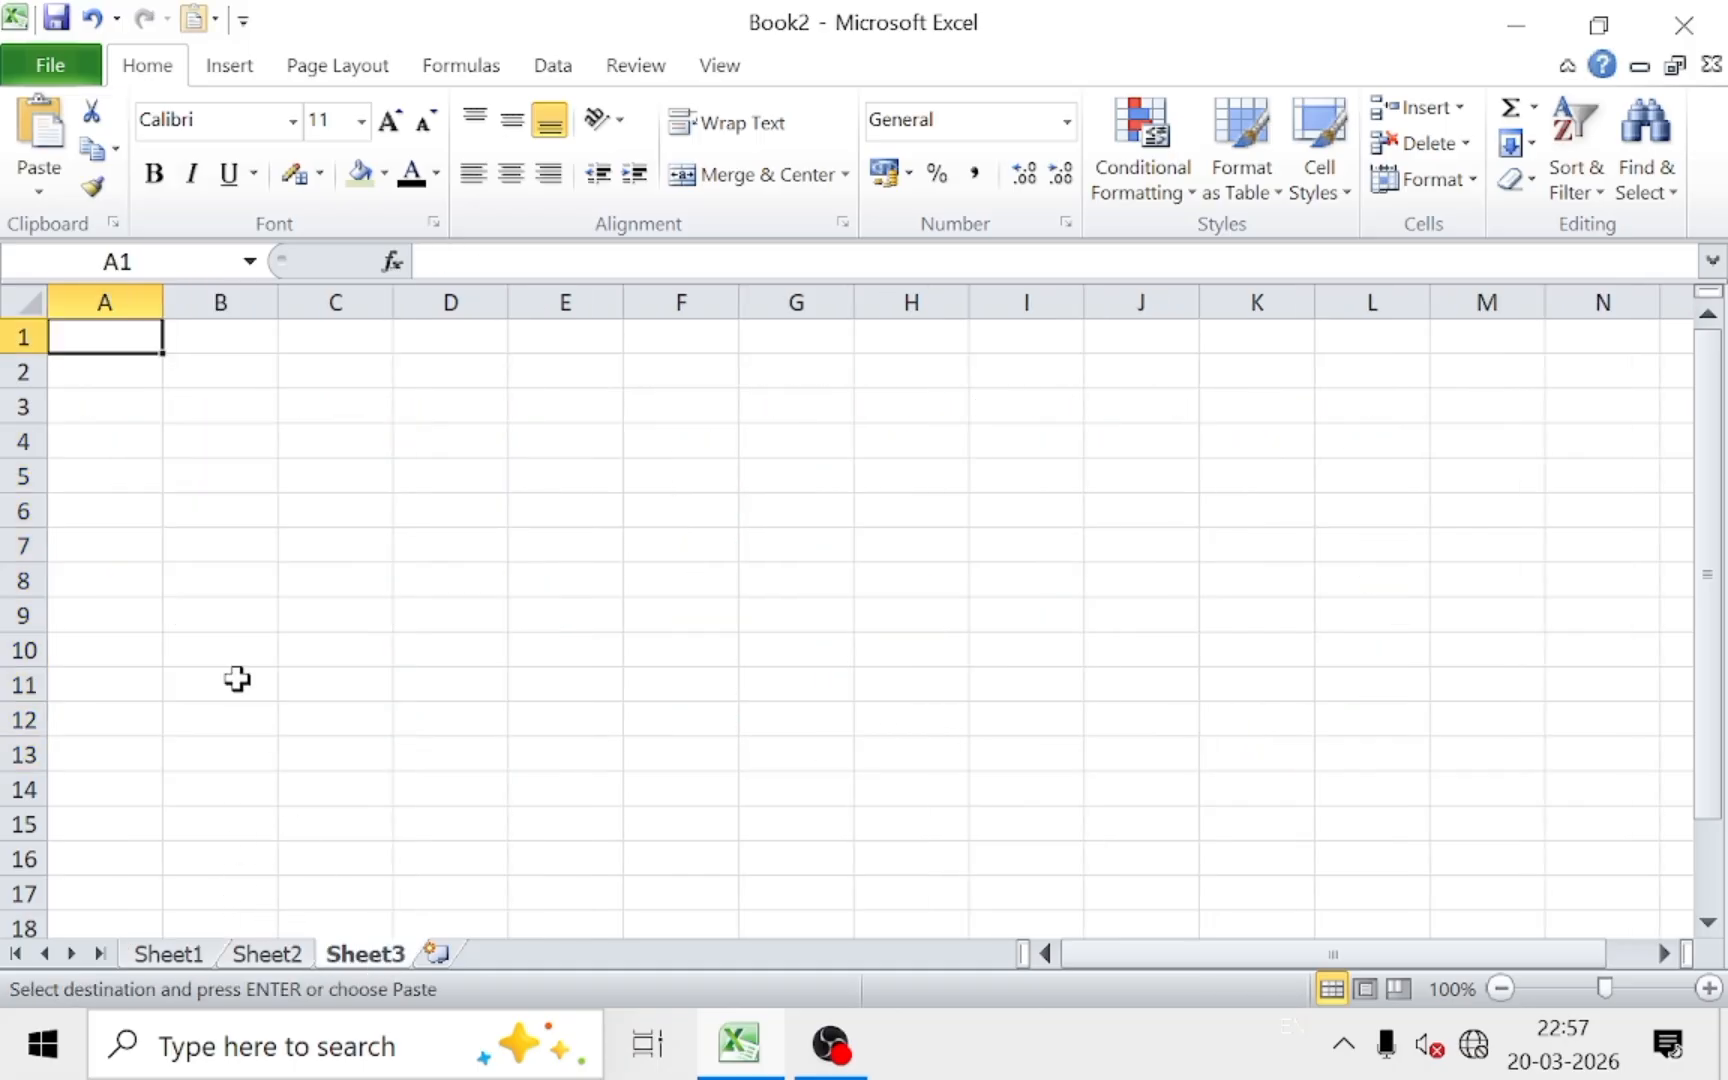
pyautogui.click(252, 955)
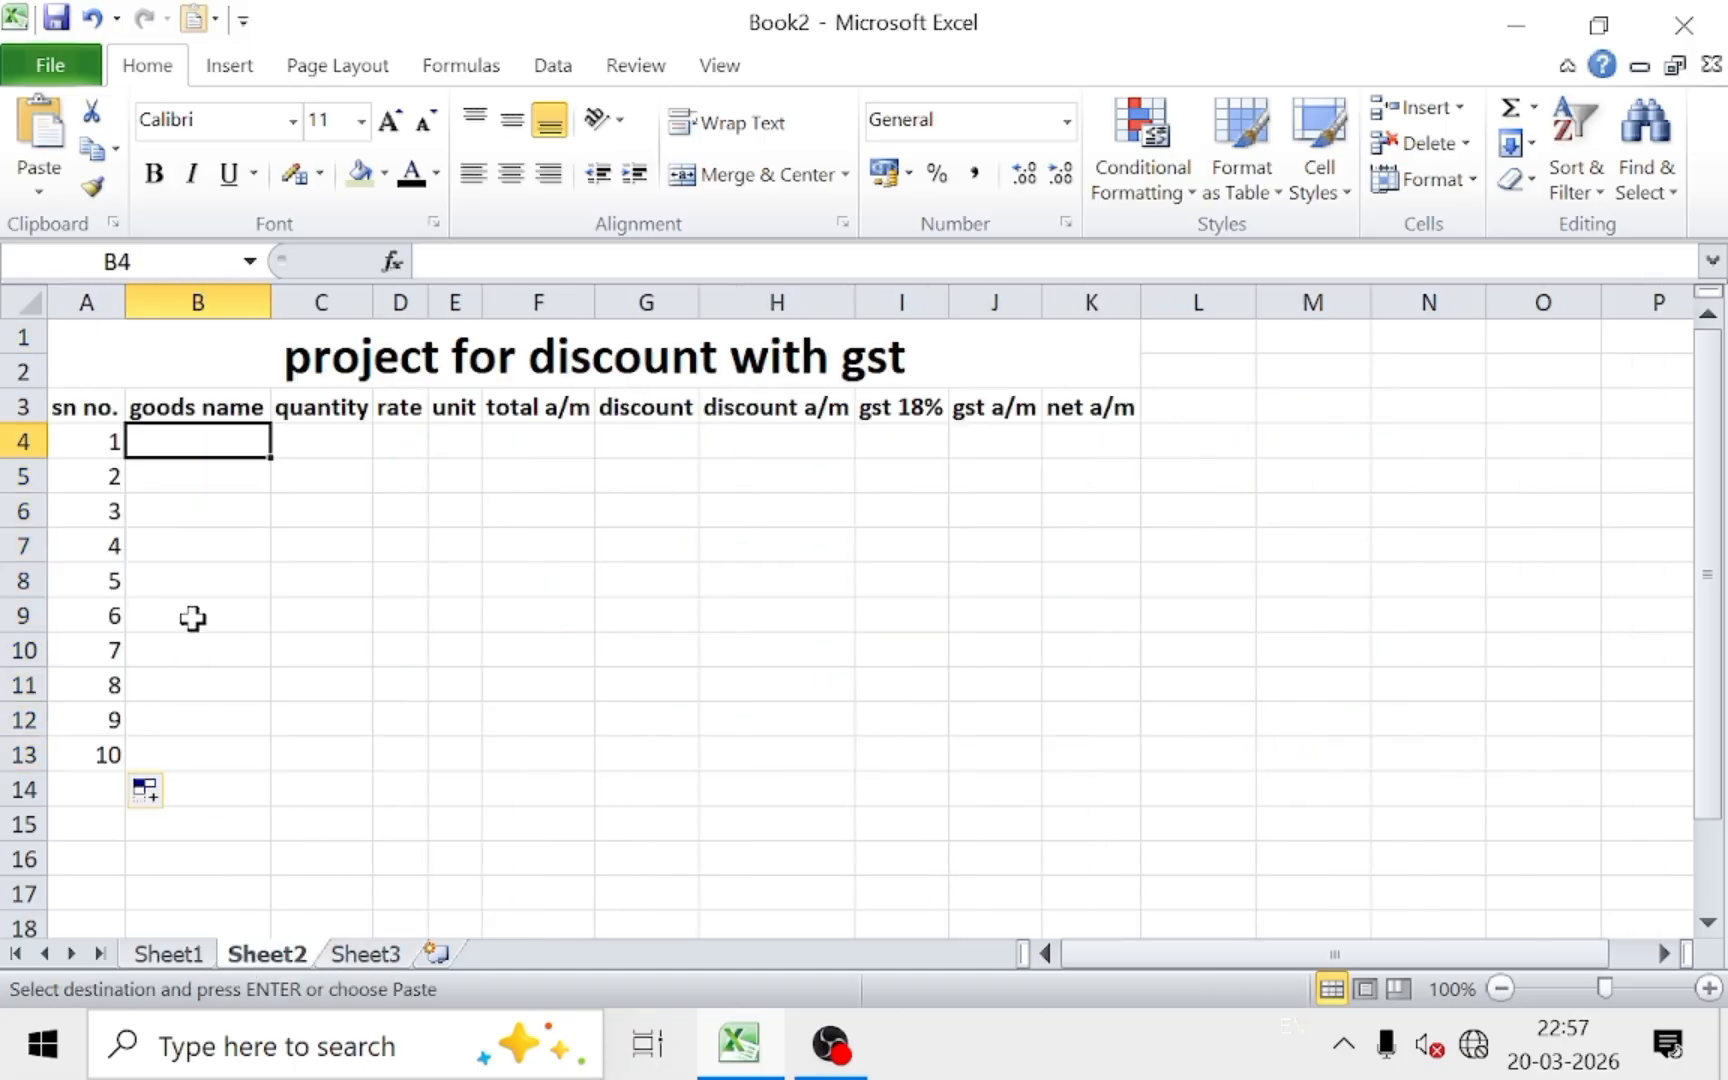
pyautogui.hotkey('ctrl', 'v')
pyautogui.click(382, 648)
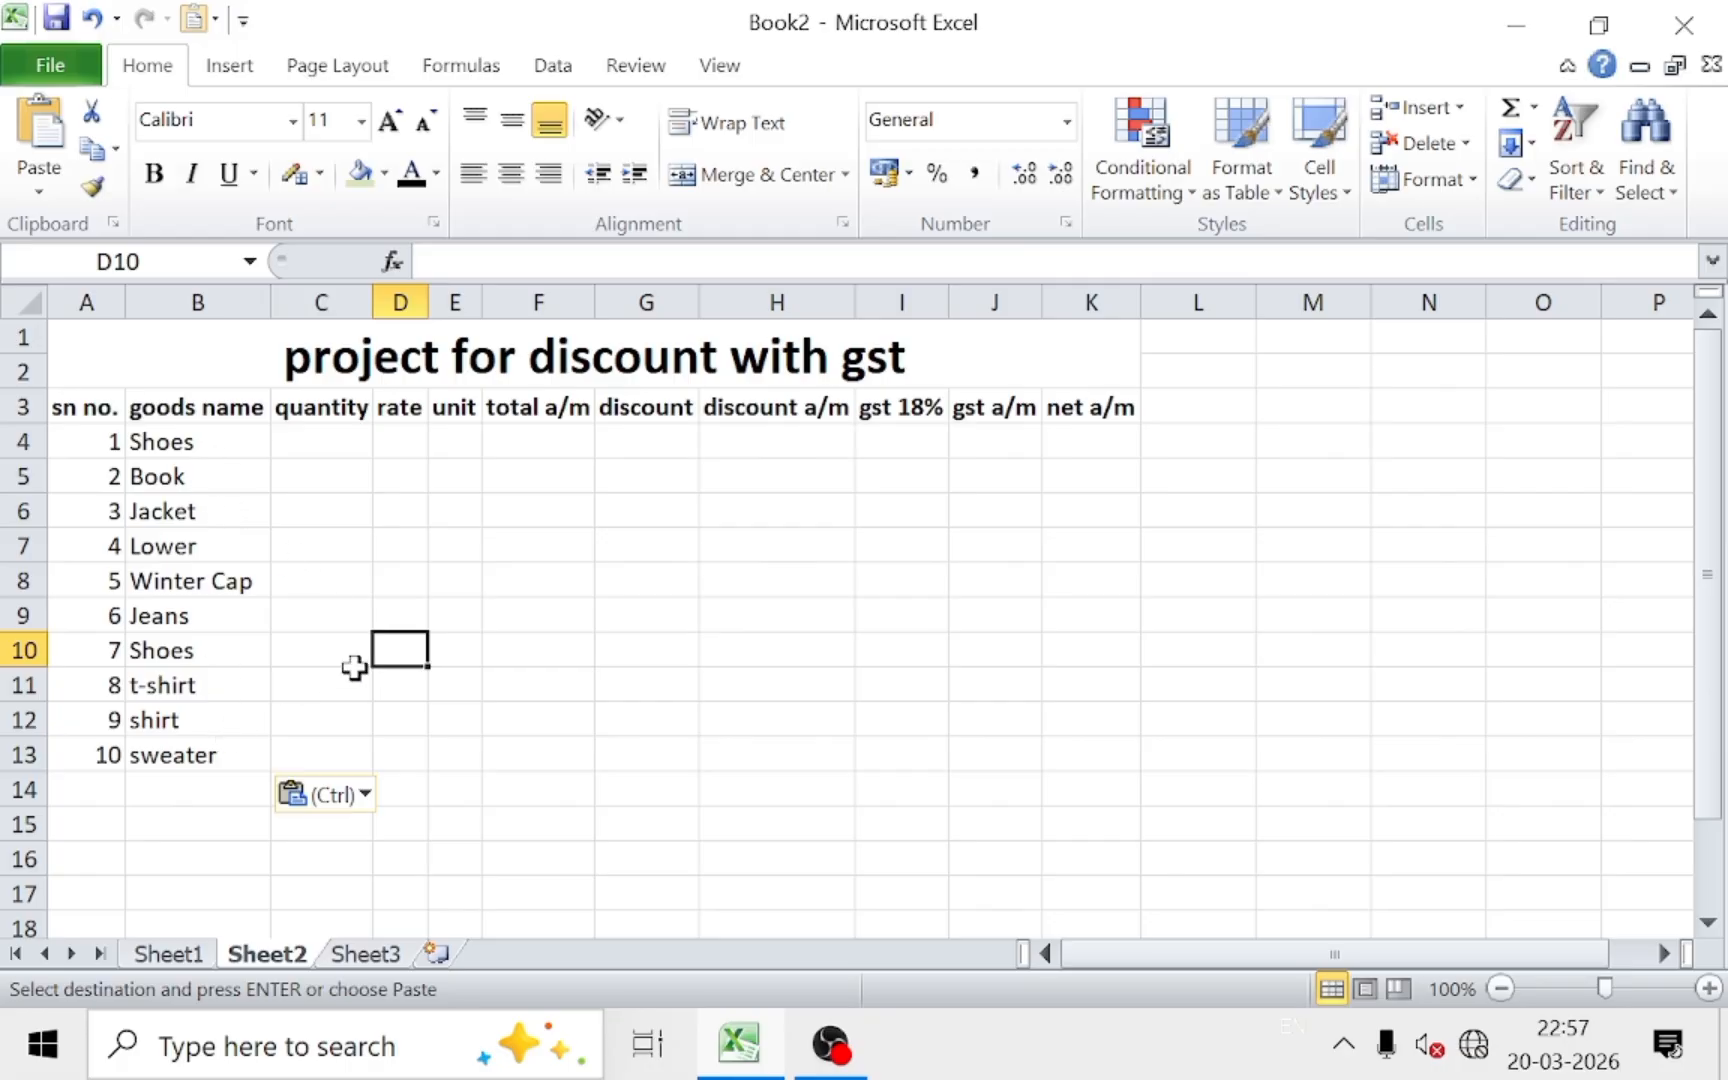
pyautogui.click(590, 610)
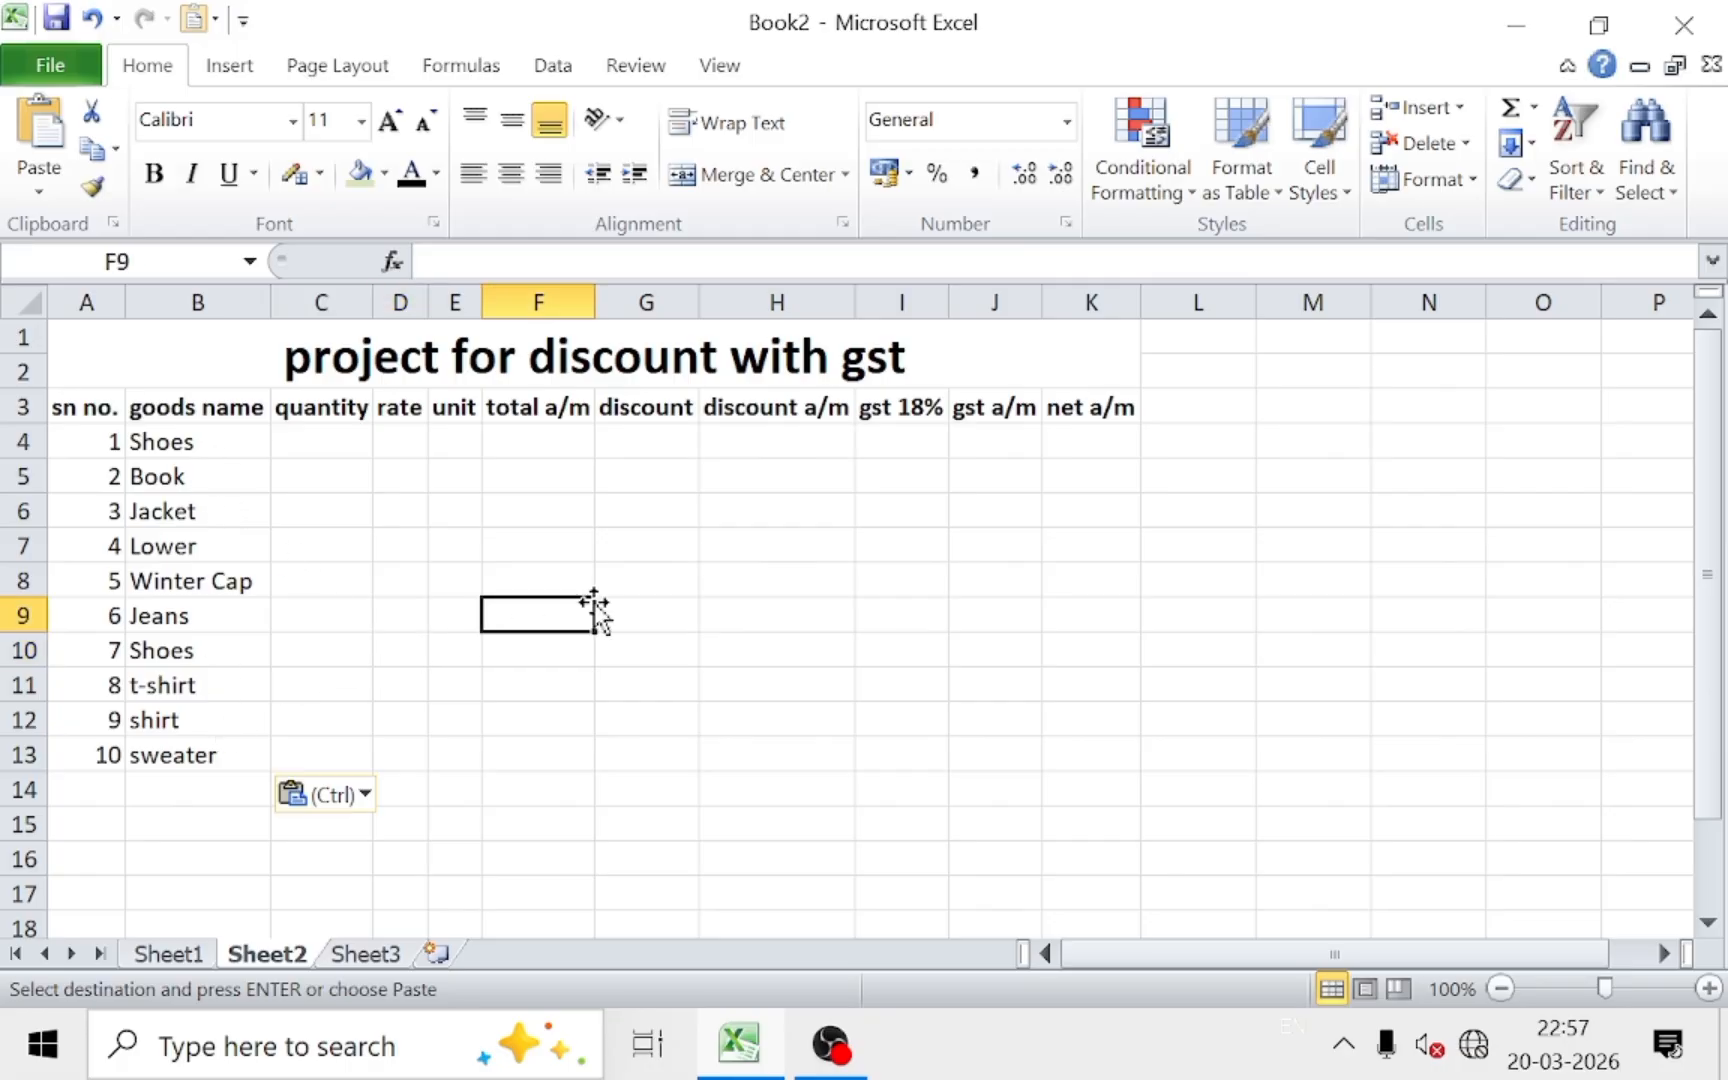
# Step: Enter the quantities 12, 15 and 18 in cells C4 to C6 and fill the series down to C13
pyautogui.click(307, 436)
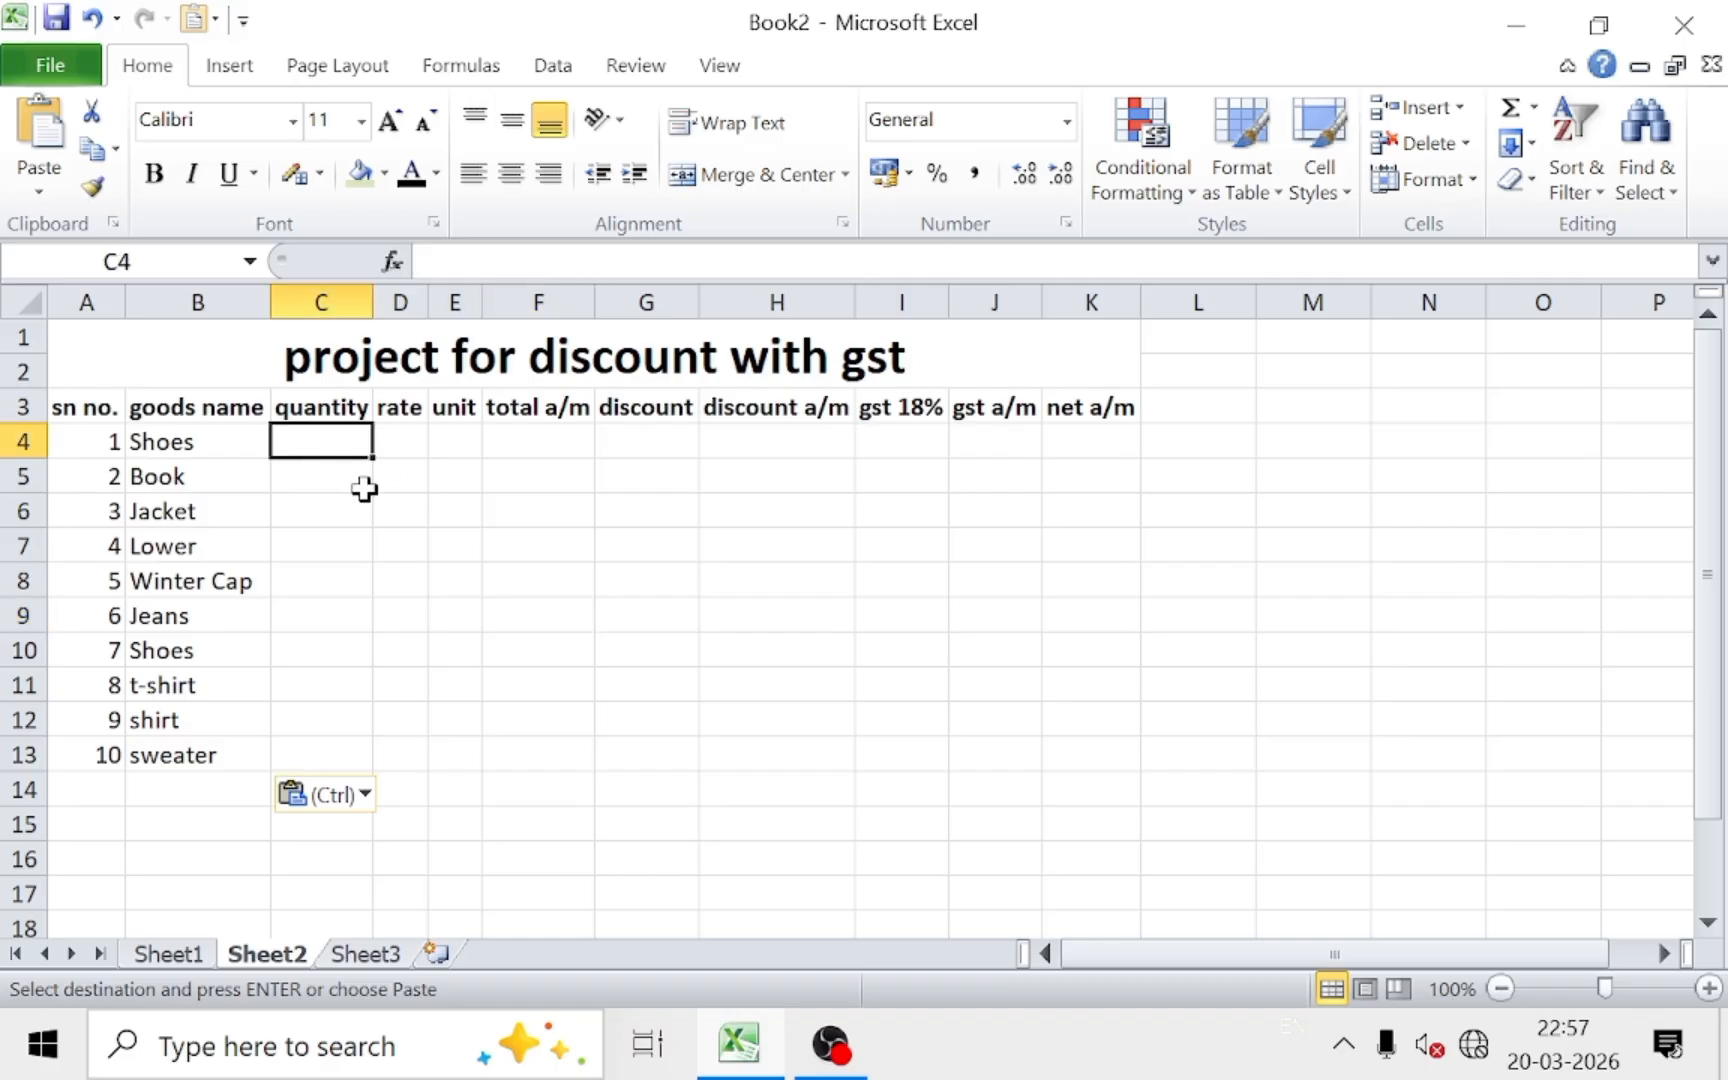
pyautogui.write('12')
pyautogui.press('Return')
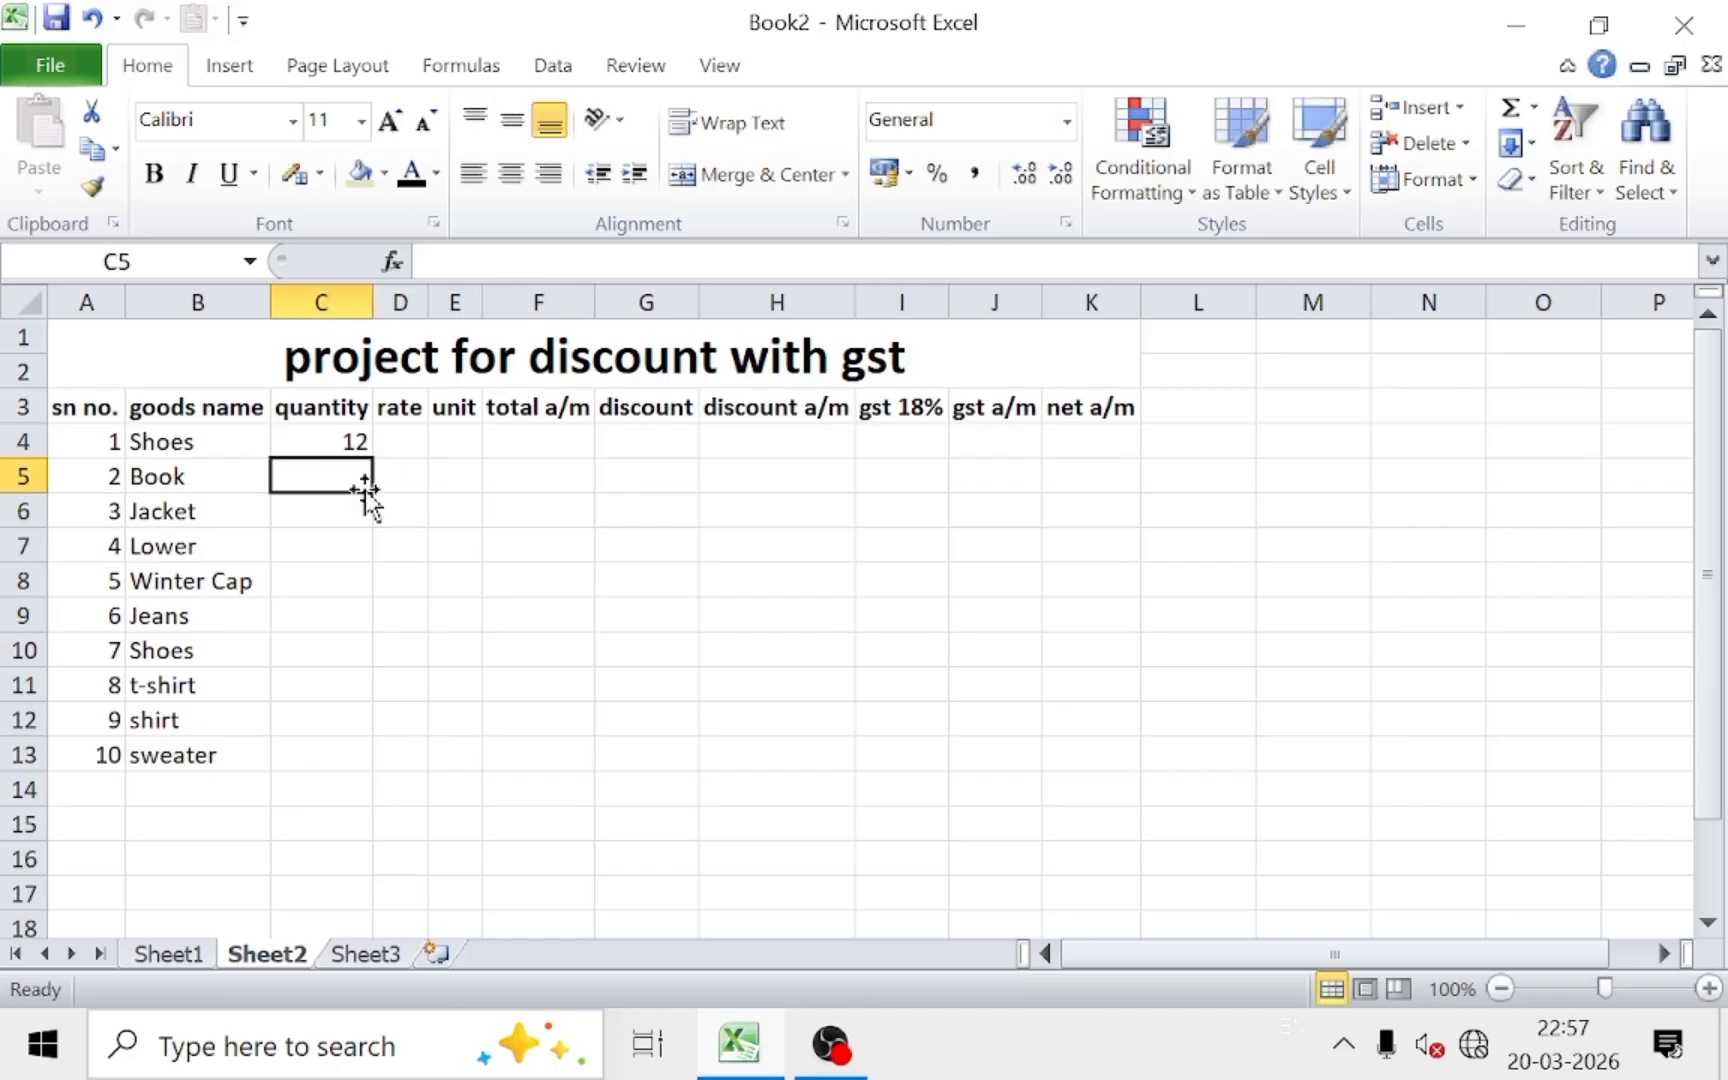
pyautogui.write('15')
pyautogui.press('Return')
pyautogui.write('1')
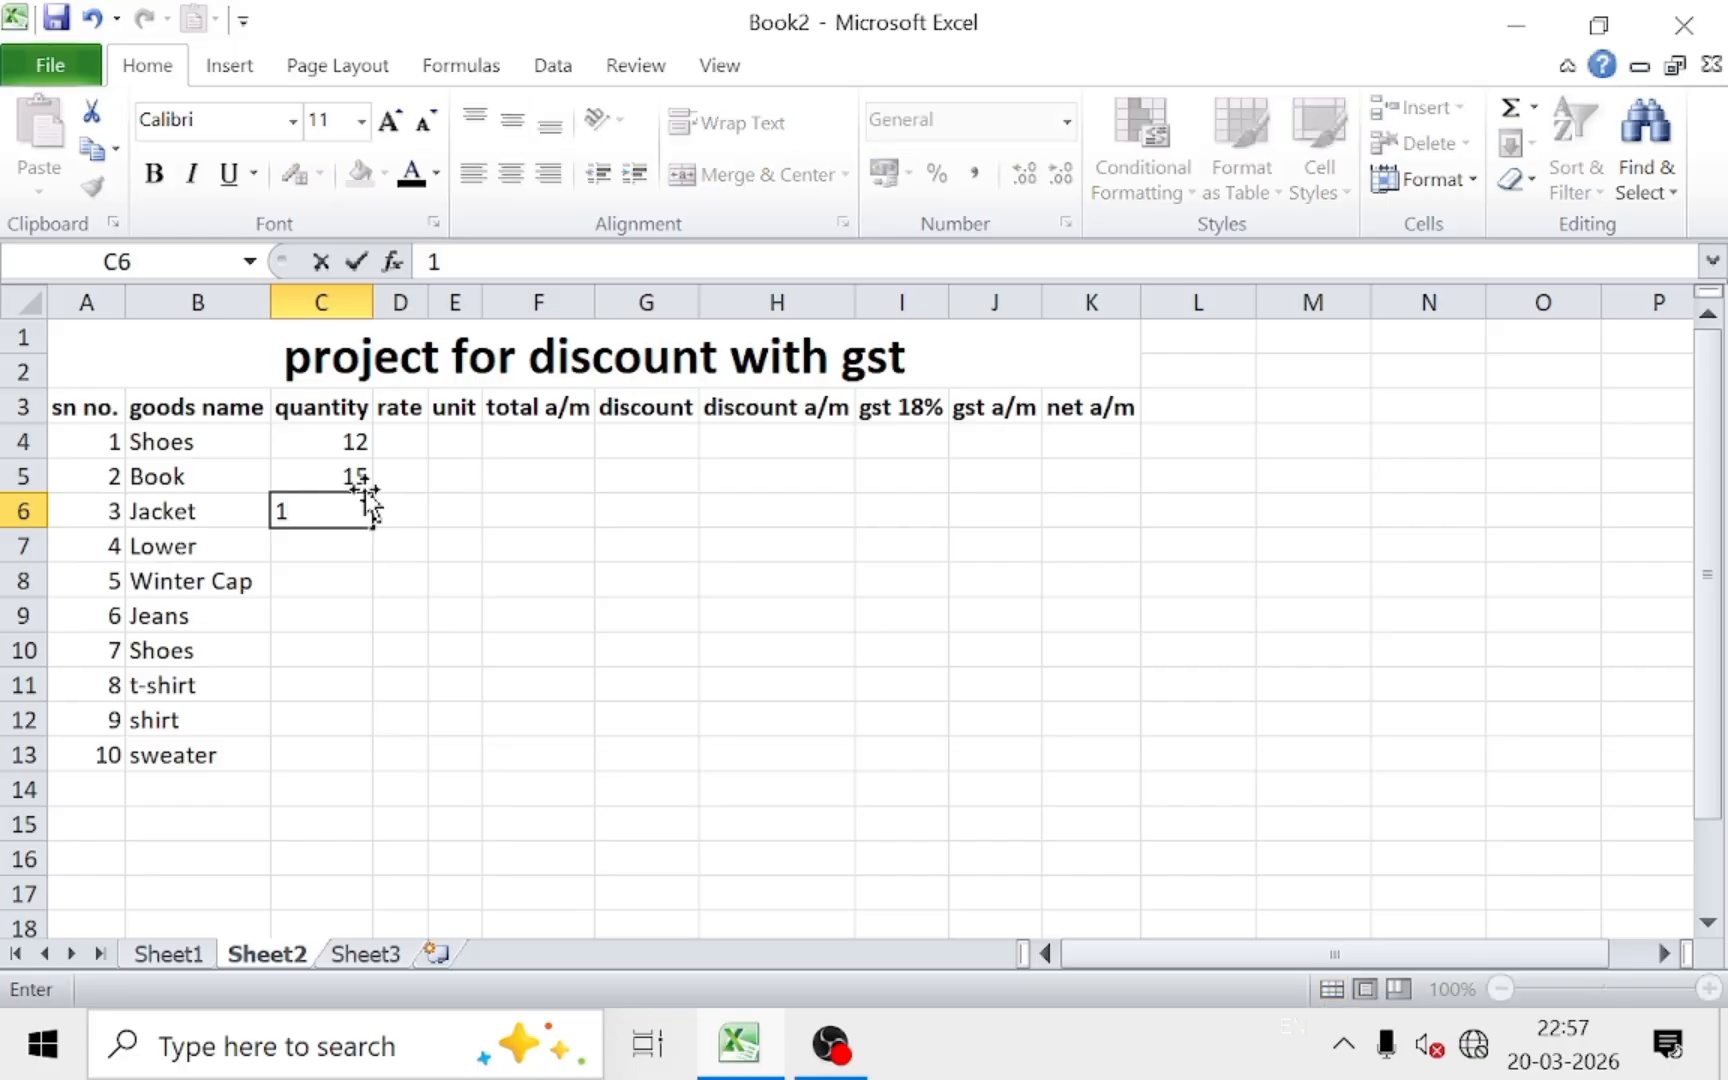
pyautogui.write('8')
pyautogui.click(377, 508)
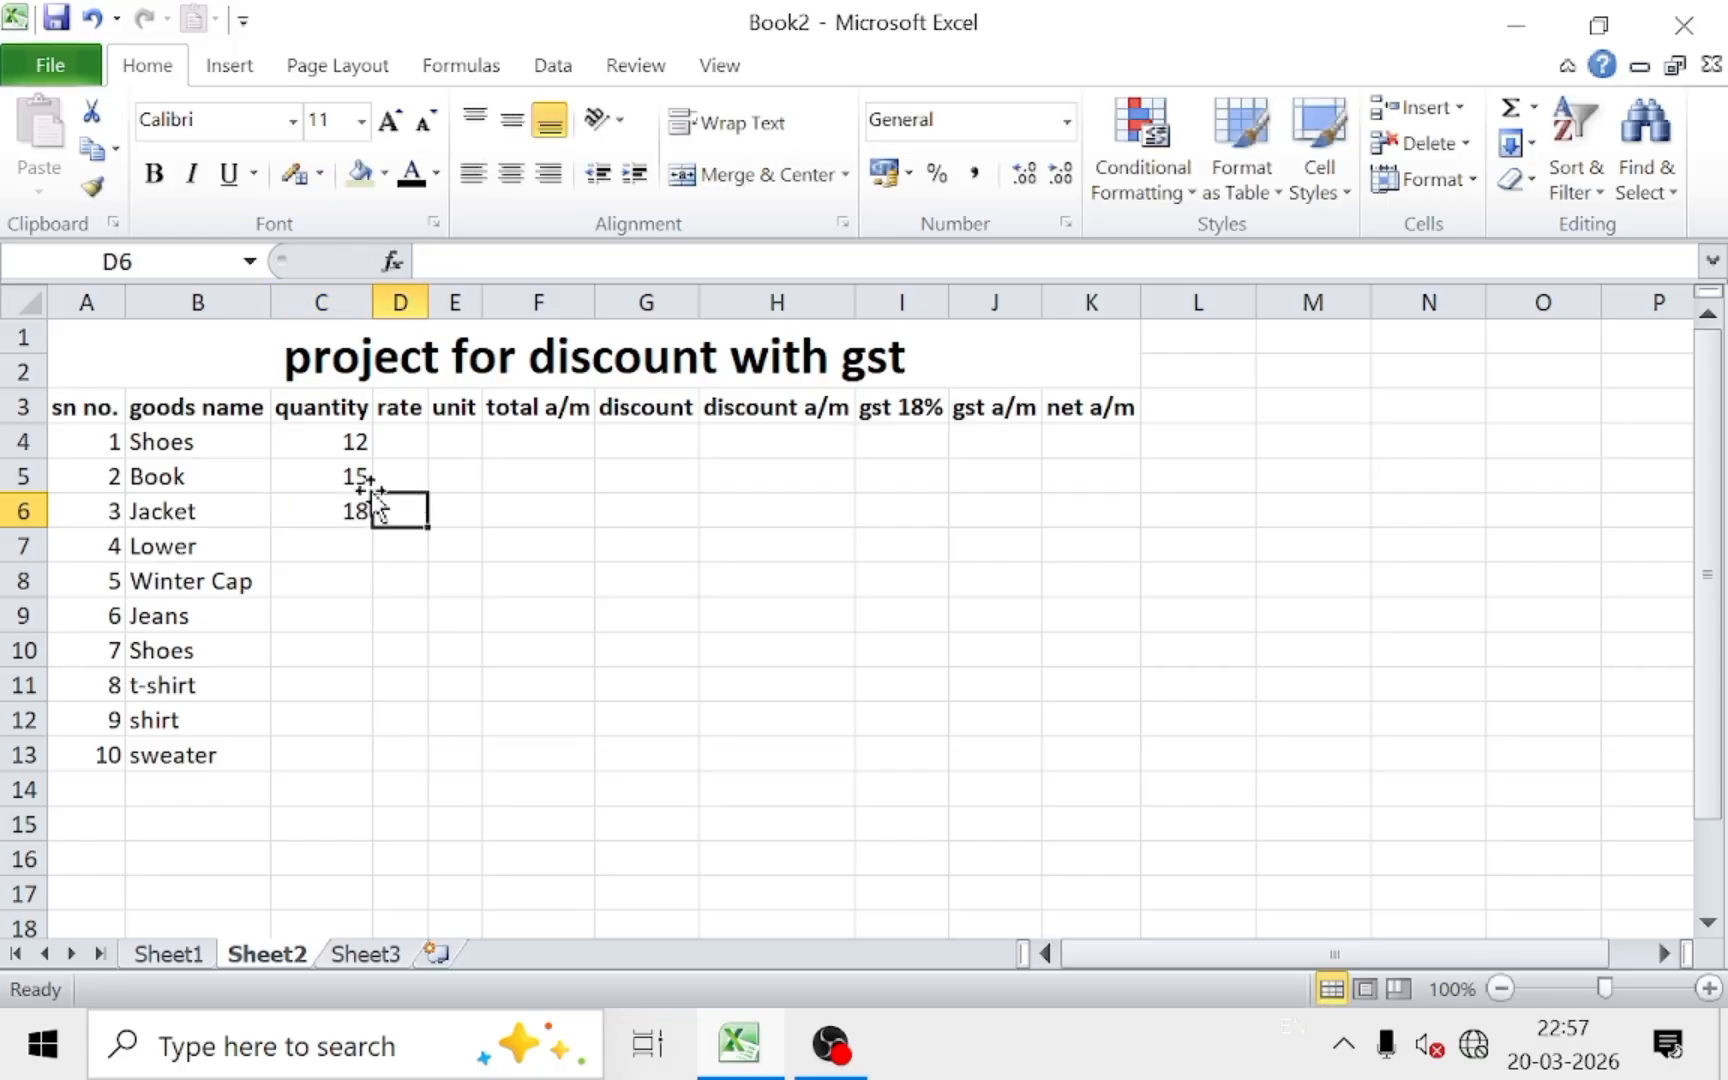
pyautogui.moveTo(347, 444); pyautogui.dragTo(347, 764)
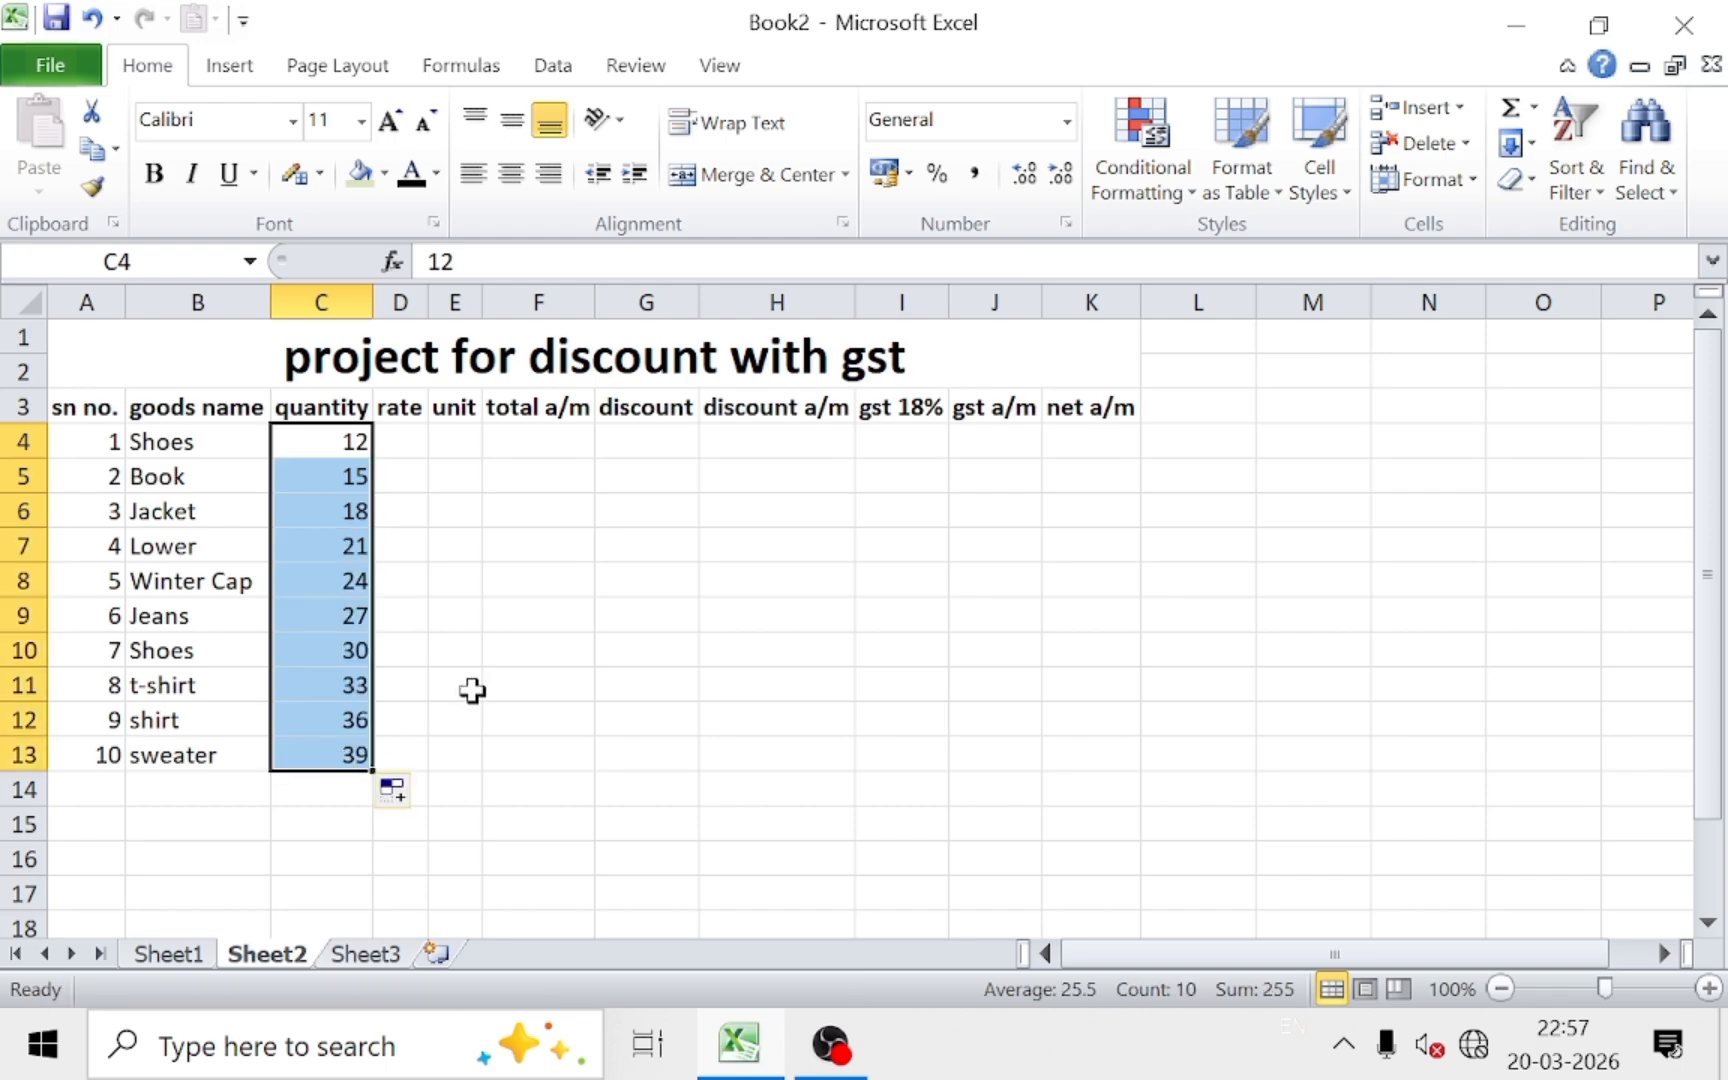
pyautogui.click(497, 674)
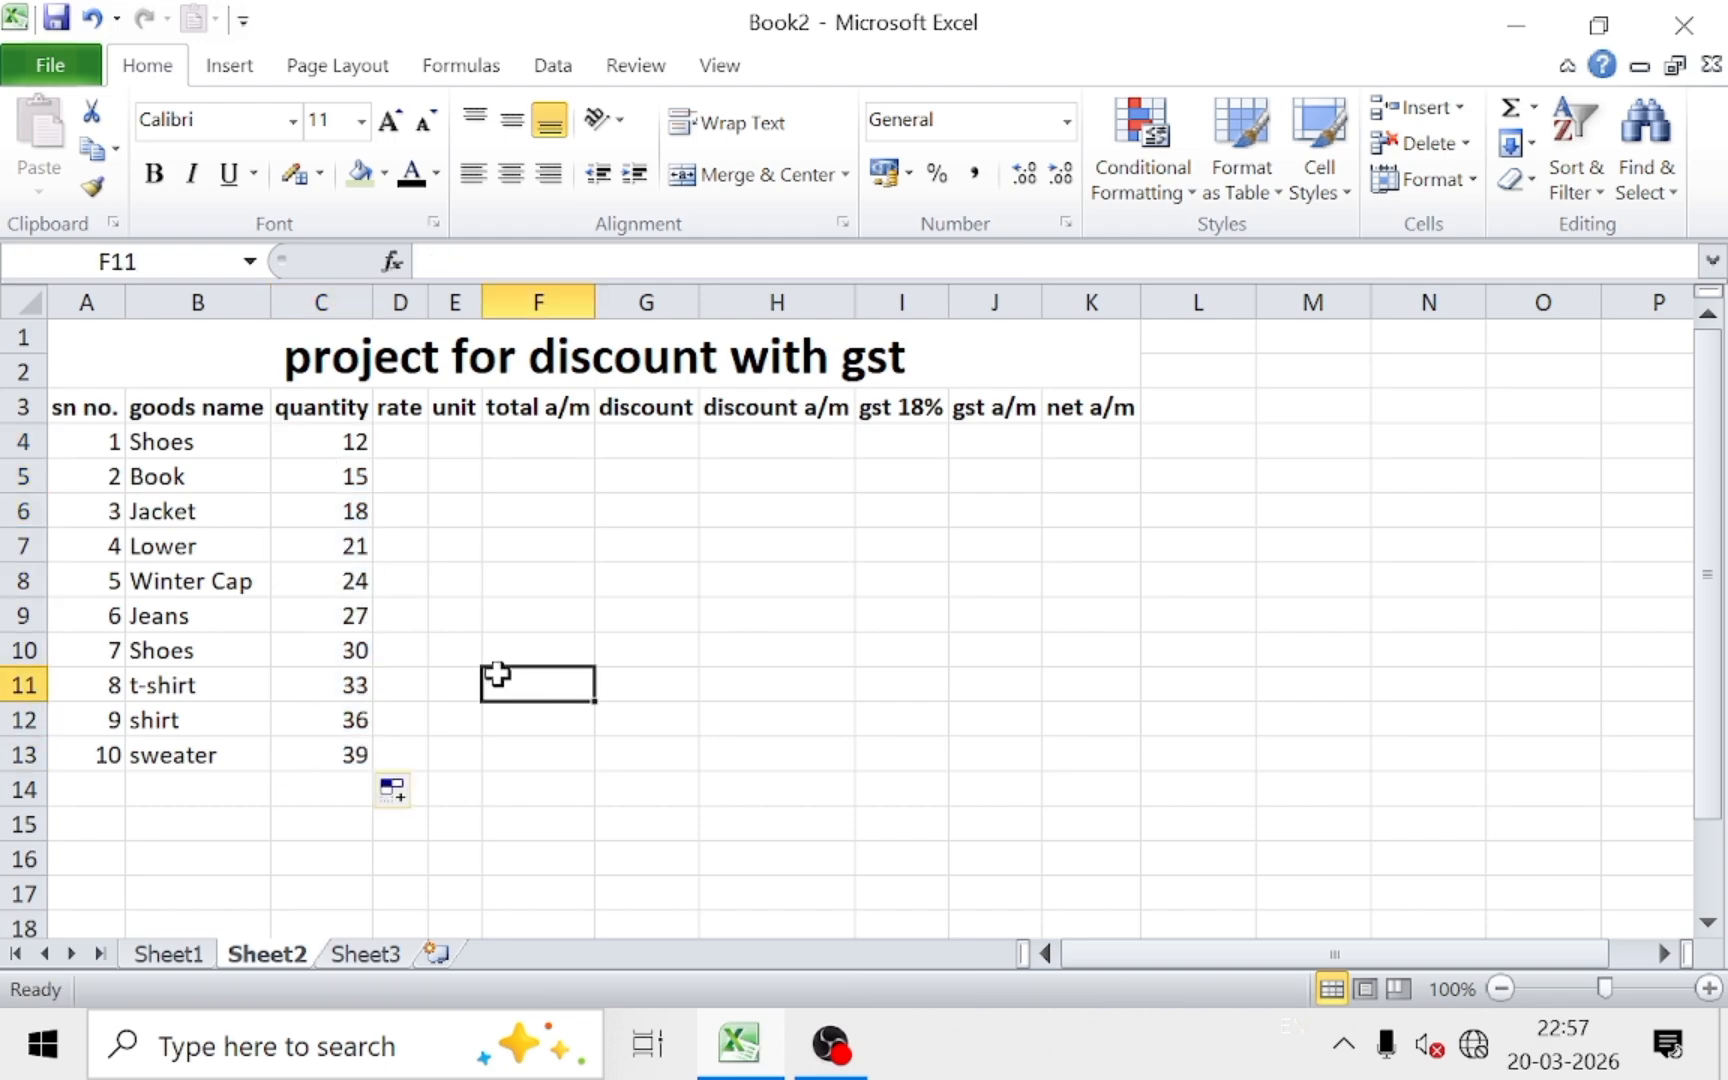
# Step: Enter the rates 450, 250, 700, 150 and 100 in cells D4 to D8
pyautogui.click(414, 446)
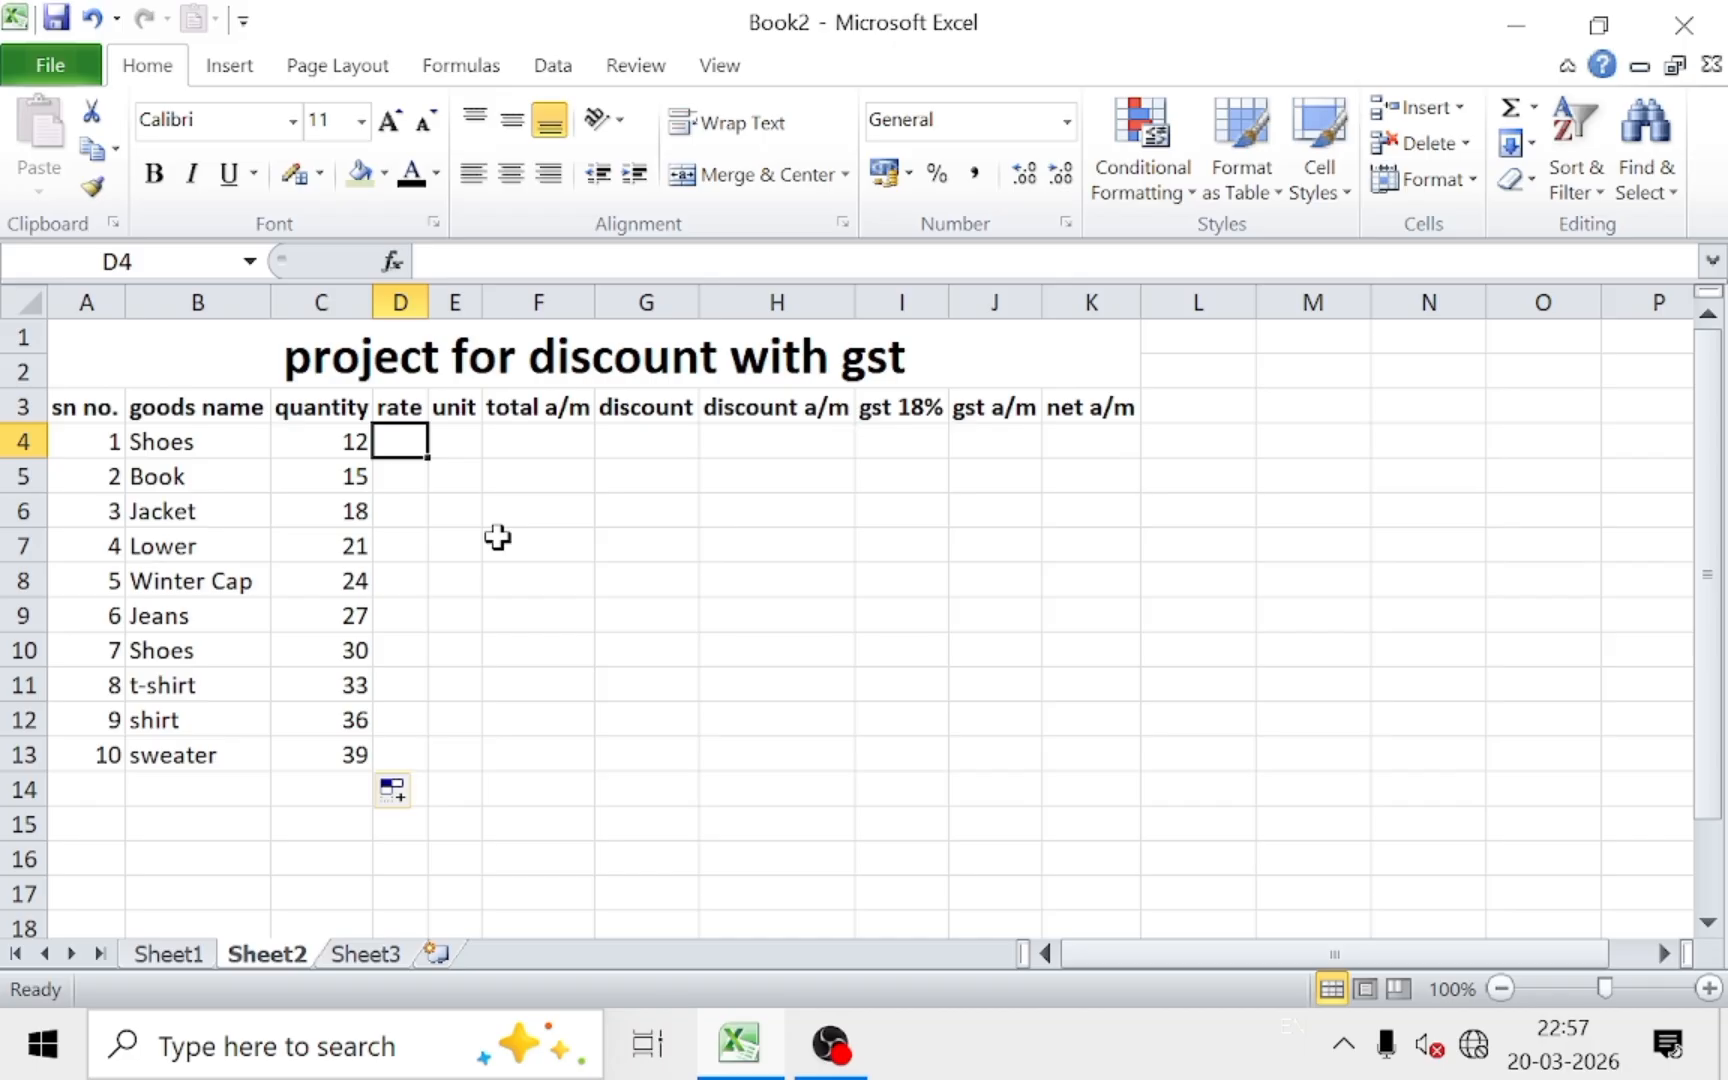
pyautogui.write('450')
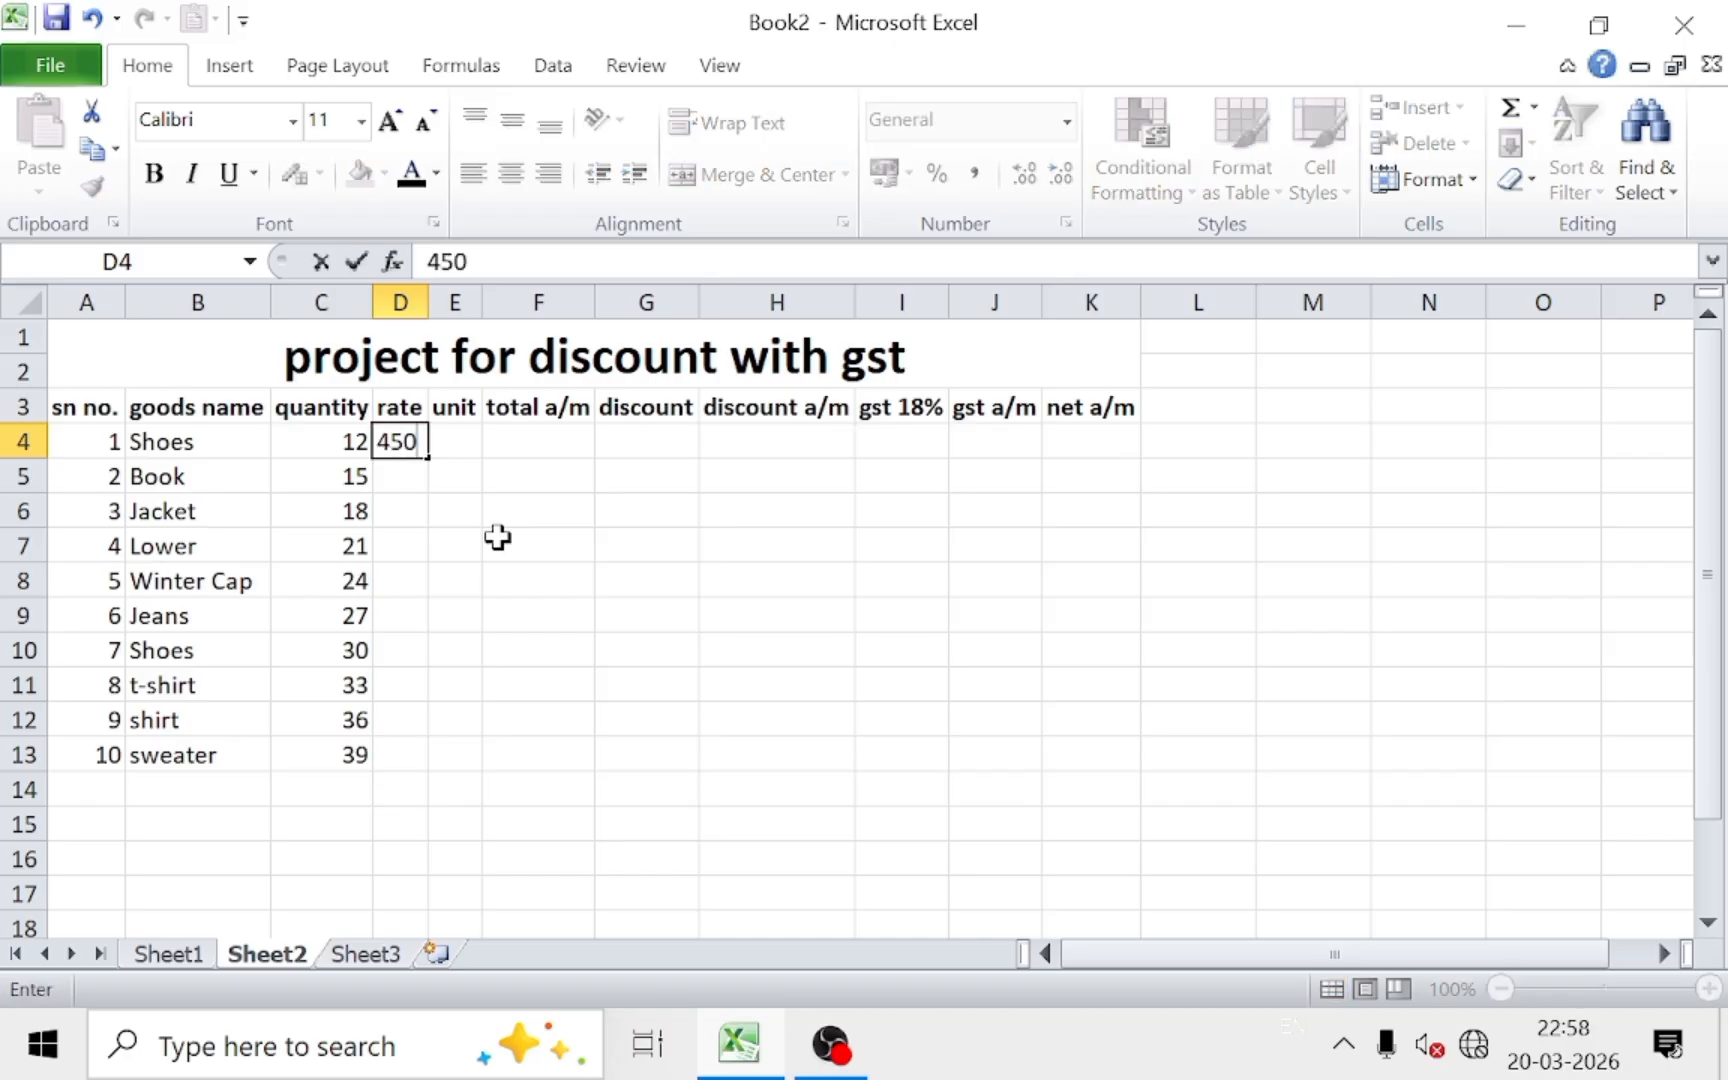
pyautogui.press('Return')
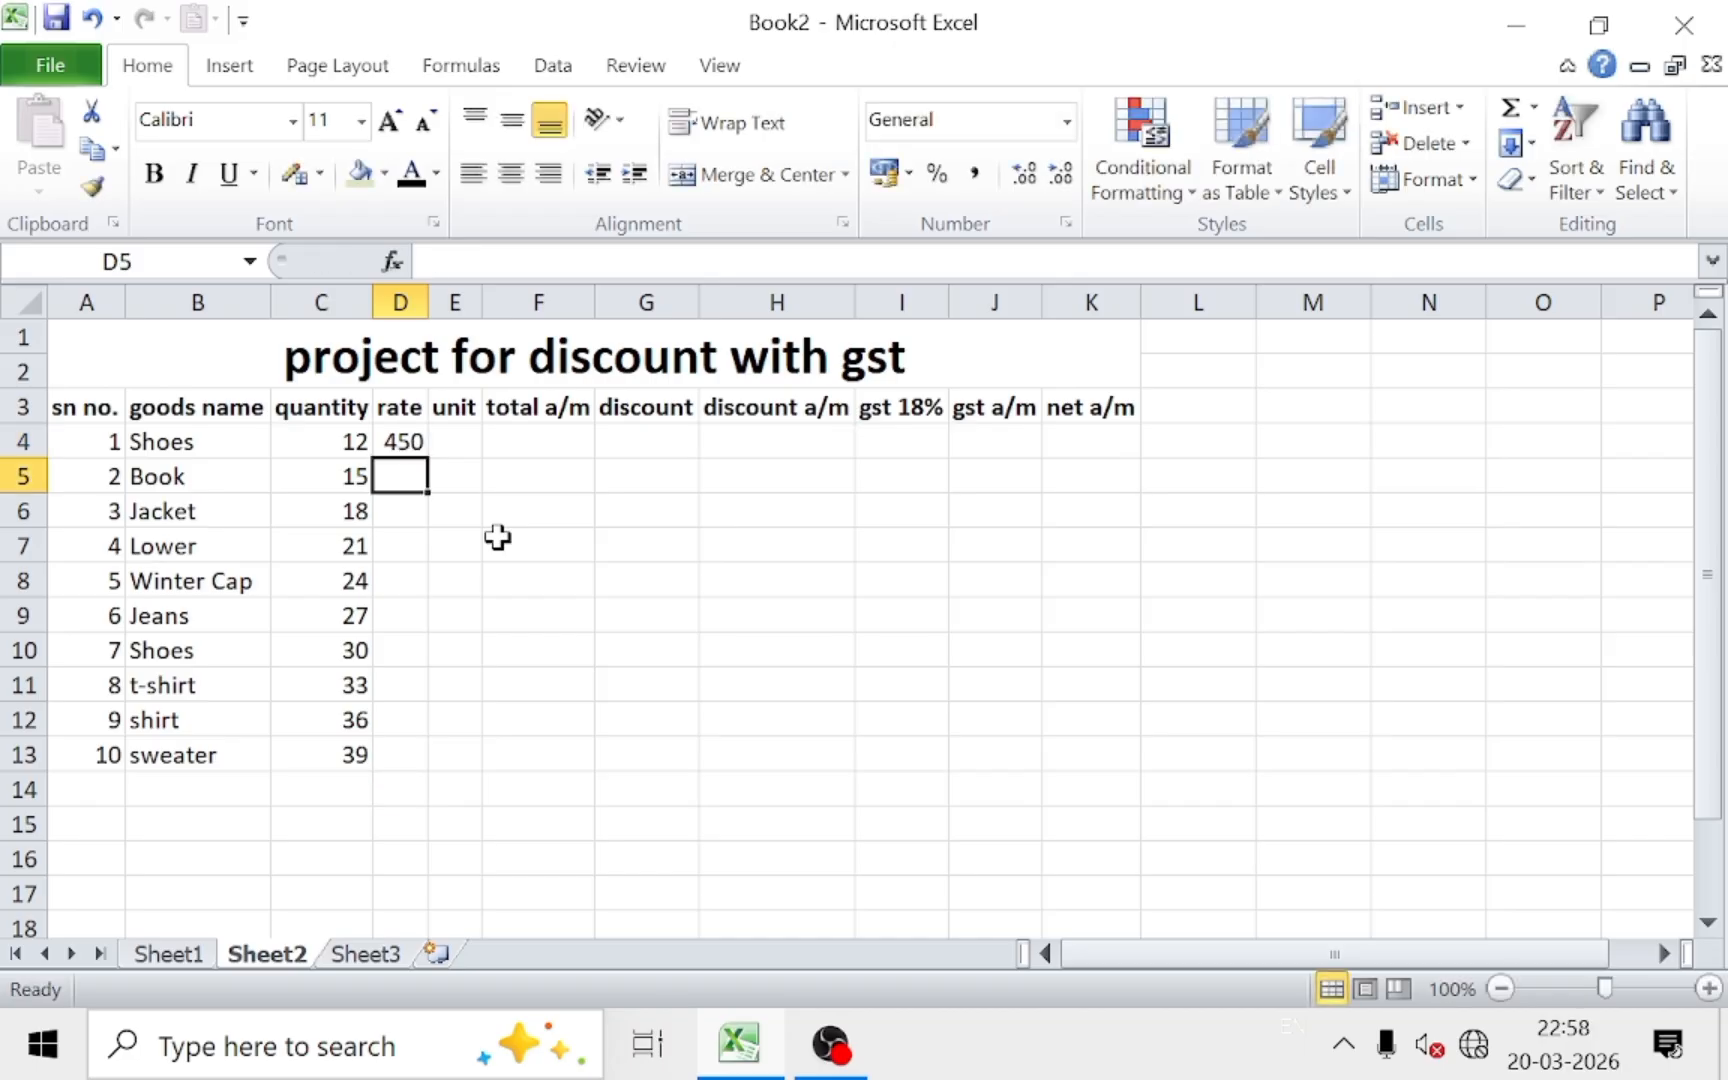
pyautogui.write('250')
pyautogui.press('Return')
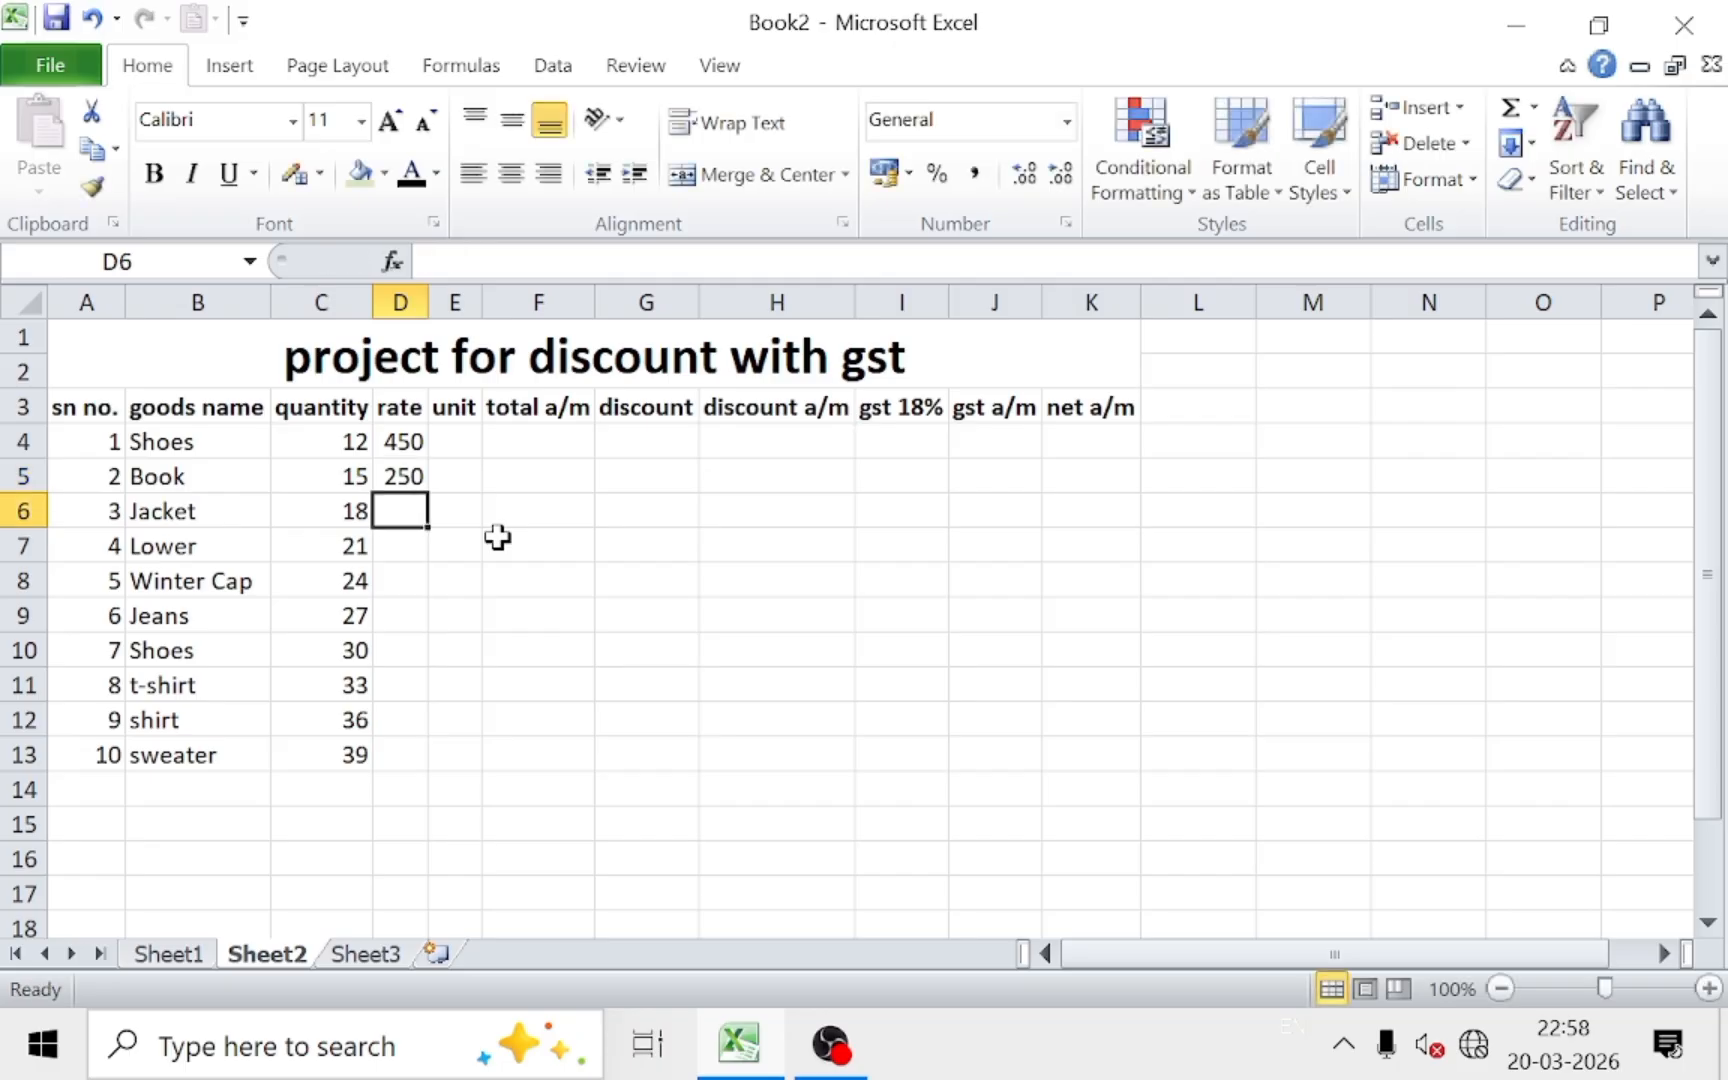
pyautogui.write('700')
pyautogui.press('Return')
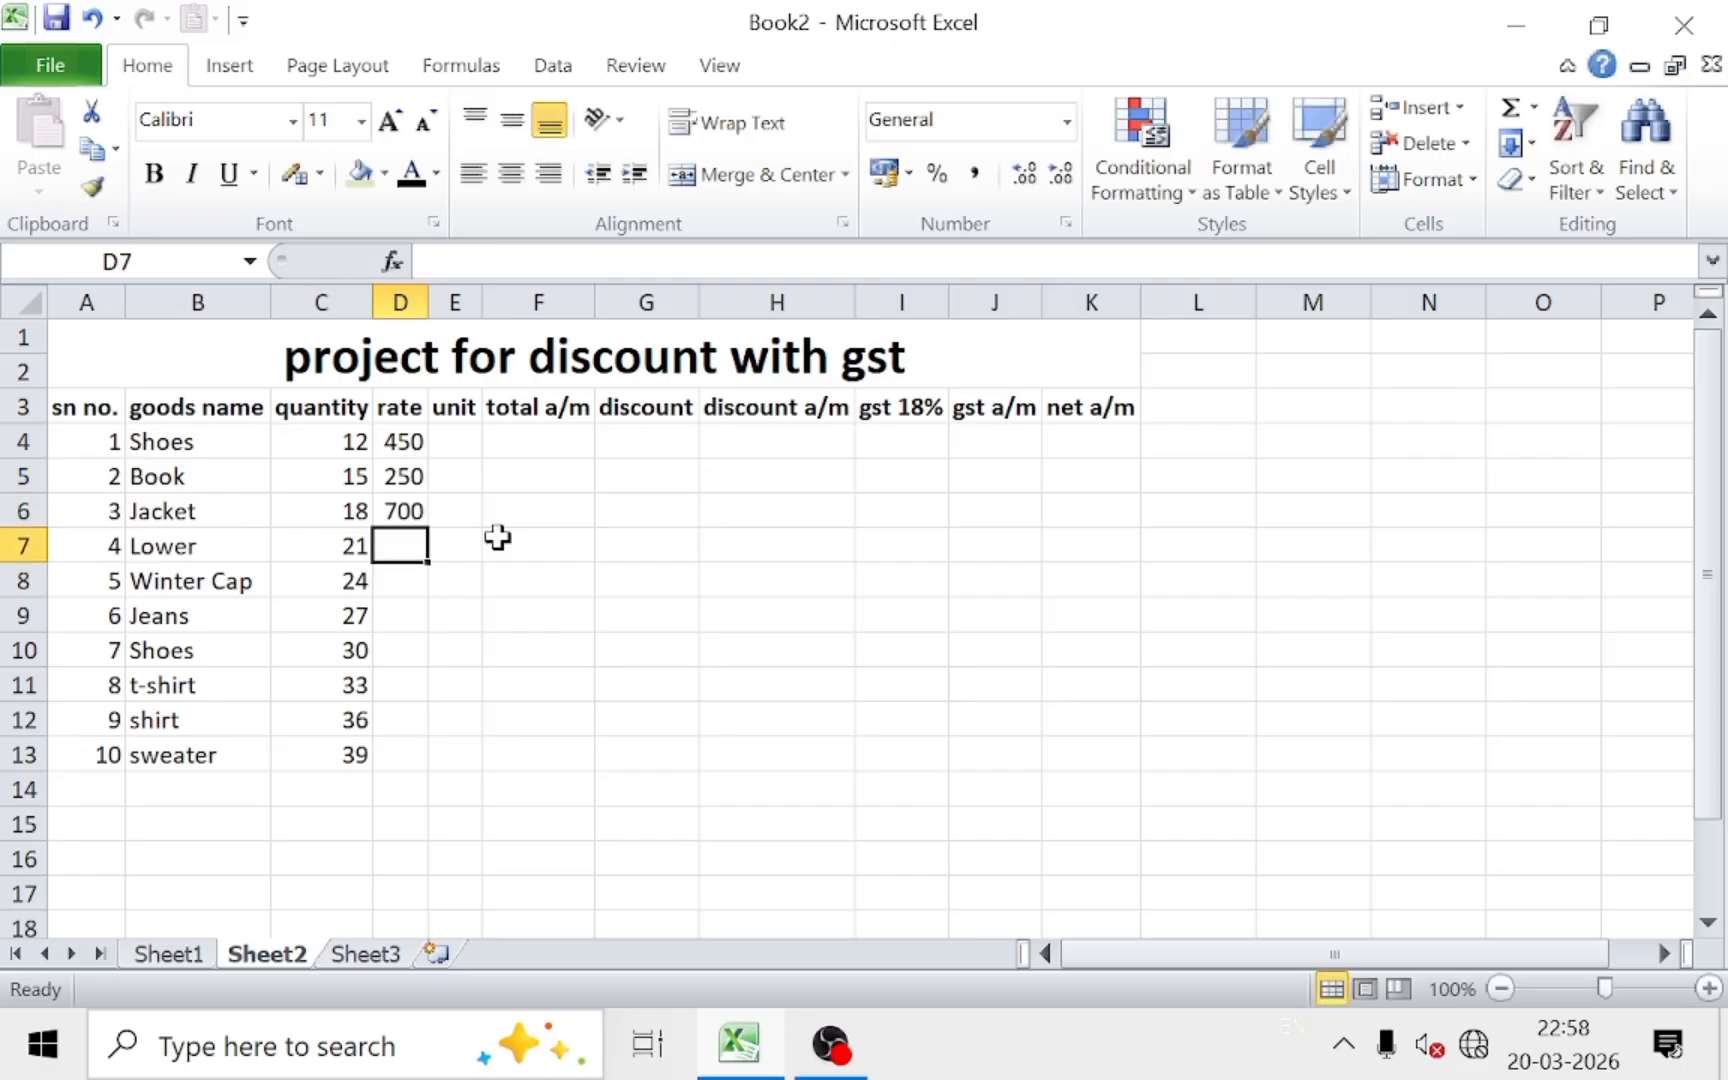
pyautogui.write('150')
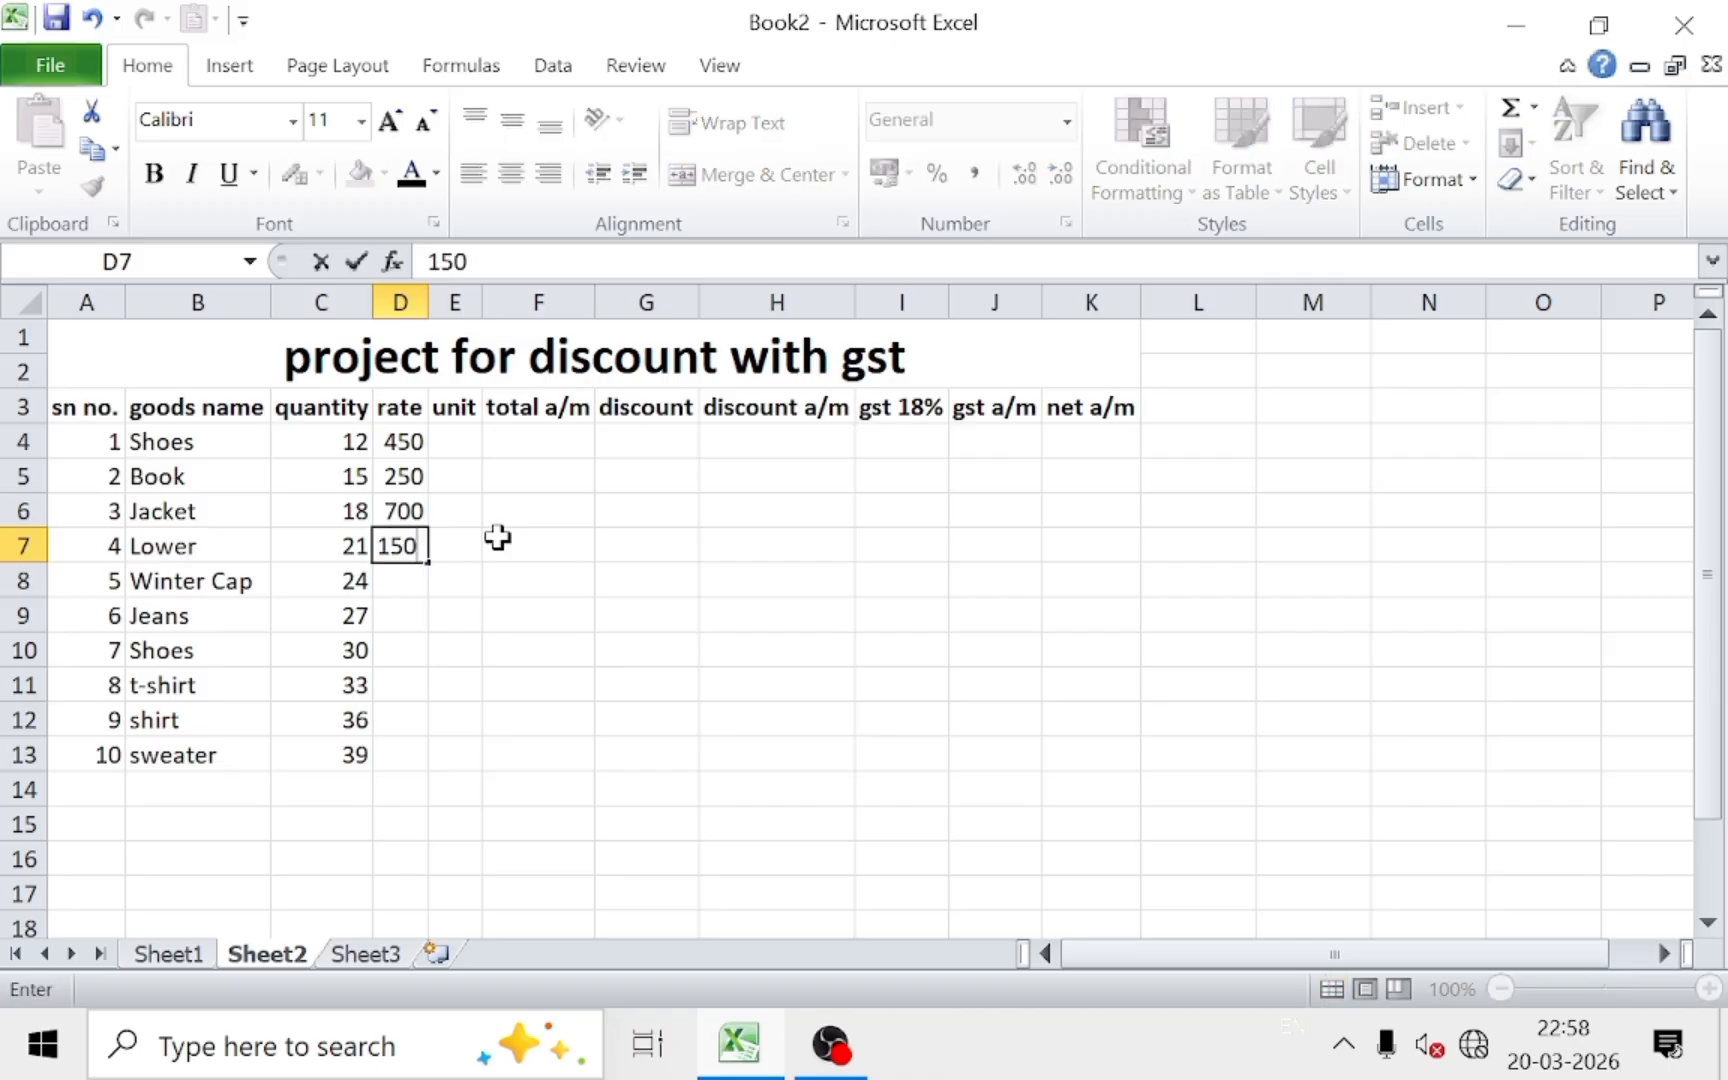
pyautogui.press('Return')
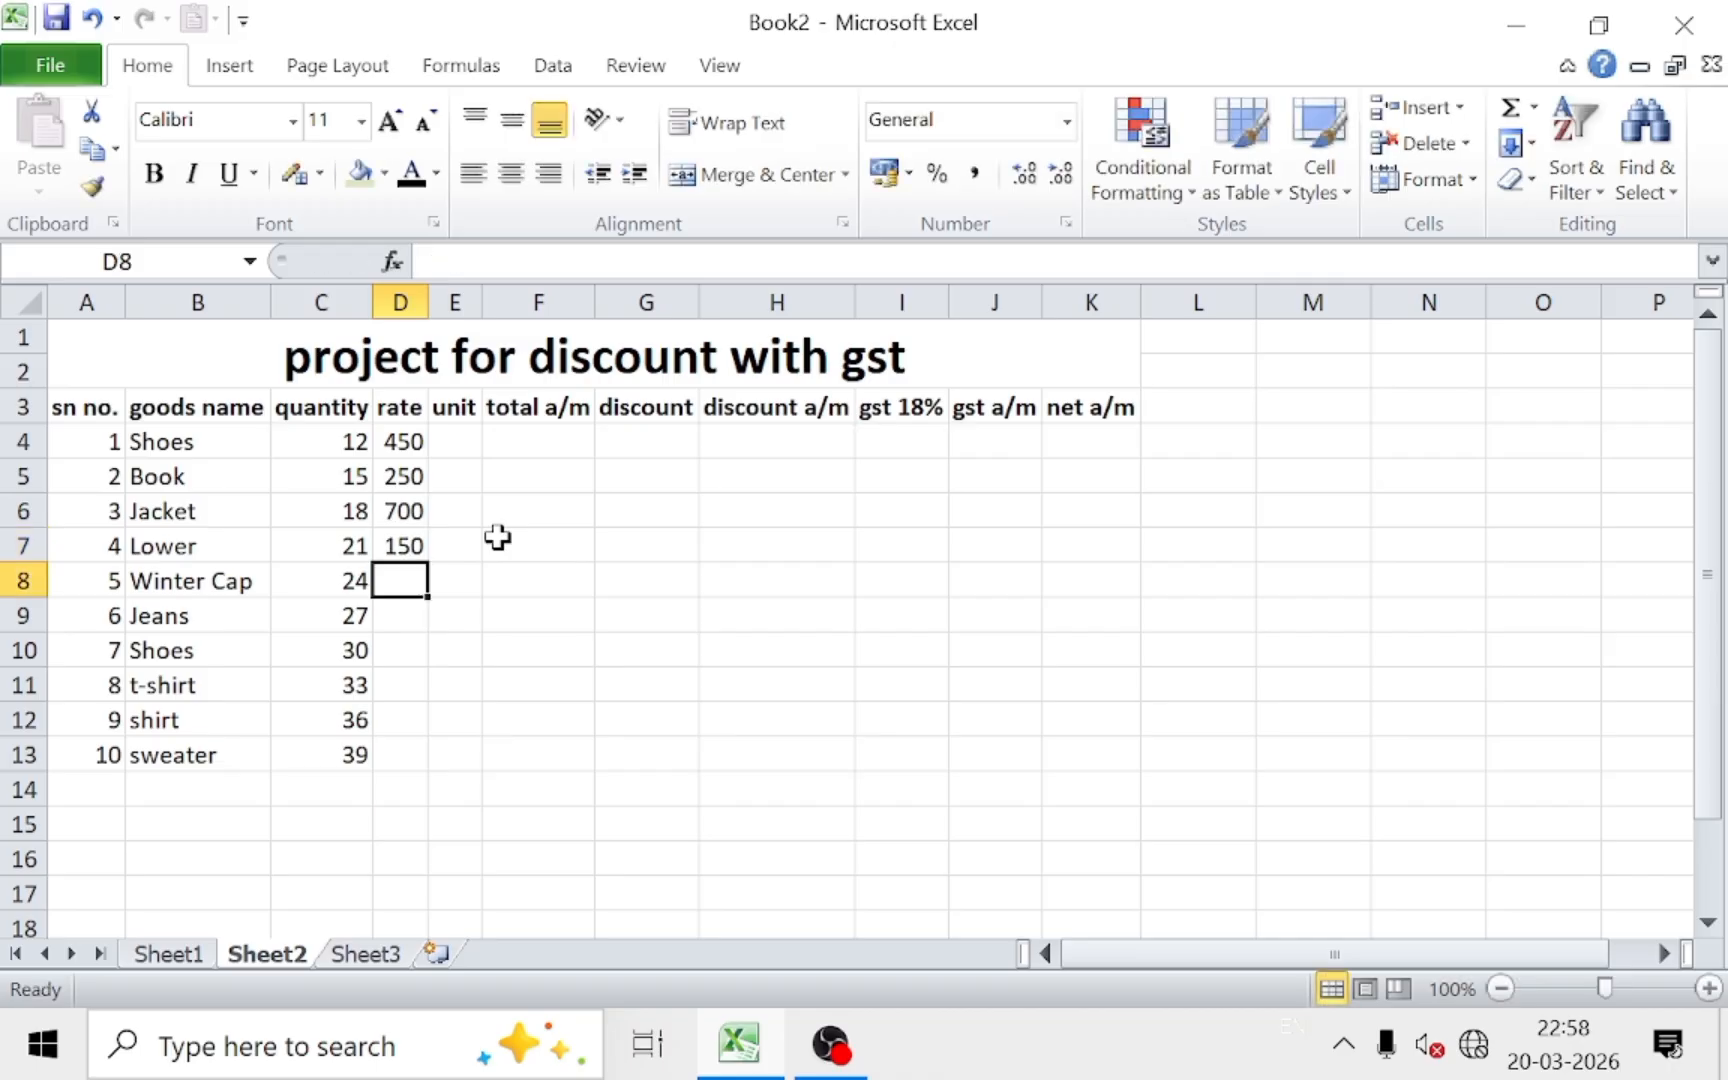
pyautogui.write('100')
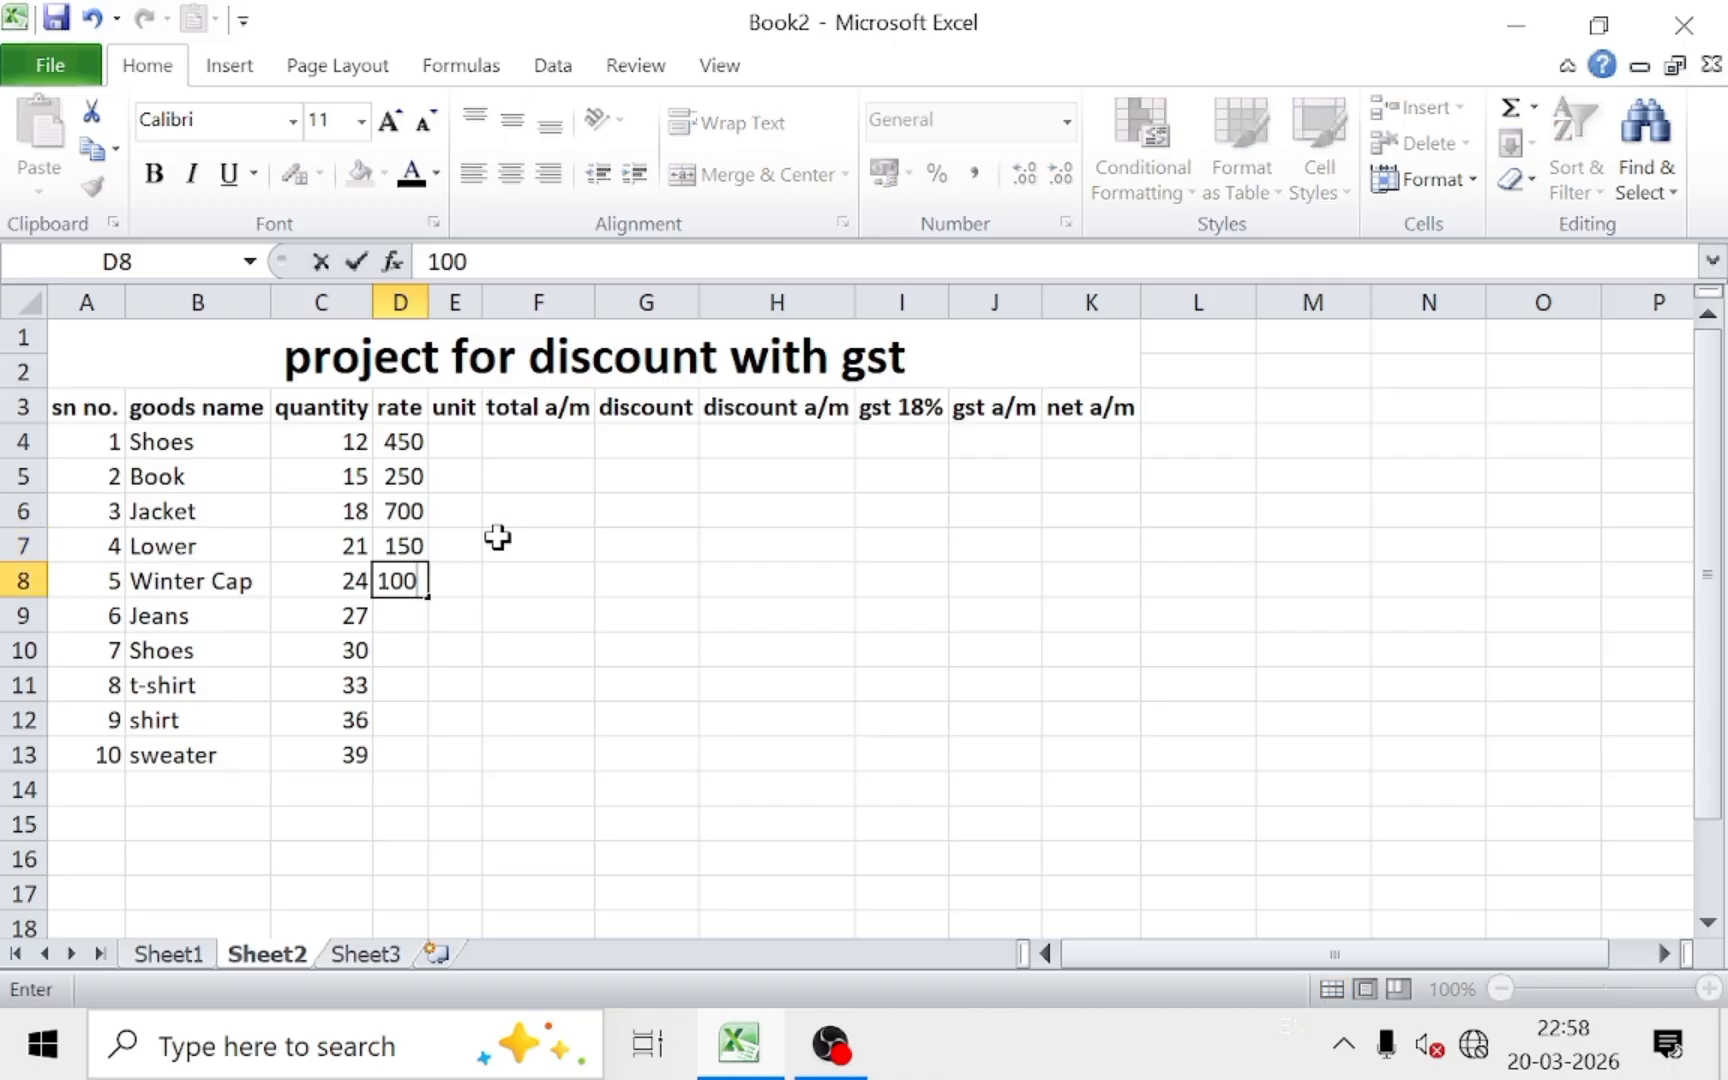
pyautogui.press('Return')
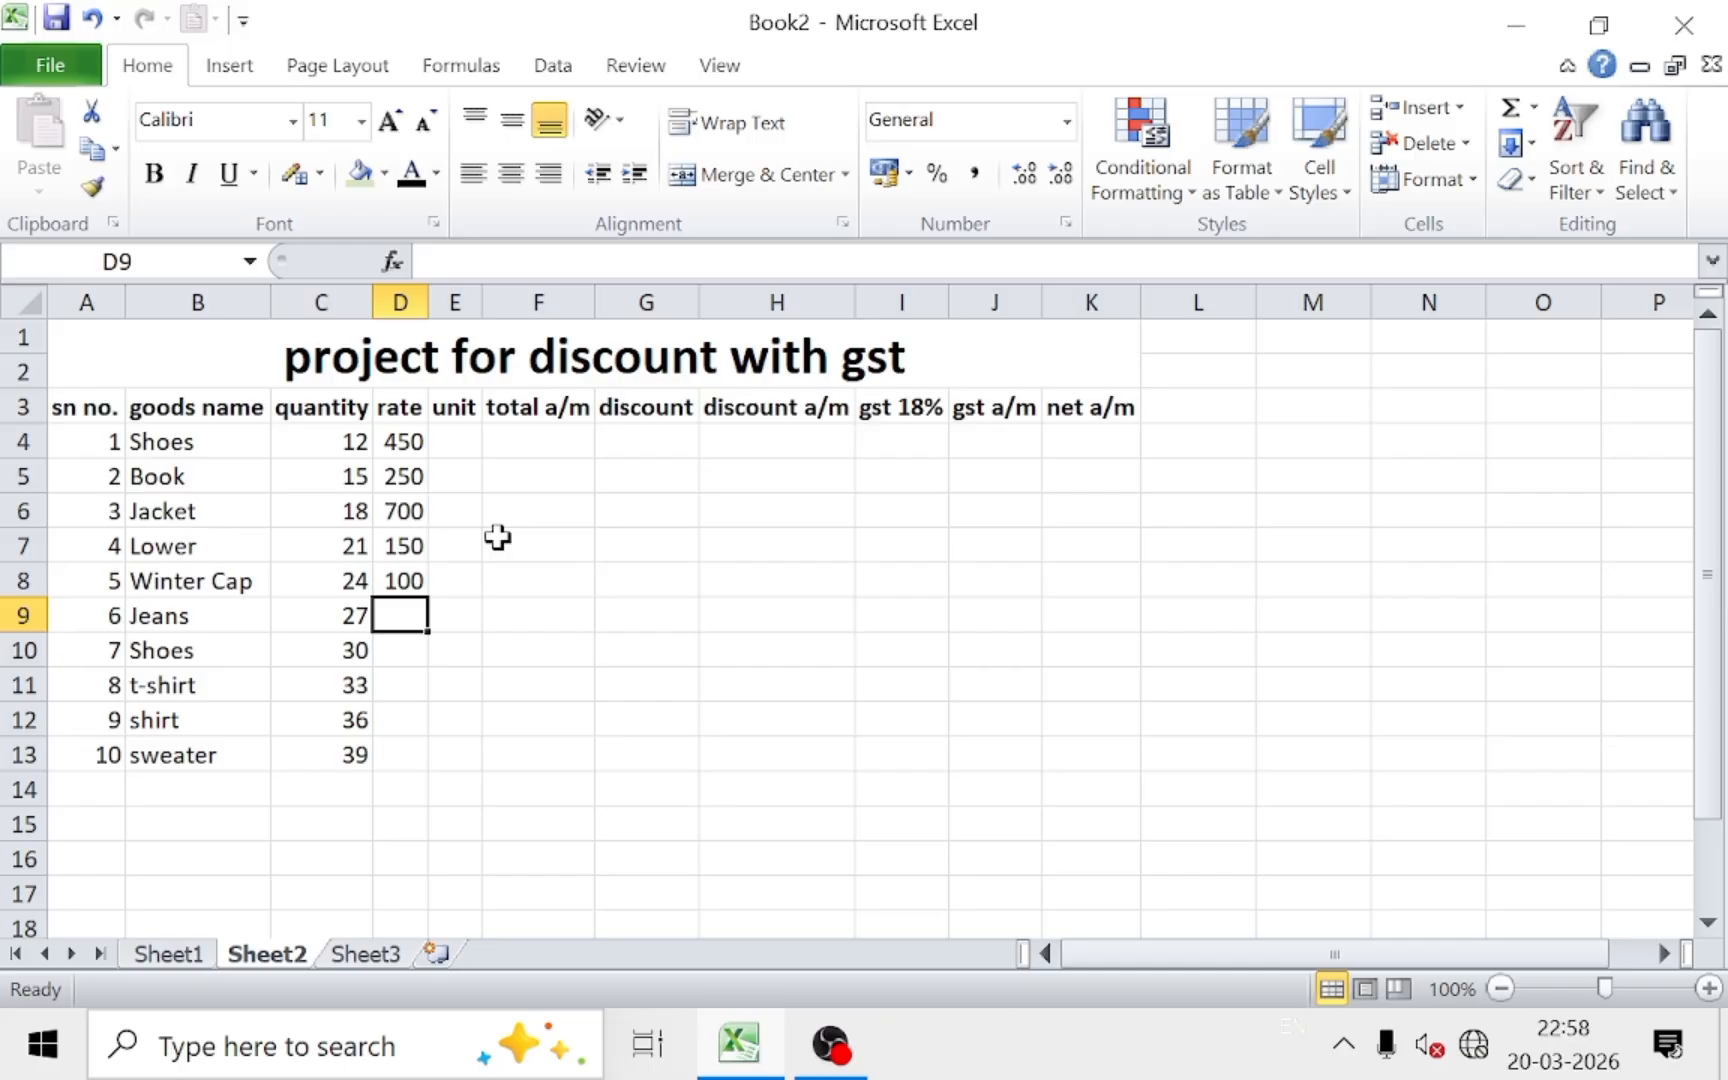
# Step: Enter the rates 350, 600, 250, 200 and 350 in cells D9 to D13, and widen column D slightly
pyautogui.write('350')
pyautogui.press('Return')
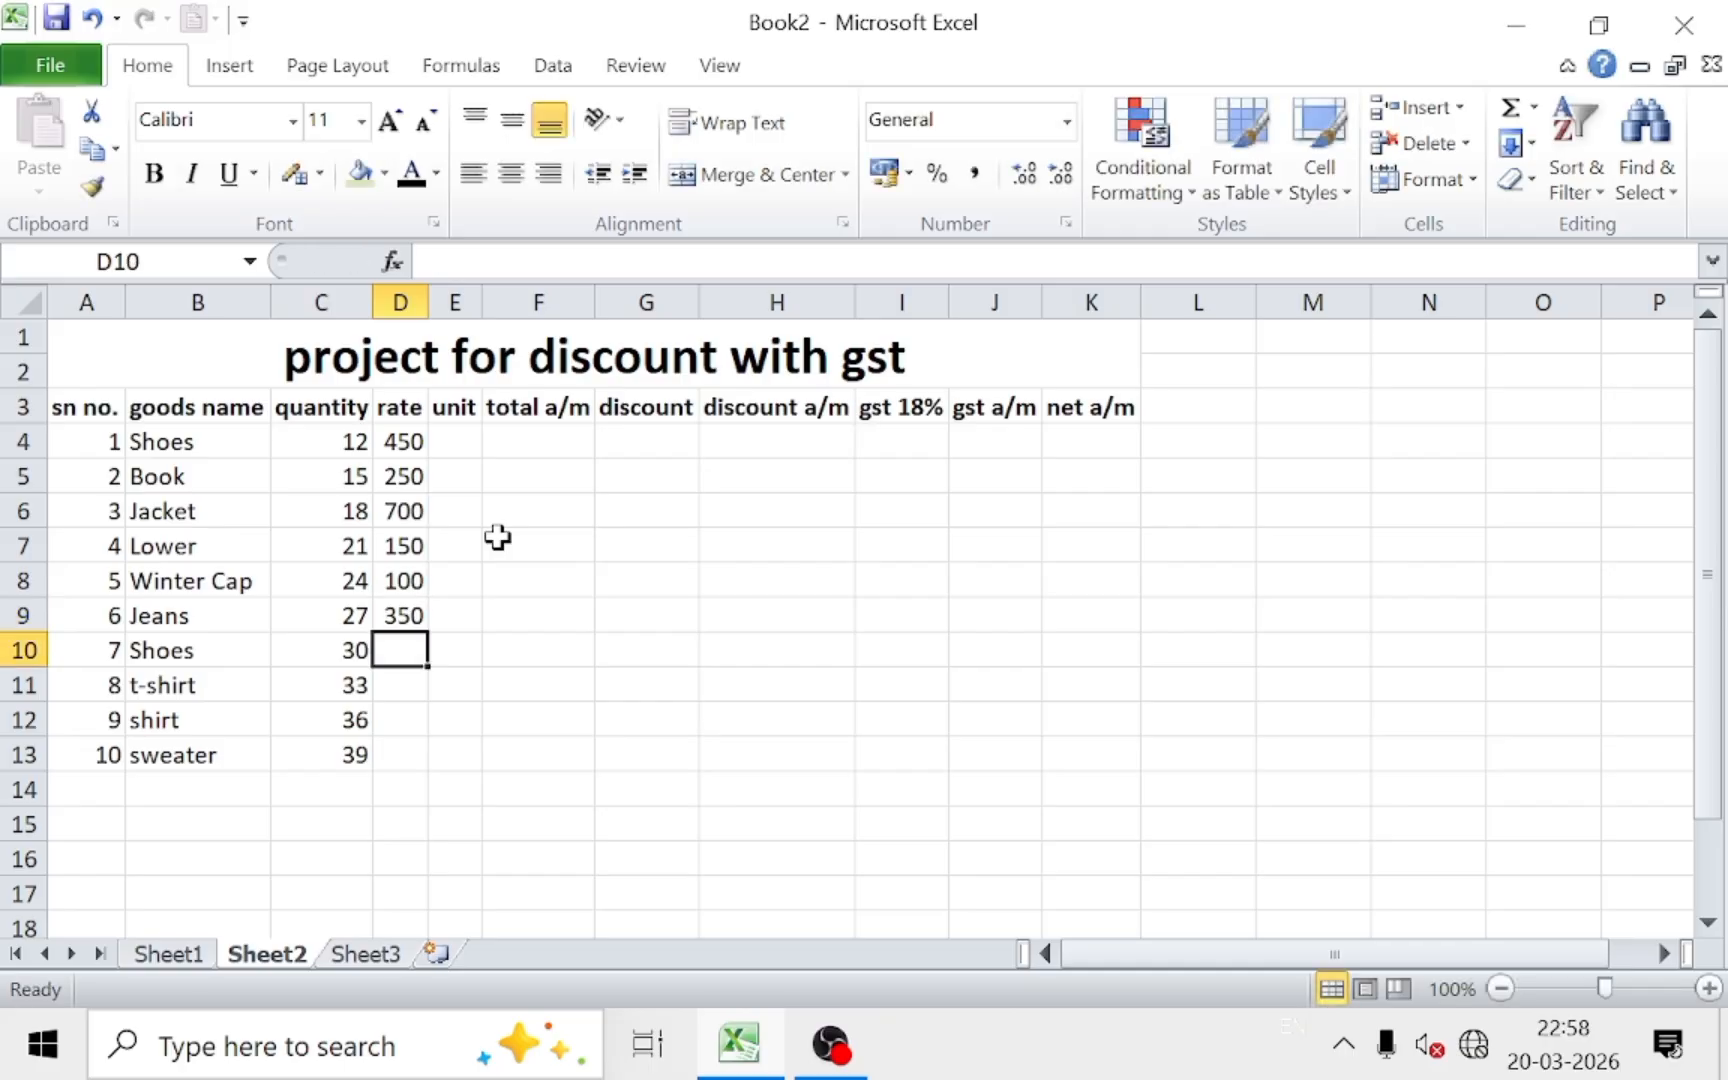
pyautogui.write('600')
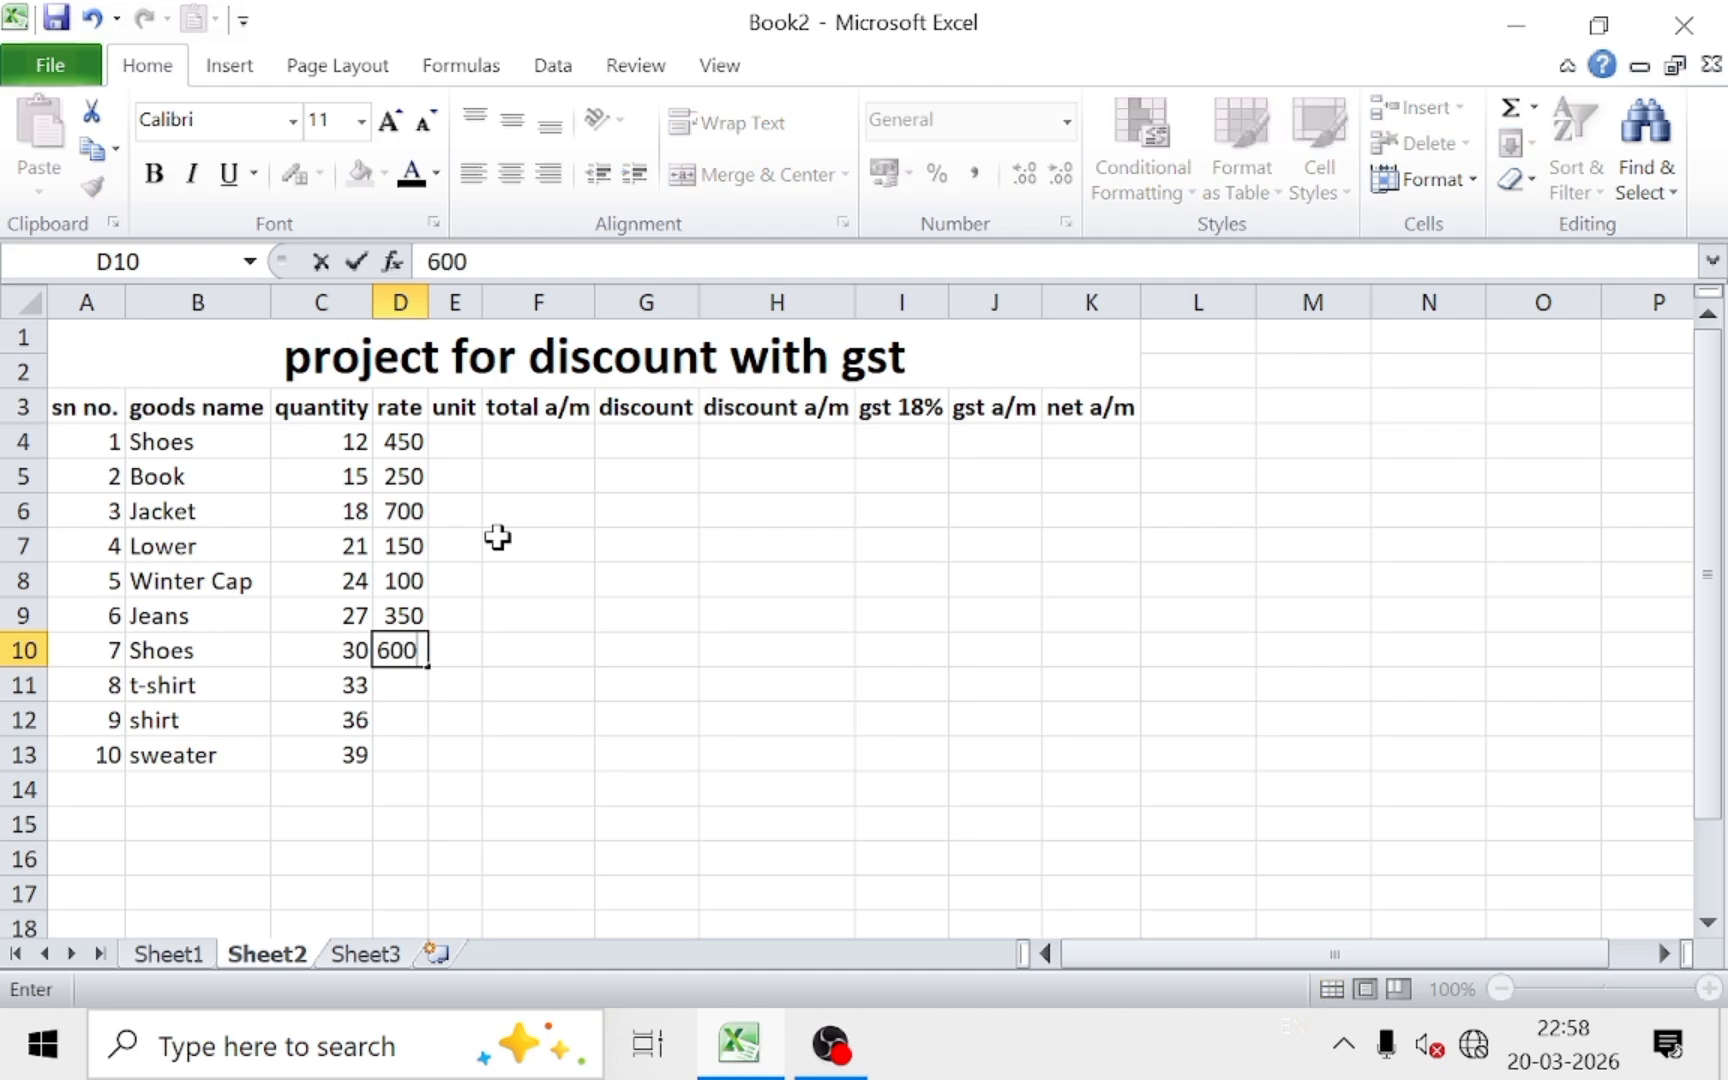
pyautogui.press('Return')
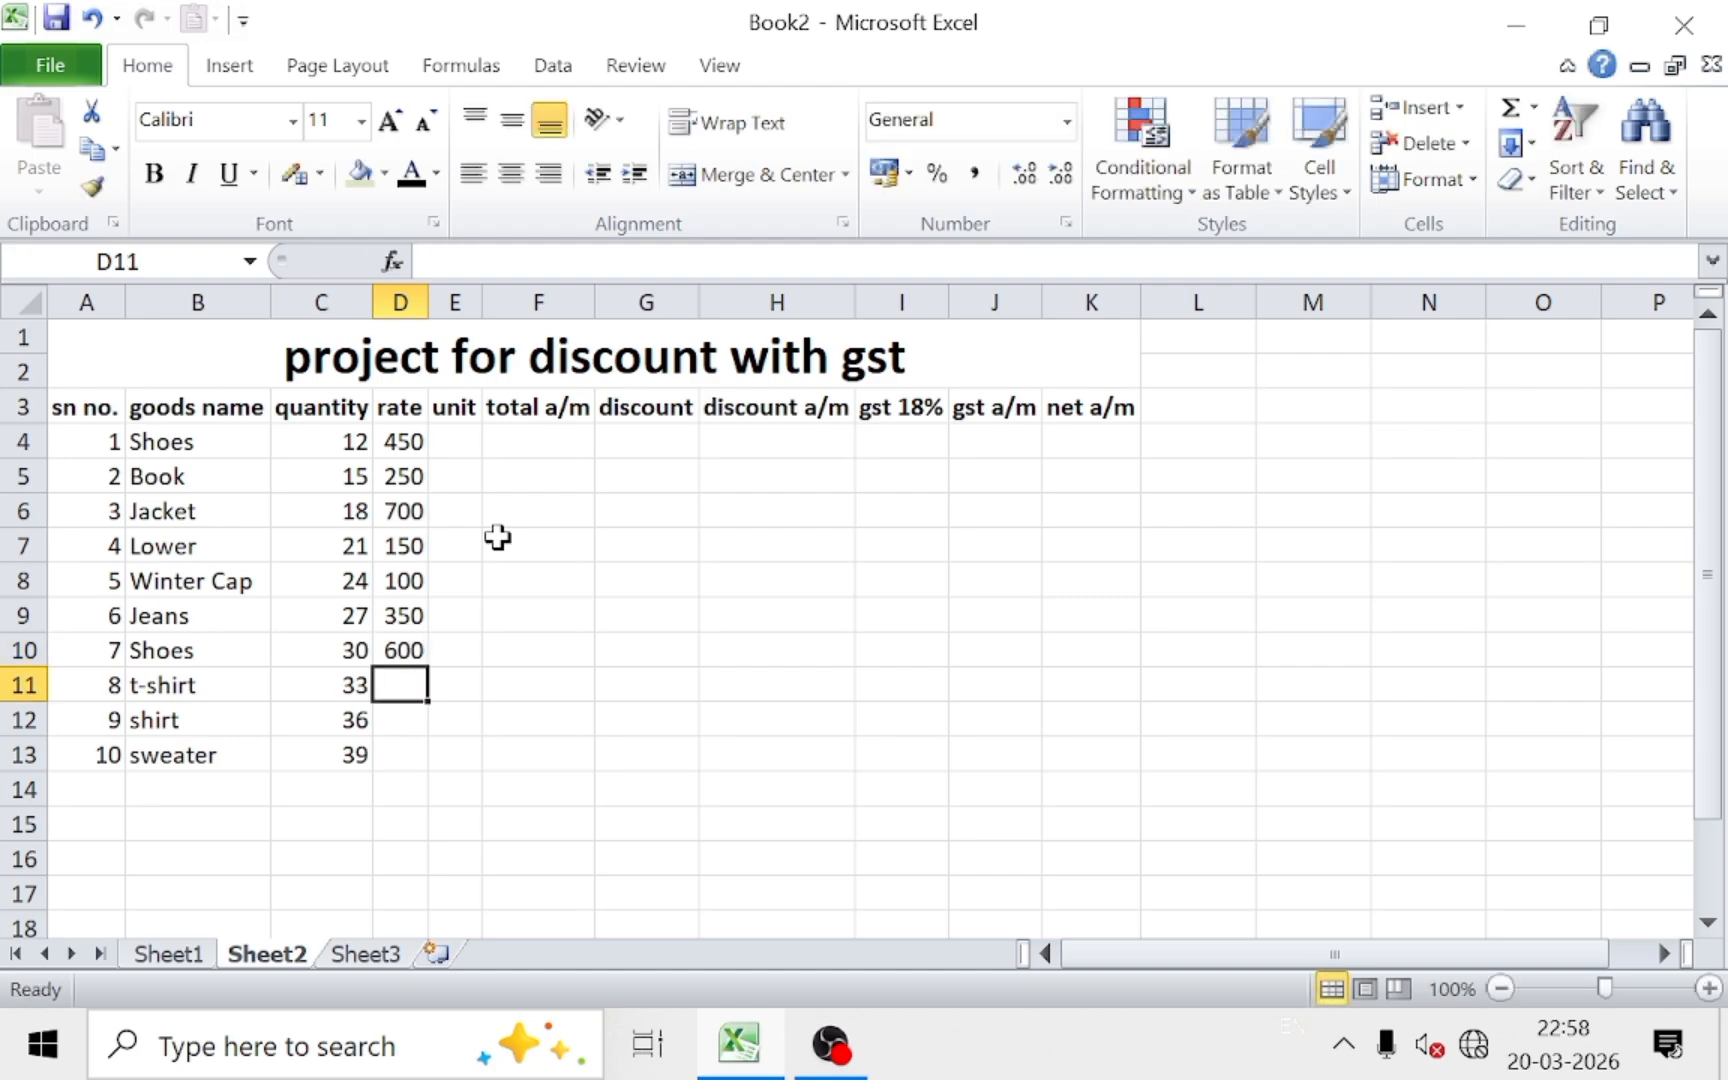
pyautogui.write('250')
pyautogui.press('Return')
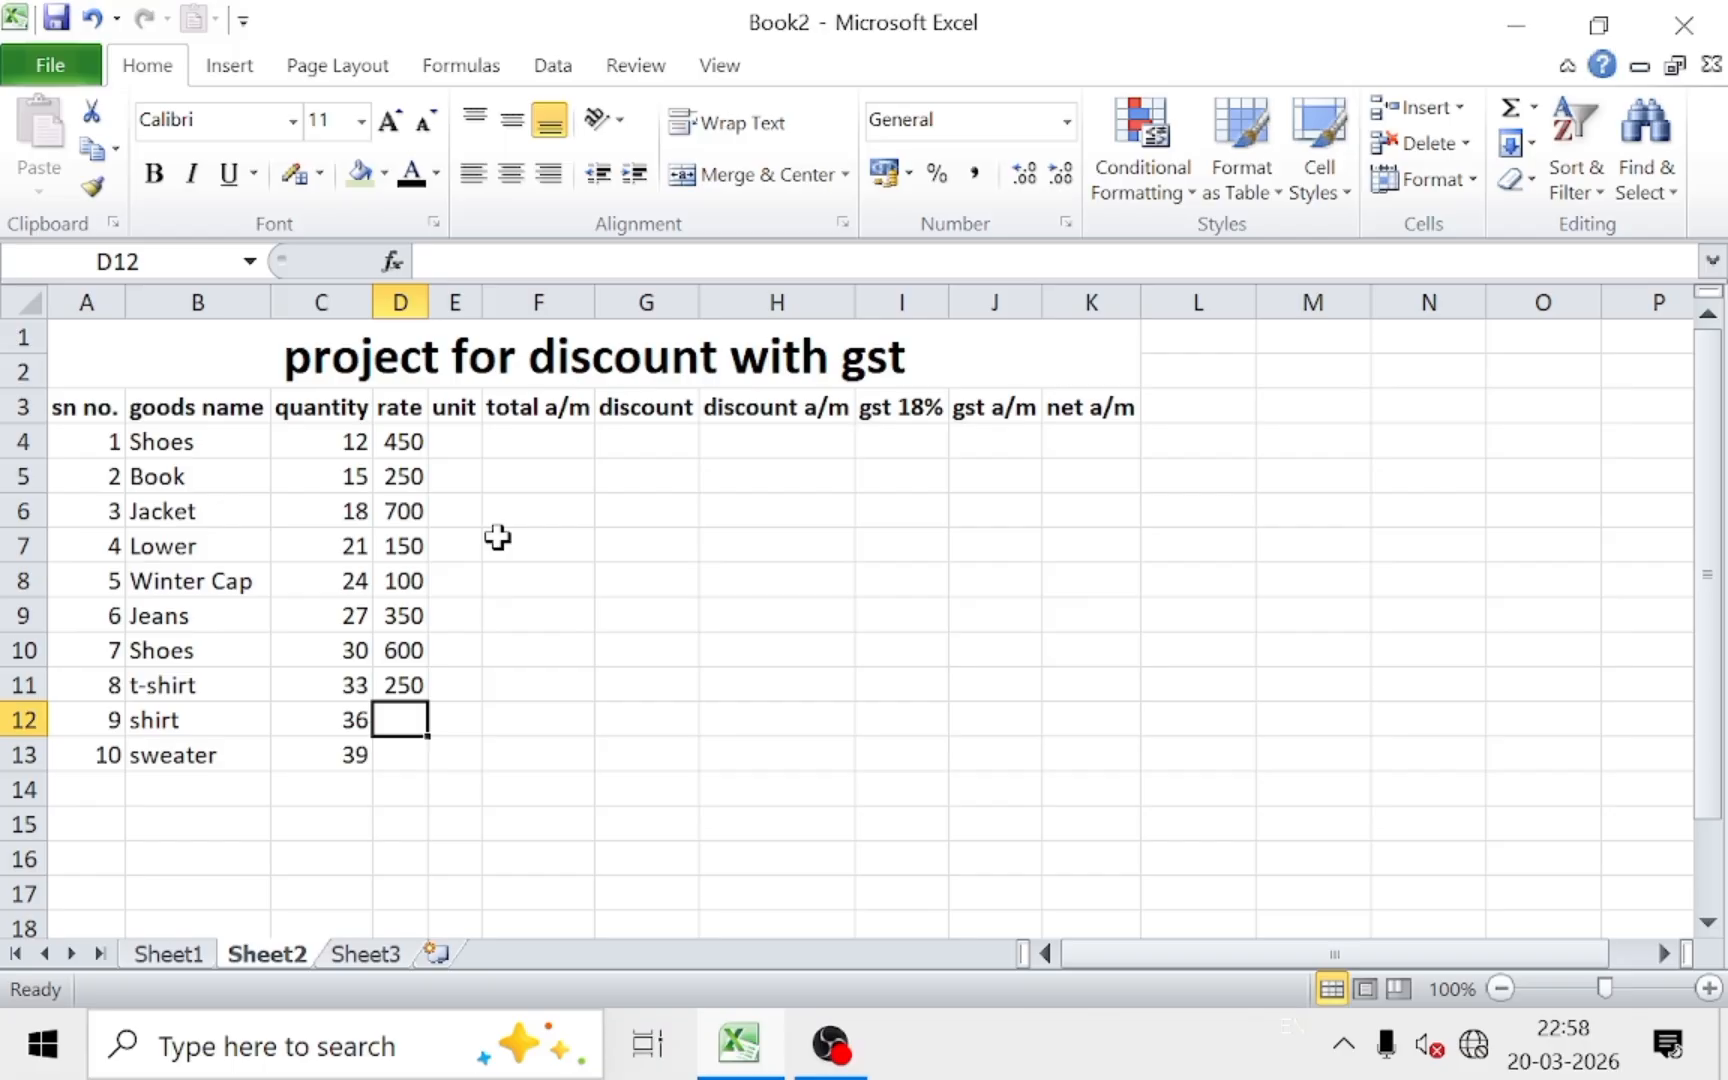
pyautogui.write('200')
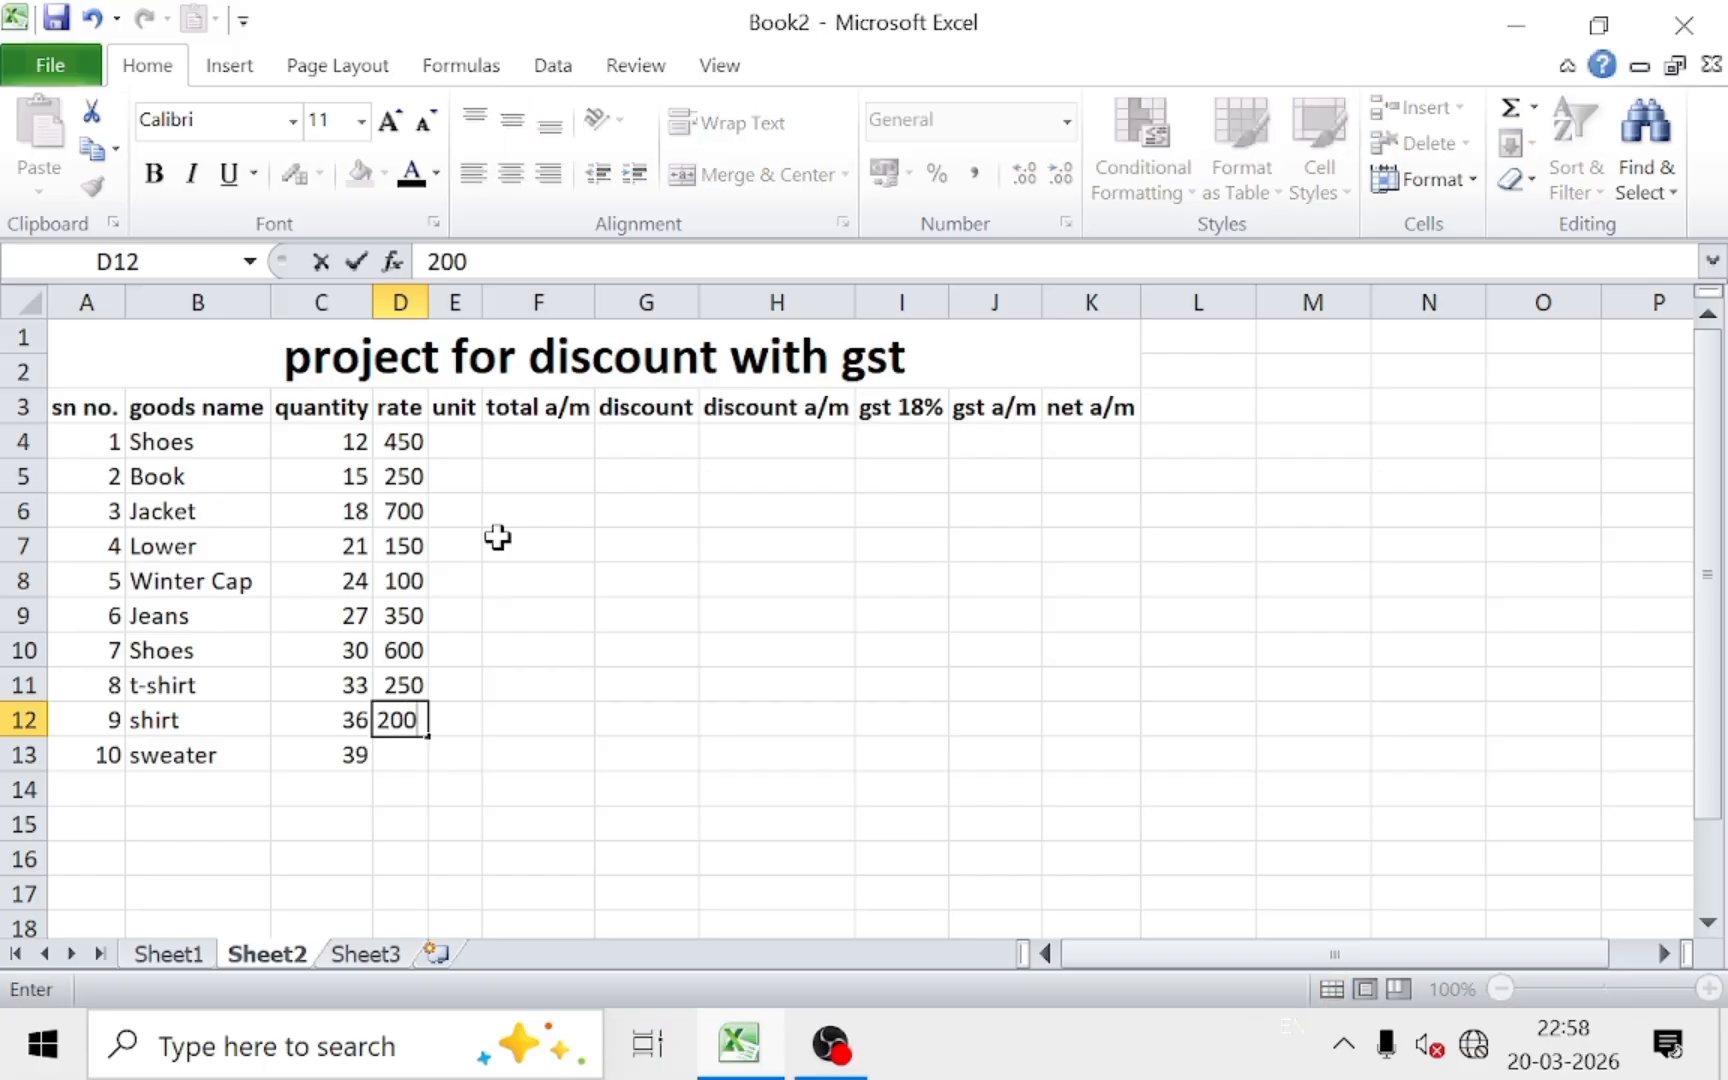
pyautogui.press('Return')
pyautogui.write('350')
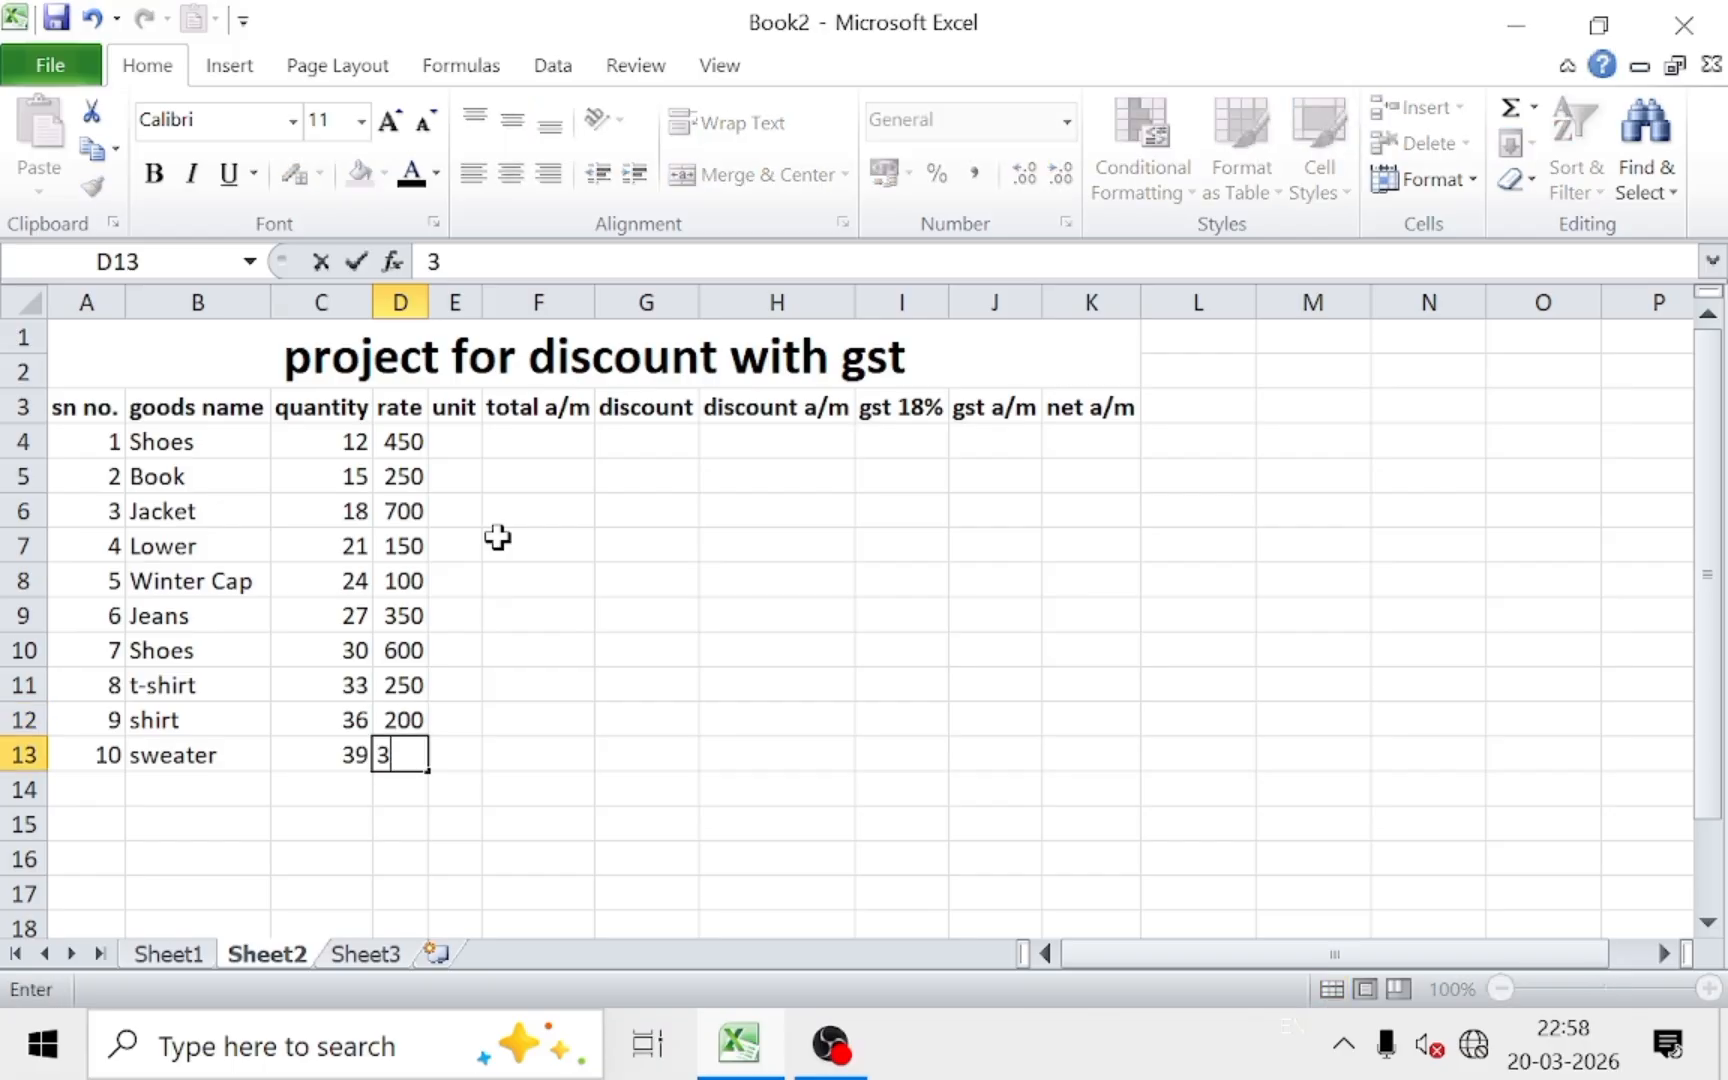
pyautogui.click(559, 586)
pyautogui.moveTo(430, 300); pyautogui.dragTo(447, 300)
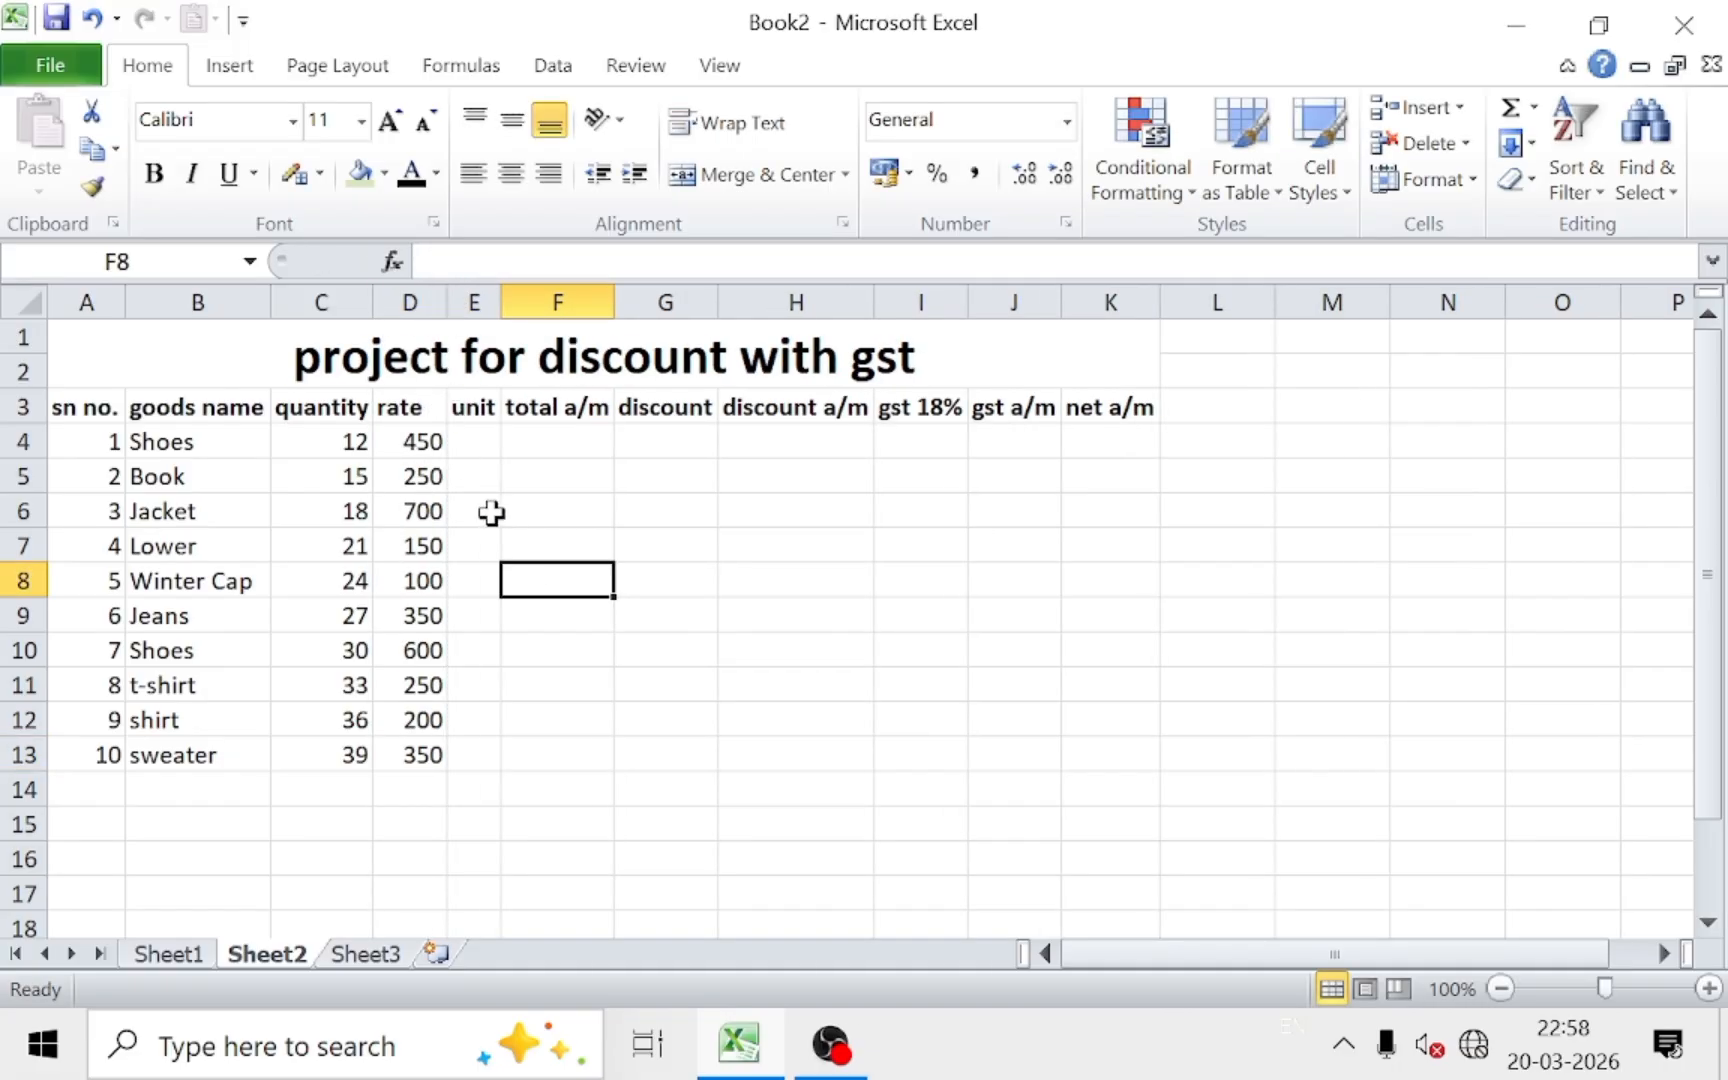
# Step: Enter the unit pc in cell E4, fill it down to E13 and center the unit entries horizontally
pyautogui.click(492, 440)
pyautogui.write('pc')
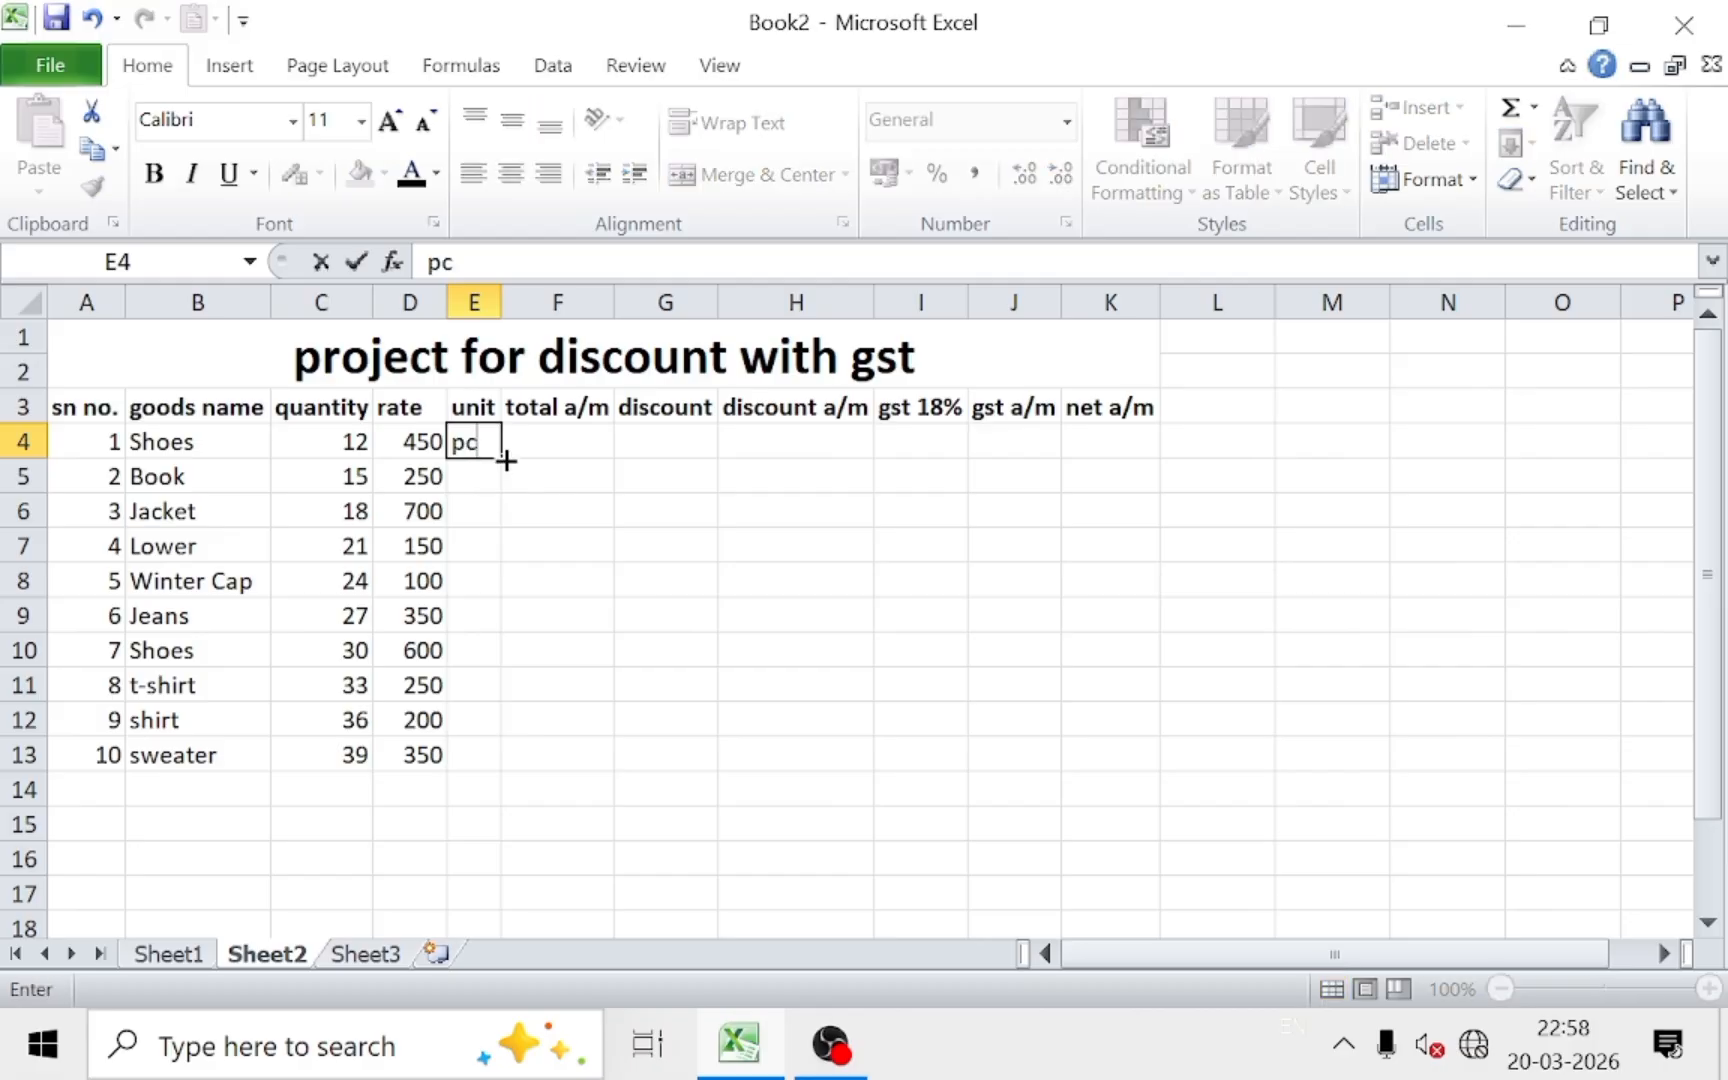
pyautogui.moveTo(505, 460); pyautogui.dragTo(505, 772)
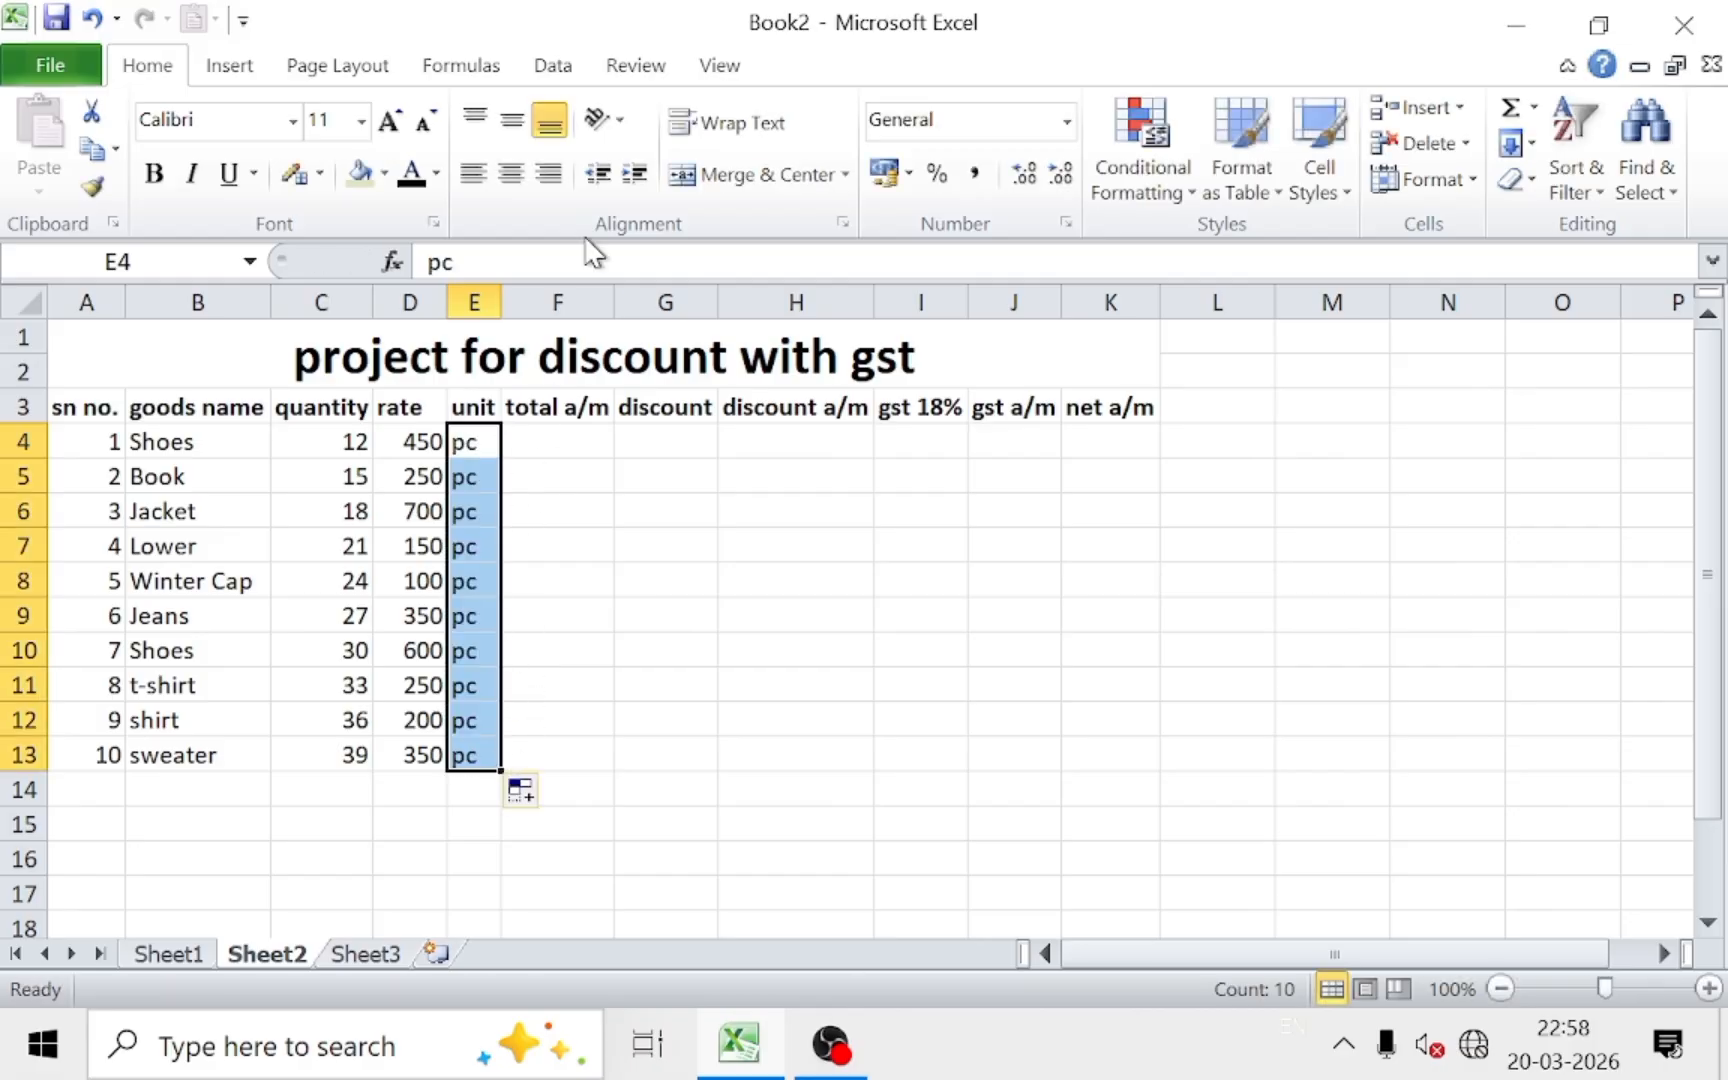
pyautogui.click(512, 176)
pyautogui.click(565, 548)
# Step: Calculate the first total amount in cell F4 as quantity times rate with the formula =C4*D4
pyautogui.click(578, 449)
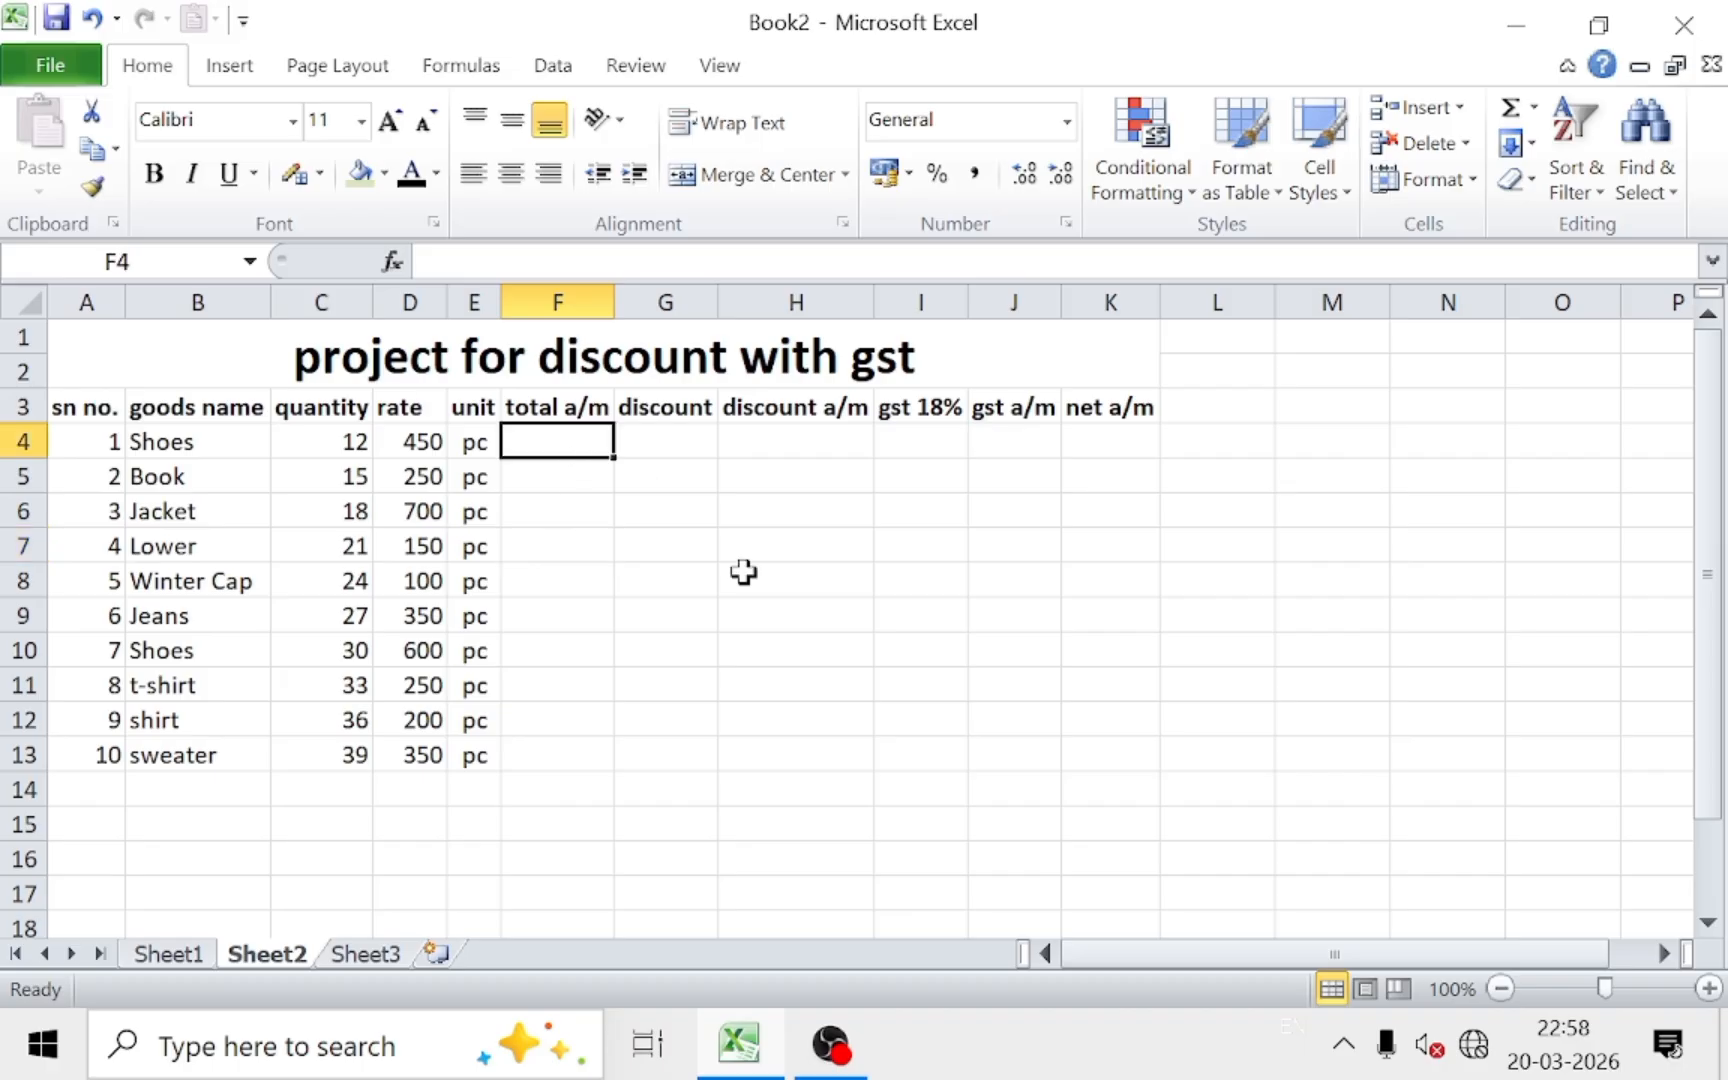
pyautogui.write('=')
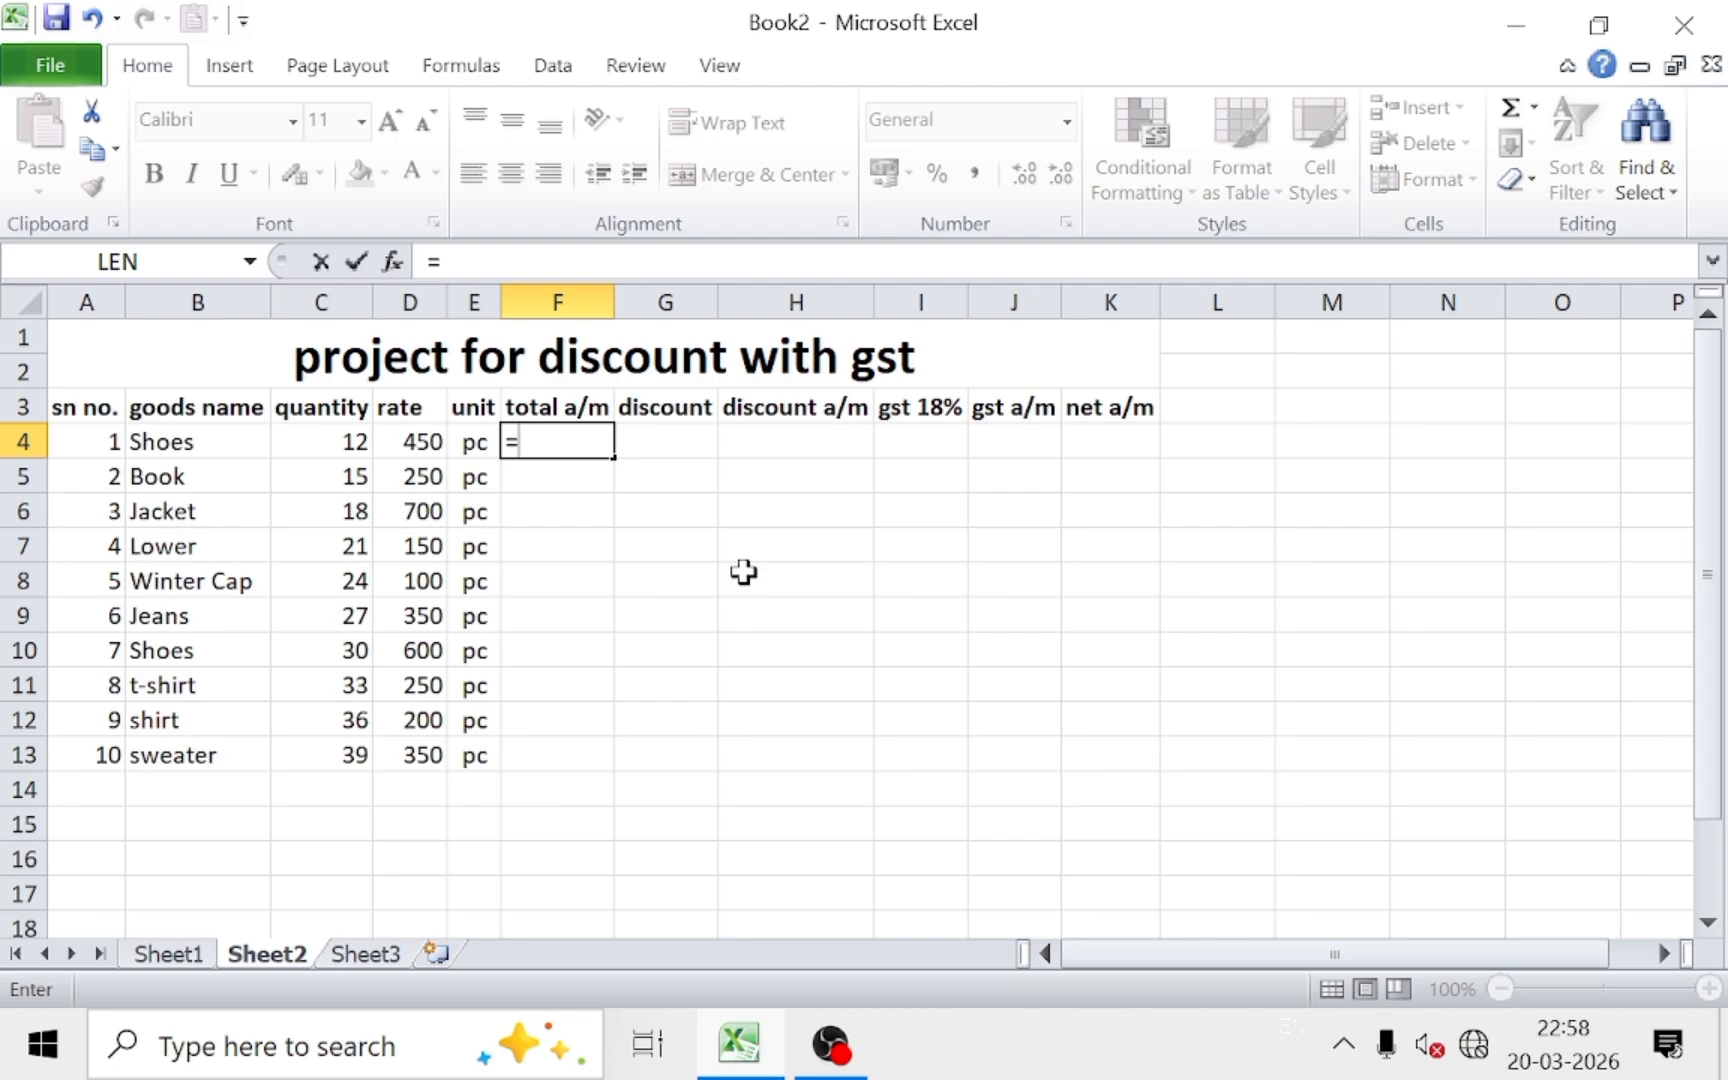
pyautogui.click(356, 444)
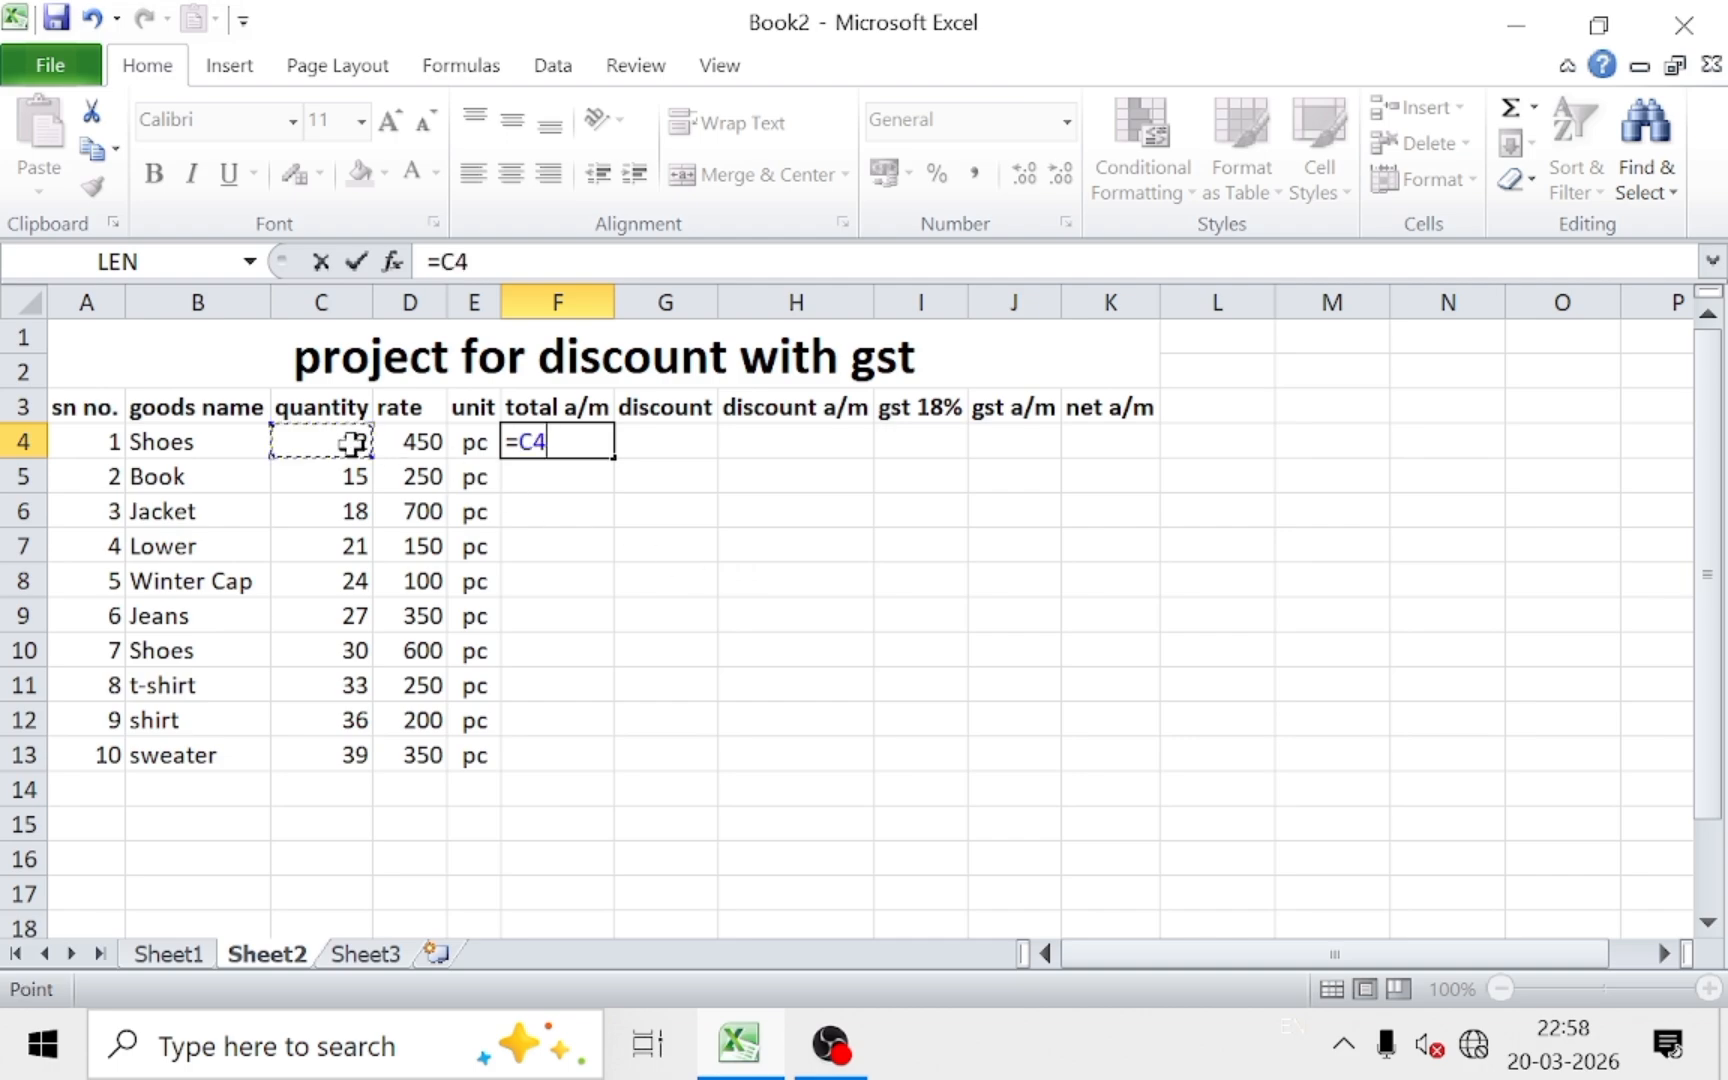
pyautogui.write('*')
pyautogui.click(445, 447)
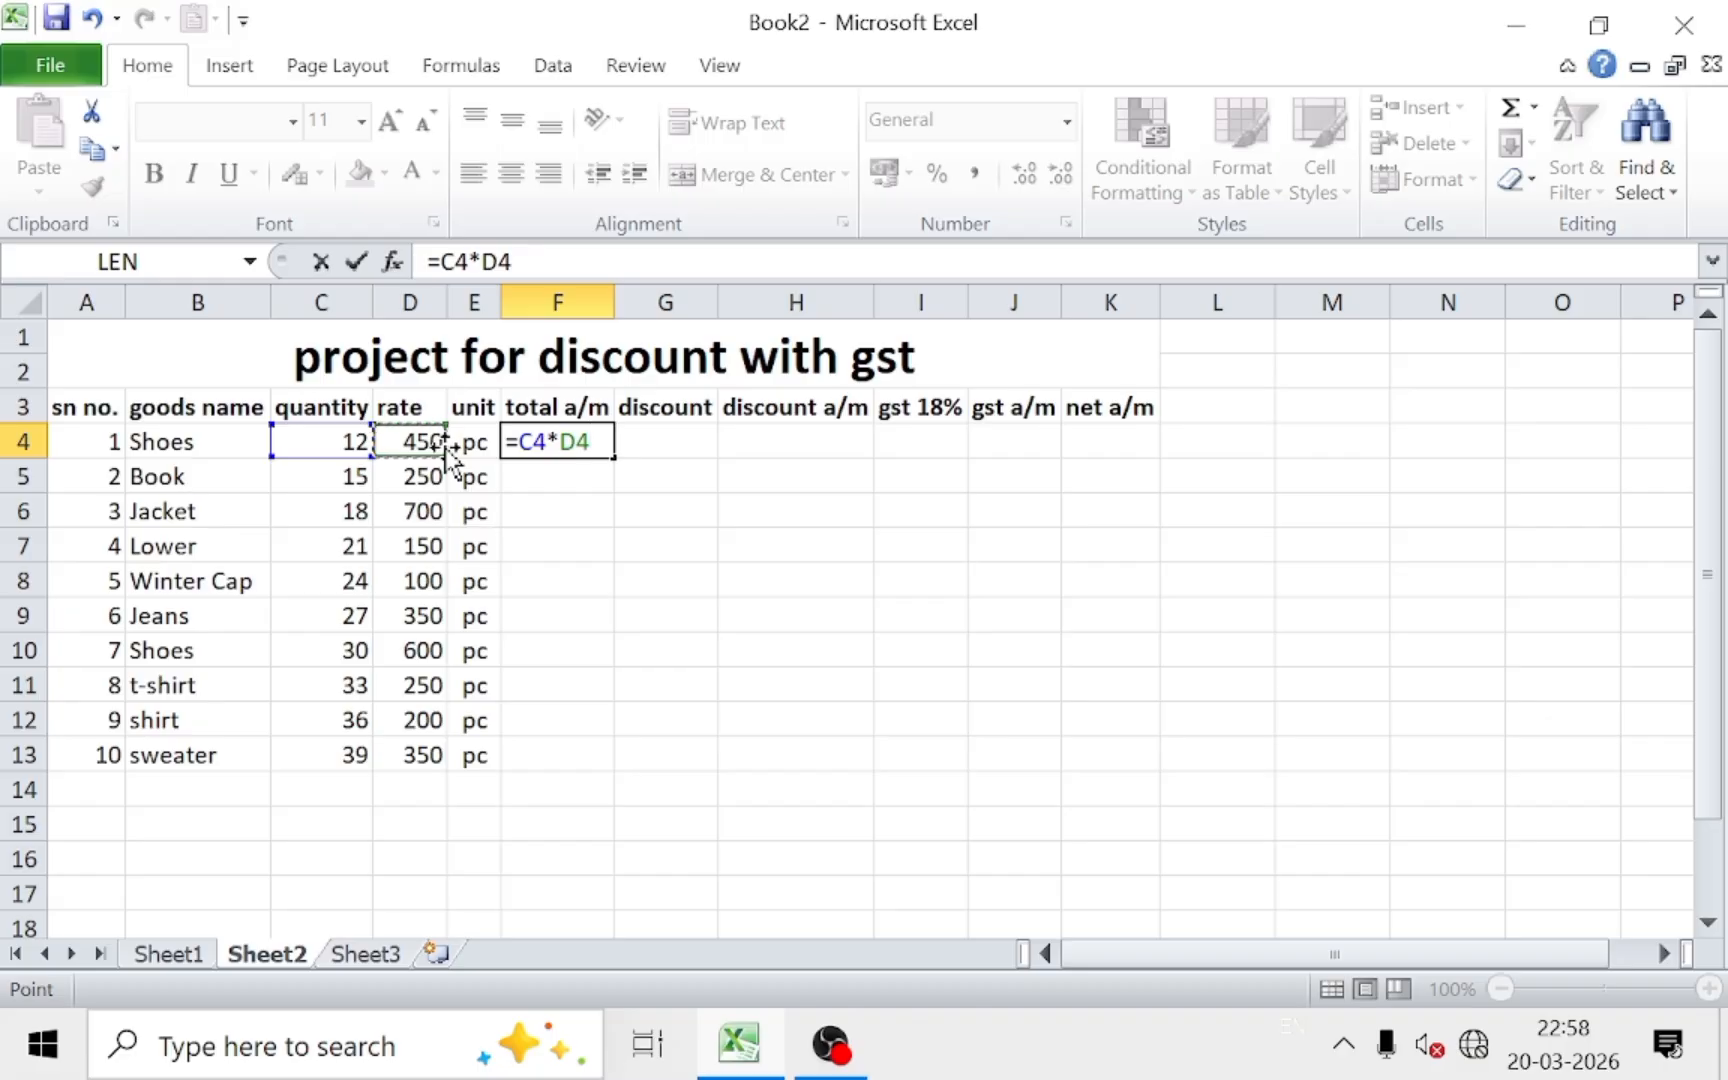
pyautogui.press('Return')
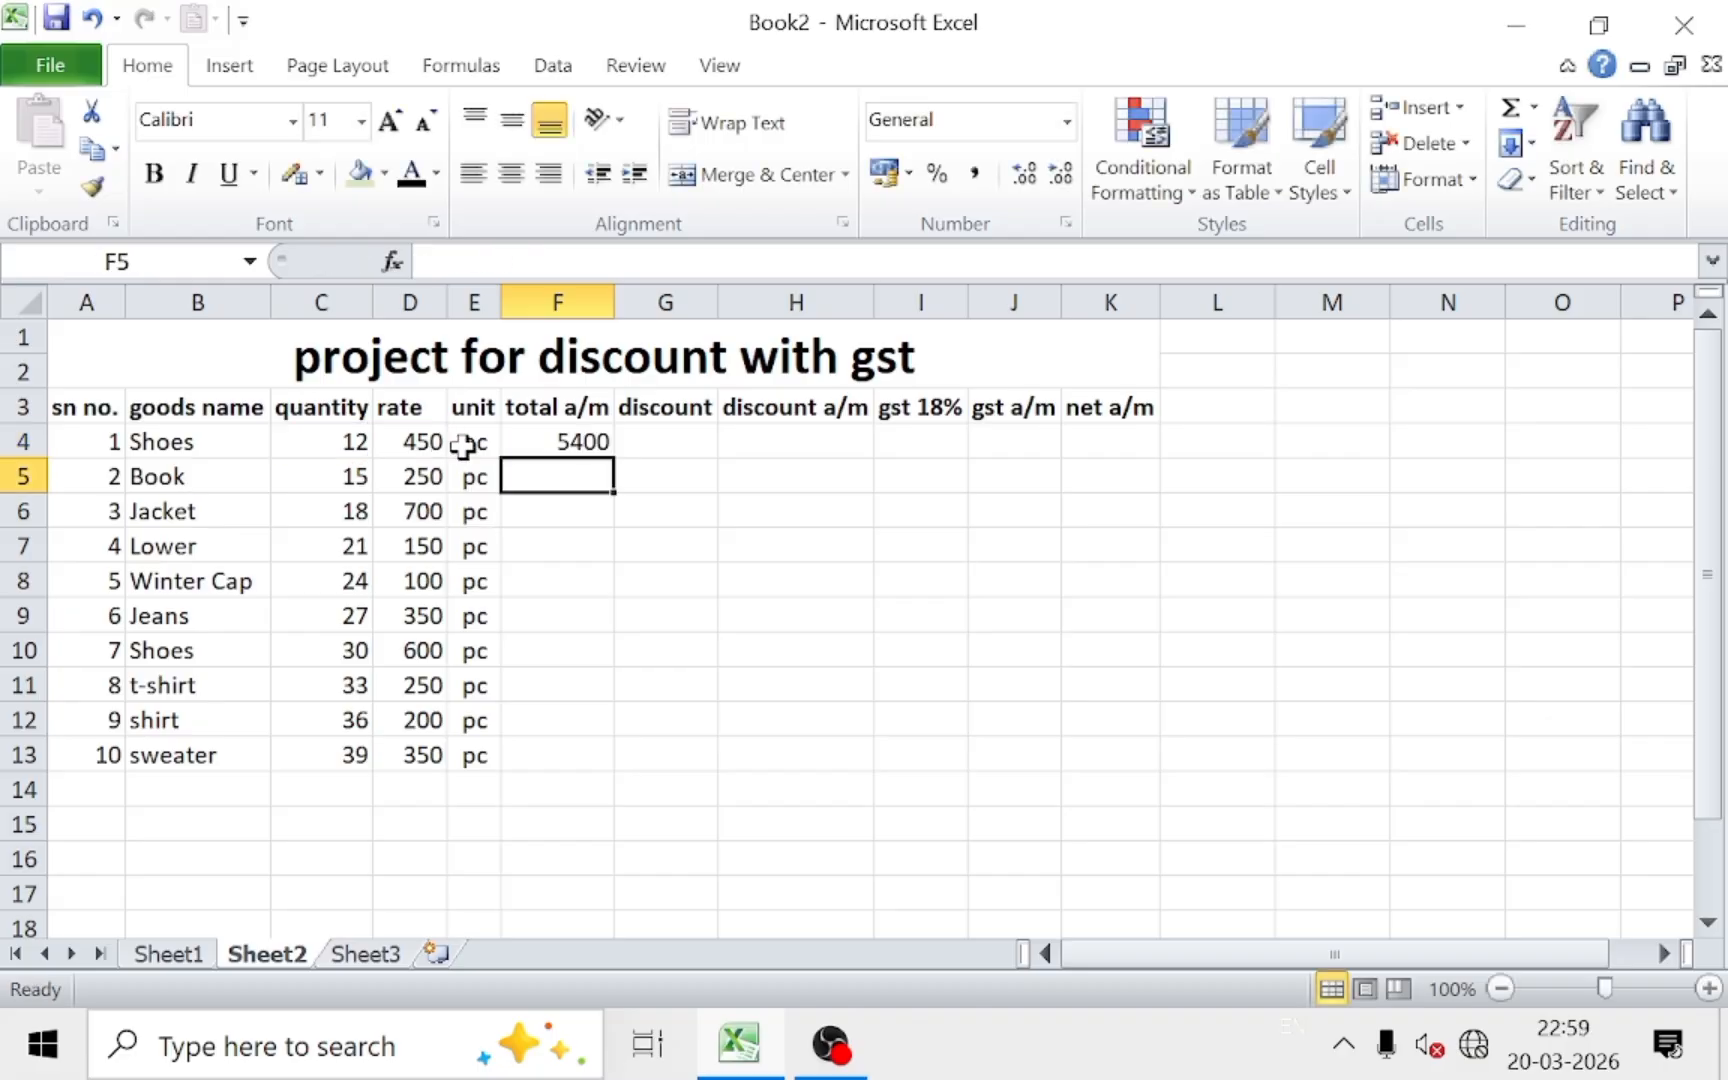
# Step: Fill the total amount formula from cell F4 down to F13
pyautogui.click(577, 447)
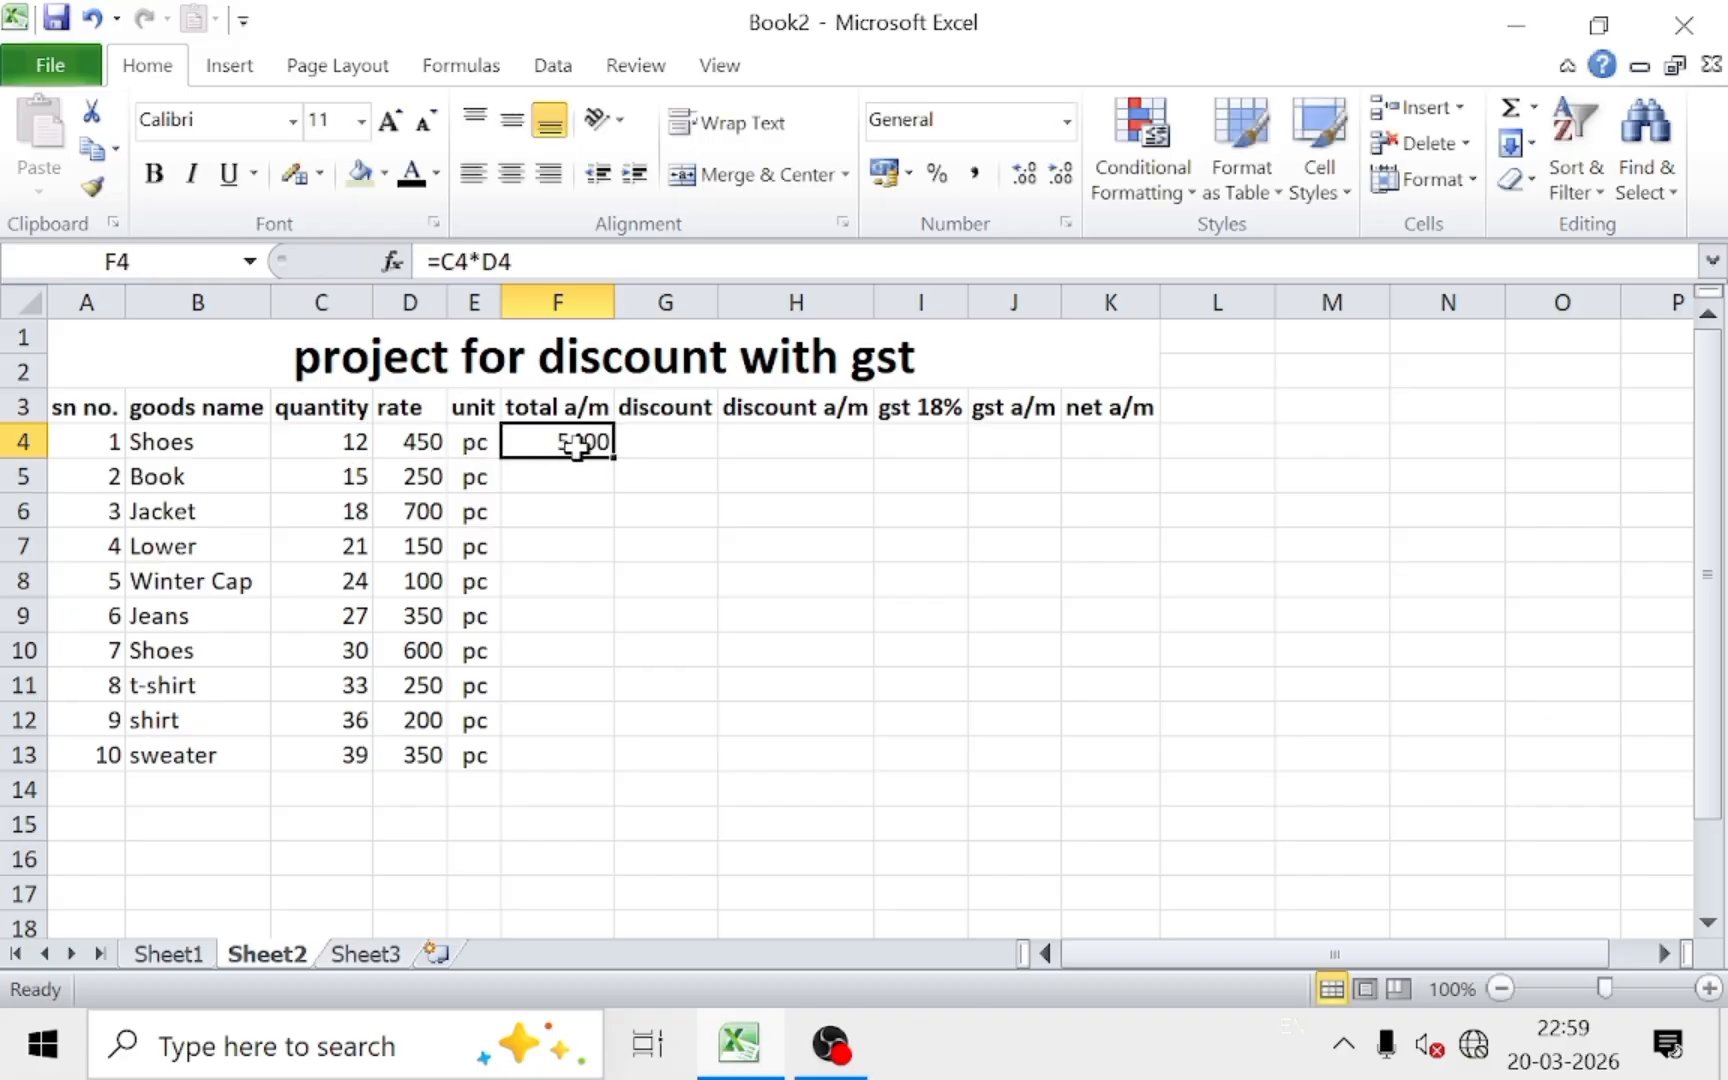
pyautogui.click(413, 447)
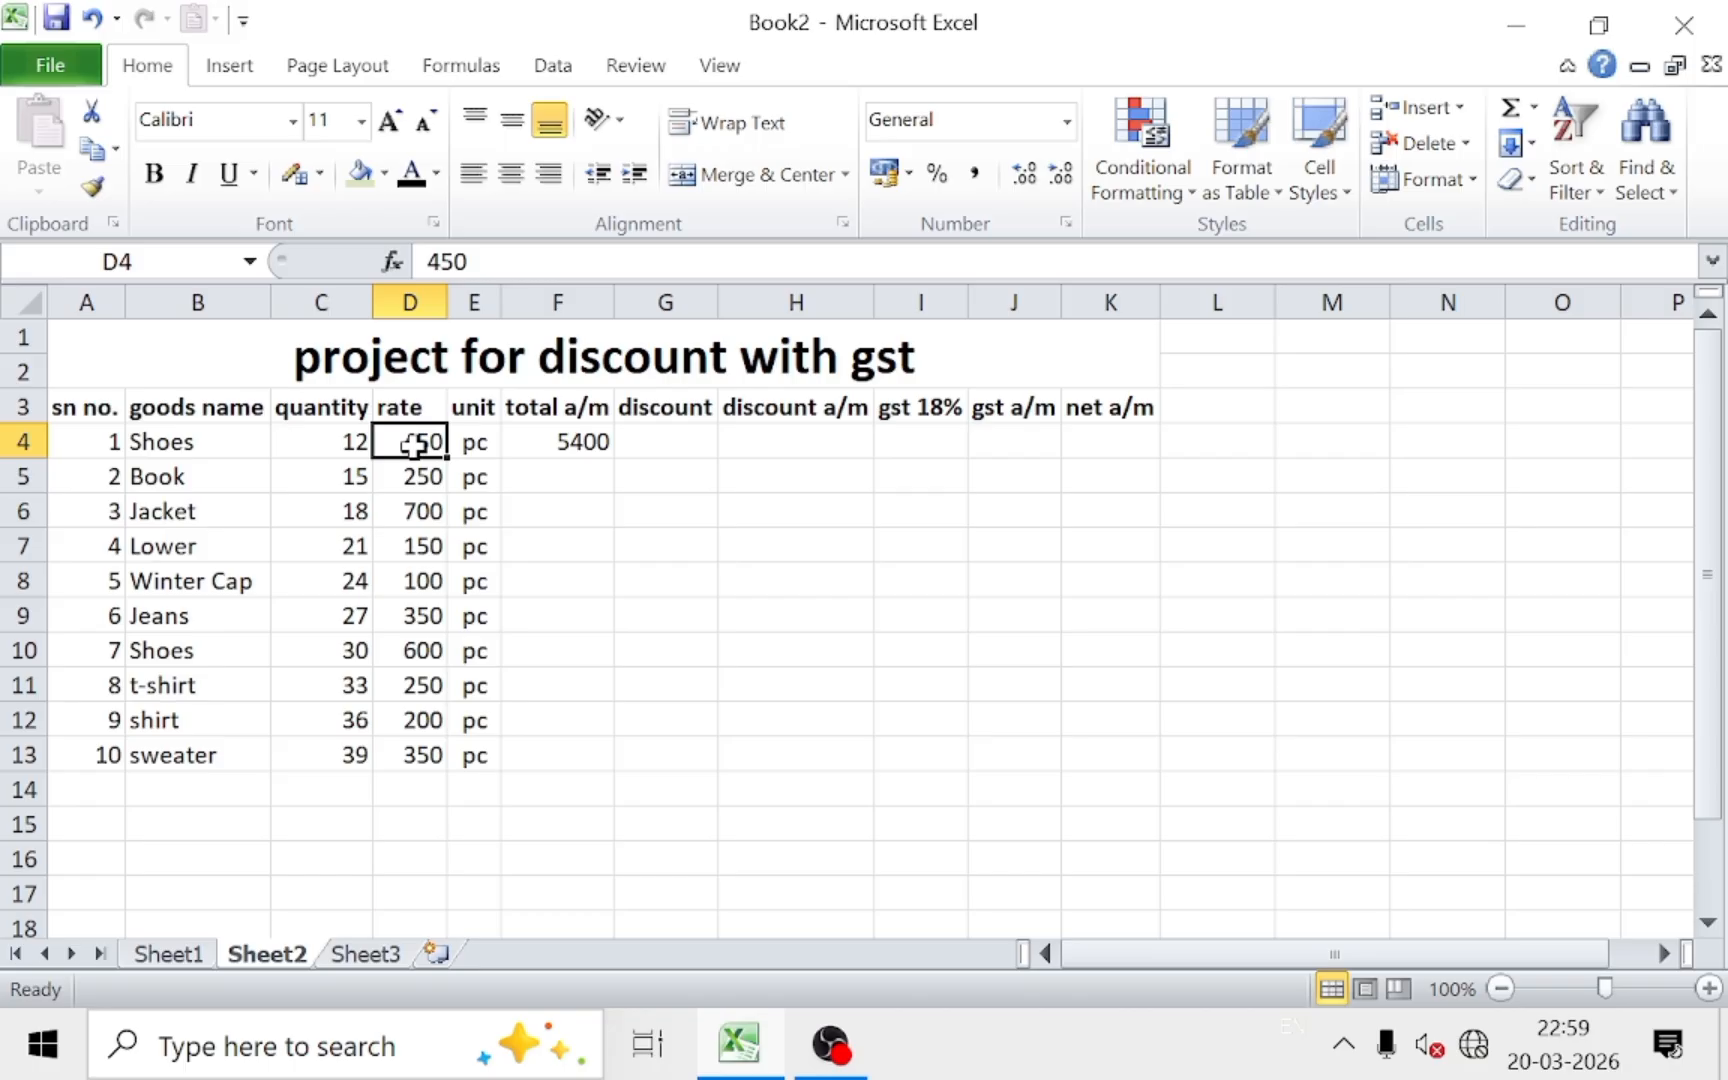
pyautogui.click(331, 445)
pyautogui.click(598, 447)
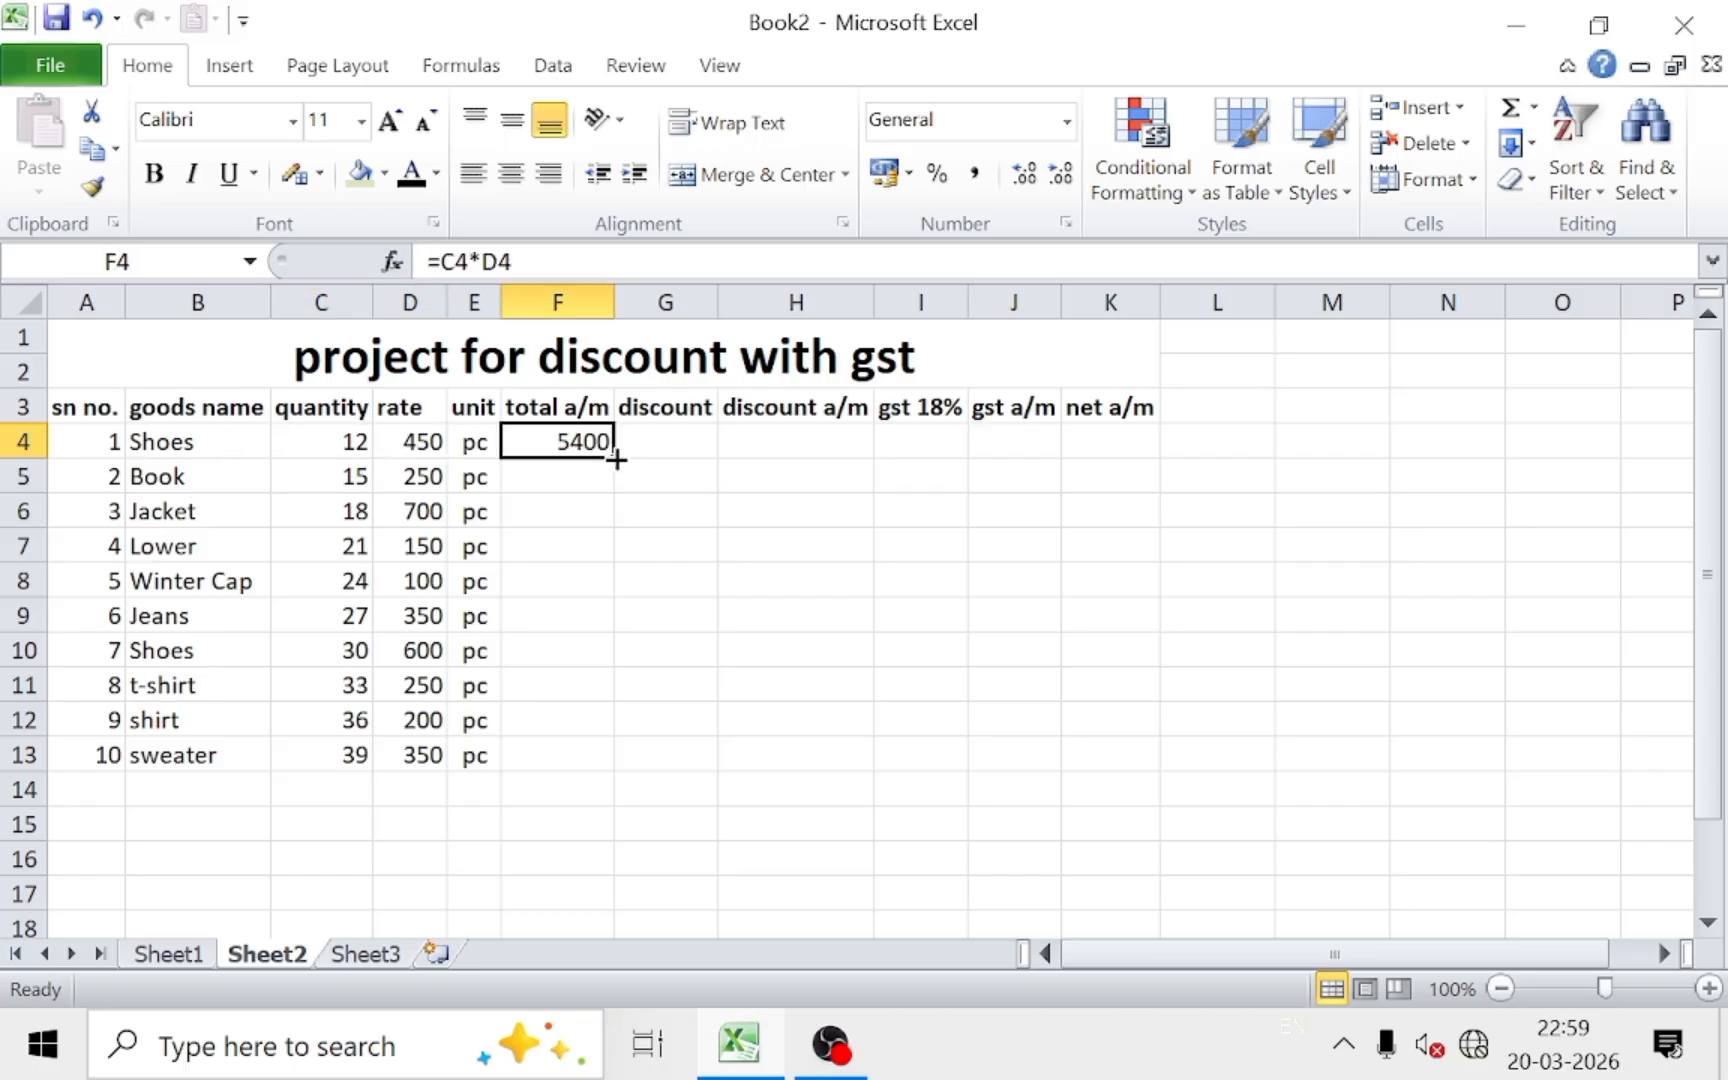
pyautogui.moveTo(616, 459); pyautogui.dragTo(604, 760)
pyautogui.click(713, 606)
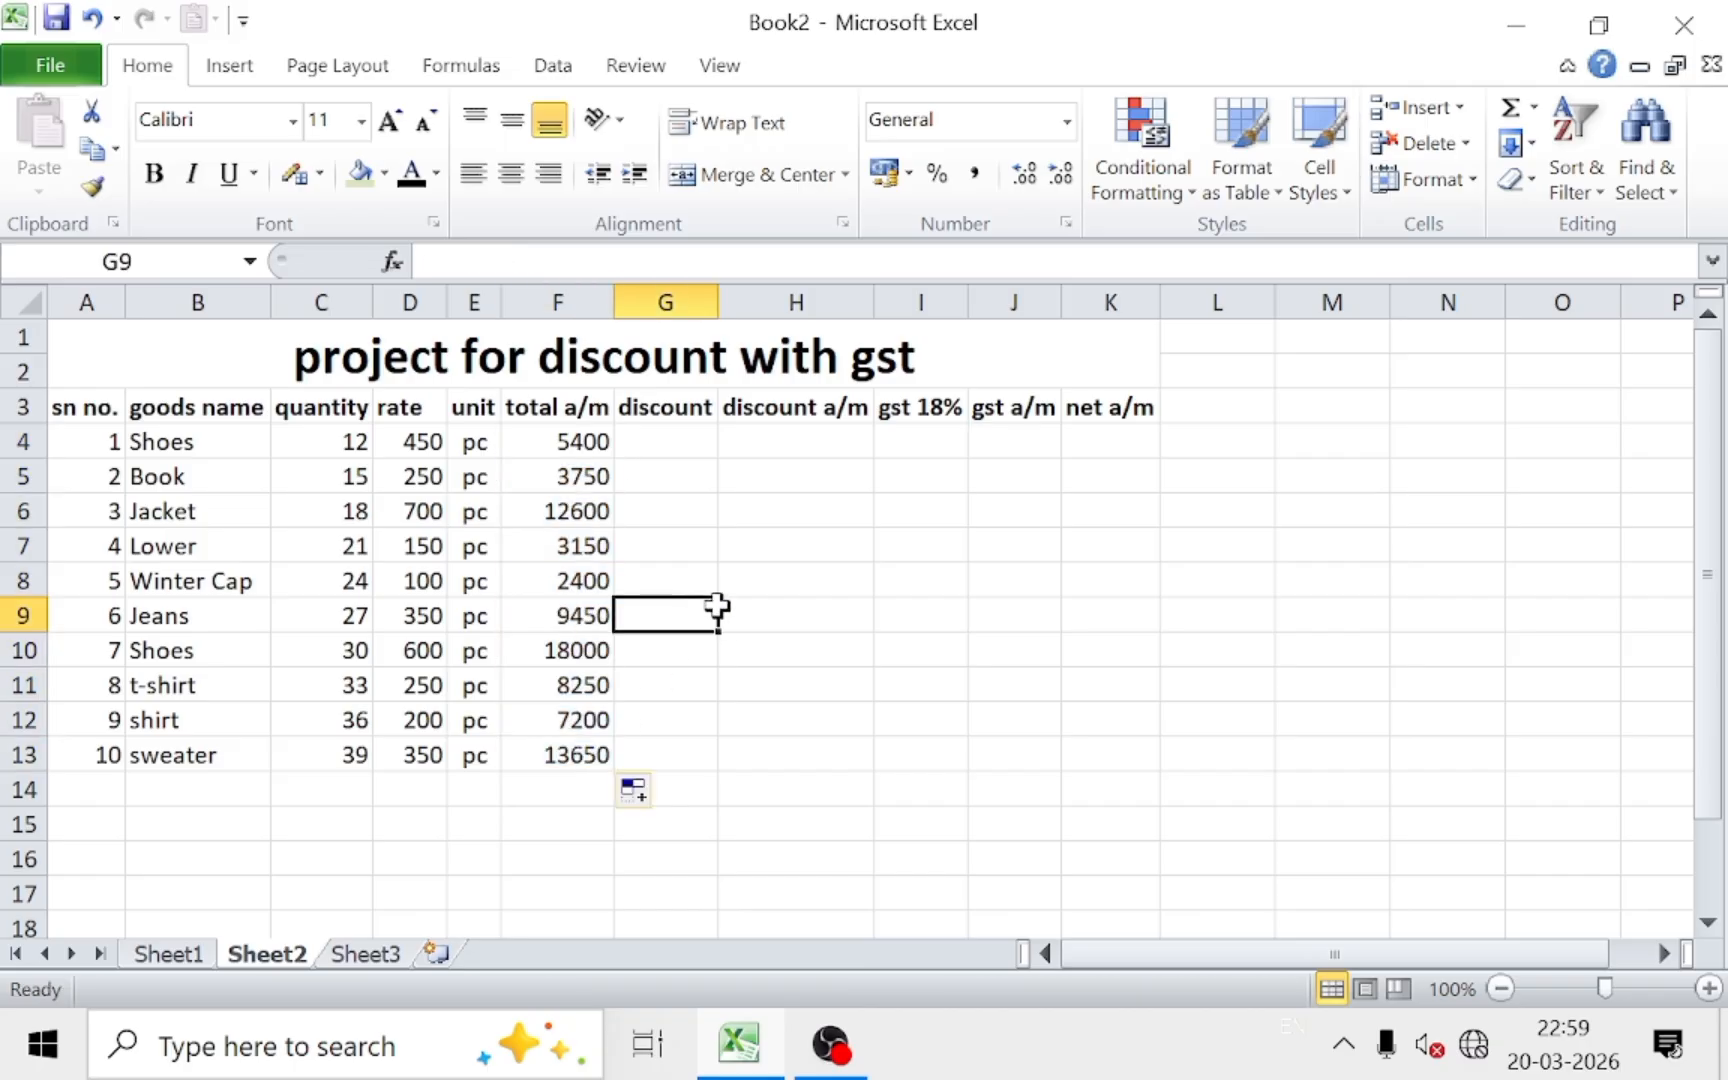
# Step: Enter the discount rates 5%, 2.5%, 7%, 2% and 1% in cells G4 to G8
pyautogui.click(677, 448)
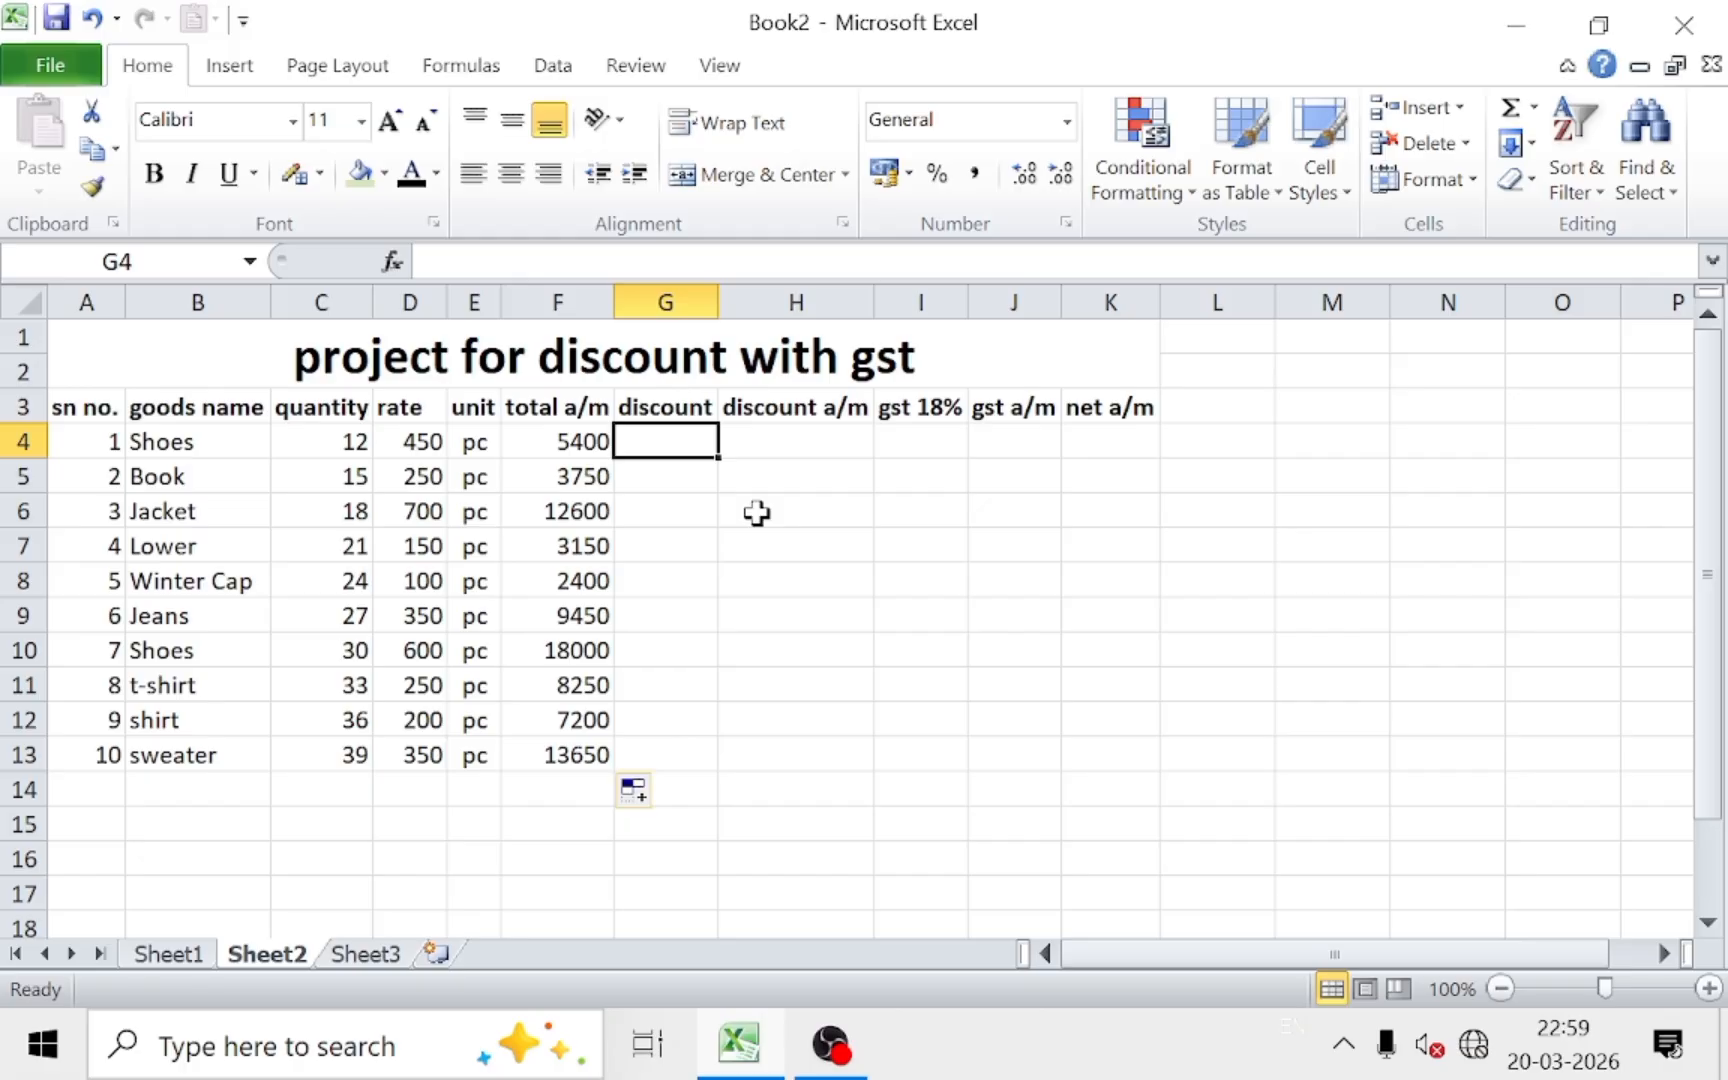
pyautogui.write('5%')
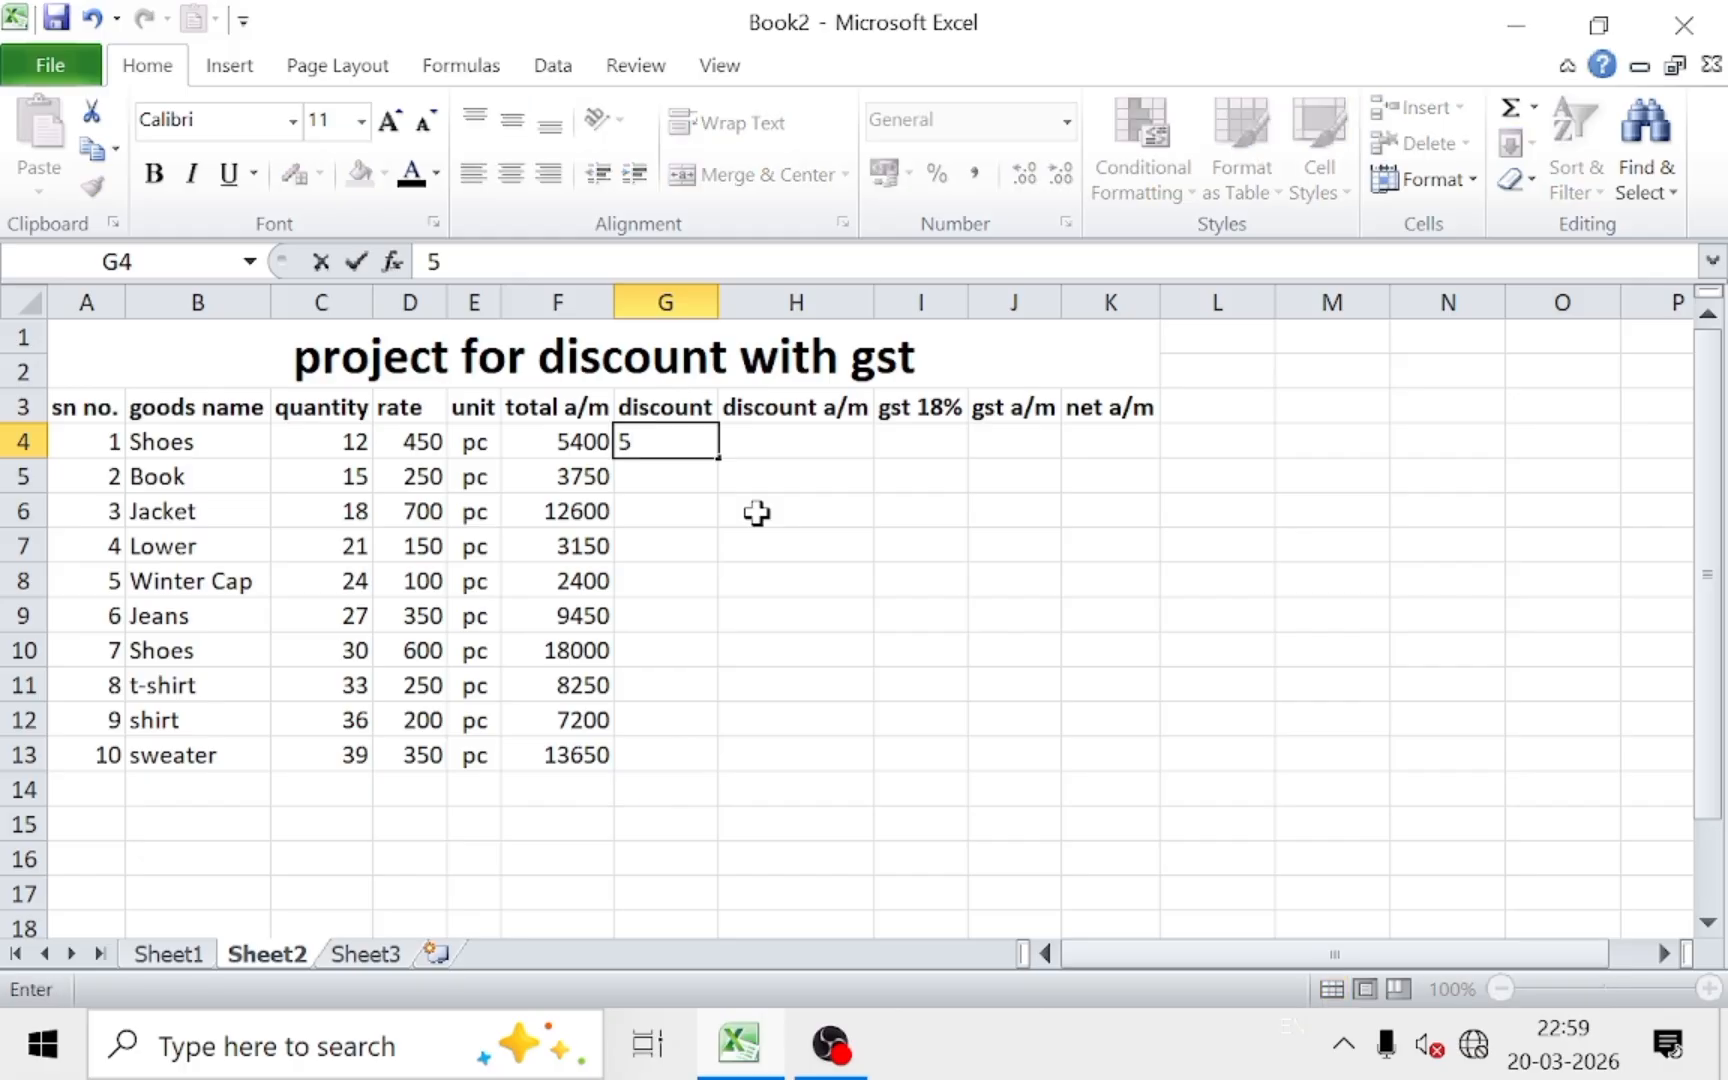
pyautogui.press('Return')
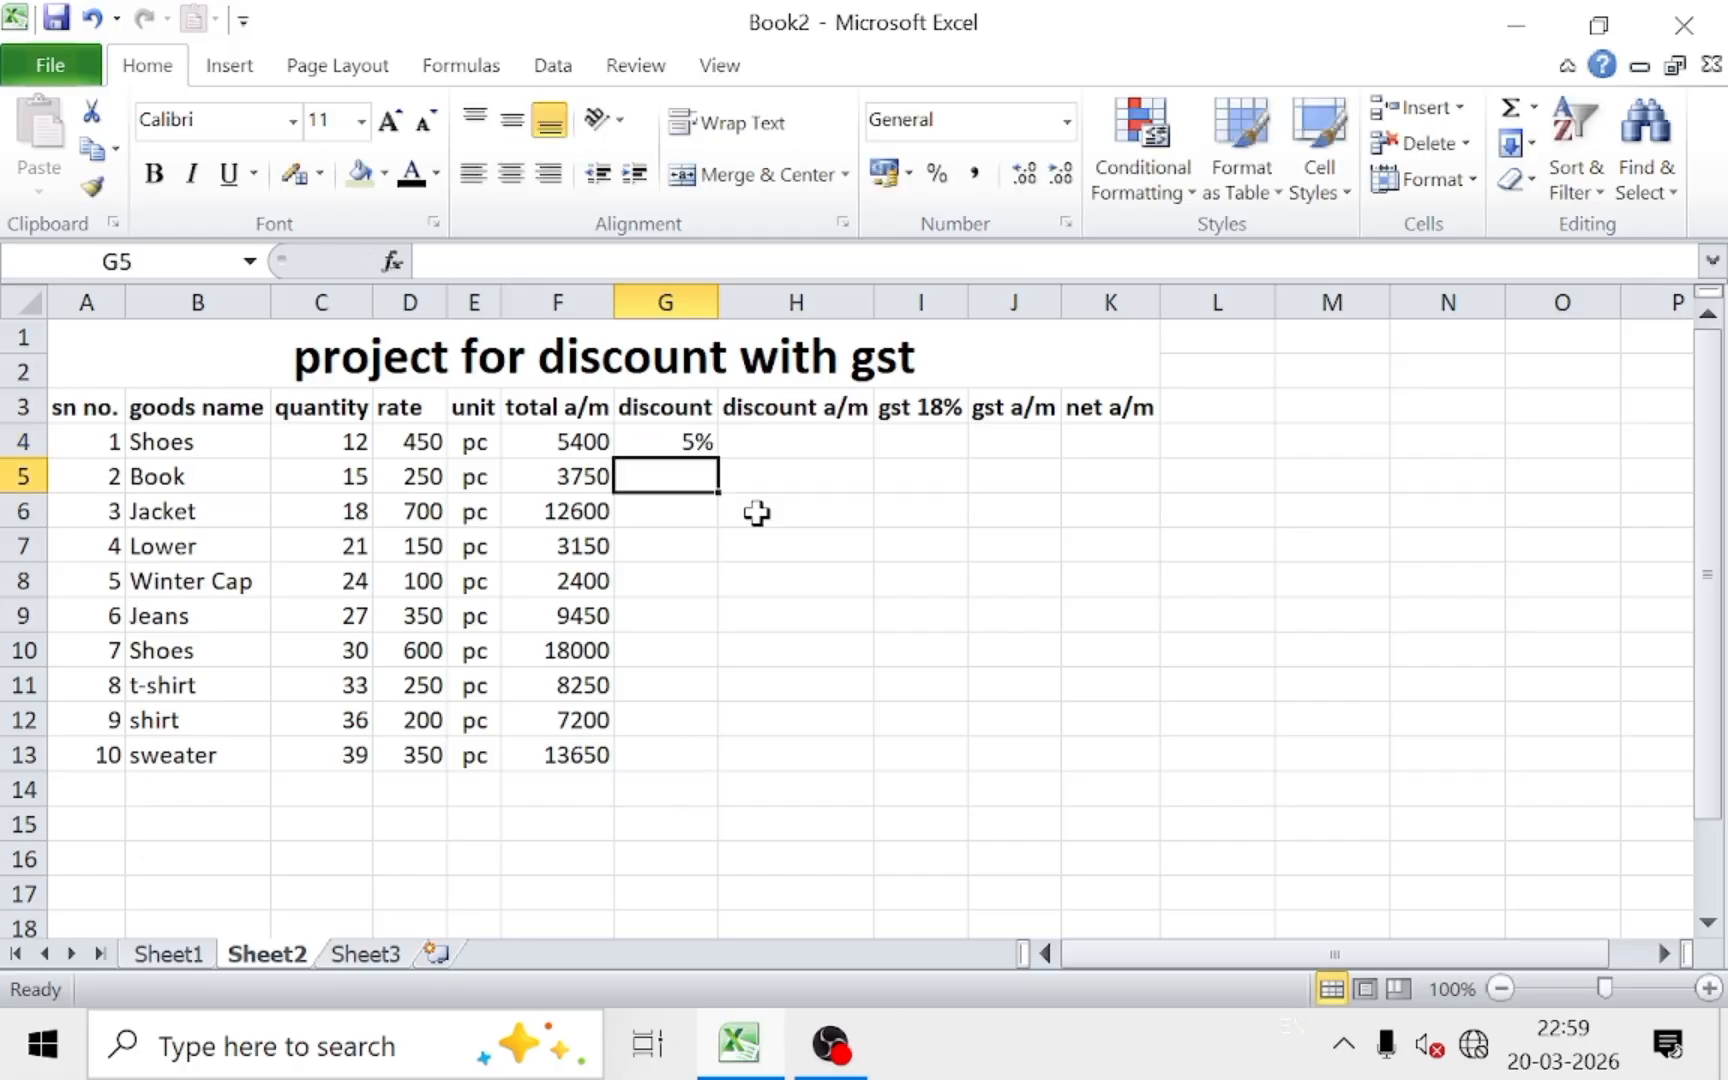
pyautogui.write('2.5%')
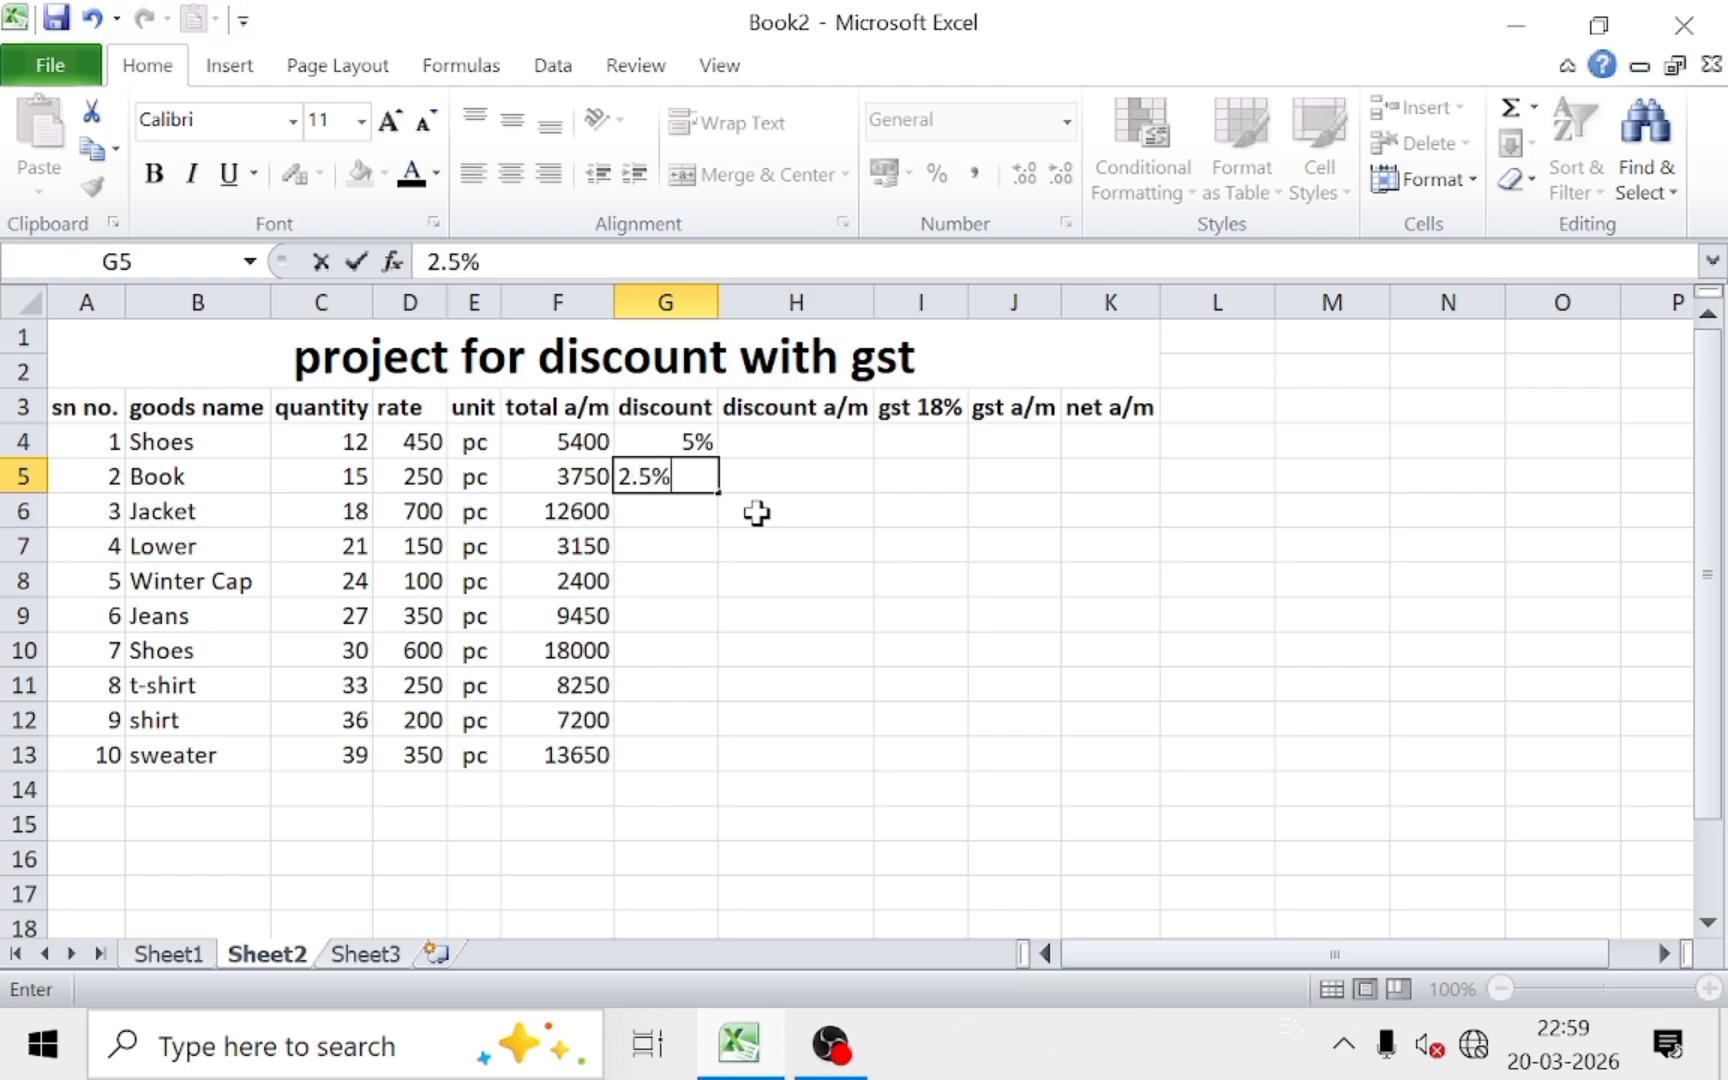
pyautogui.press('Return')
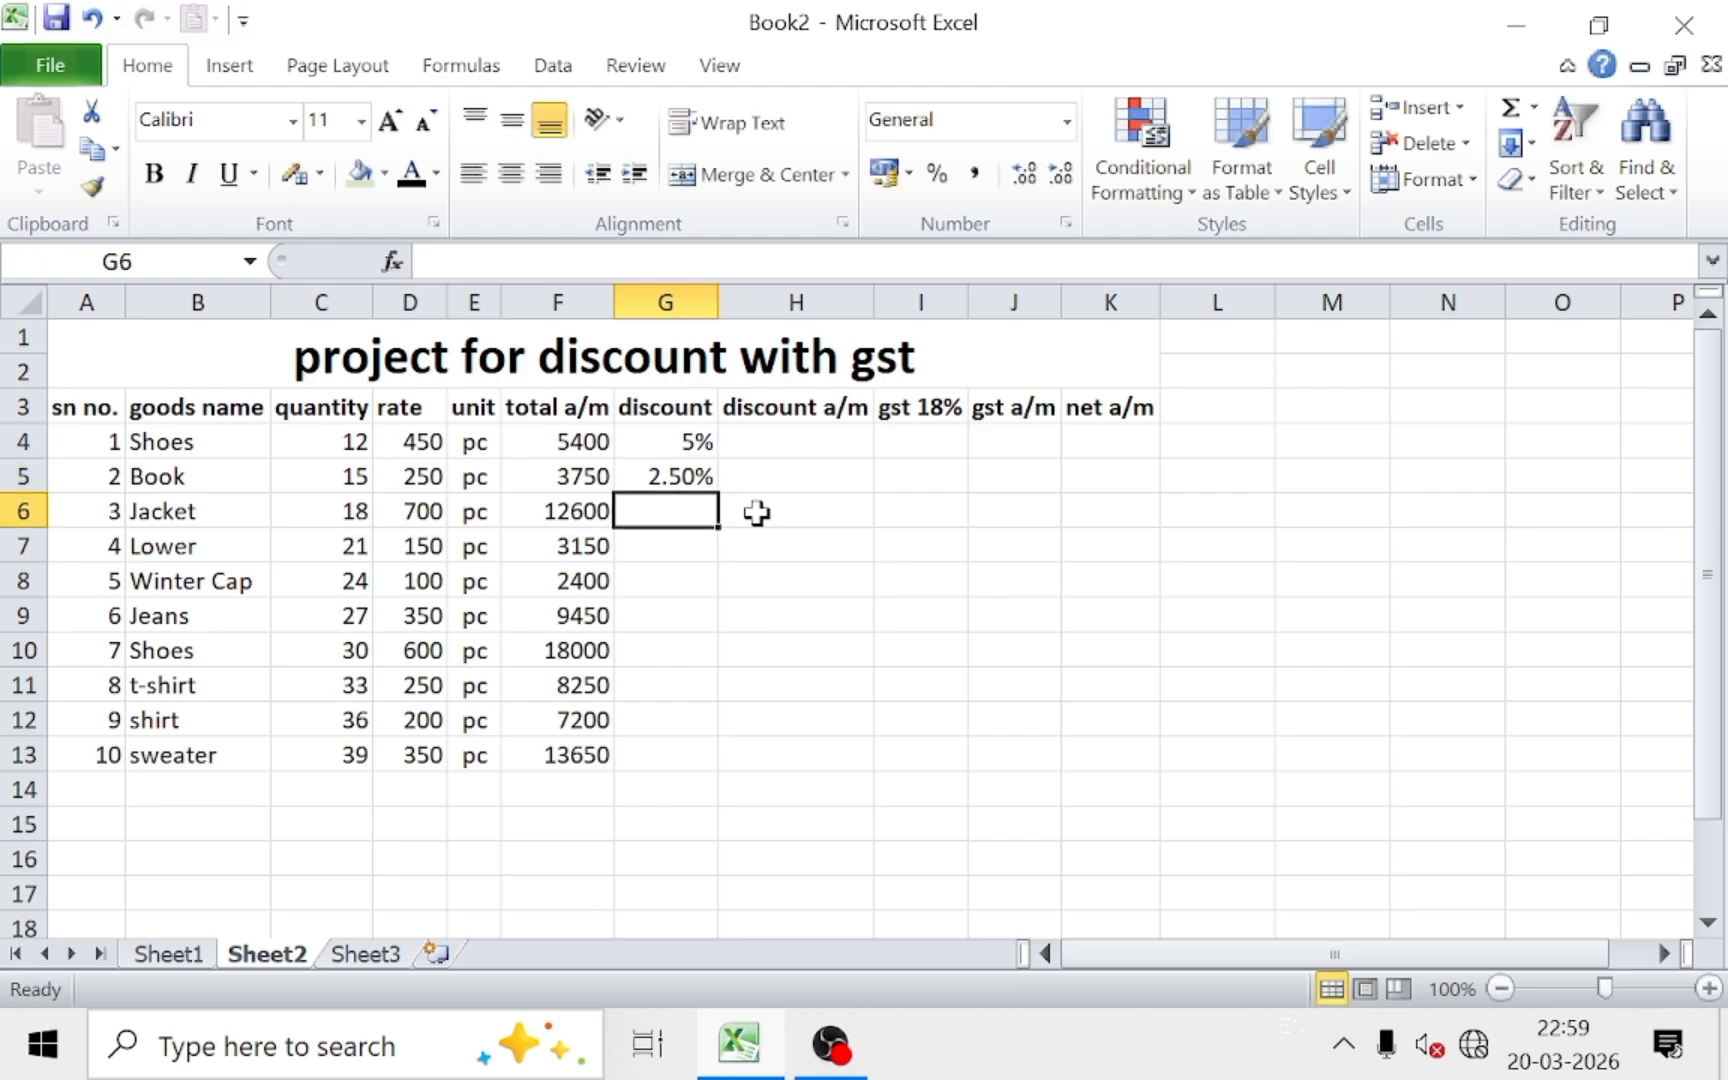
pyautogui.write('7%')
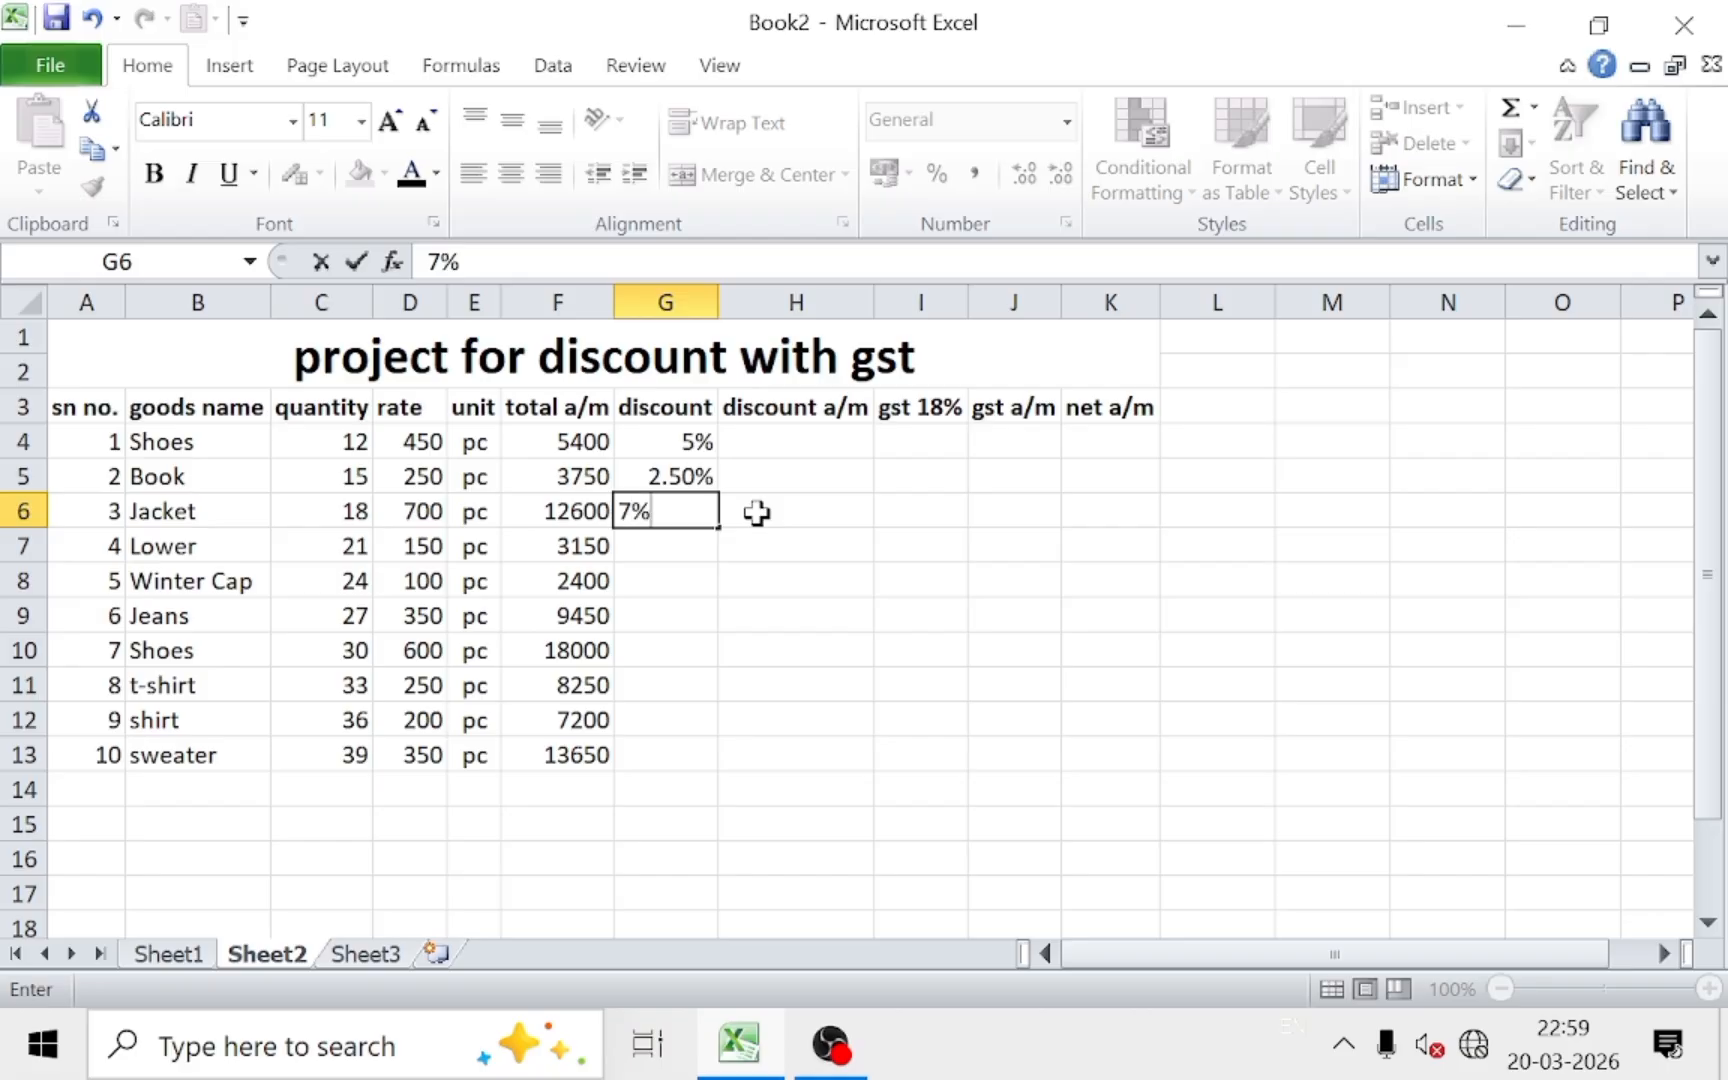
pyautogui.press('Return')
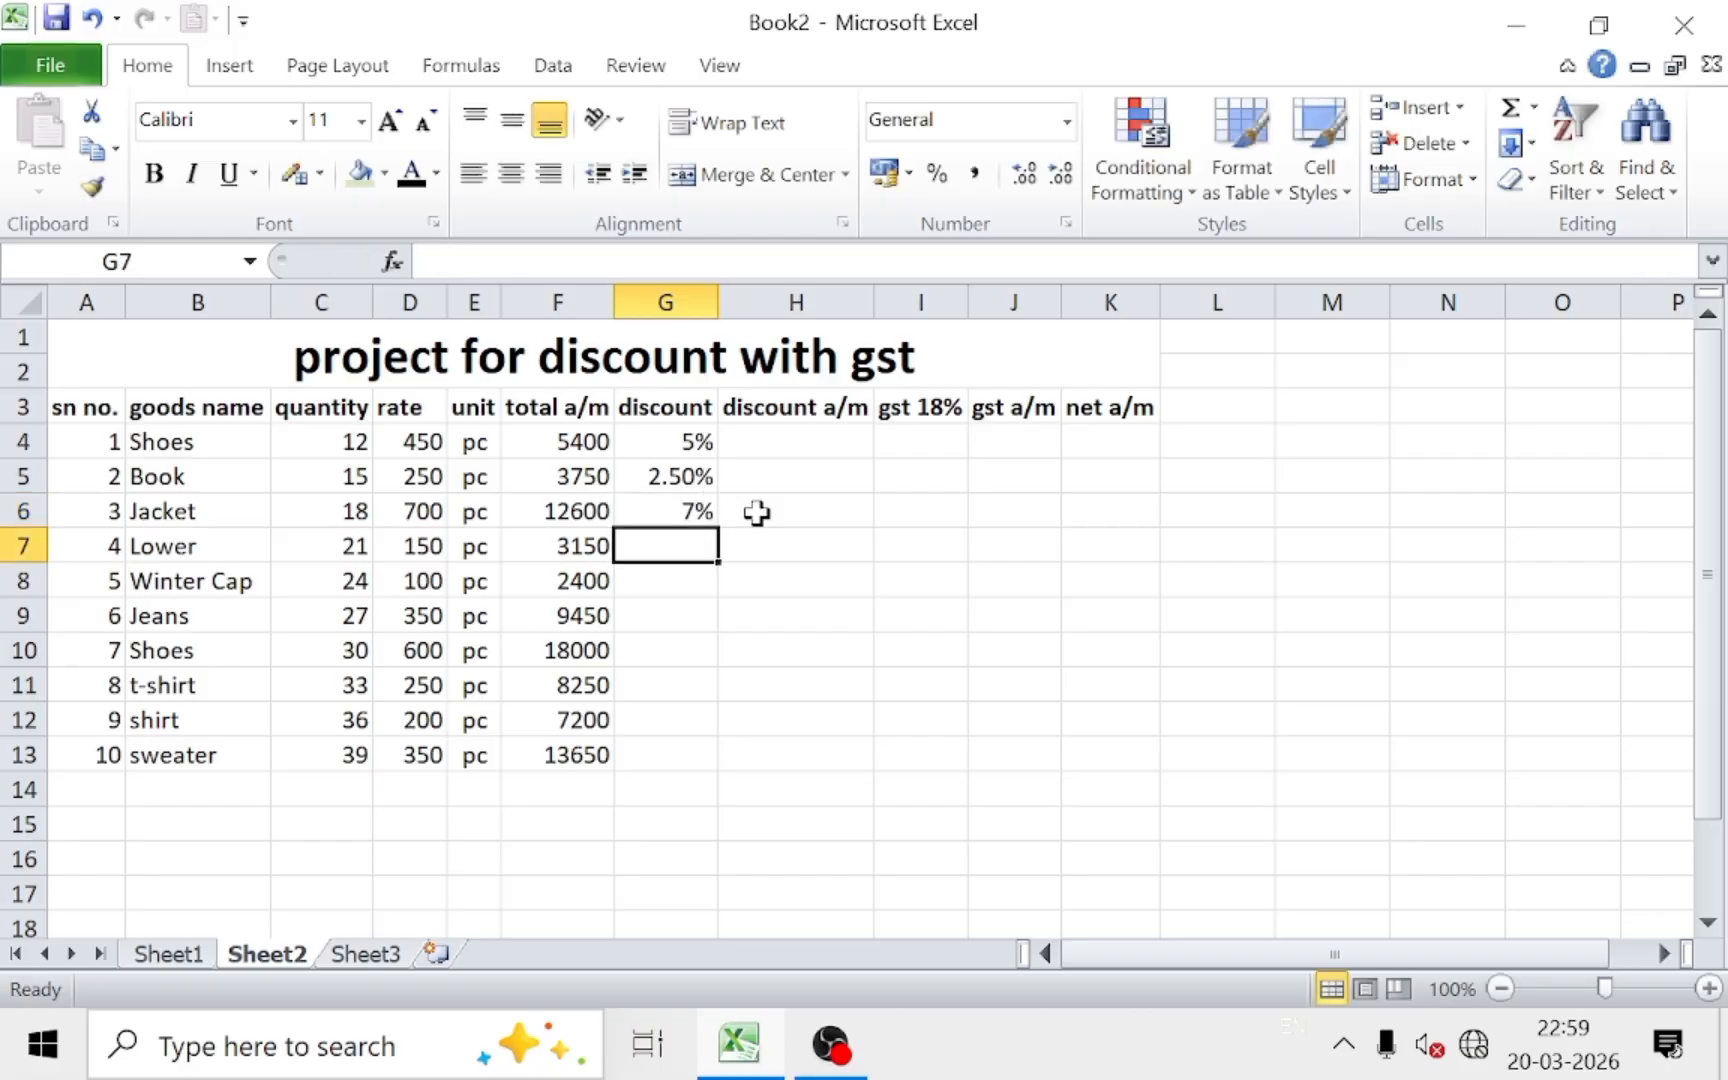
pyautogui.write('2%')
pyautogui.press('Return')
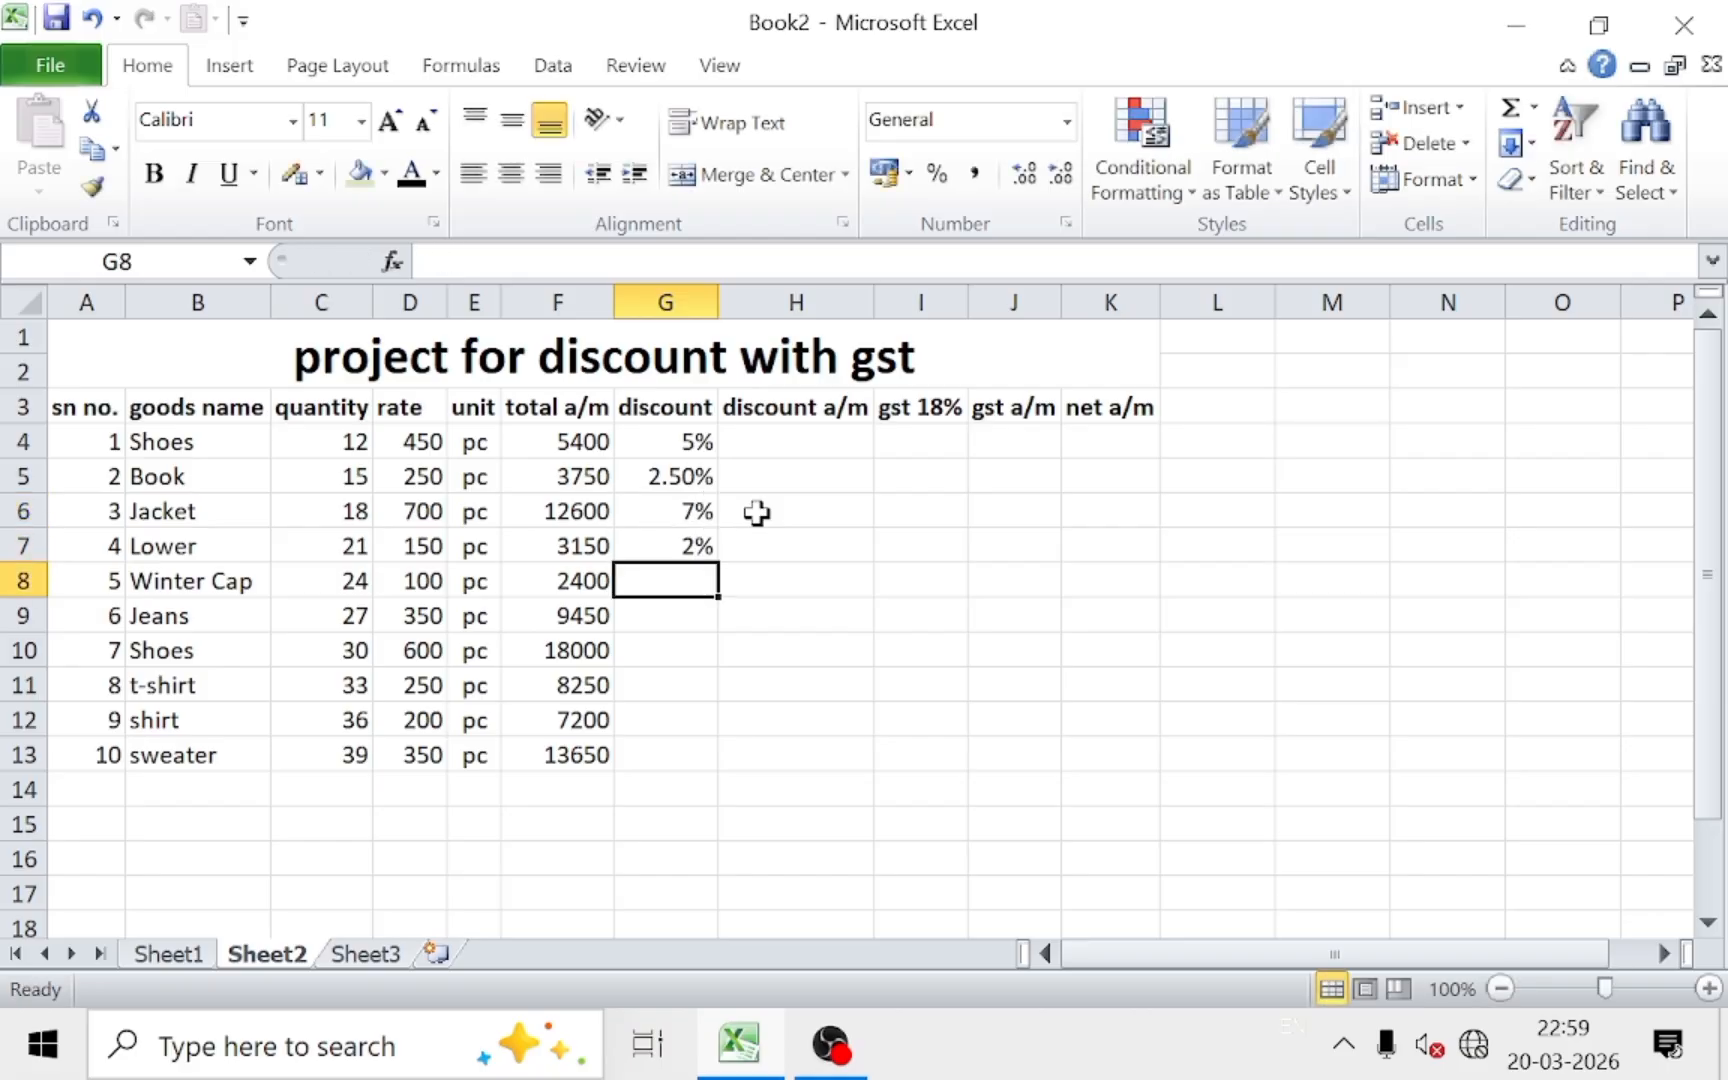
pyautogui.write('1%')
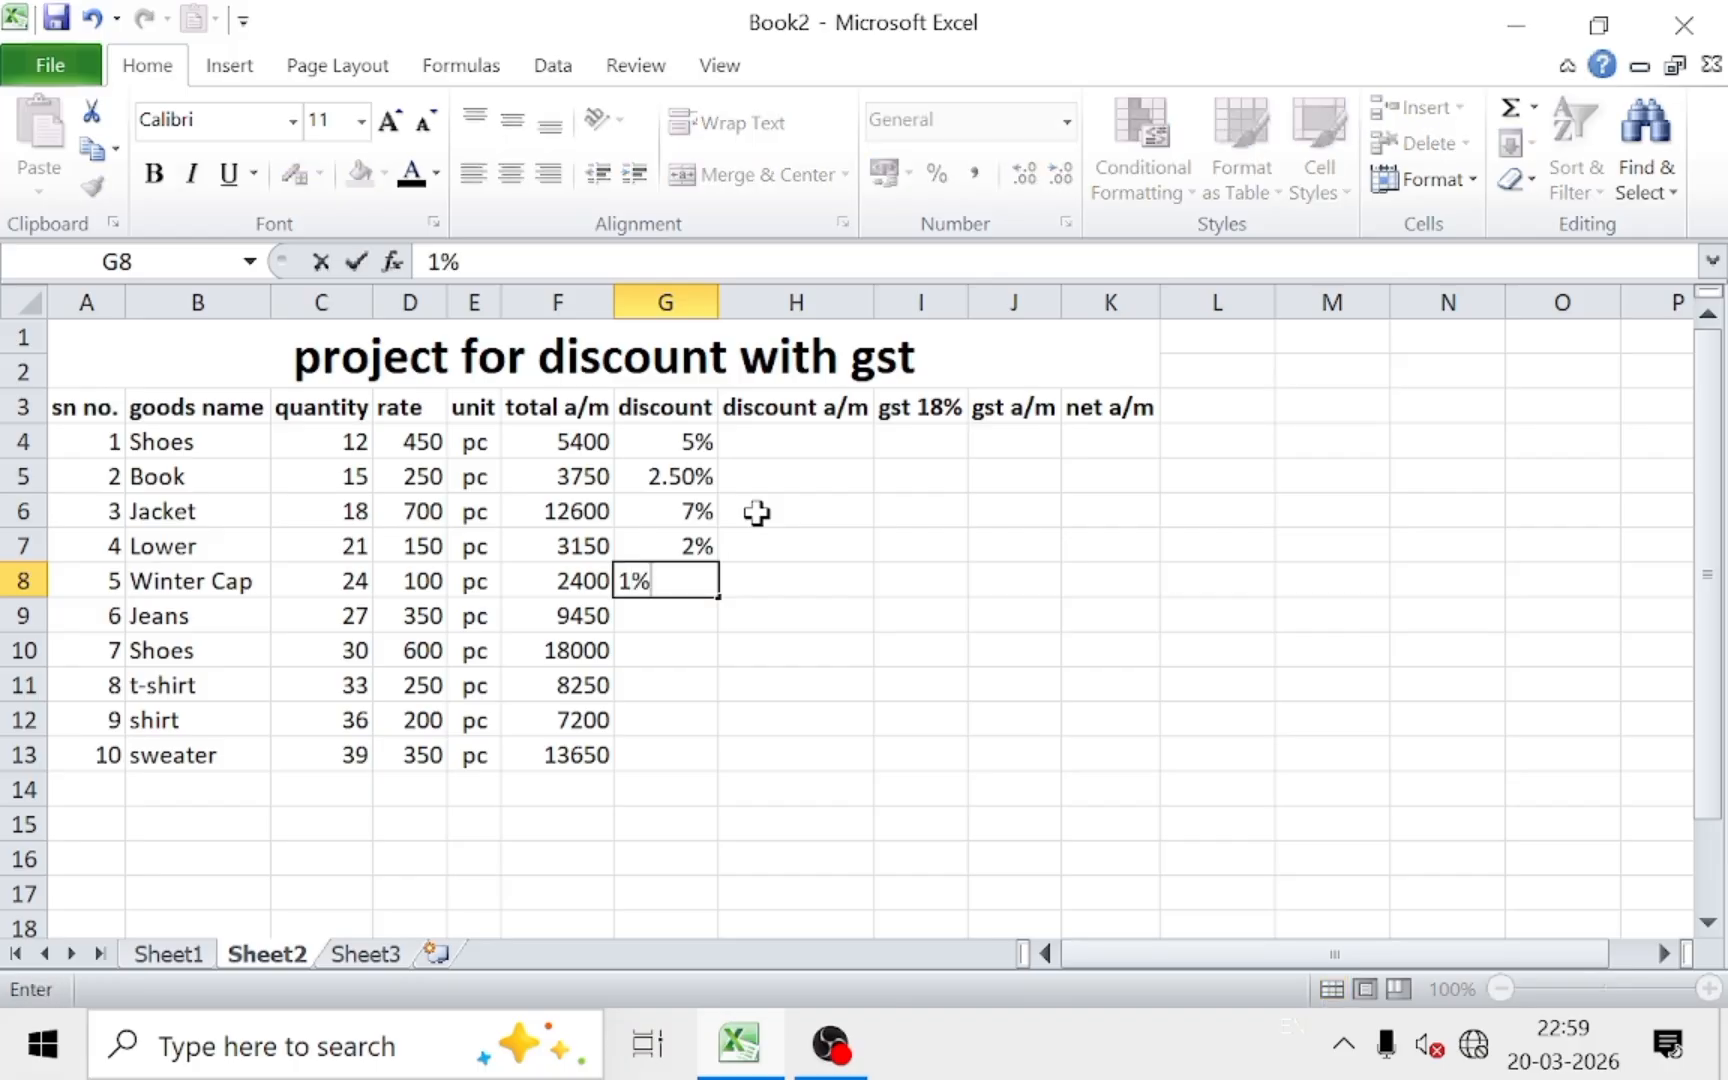
pyautogui.press('Return')
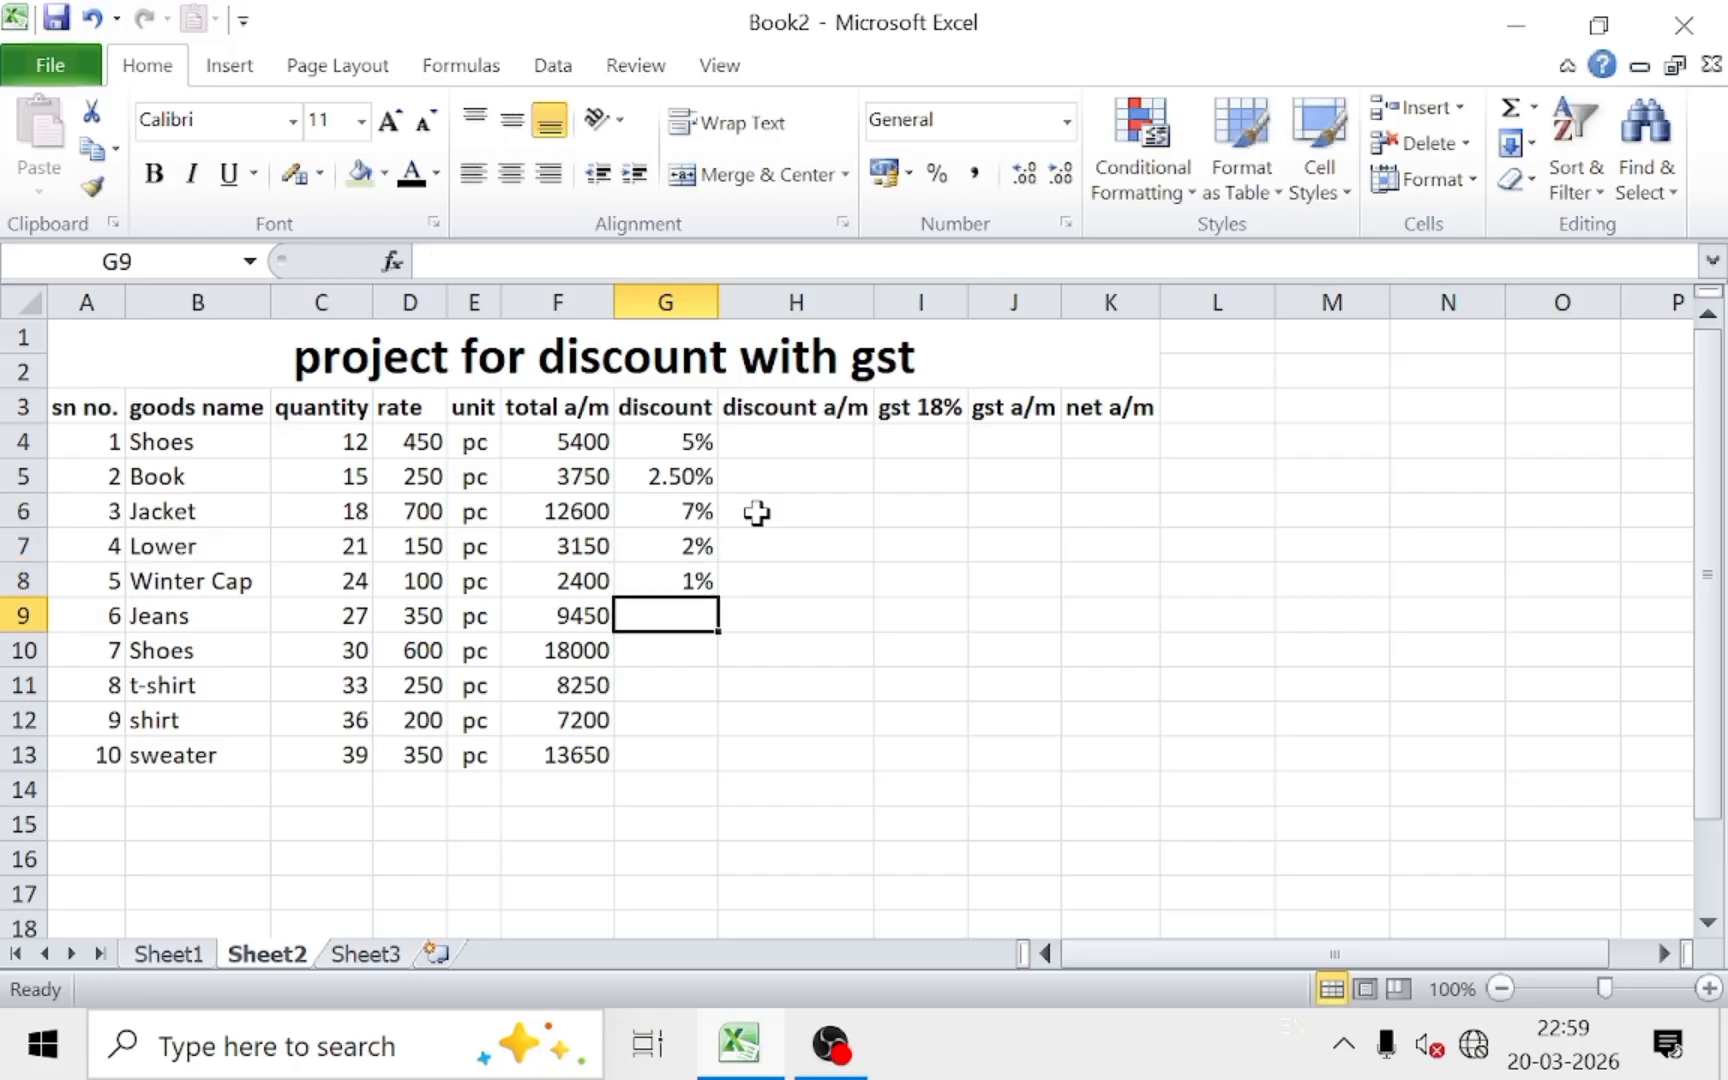
# Step: Enter the discount rates 3%, 6%, 4%, 5.50% and 2.50% in cells G9 to G13
pyautogui.write('3%')
pyautogui.press('Return')
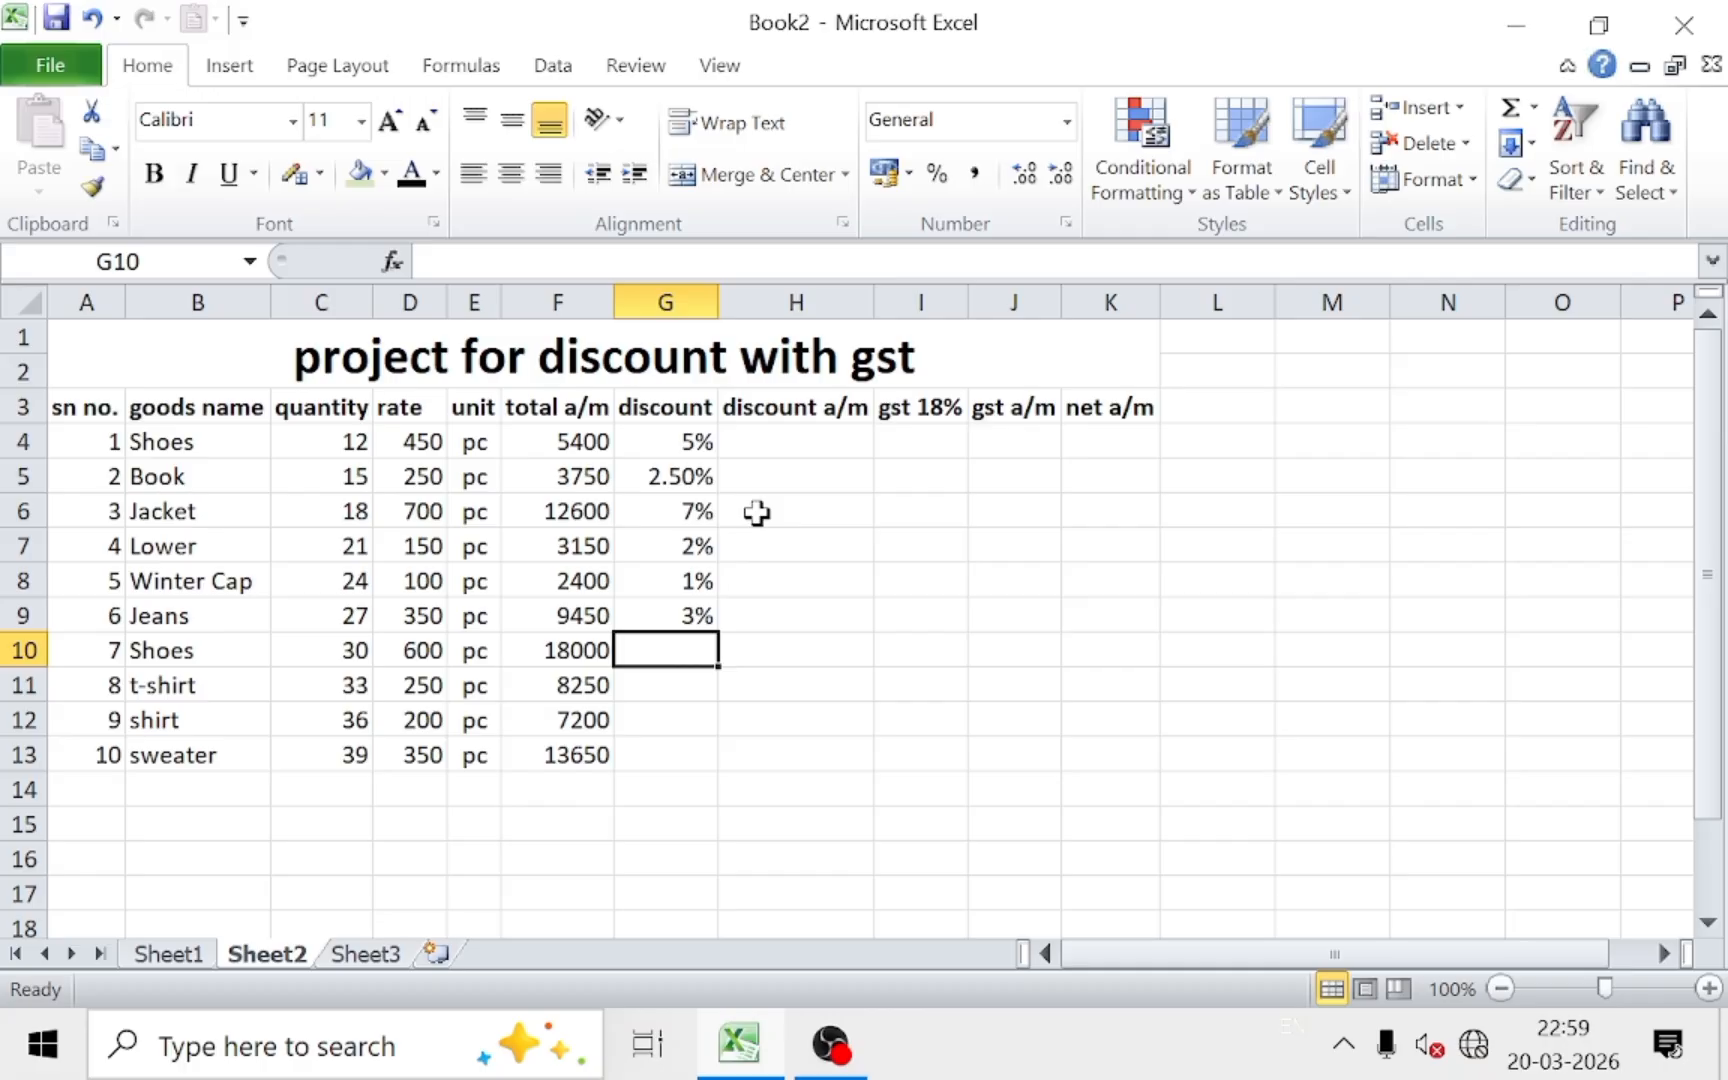
pyautogui.write('6%')
pyautogui.press('Return')
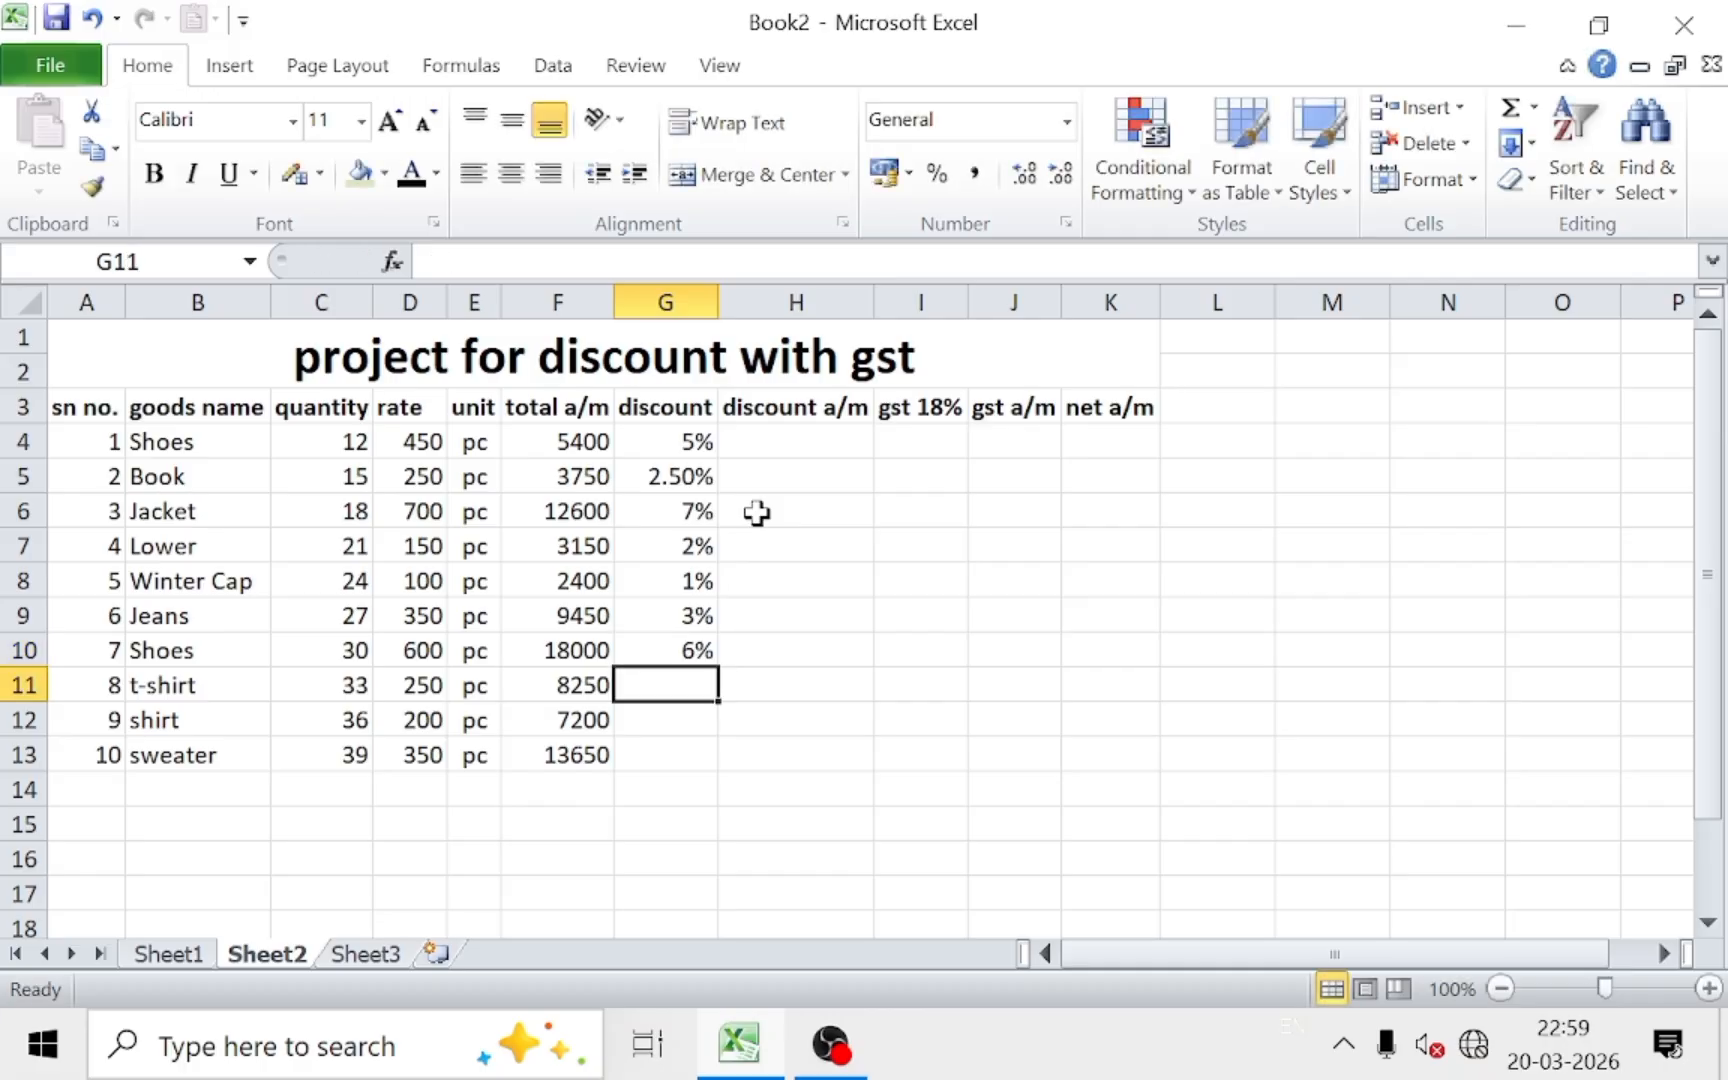
pyautogui.write('4%')
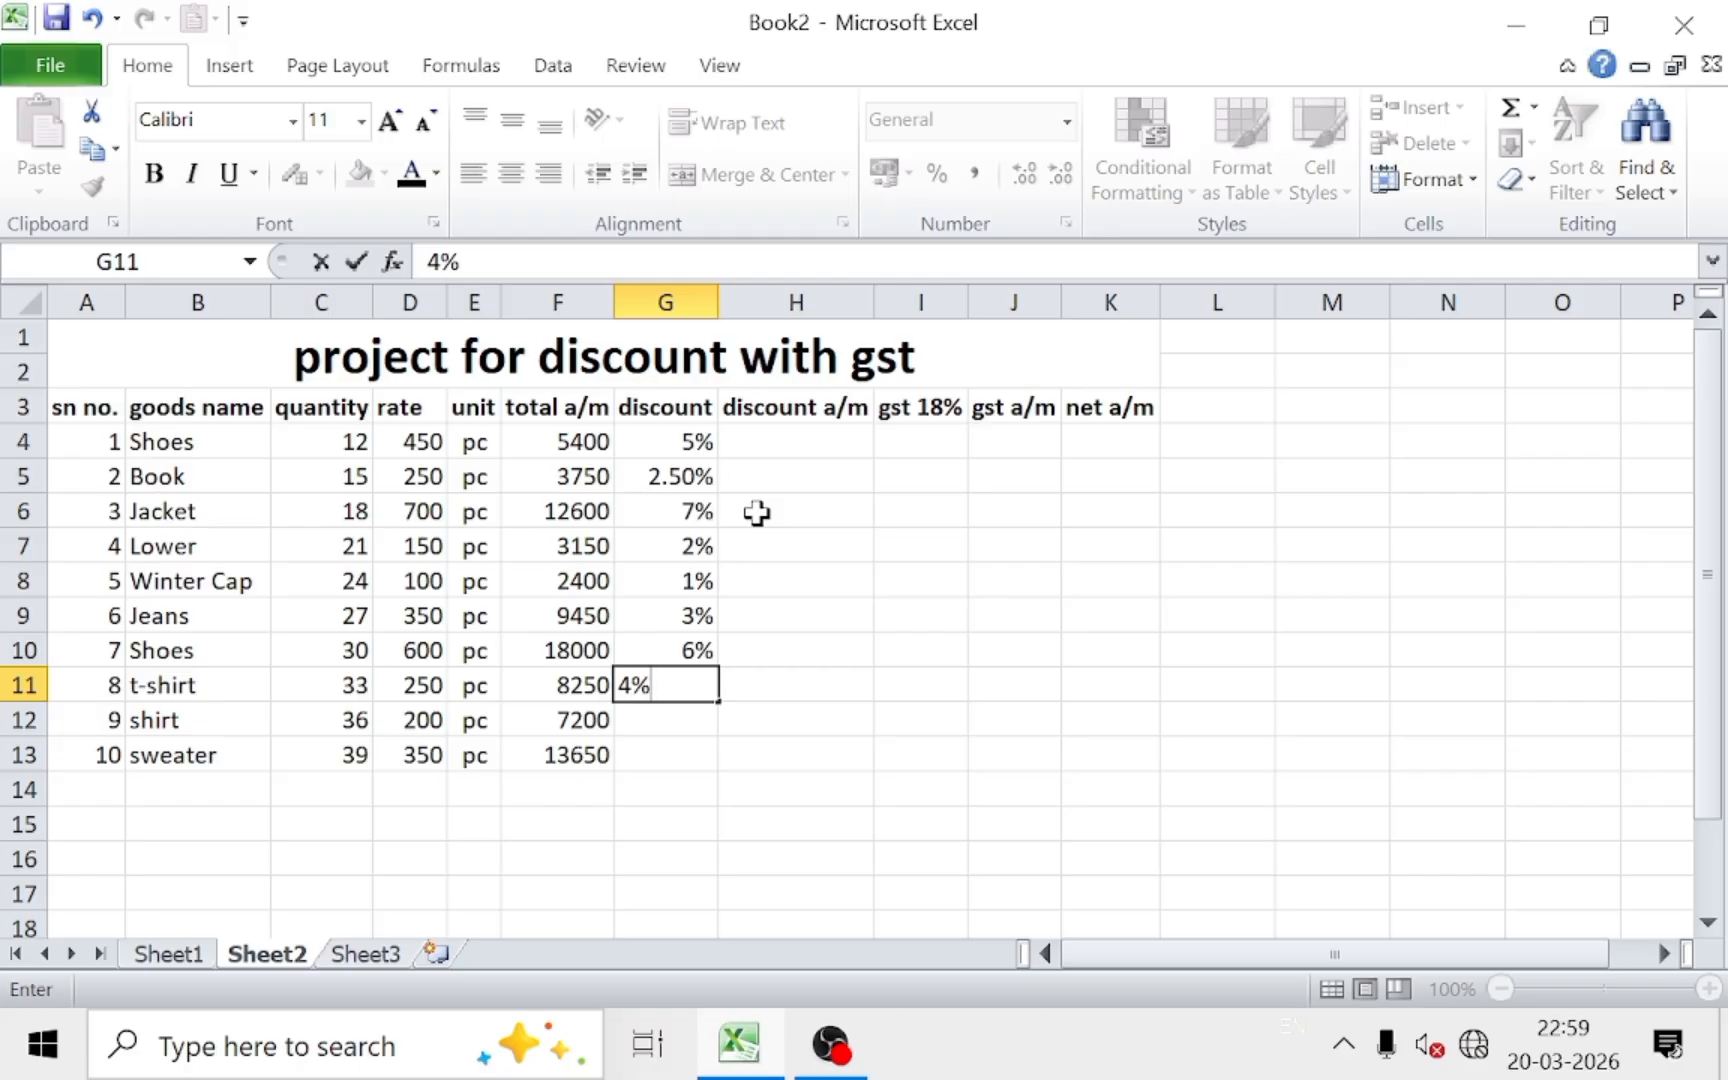
pyautogui.press('Return')
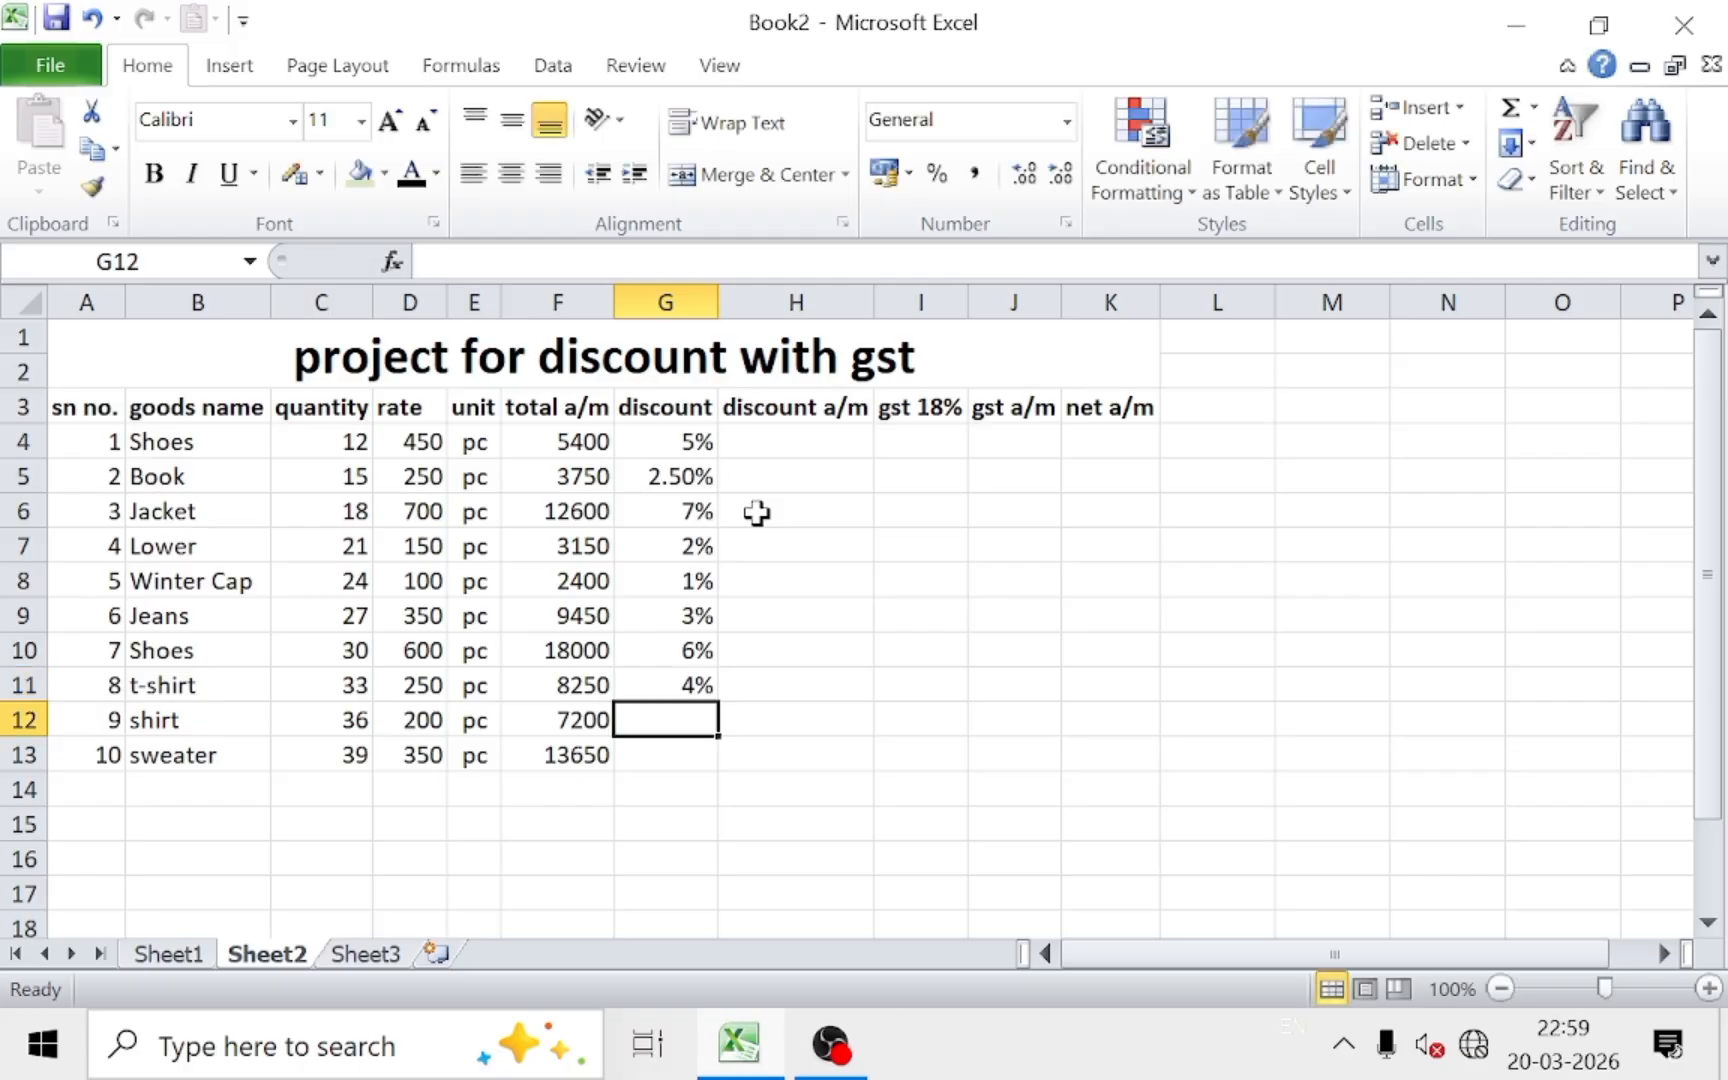
pyautogui.write('5.5')
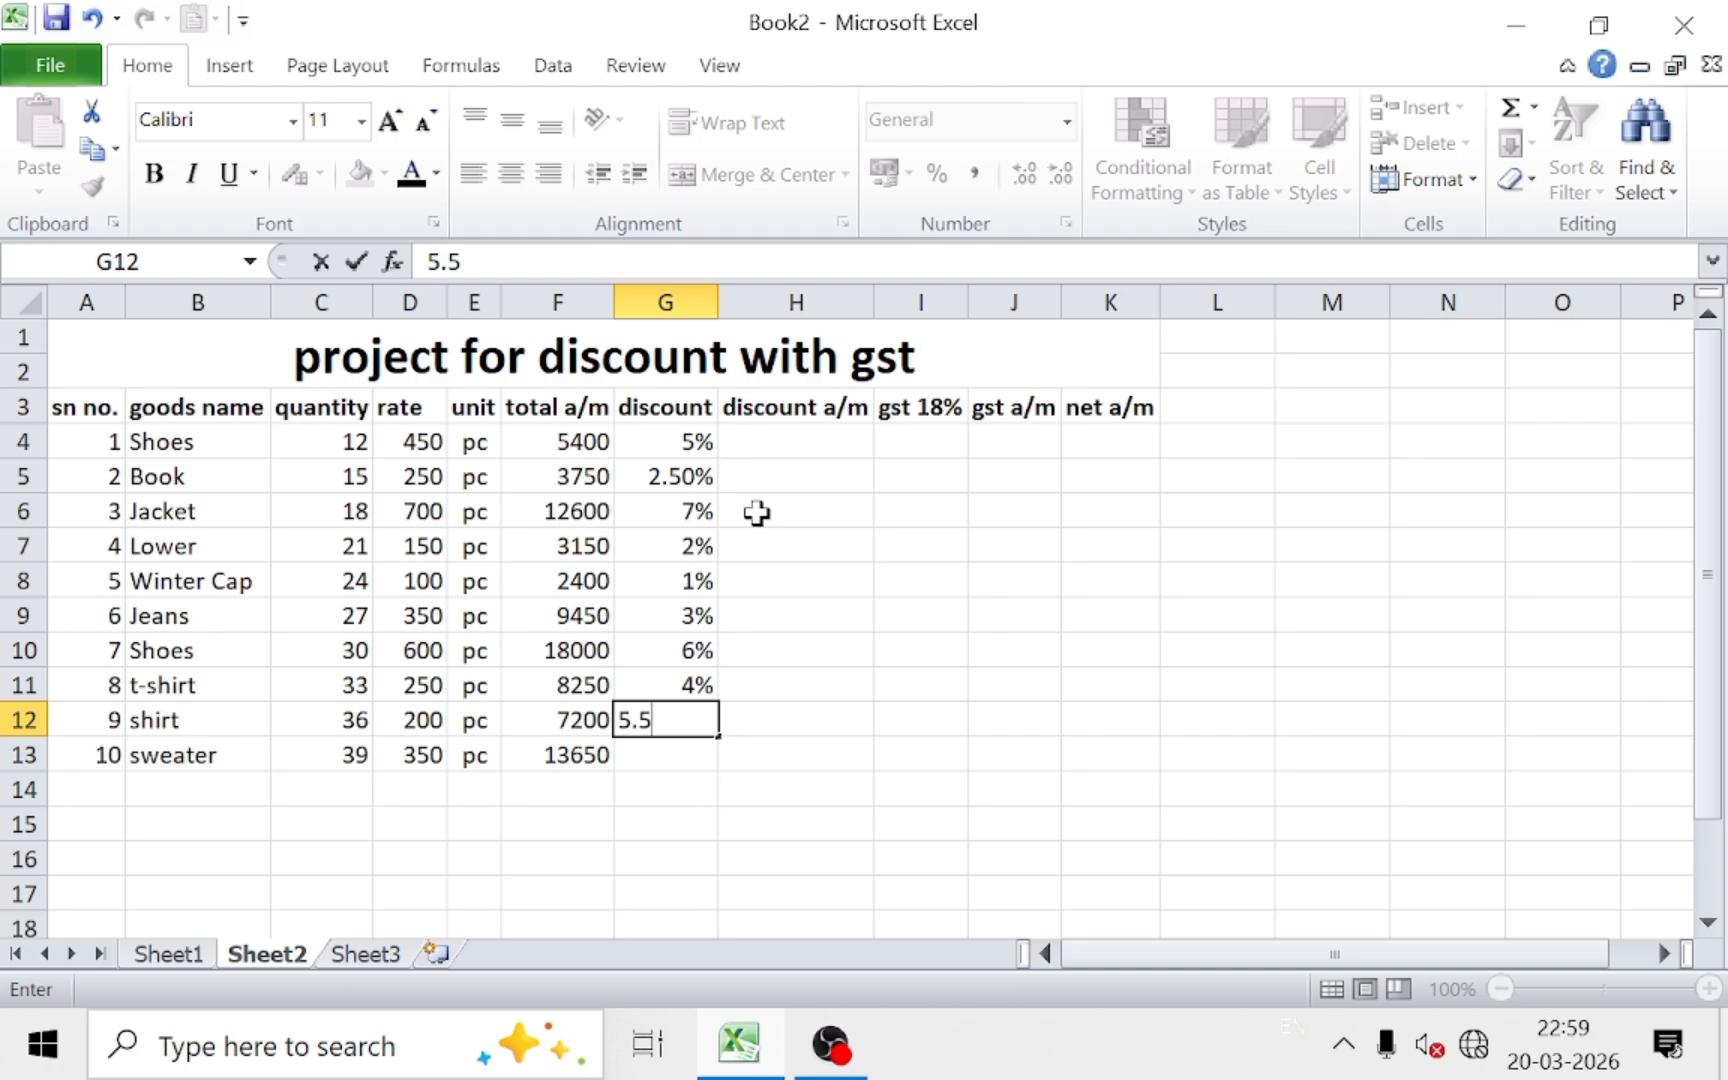
pyautogui.write('0%')
pyautogui.press('Return')
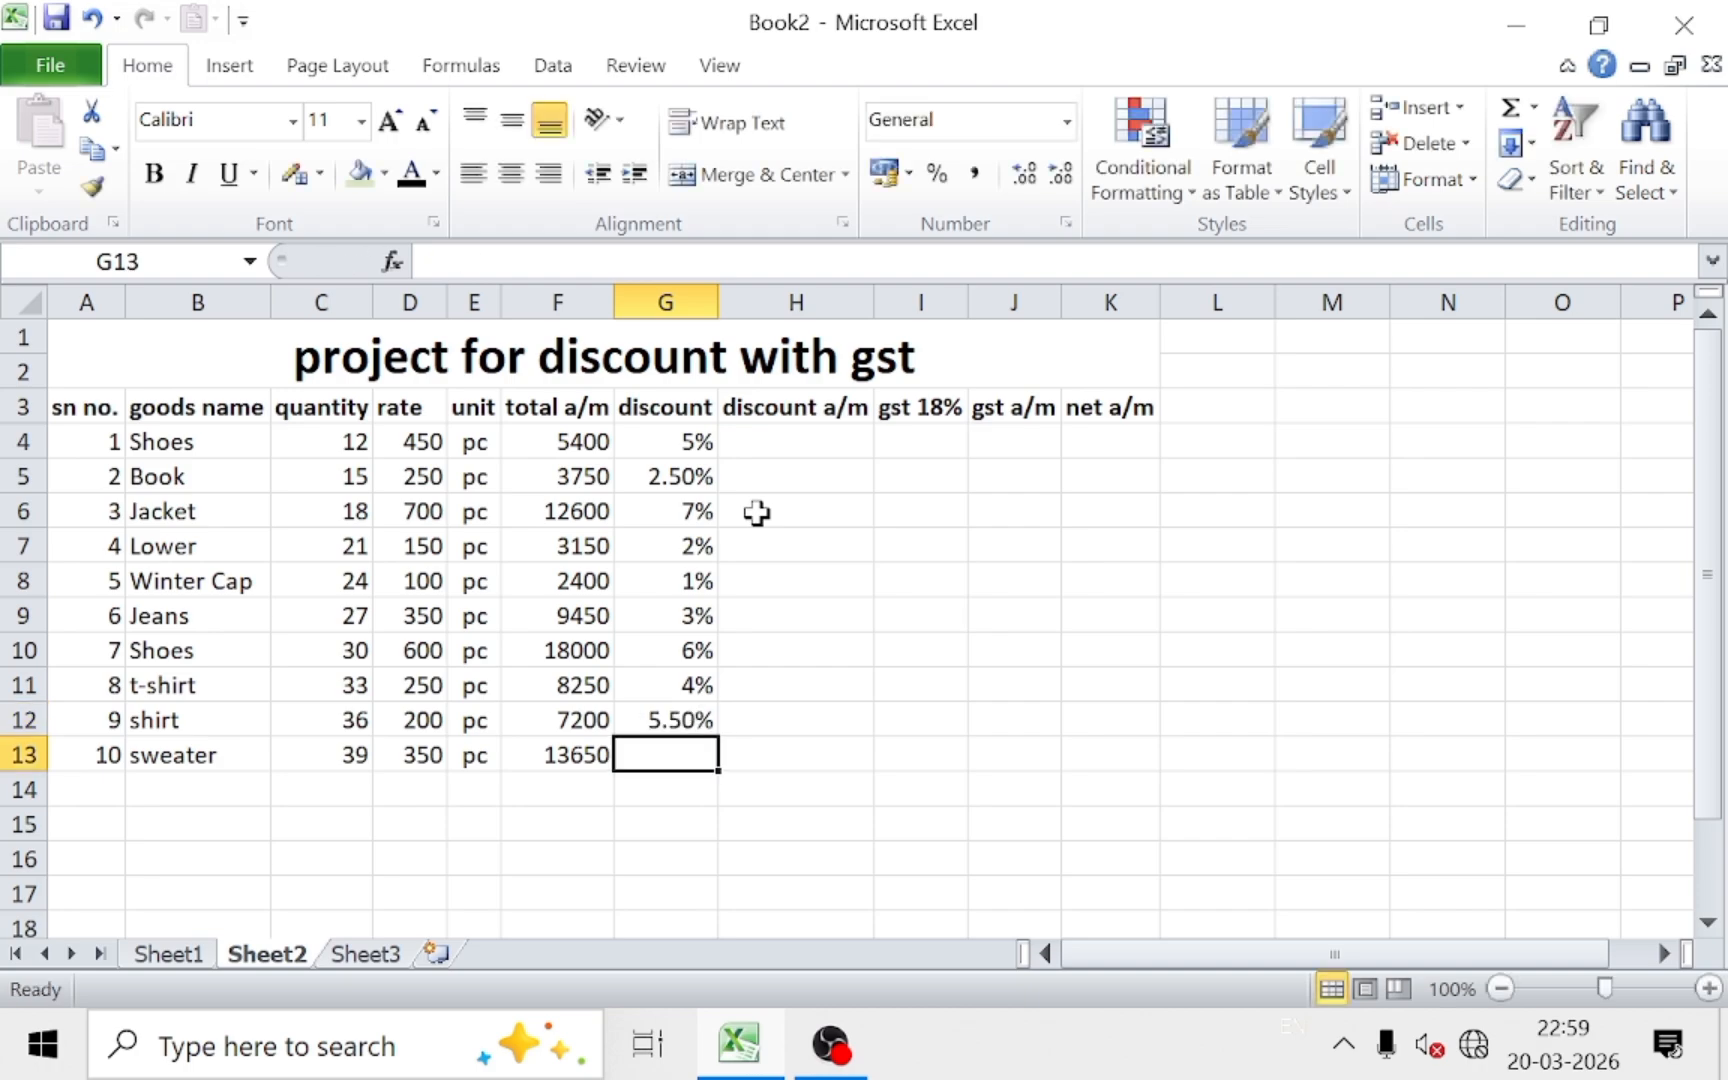
pyautogui.write('2')
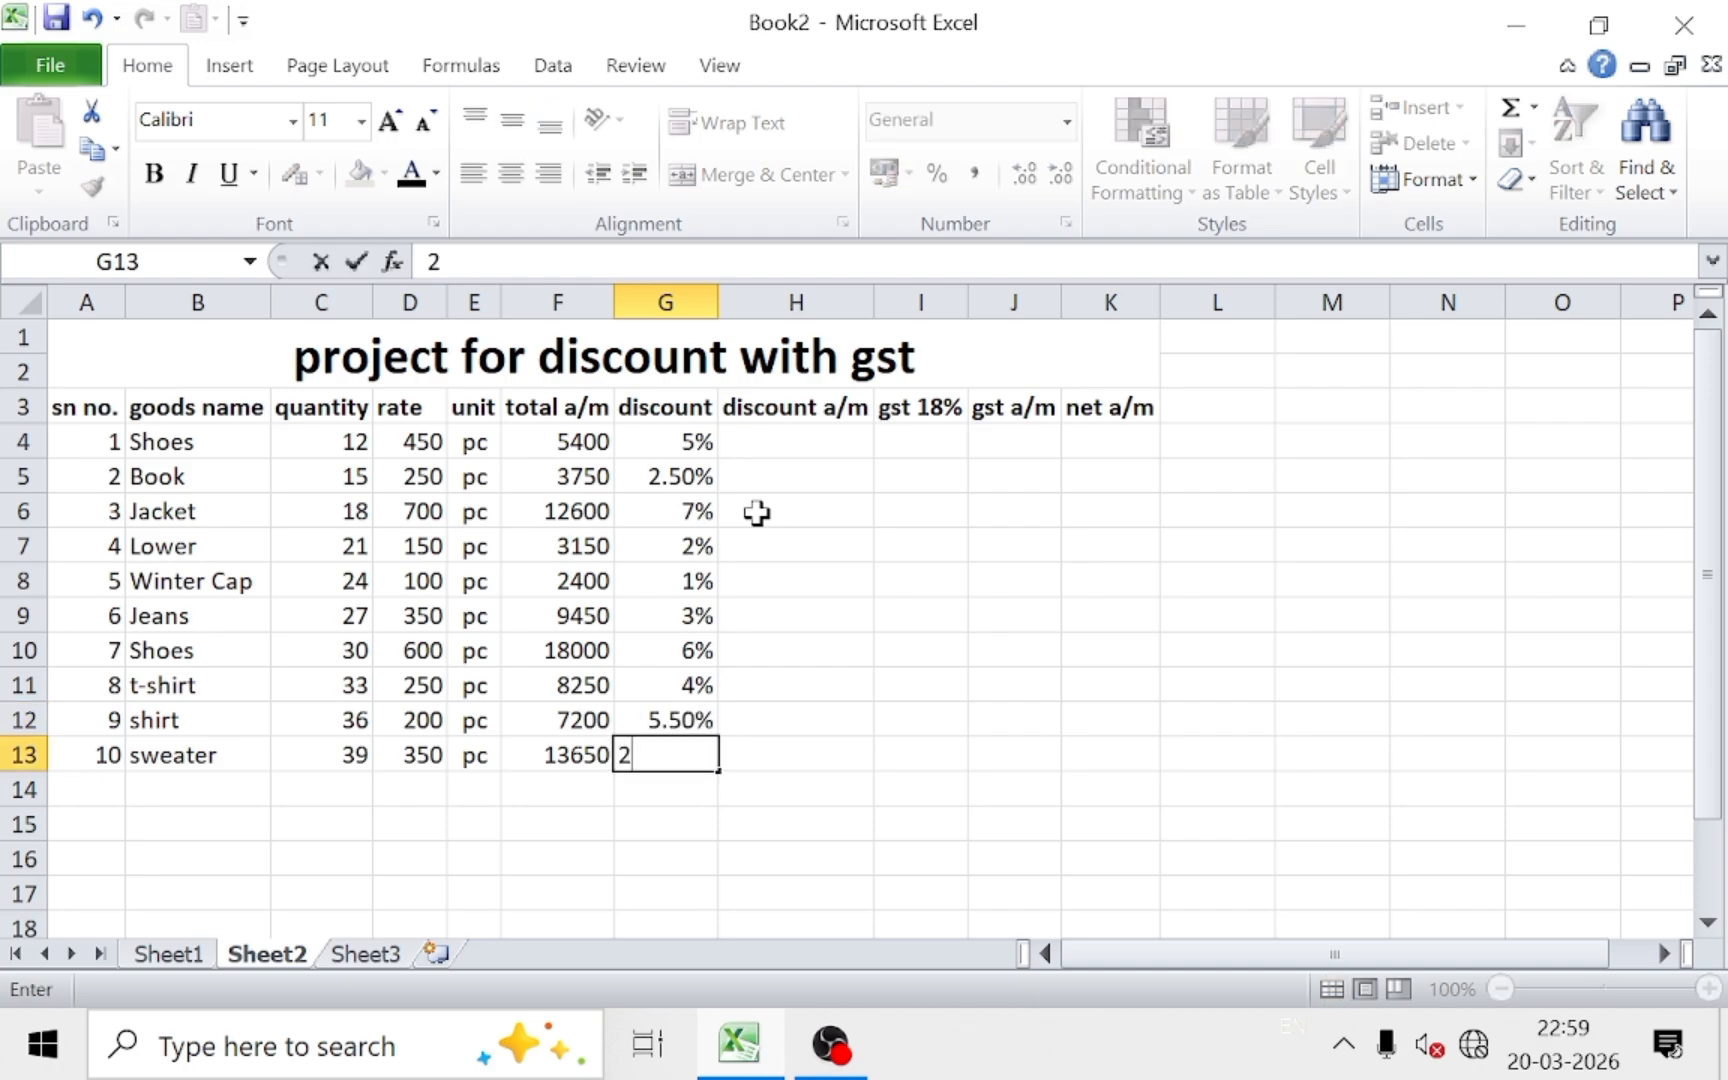
pyautogui.write('.50%')
pyautogui.press('Return')
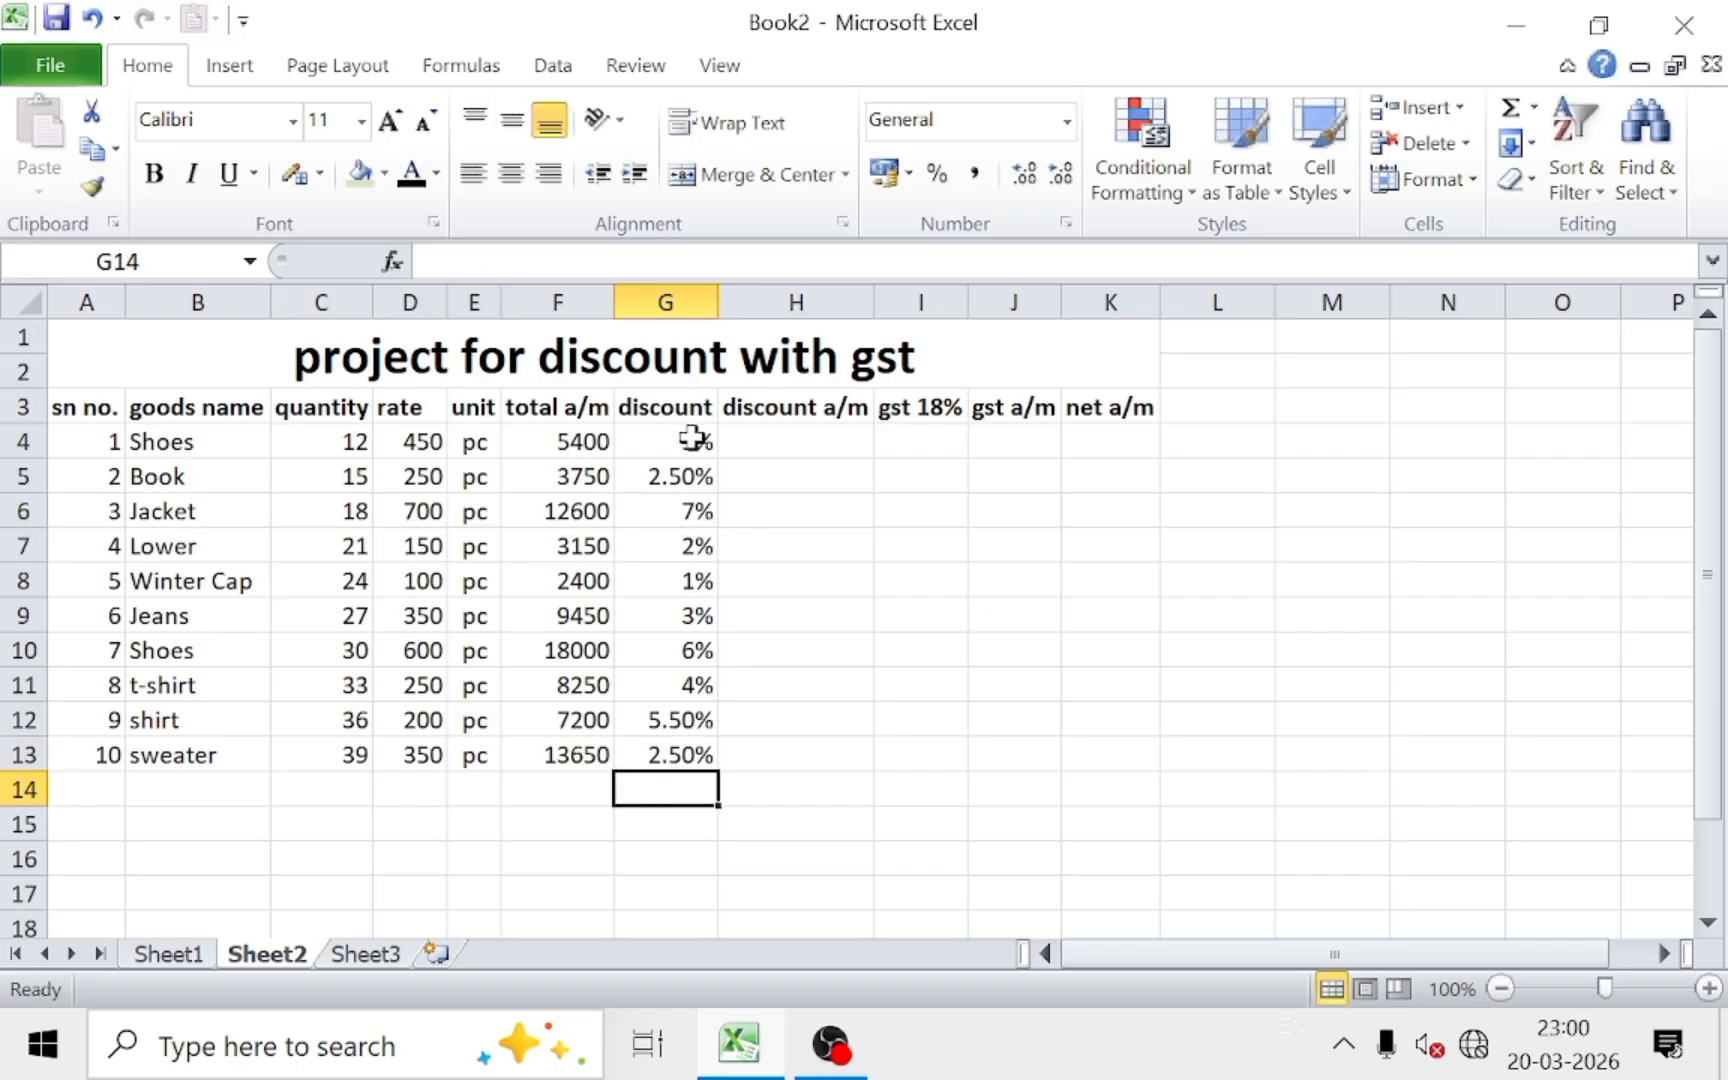
pyautogui.moveTo(694, 438); pyautogui.dragTo(690, 756)
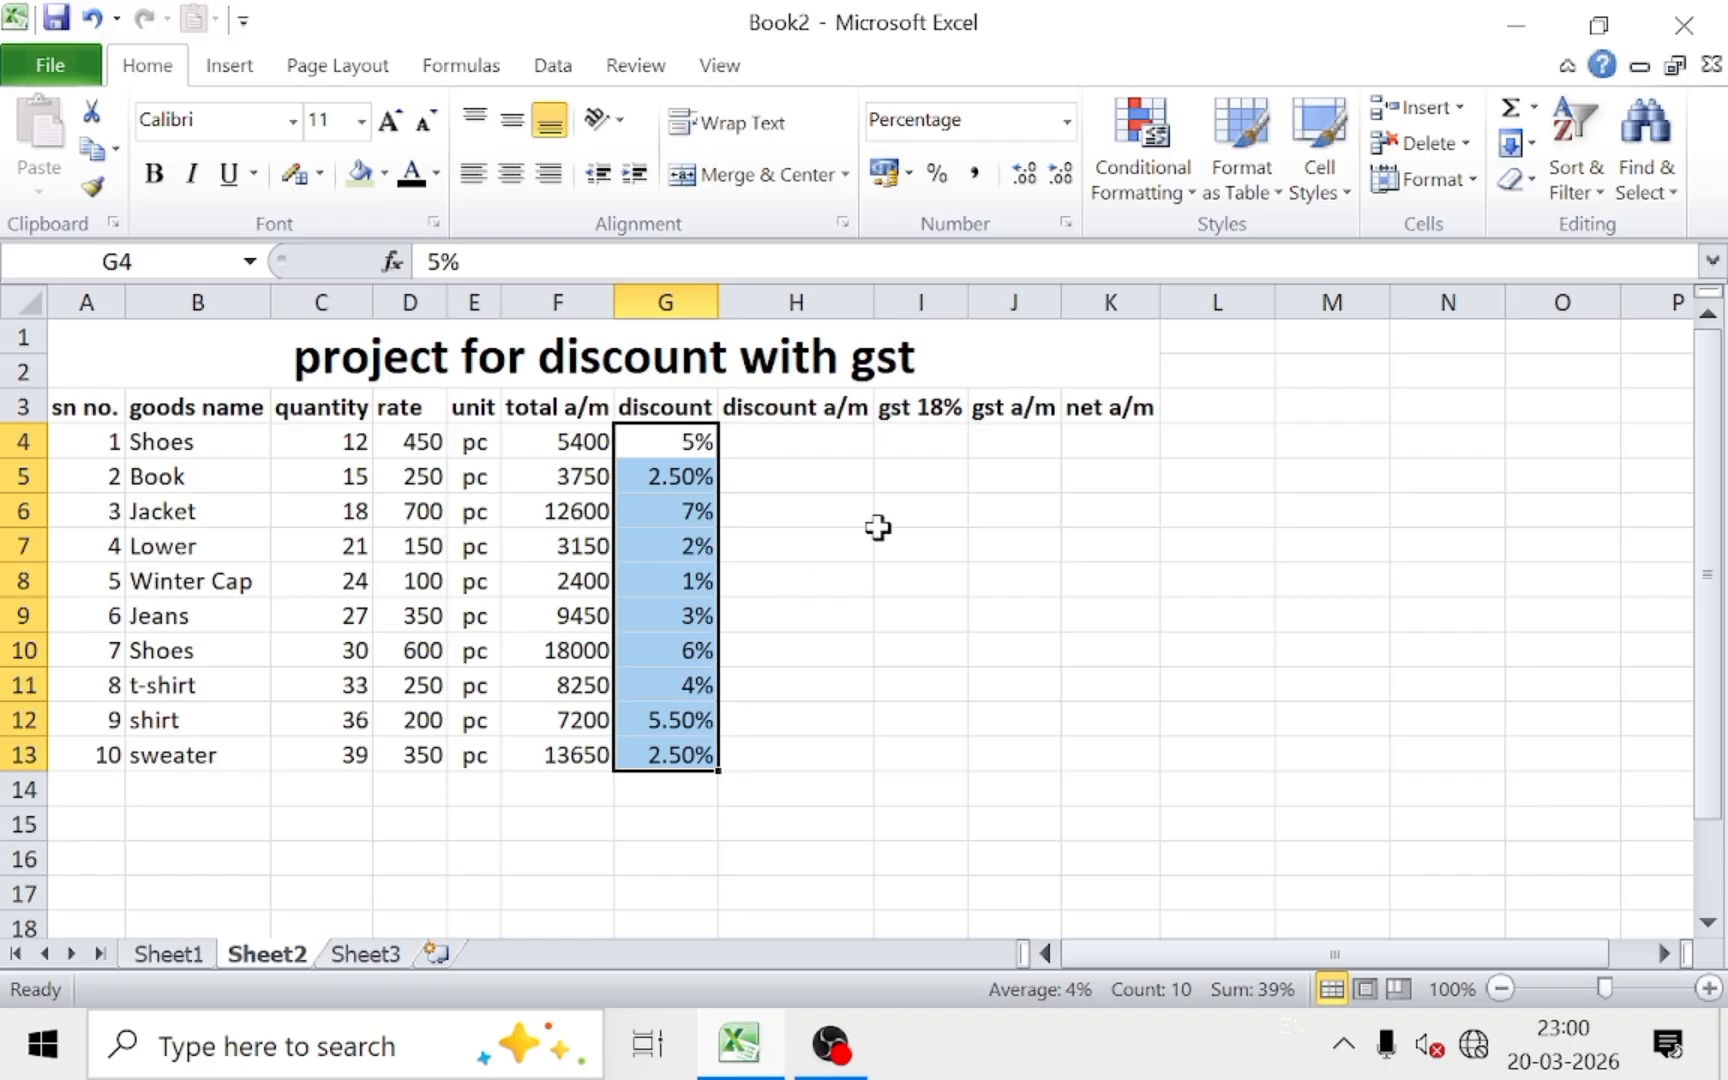
# Step: Calculate the first discount amount in cell H4 as total amount times discount with the formula =F4*G4
pyautogui.click(834, 443)
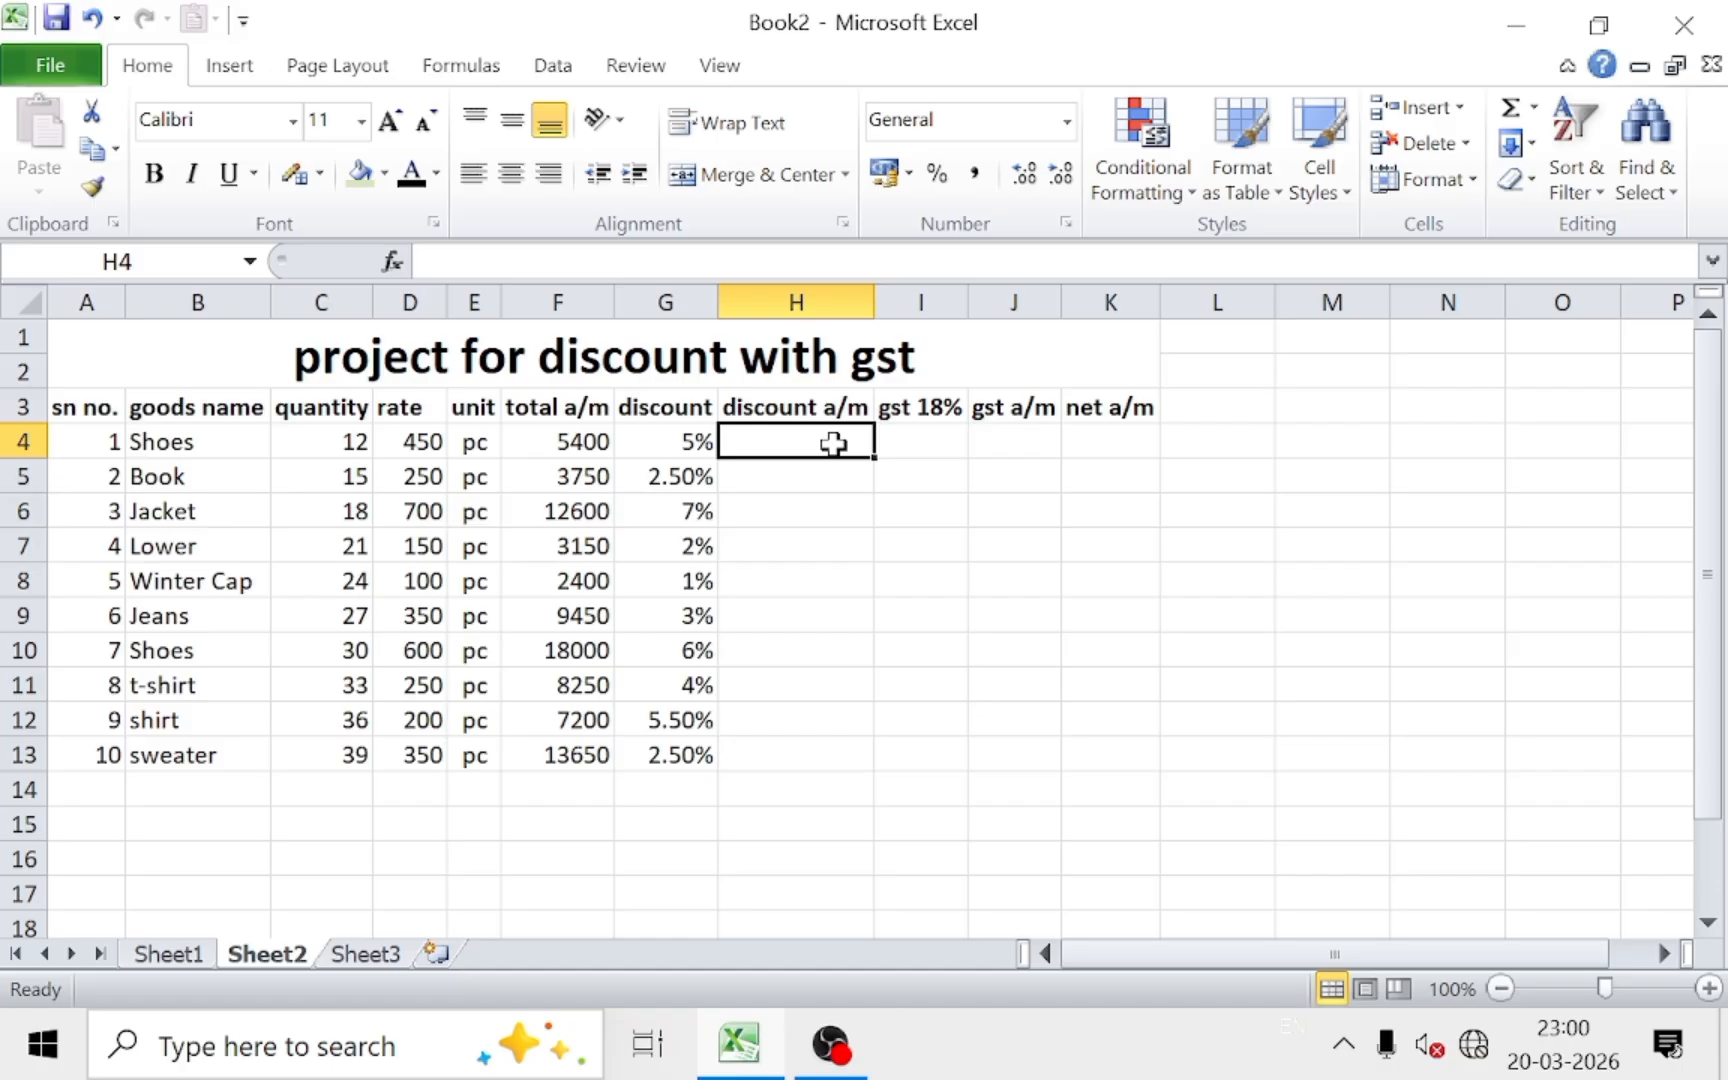
pyautogui.write('=')
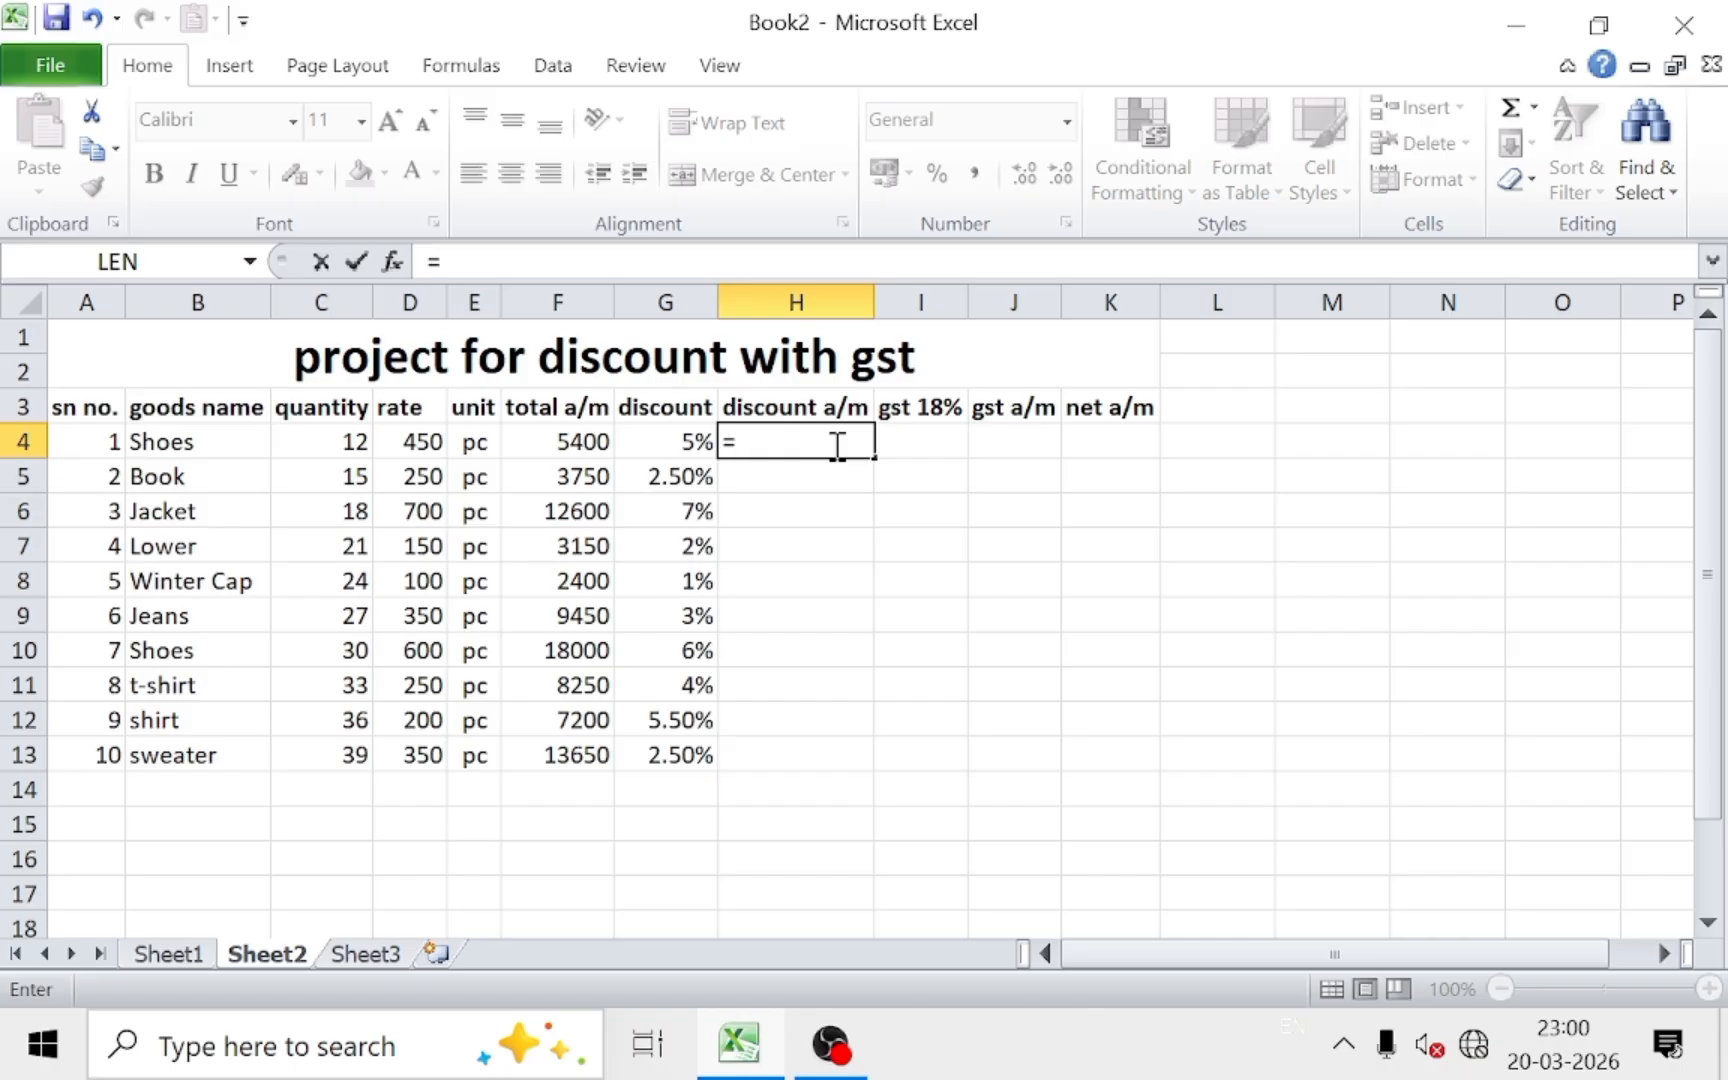
pyautogui.click(575, 441)
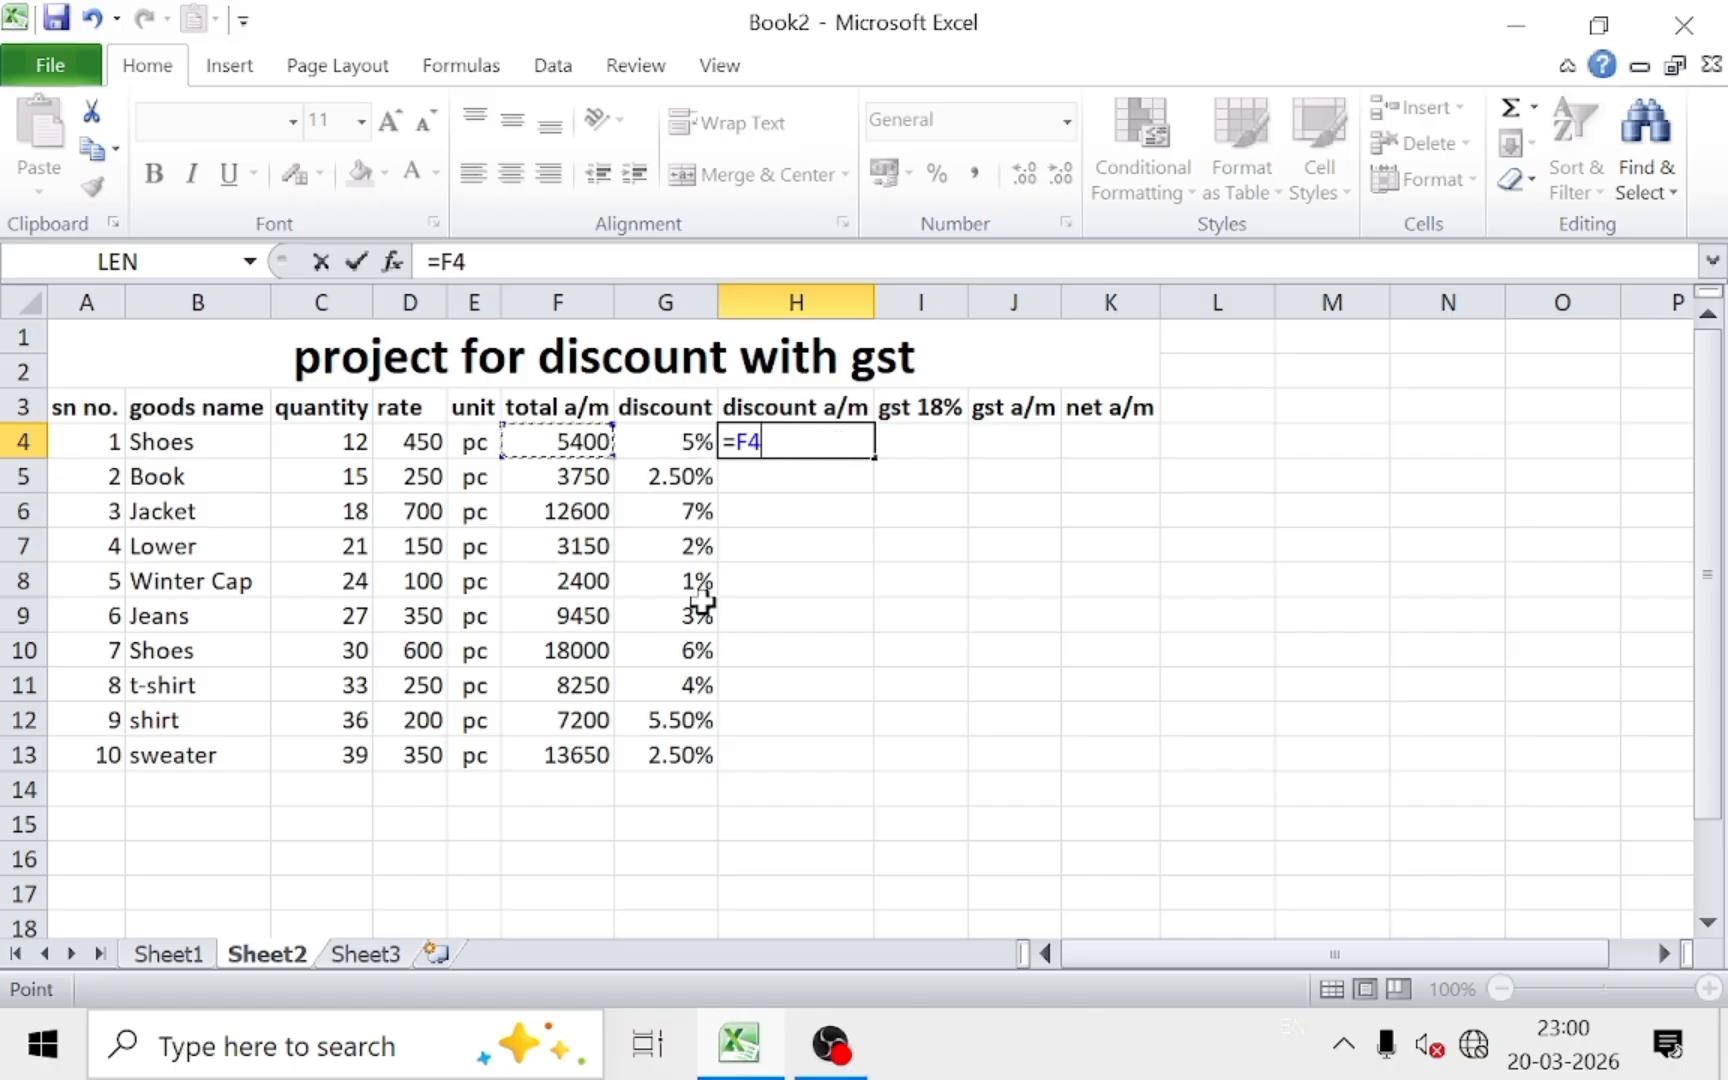
pyautogui.write('*')
pyautogui.click(690, 445)
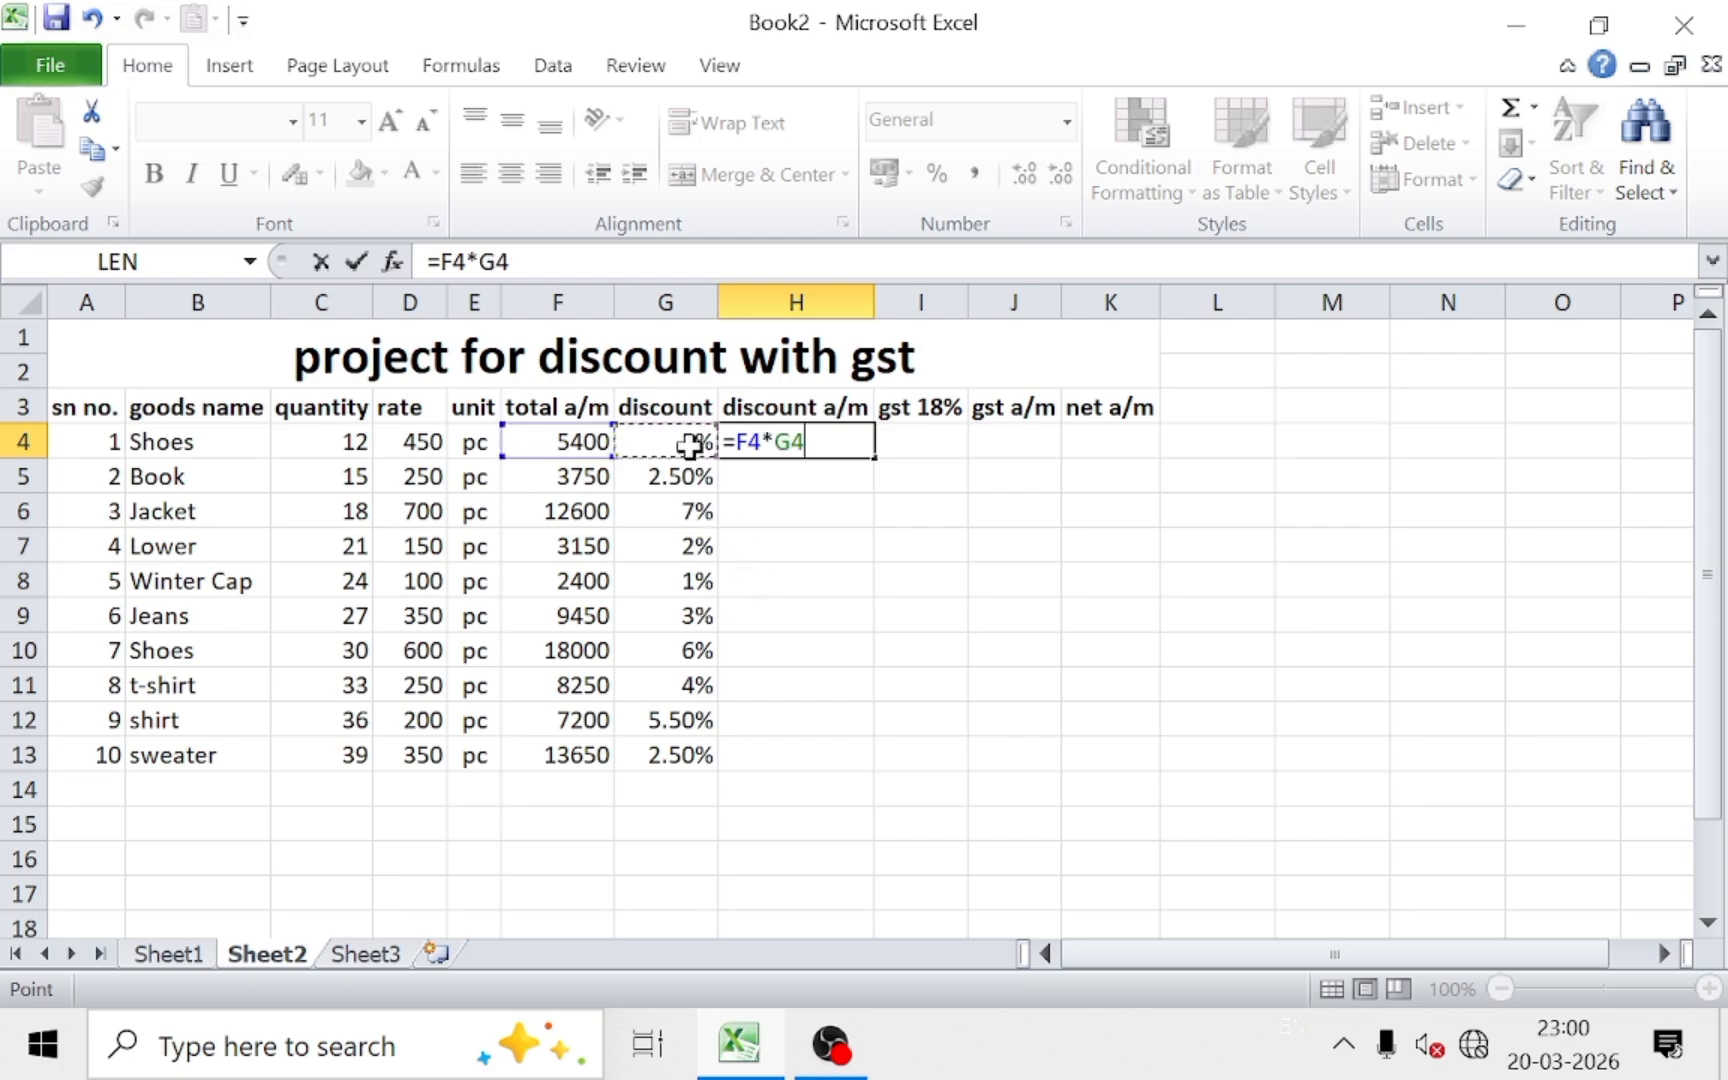
pyautogui.press('Return')
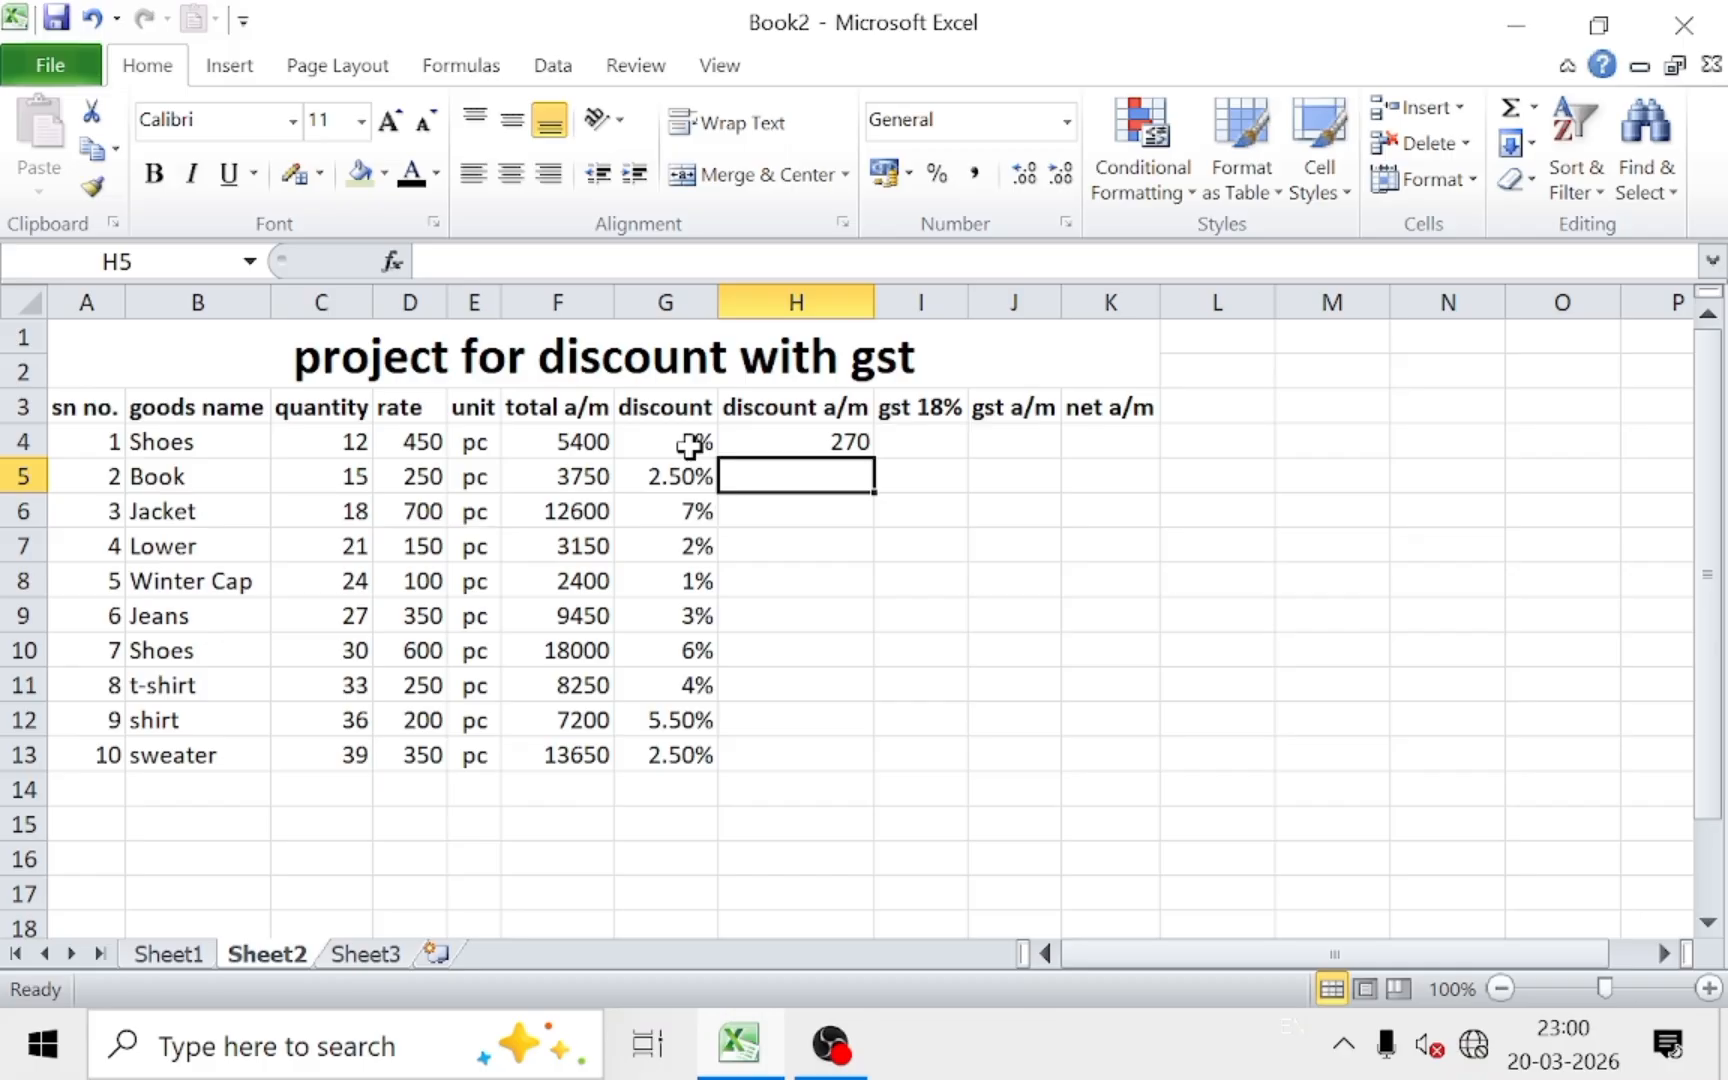
# Step: Fill the discount amount formula from cell H4 down to H13
pyautogui.click(796, 437)
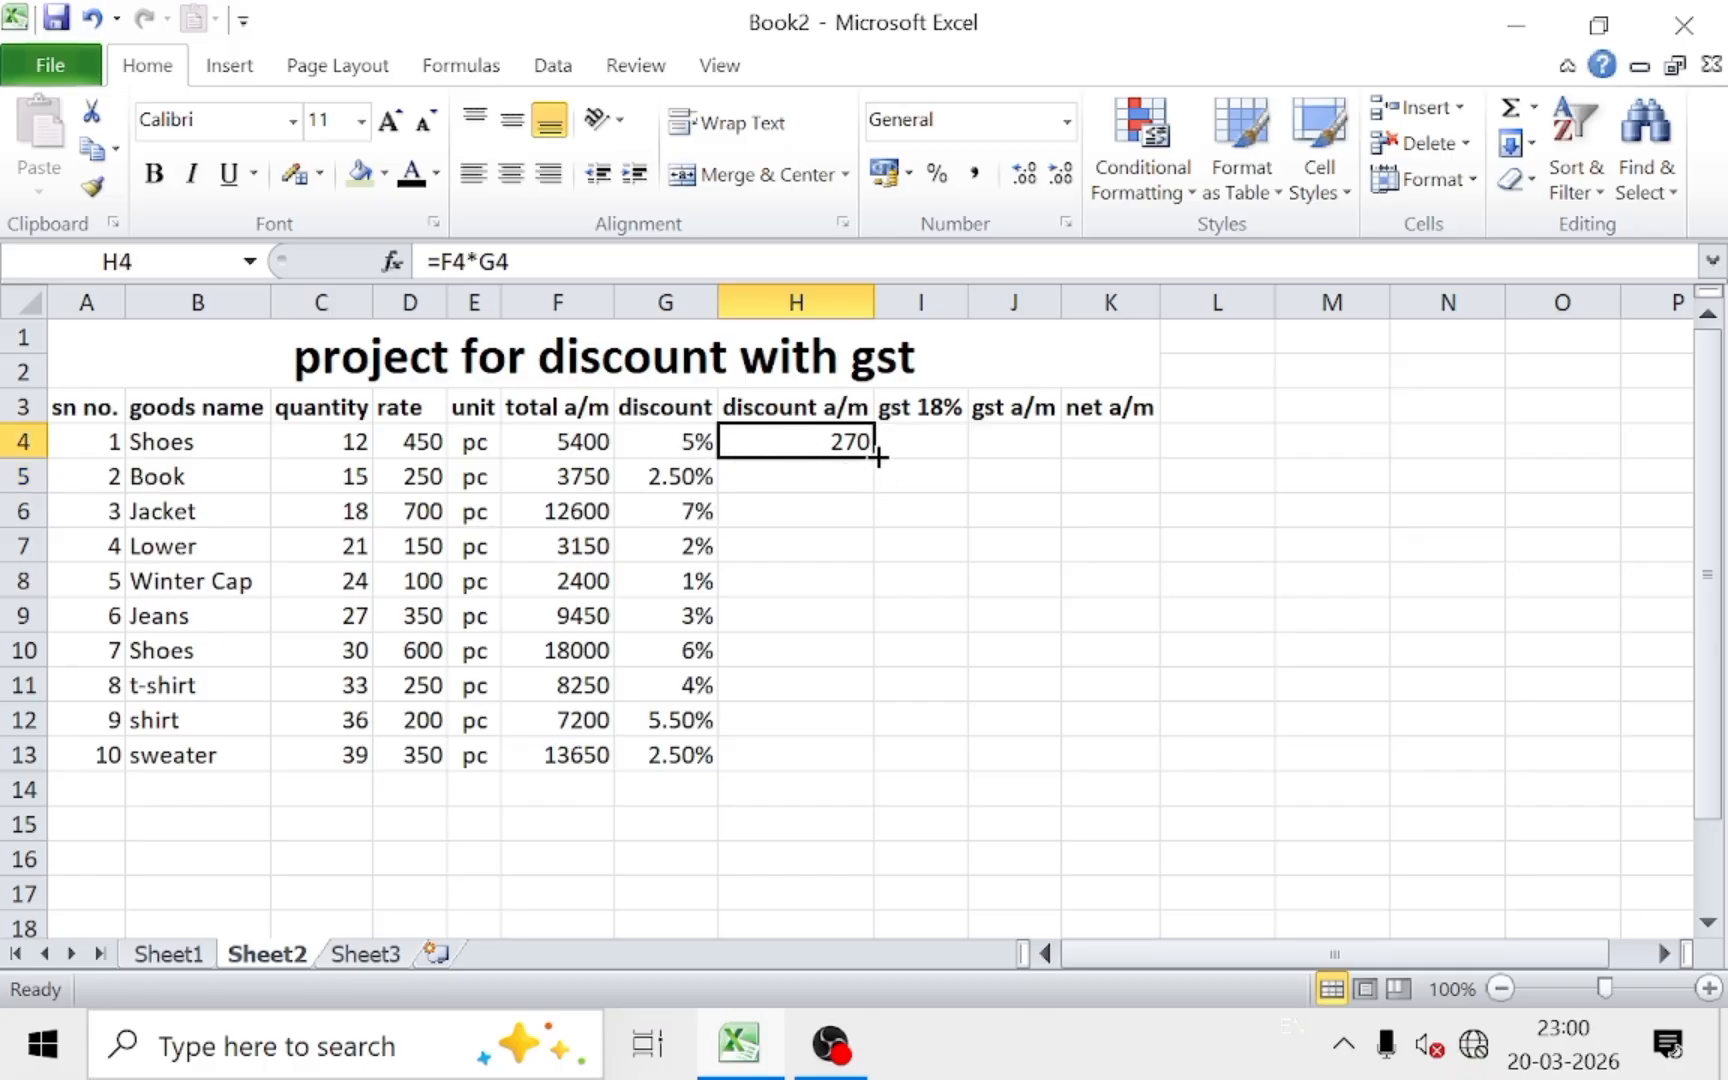
pyautogui.moveTo(877, 457); pyautogui.dragTo(871, 763)
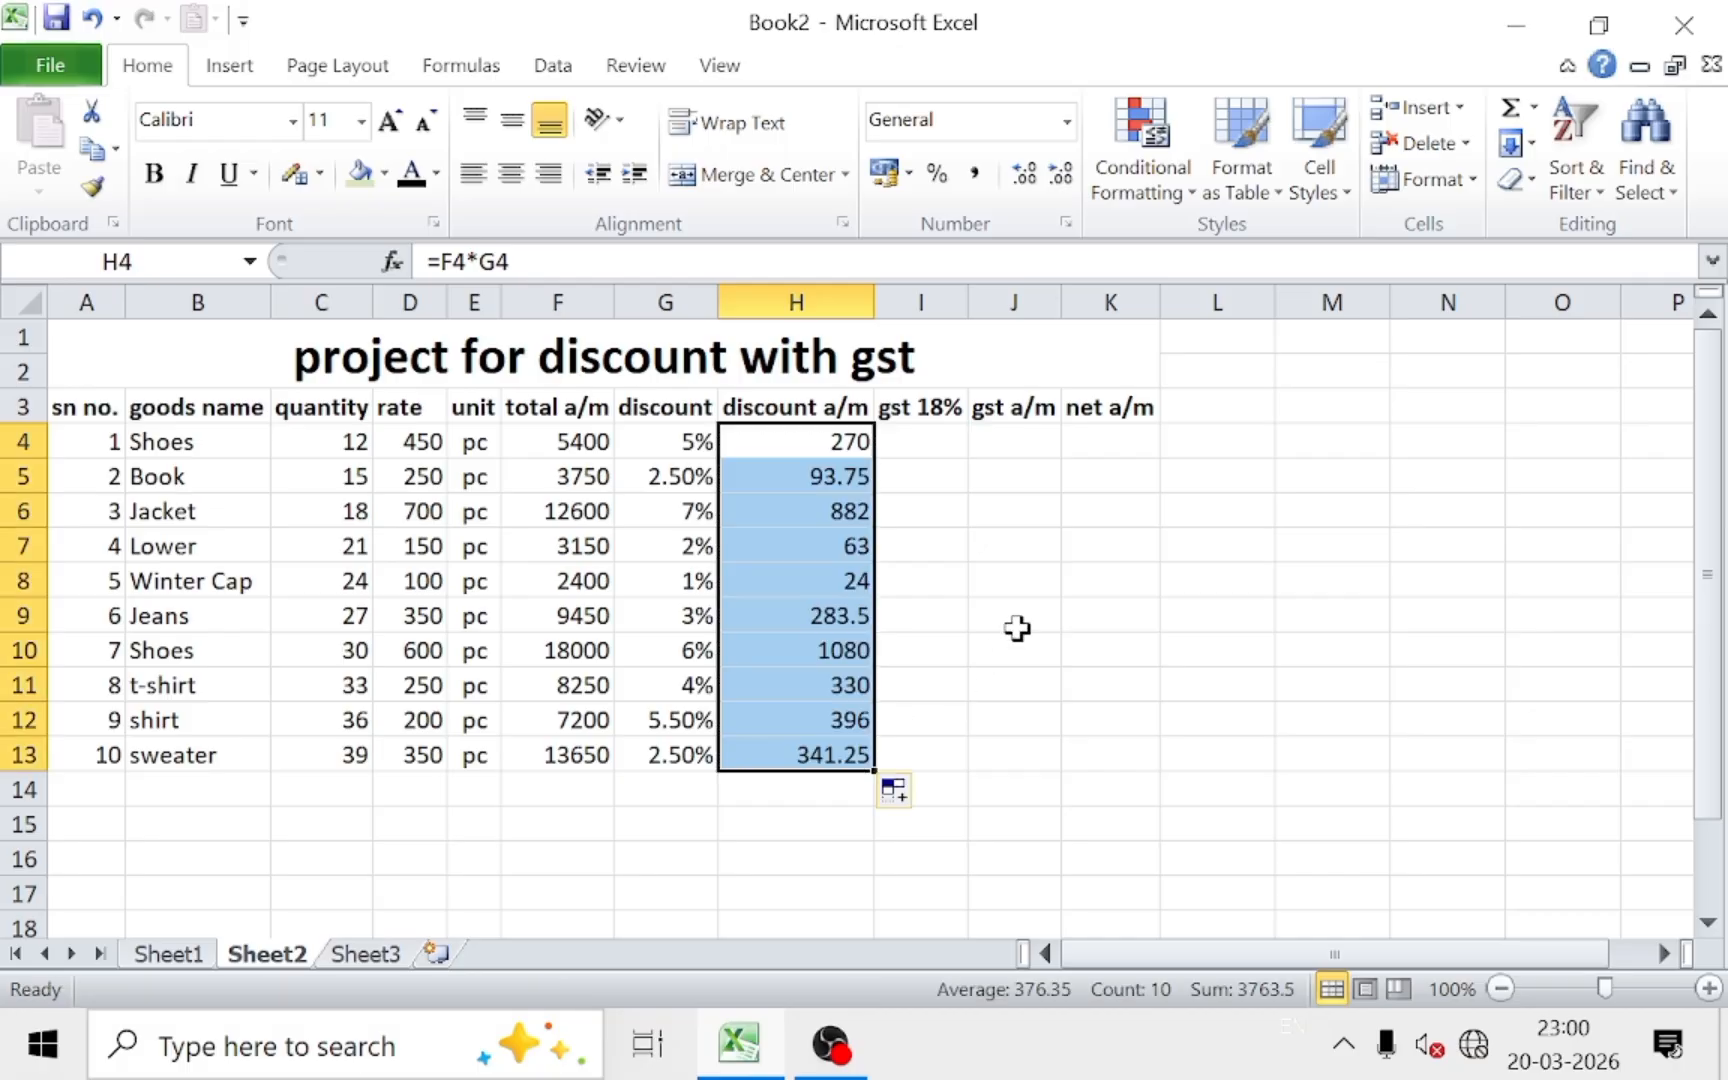
pyautogui.click(1017, 628)
pyautogui.moveTo(848, 441); pyautogui.dragTo(833, 744)
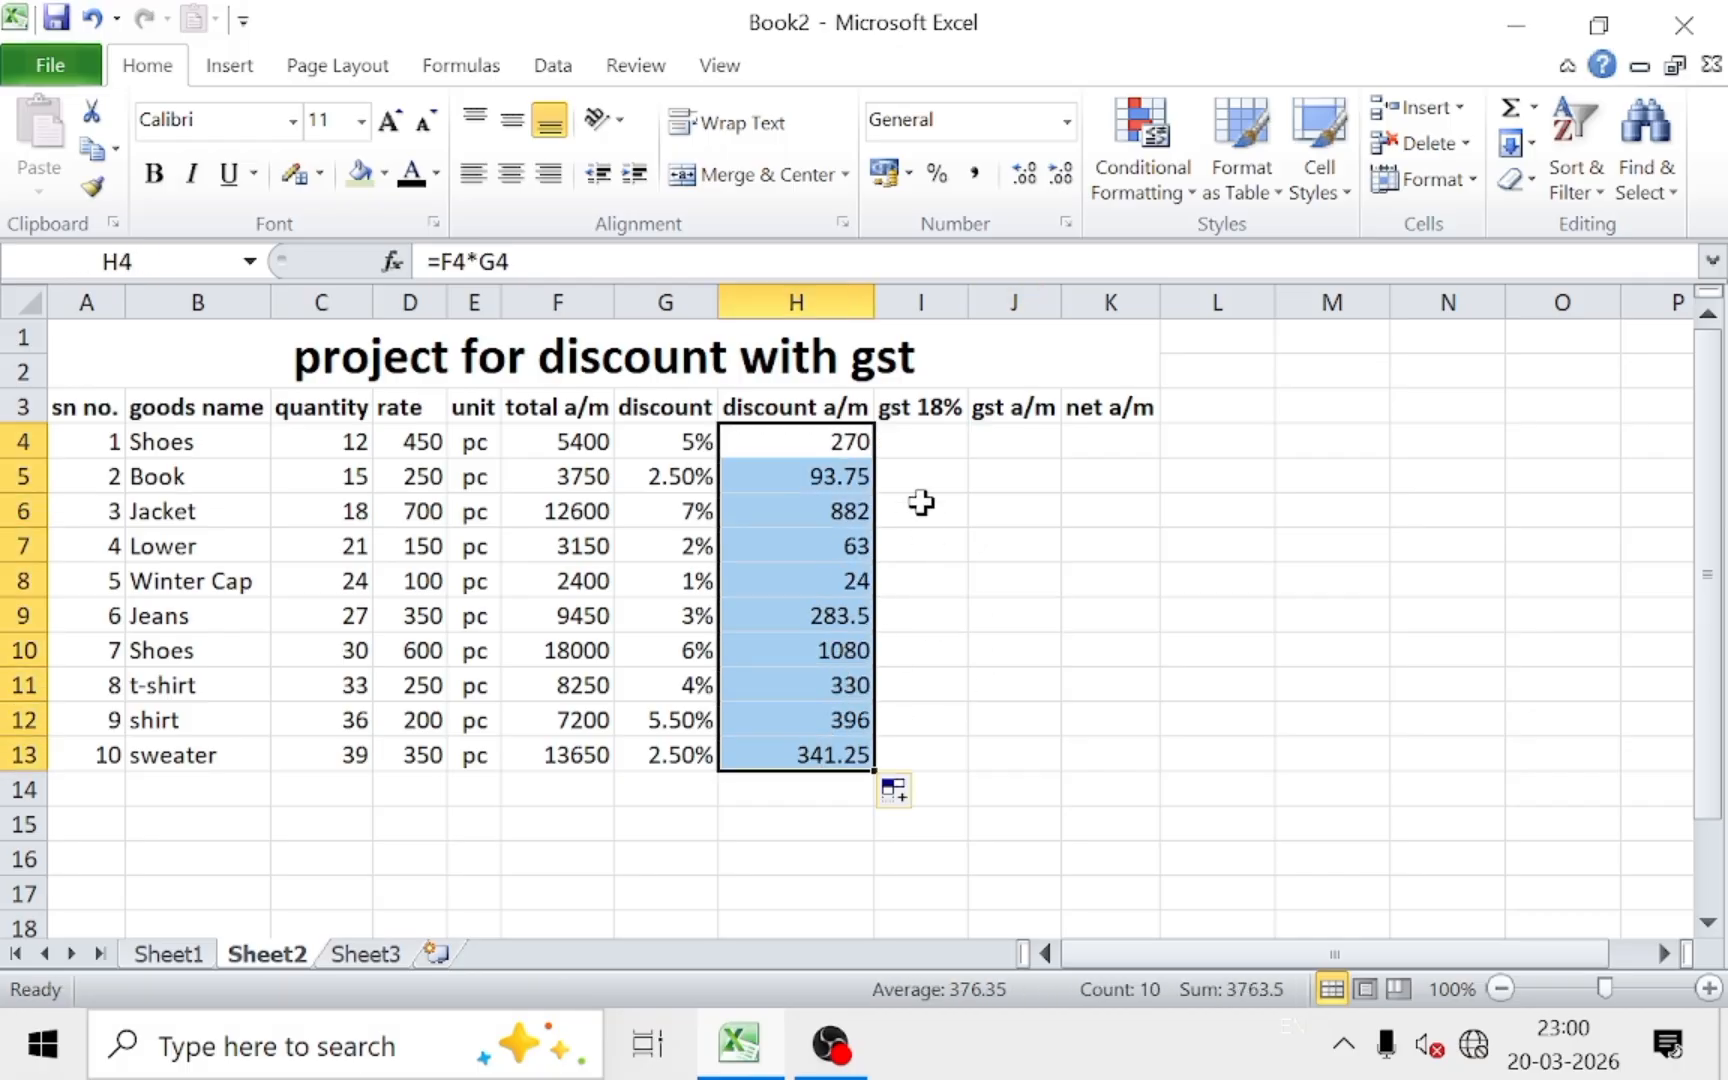
# Step: Enter 18% in cells I4 and I5 and fill the GST rate down to I13
pyautogui.click(925, 450)
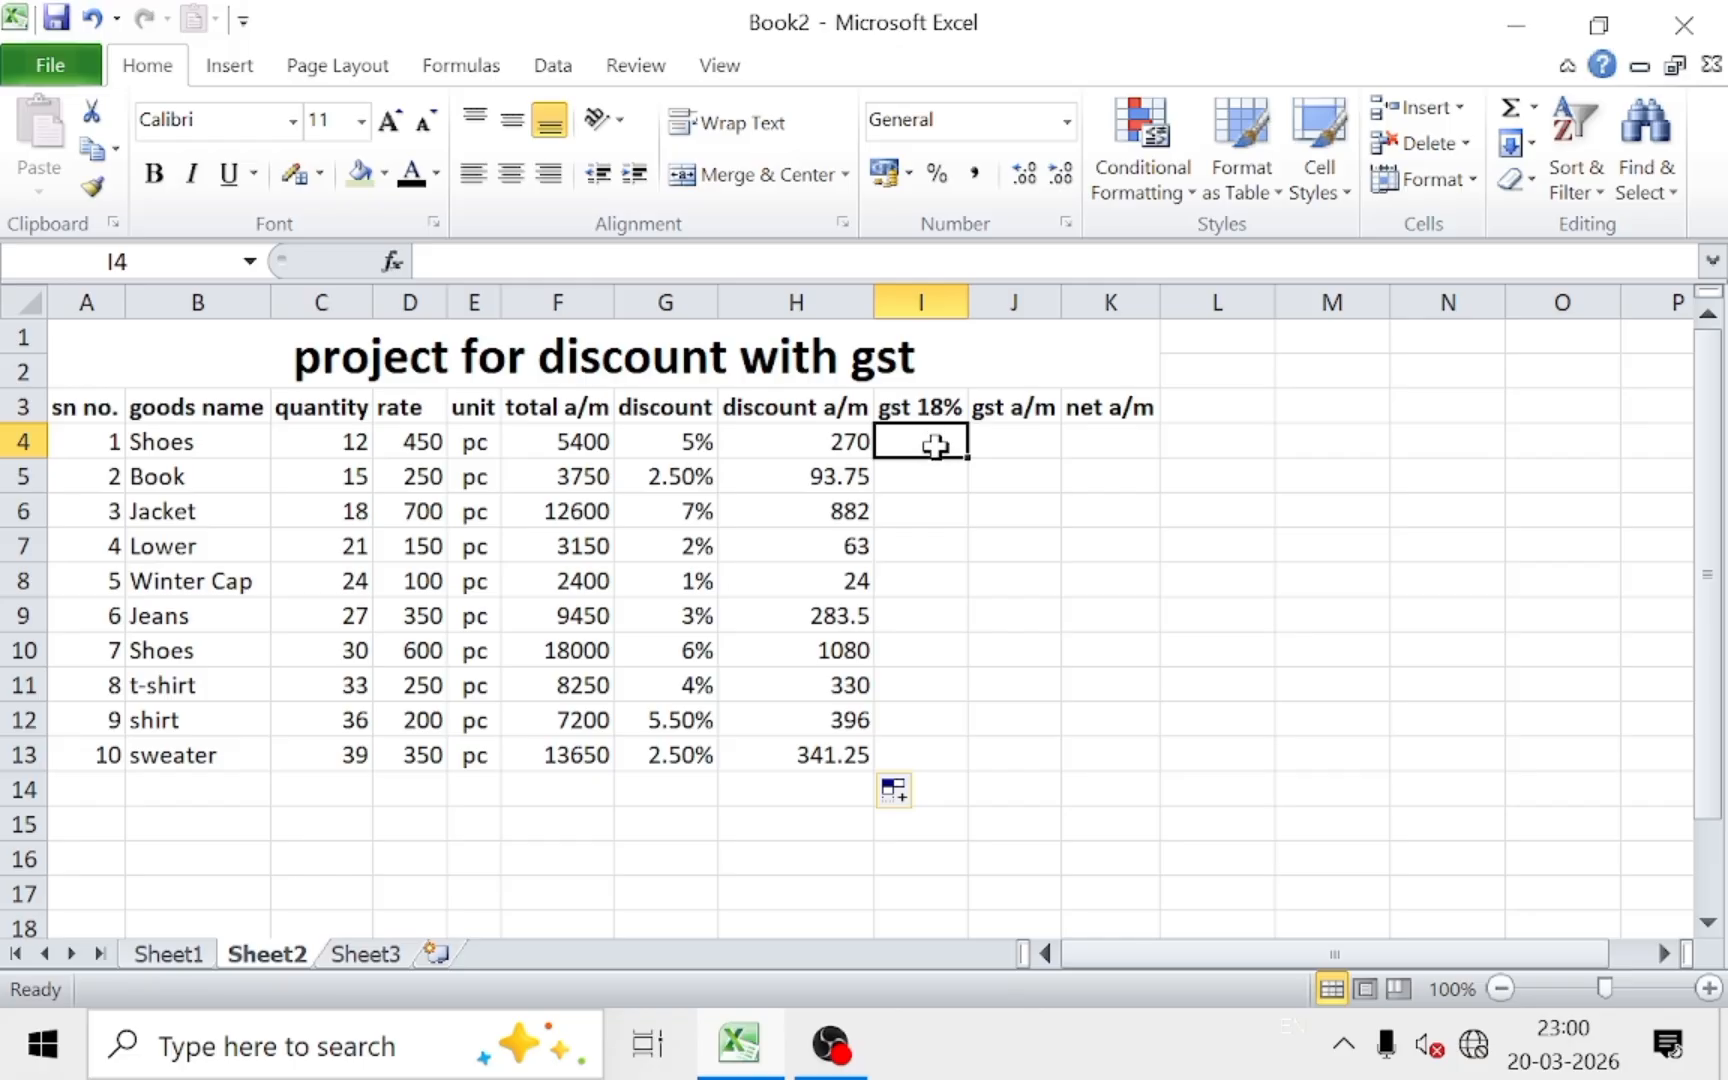
pyautogui.write('18%')
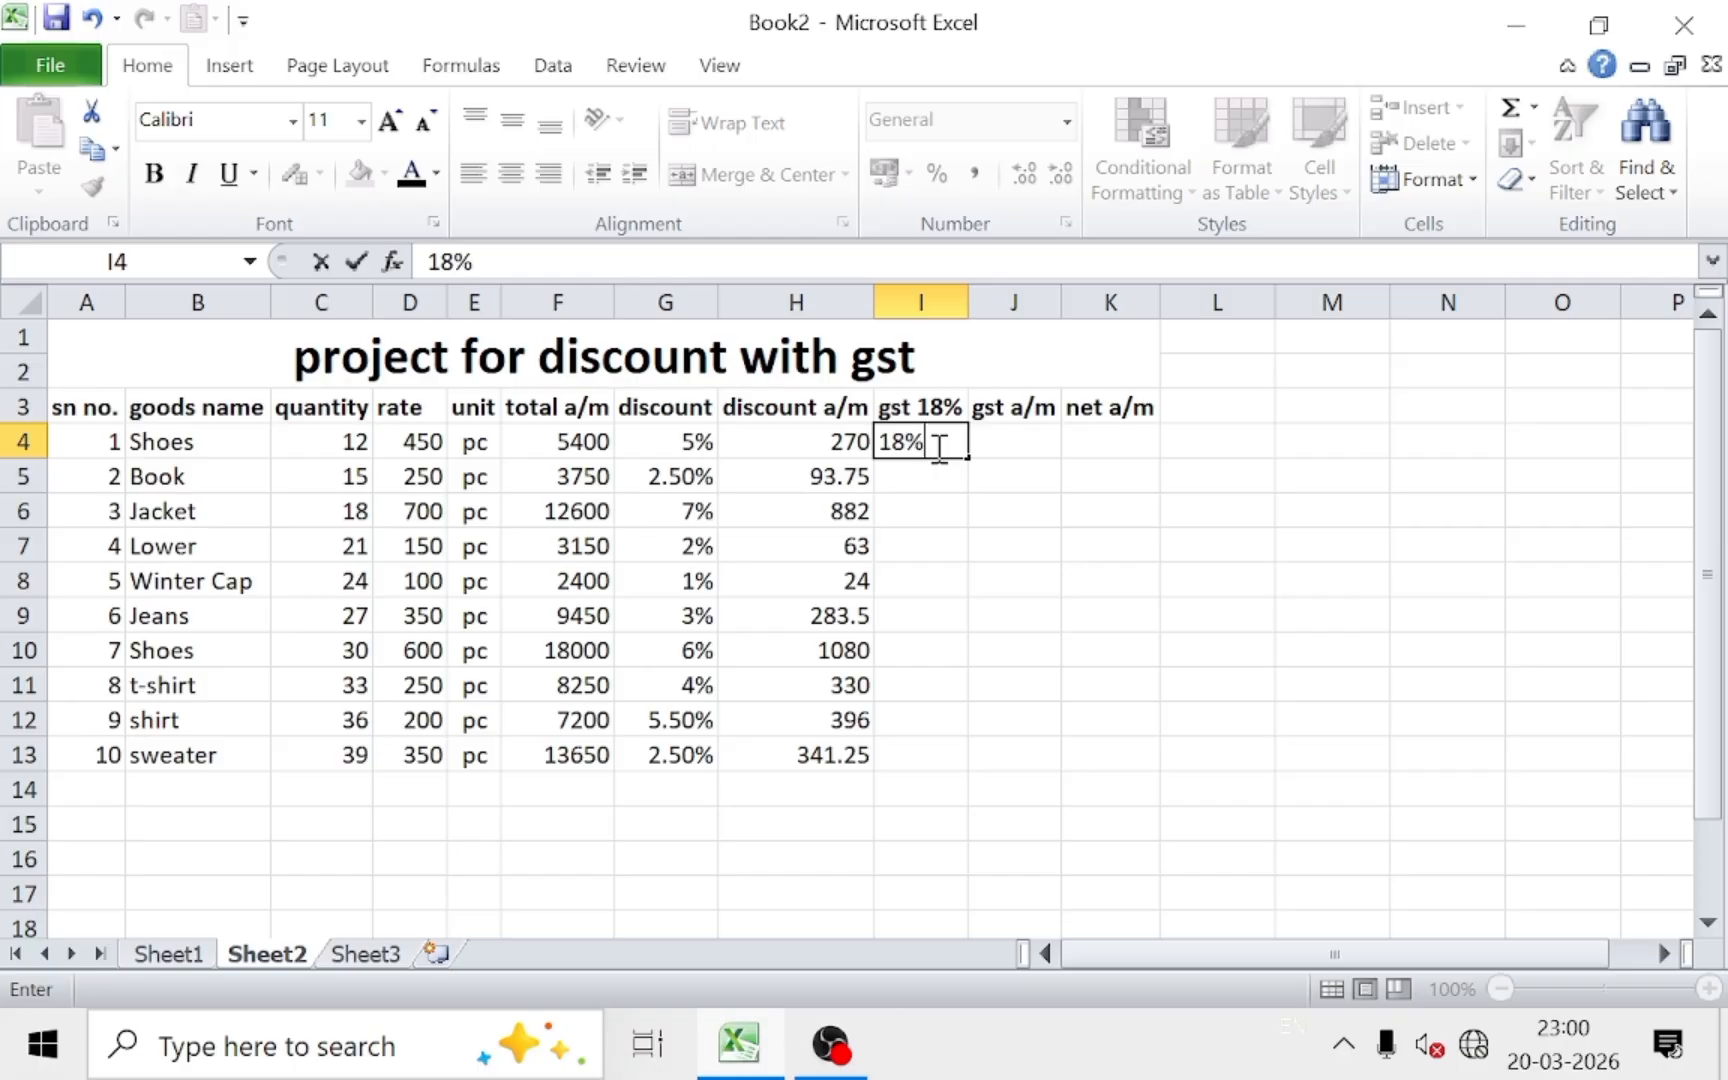
pyautogui.press('Return')
pyautogui.write('18%')
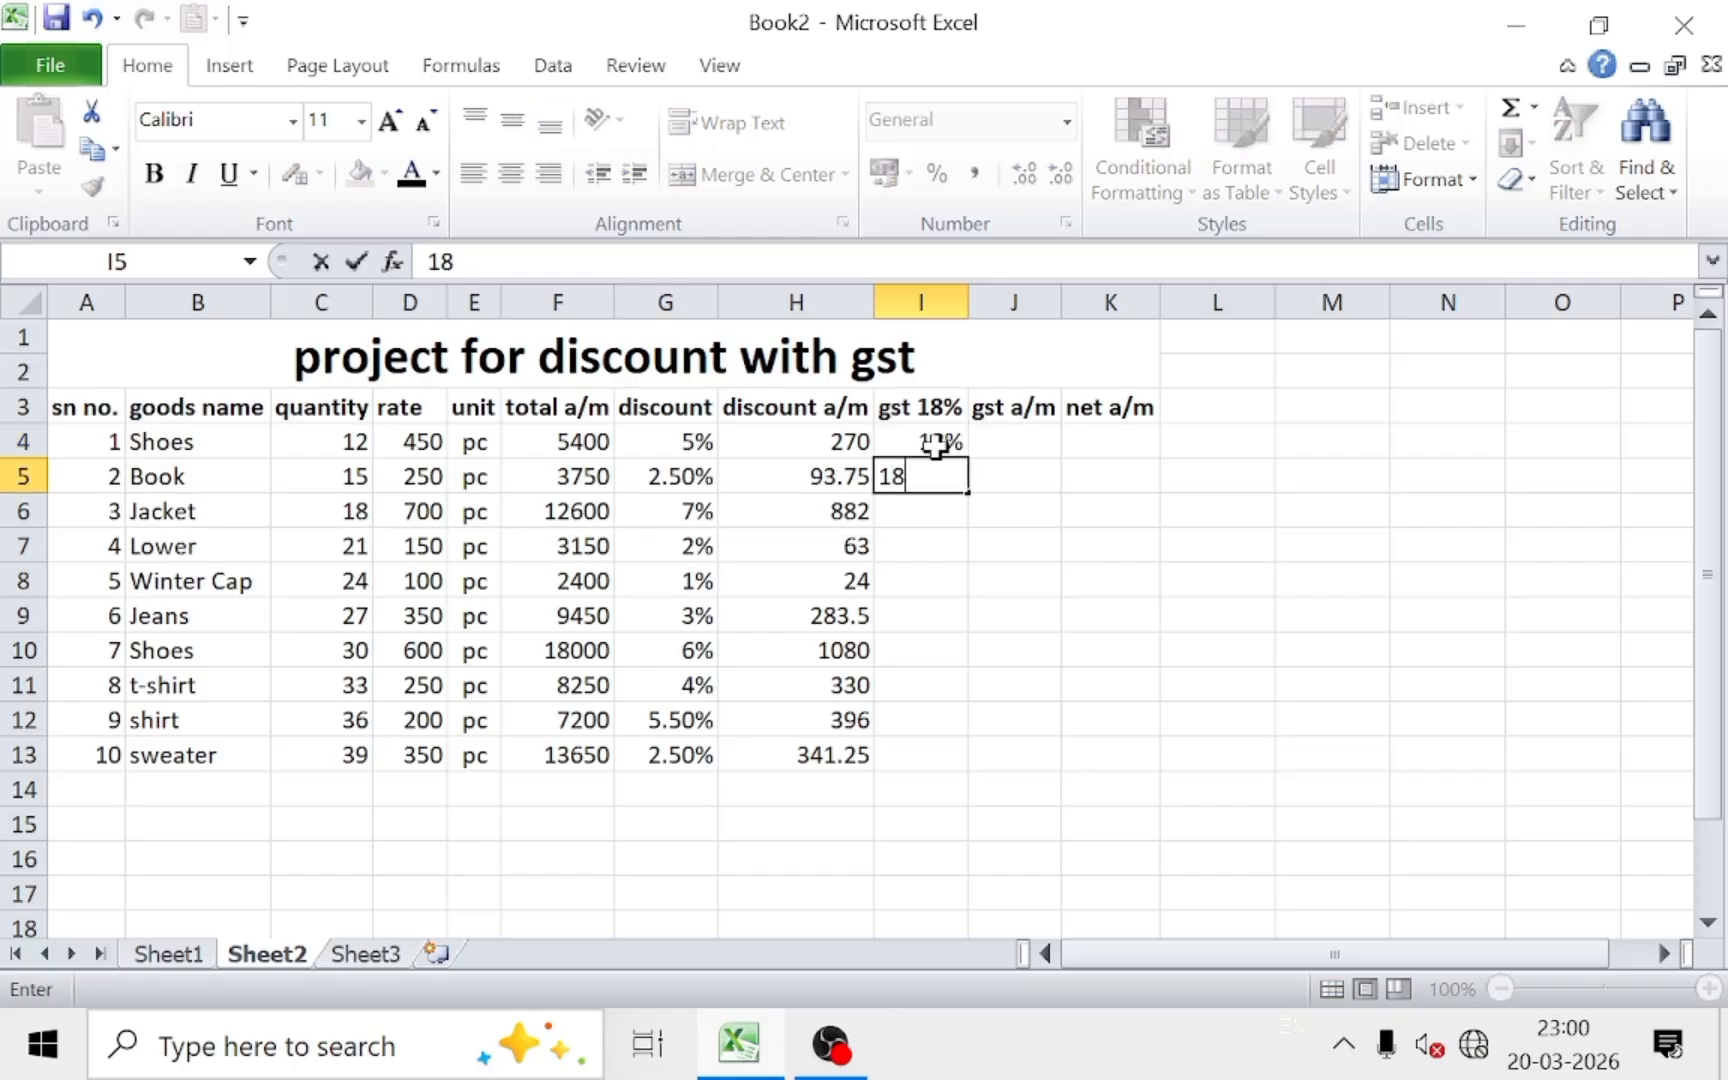
pyautogui.press('Return')
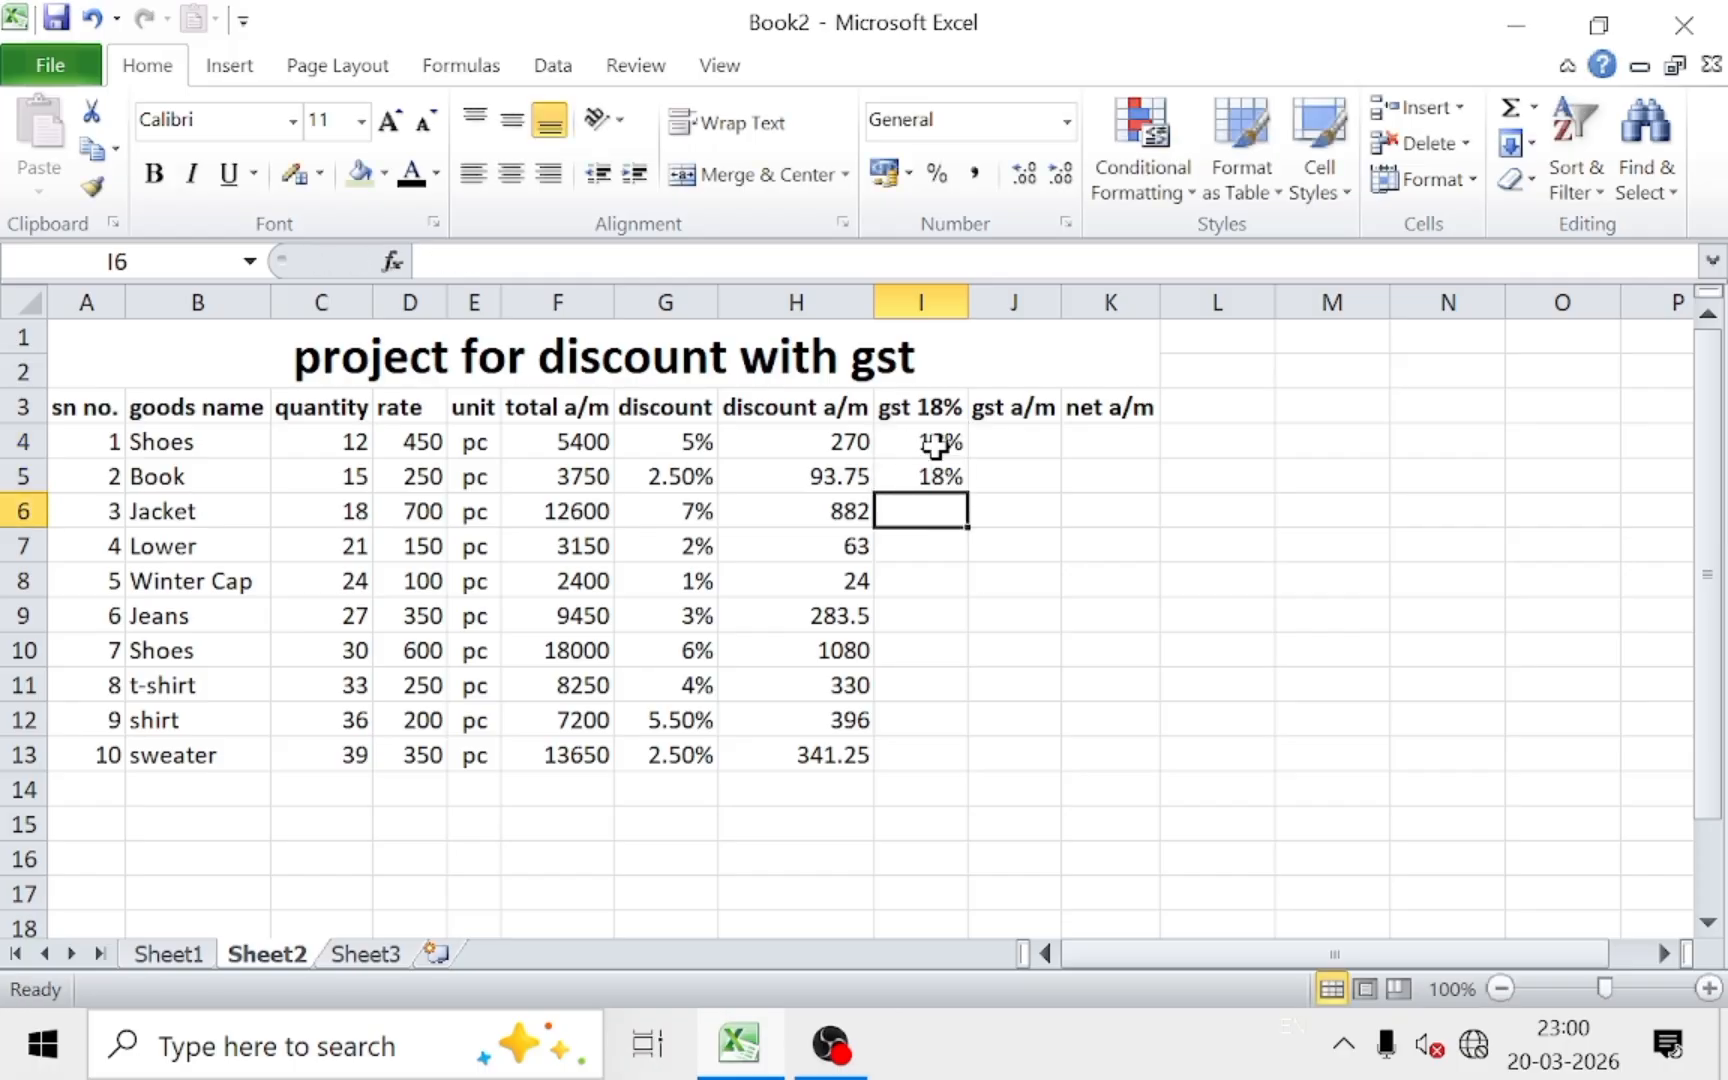
pyautogui.moveTo(935, 444); pyautogui.dragTo(968, 772)
pyautogui.click(1087, 615)
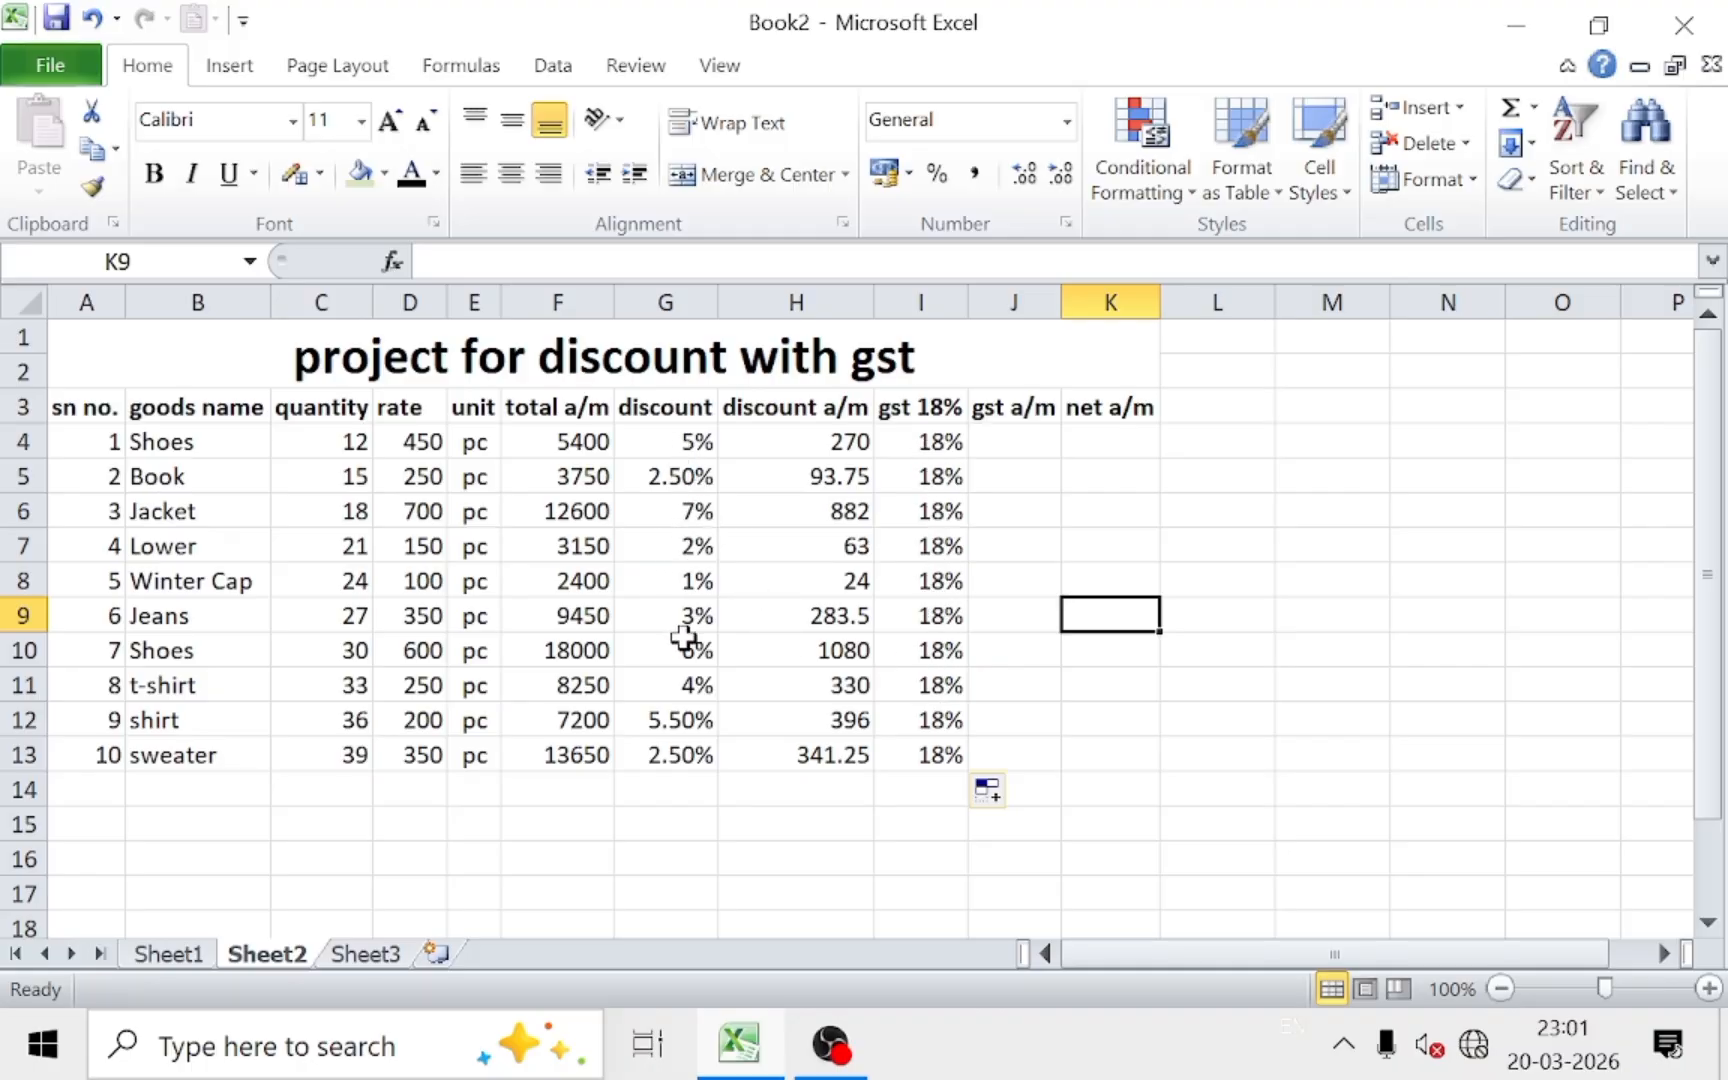
pyautogui.moveTo(933, 447); pyautogui.dragTo(926, 729)
pyautogui.click(1007, 614)
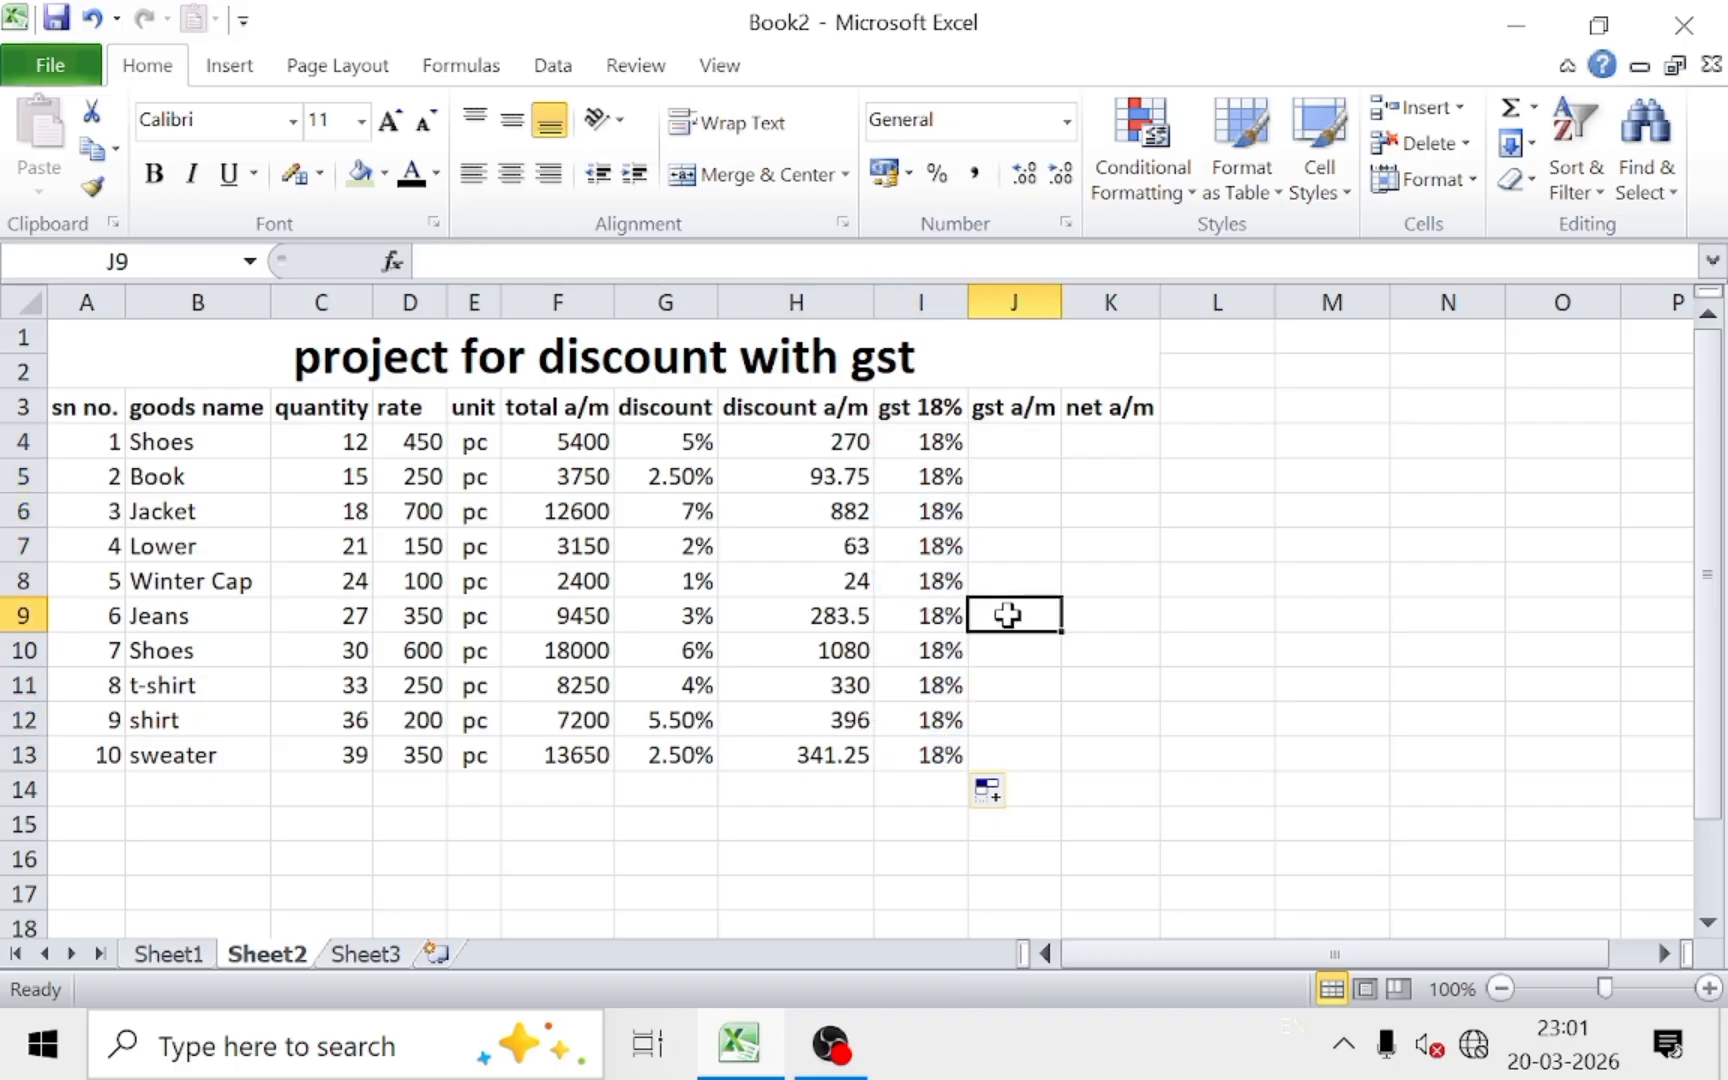
# Step: Calculate the first GST amount in cell J4 as total amount times GST rate with the formula =F4*I4
pyautogui.click(1032, 445)
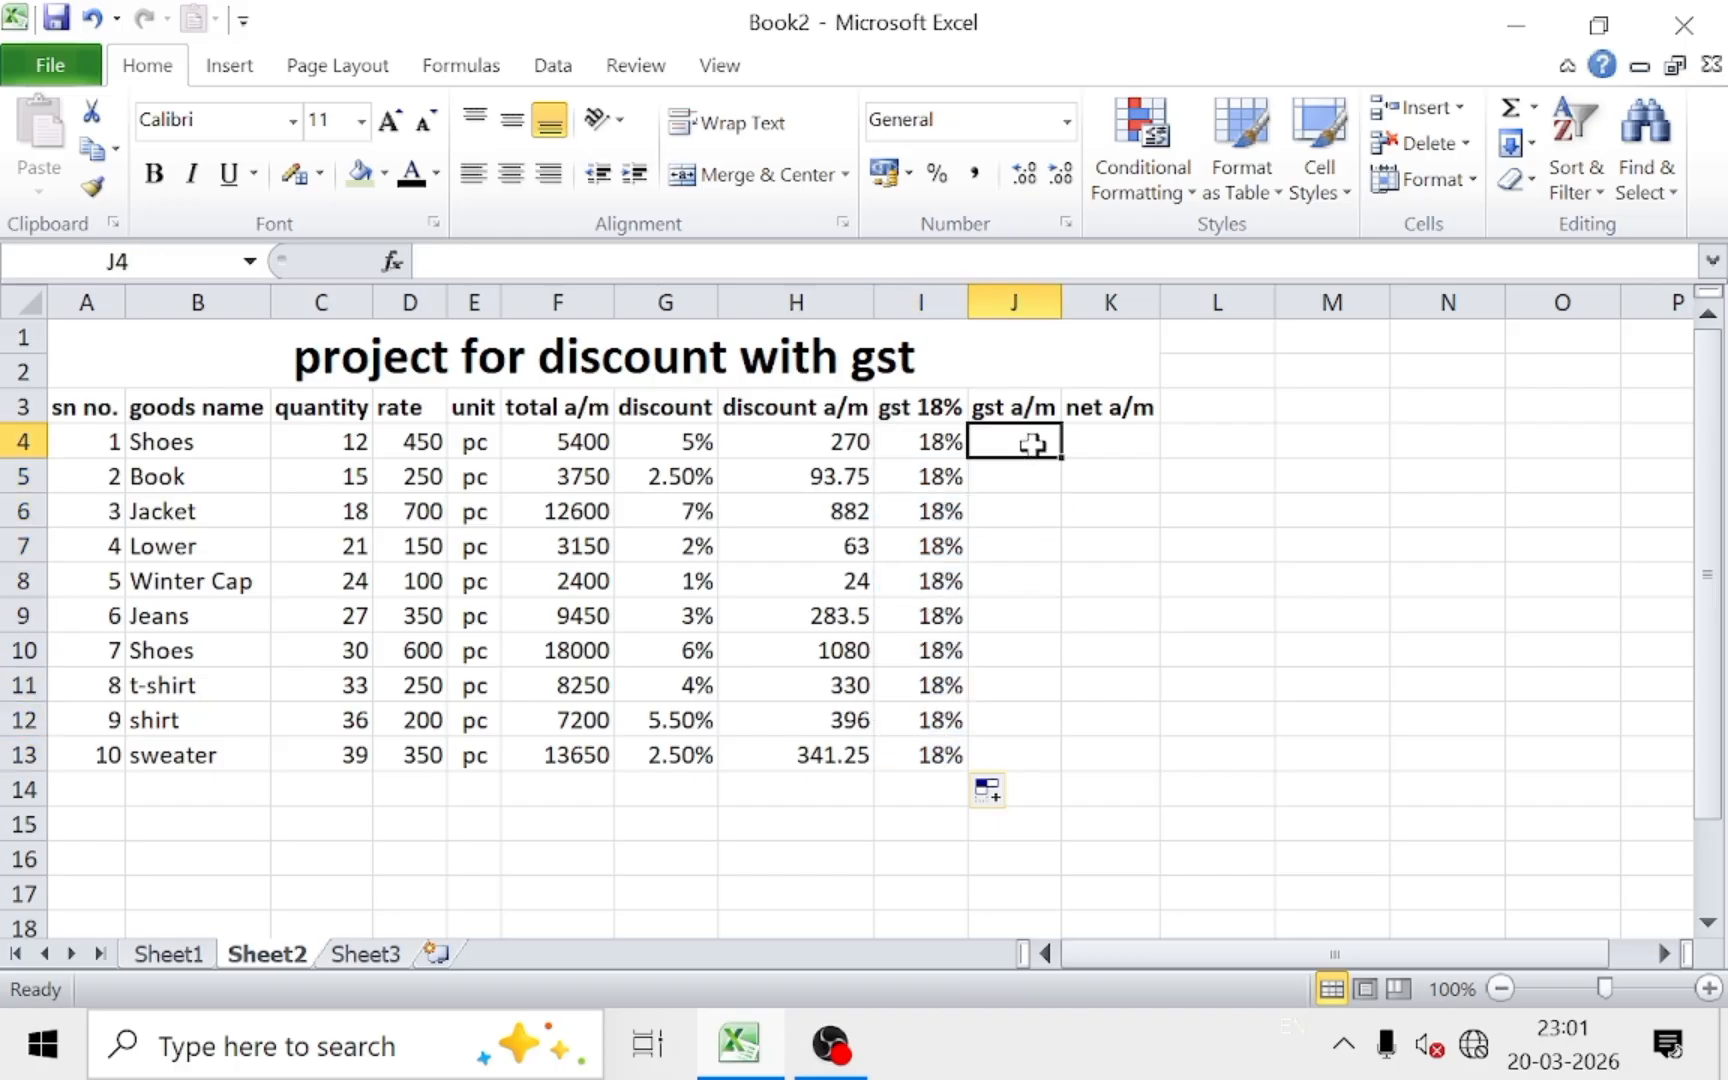
pyautogui.write('=')
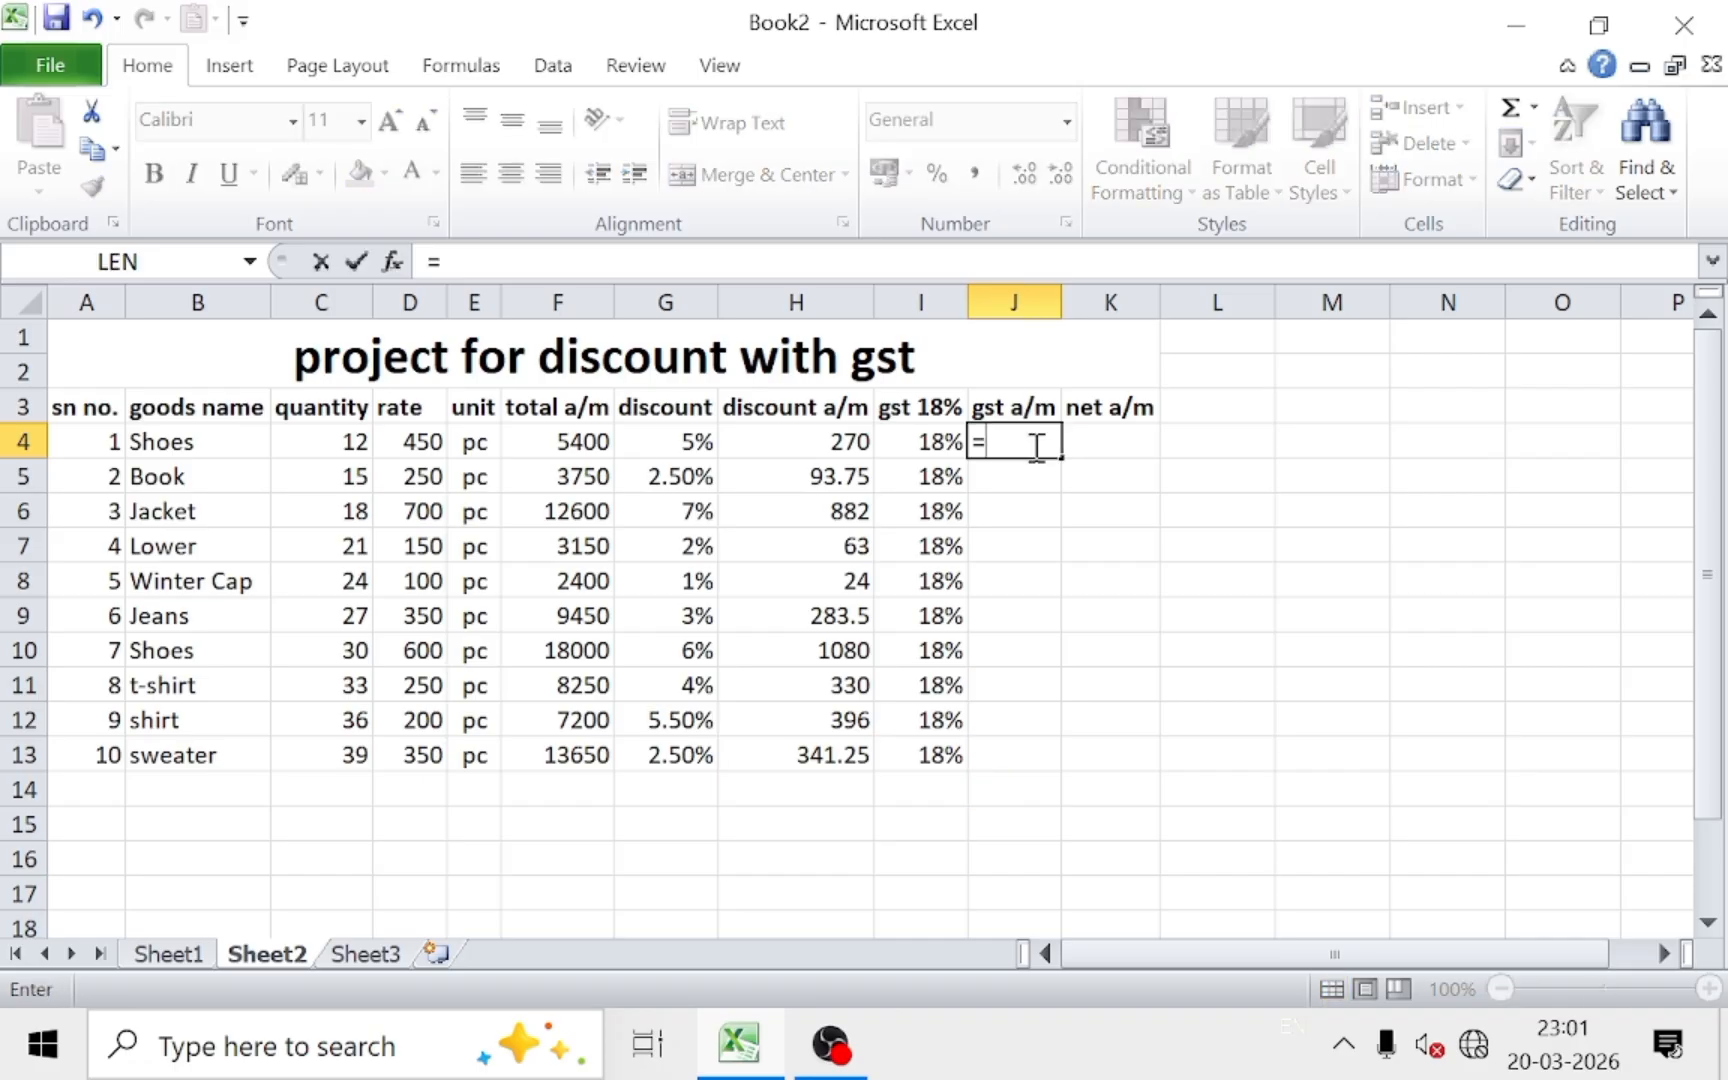
pyautogui.click(583, 444)
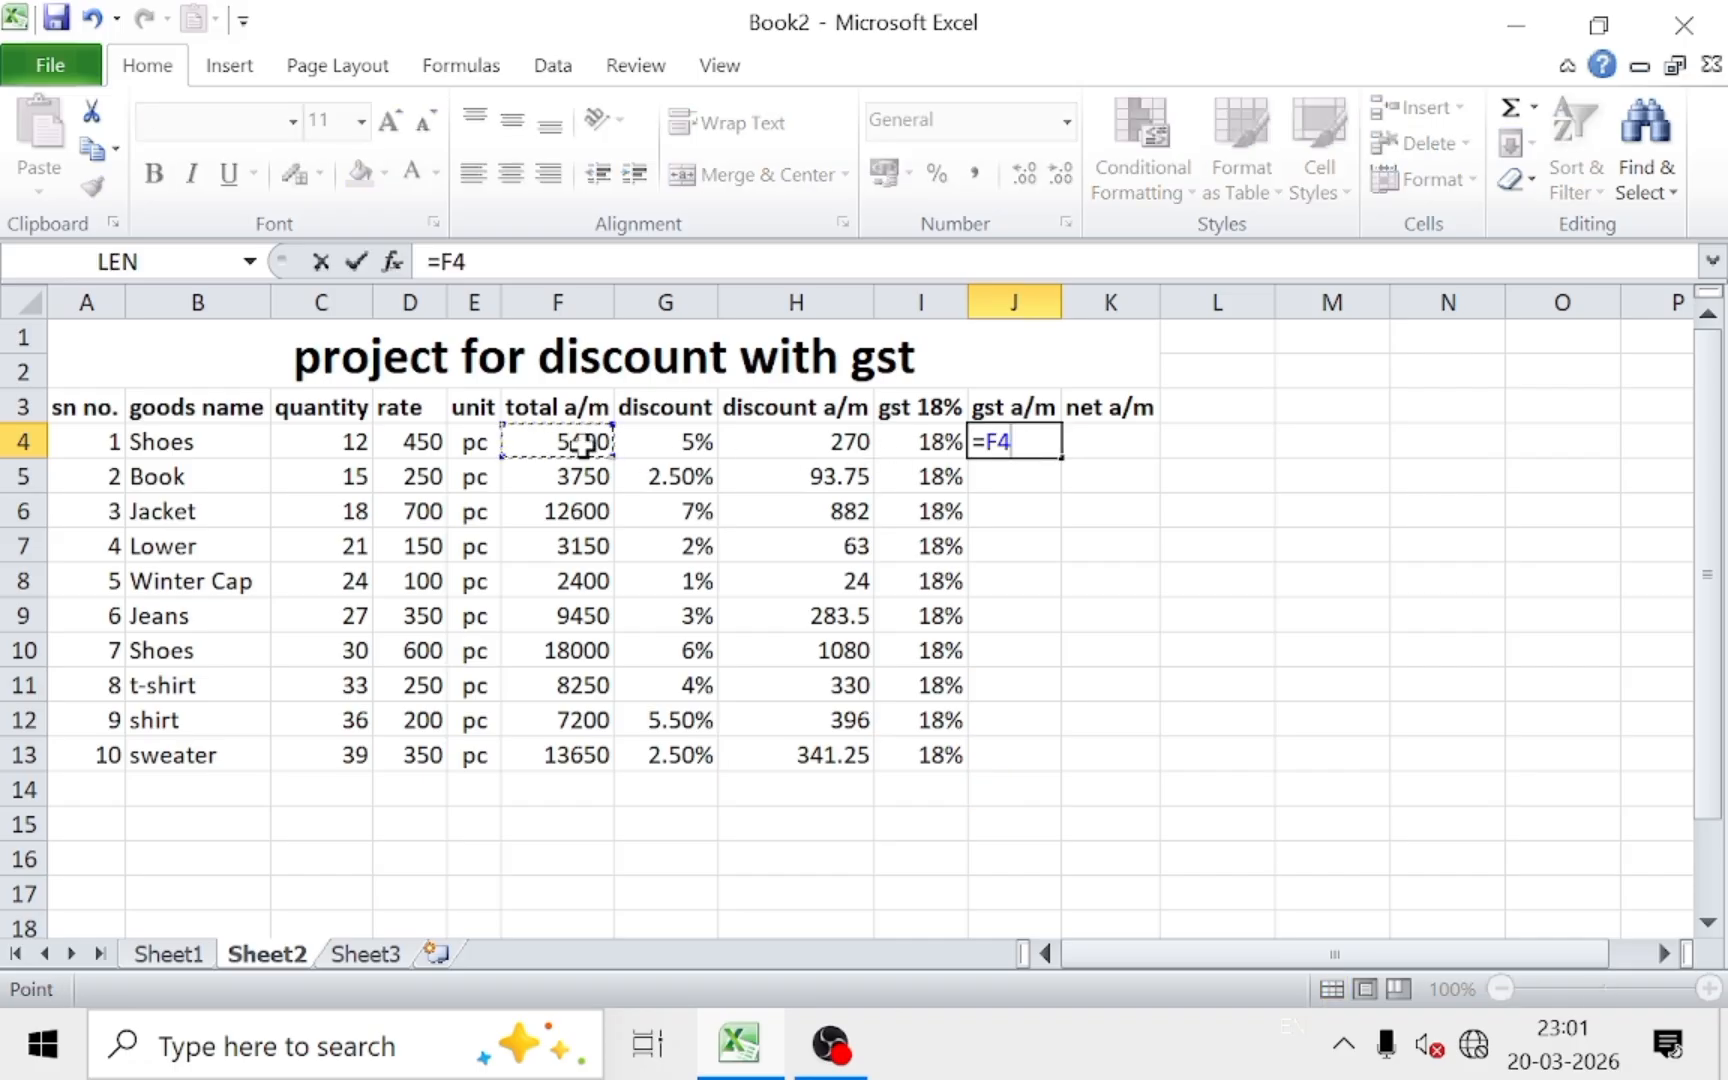
pyautogui.write('*')
pyautogui.click(915, 444)
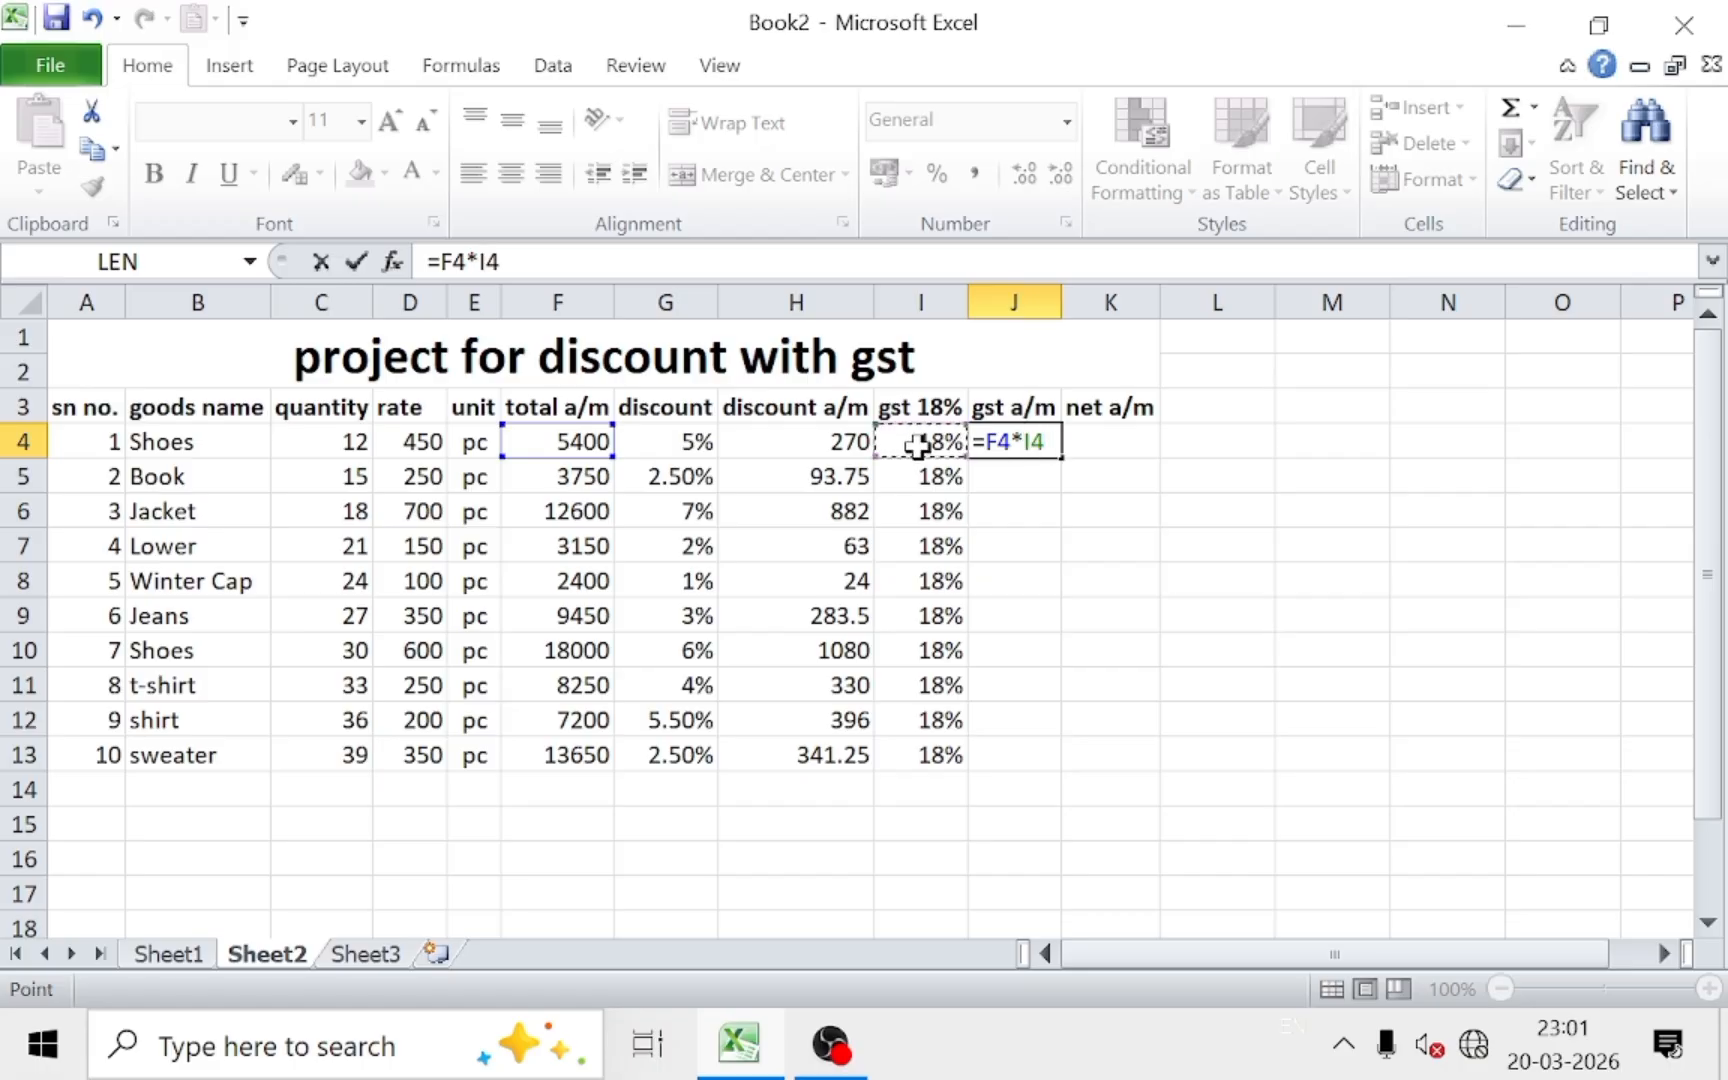
pyautogui.press('Return')
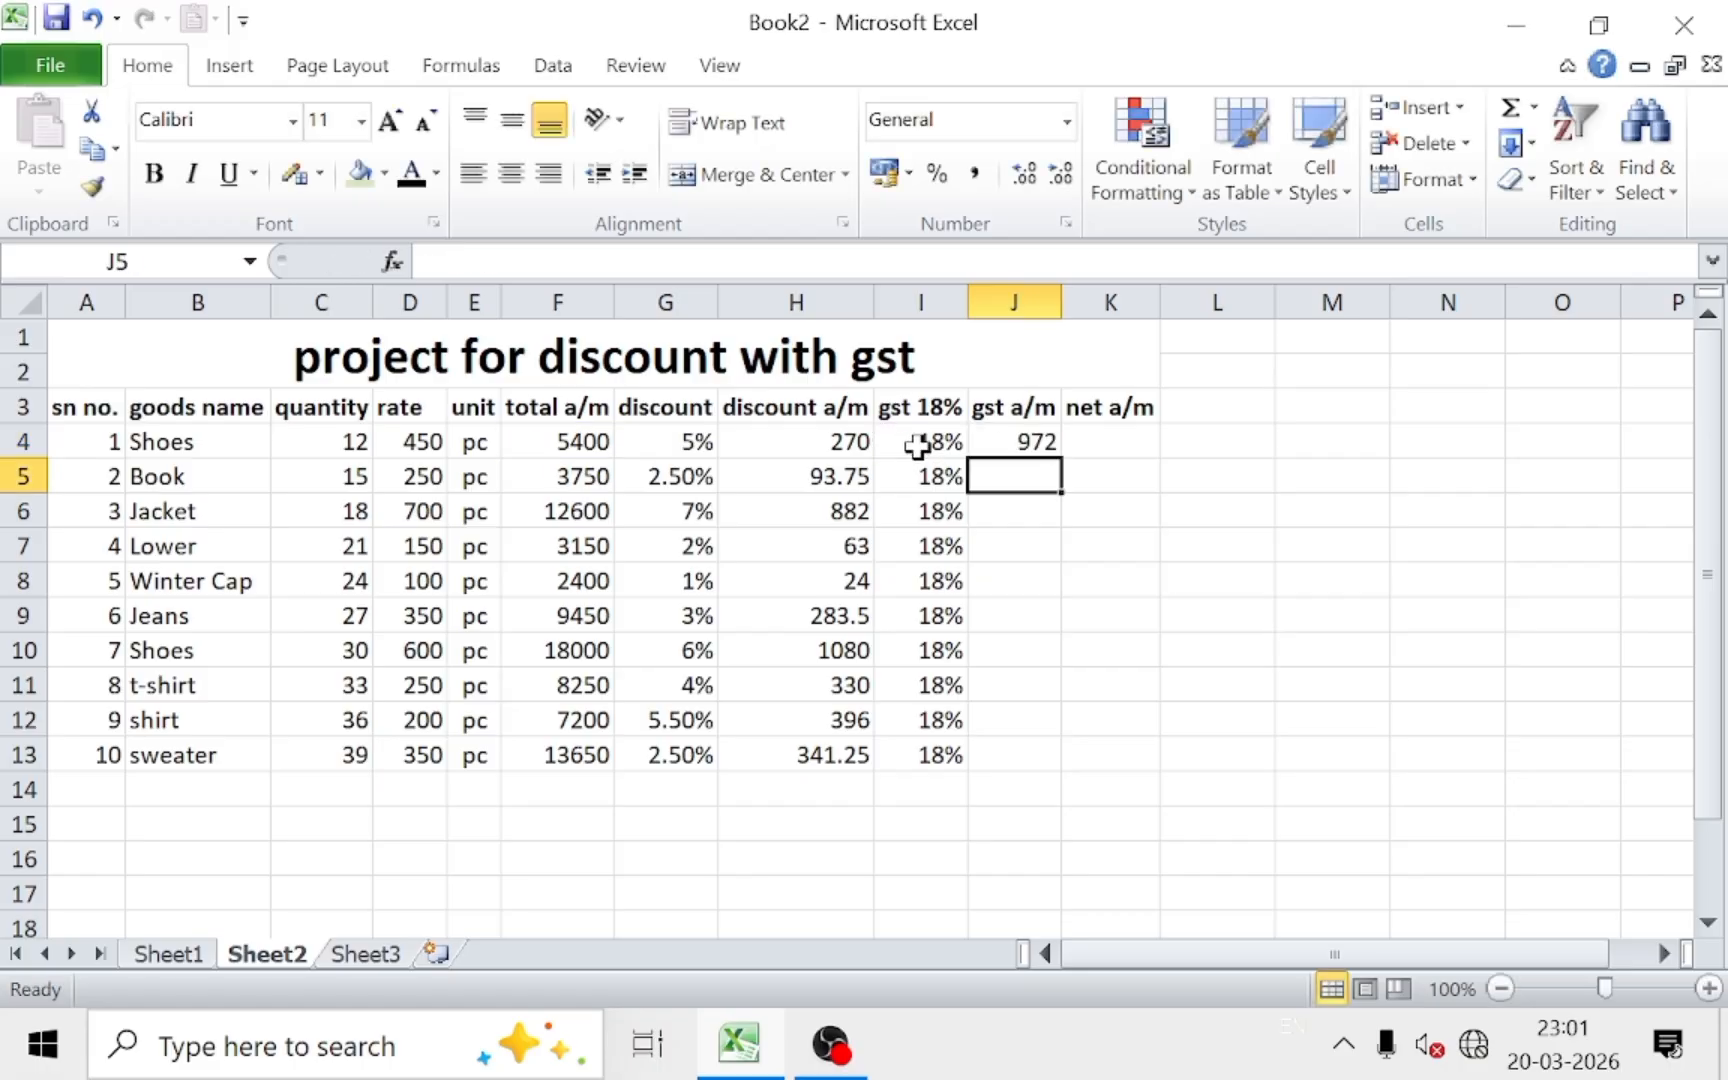
# Step: Fill the GST amount formula from cell J4 down to J13
pyautogui.click(1022, 443)
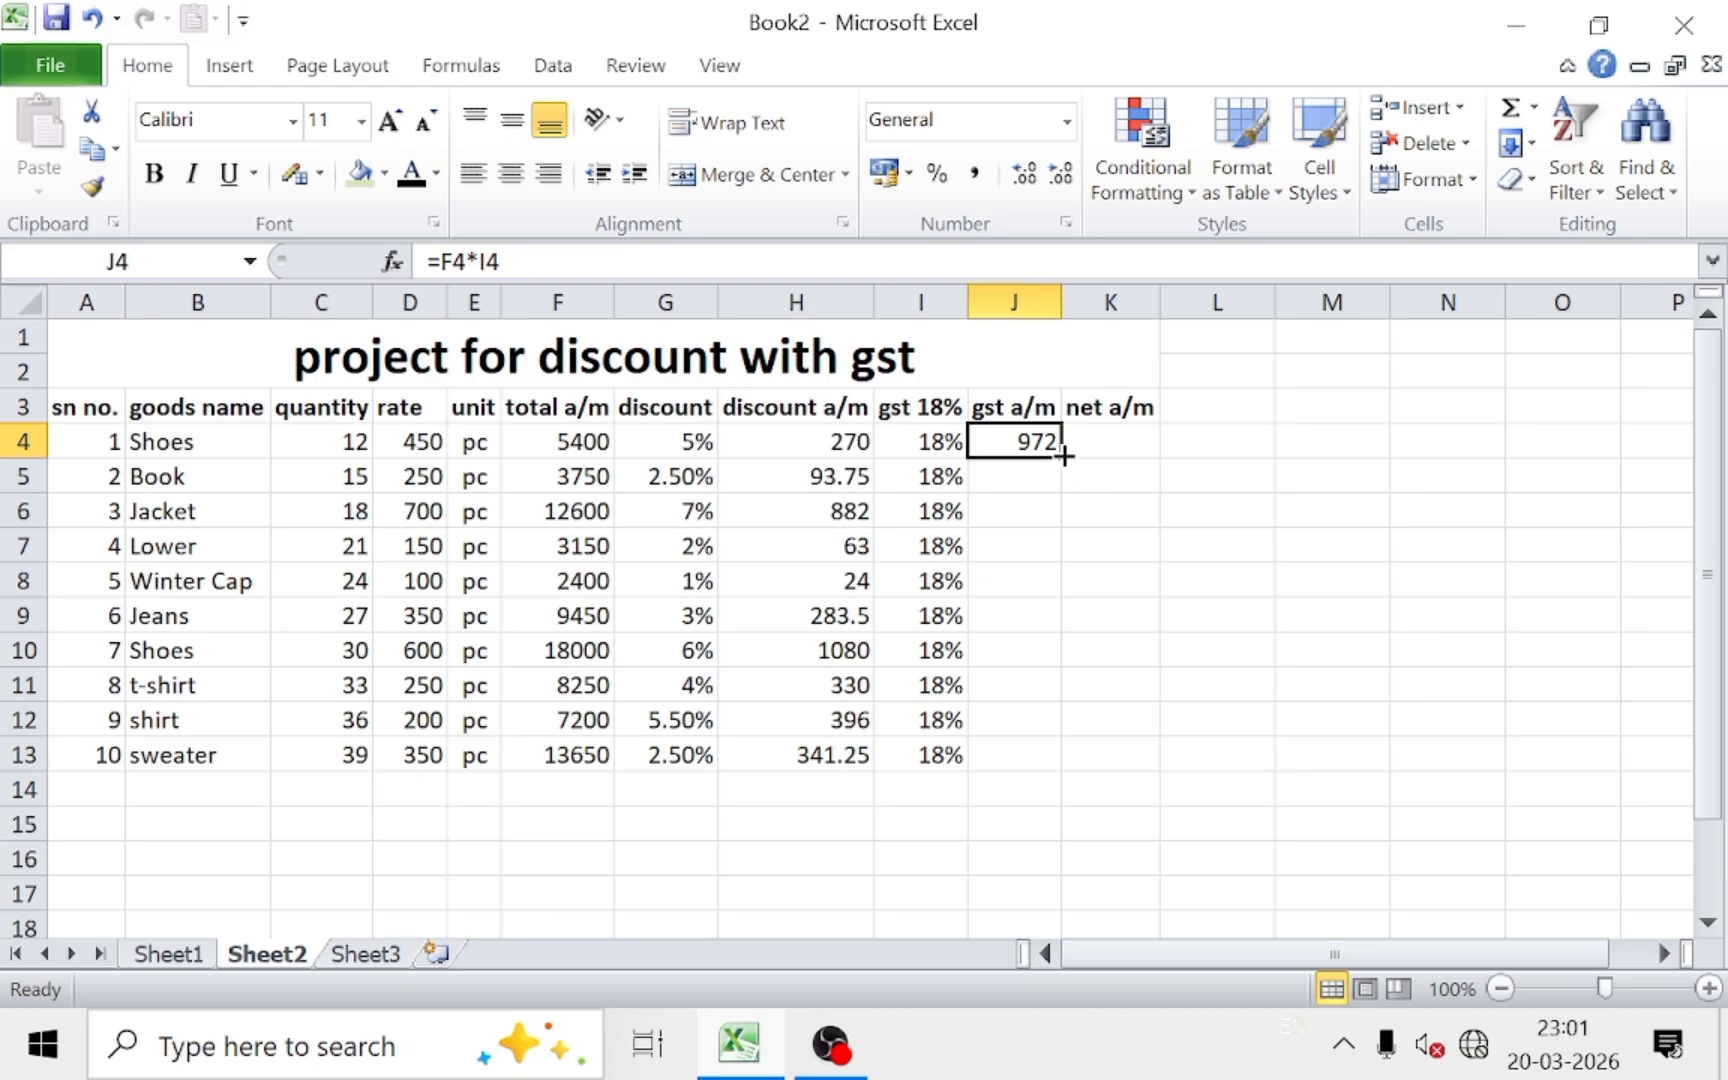
pyautogui.moveTo(1058, 460); pyautogui.dragTo(1050, 768)
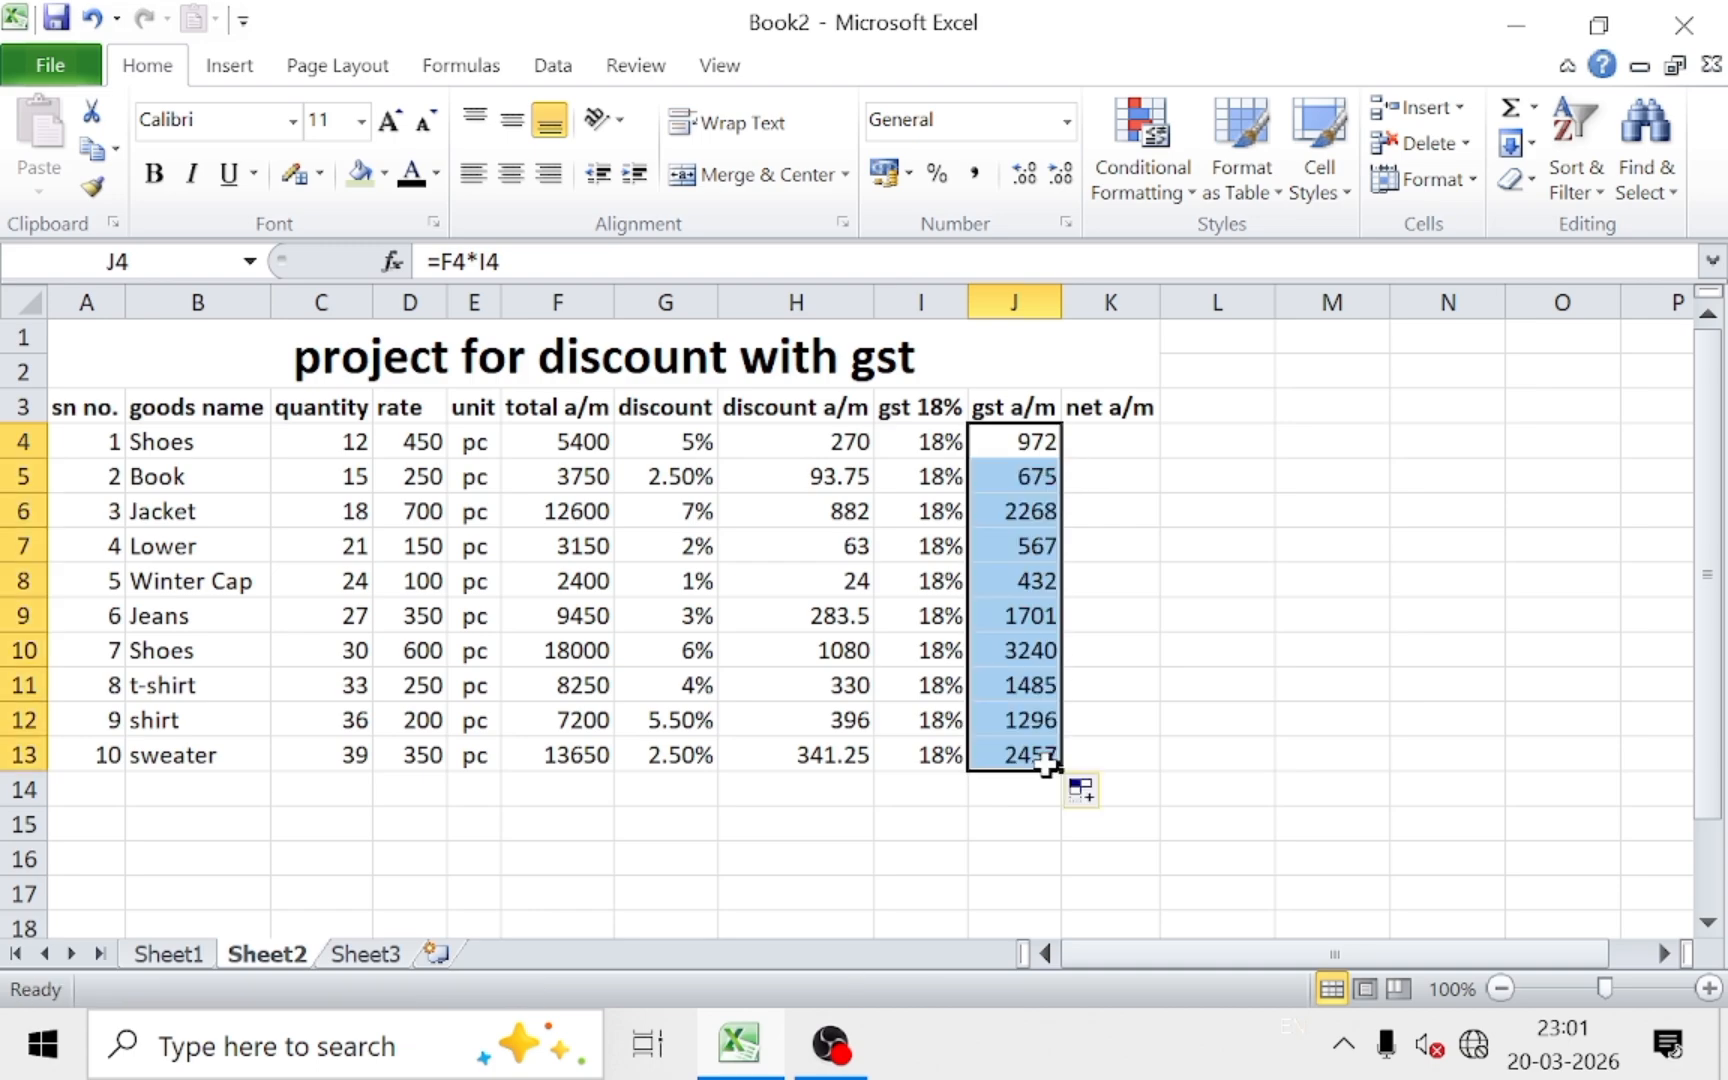
pyautogui.click(1116, 643)
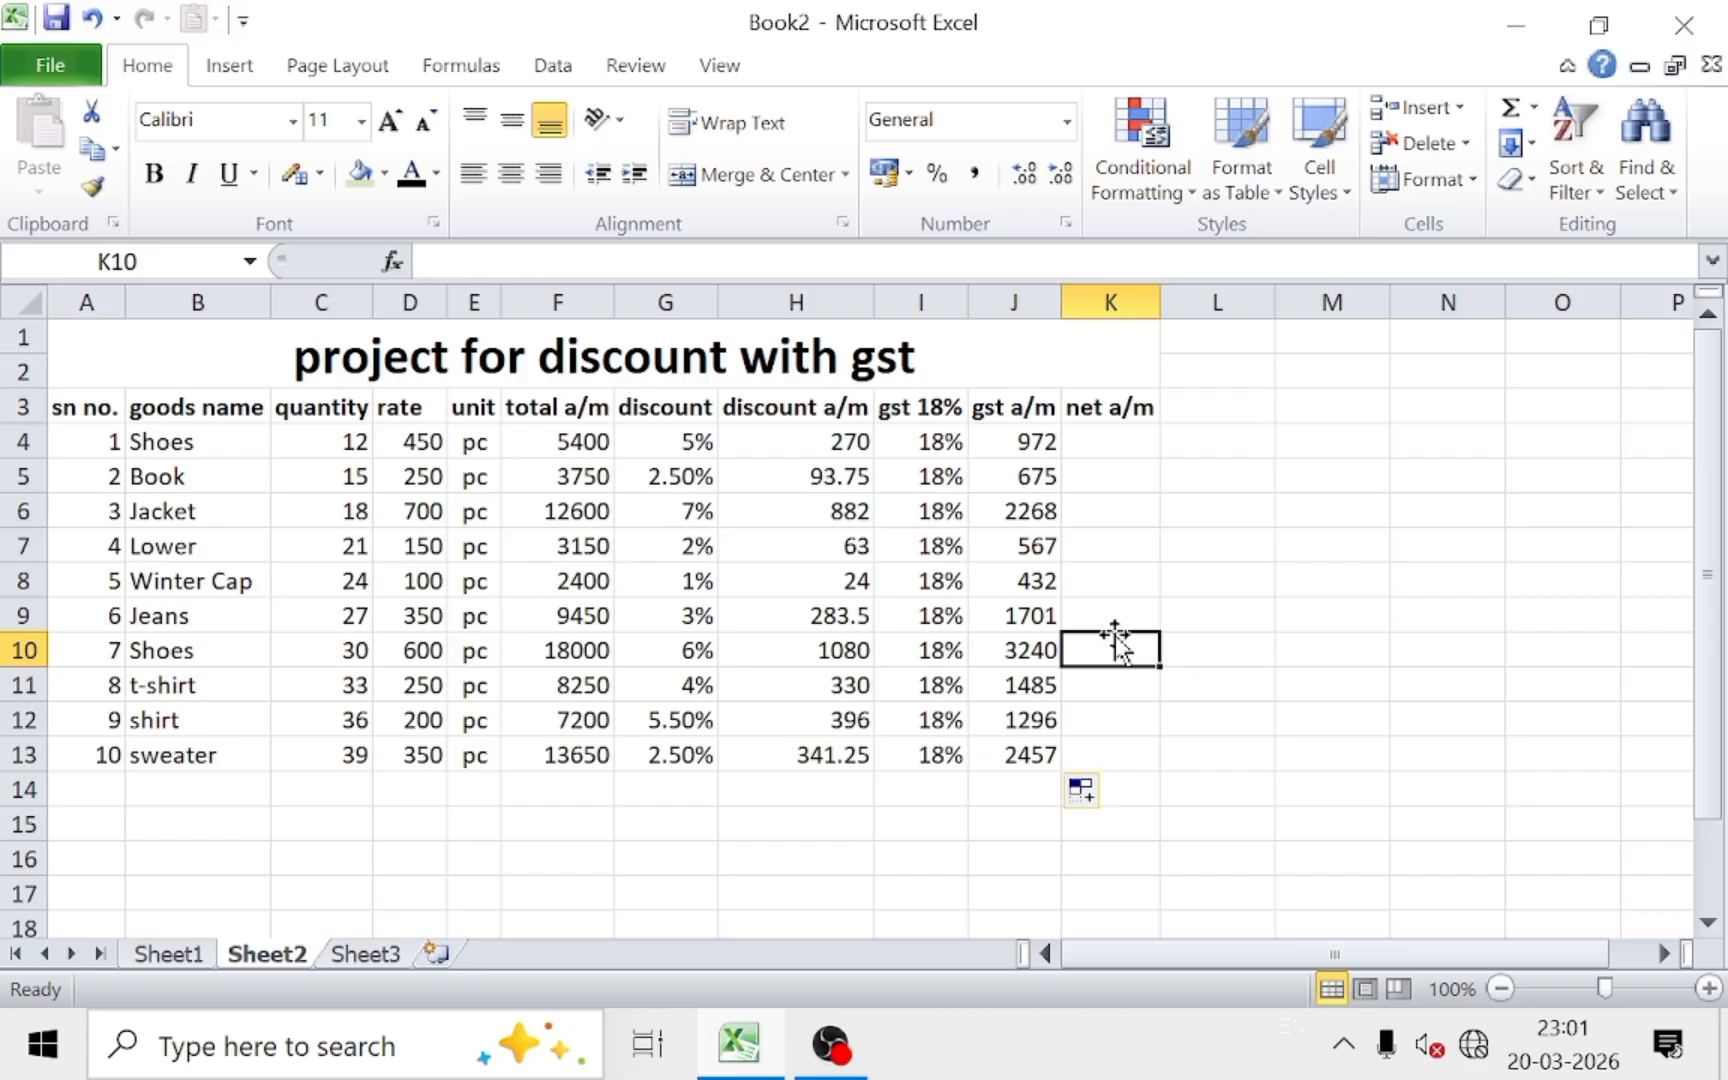
# Step: Calculate the first net amount in cell K4 as total minus discount plus GST with the formula =(F4-H4)+J4
pyautogui.click(1099, 445)
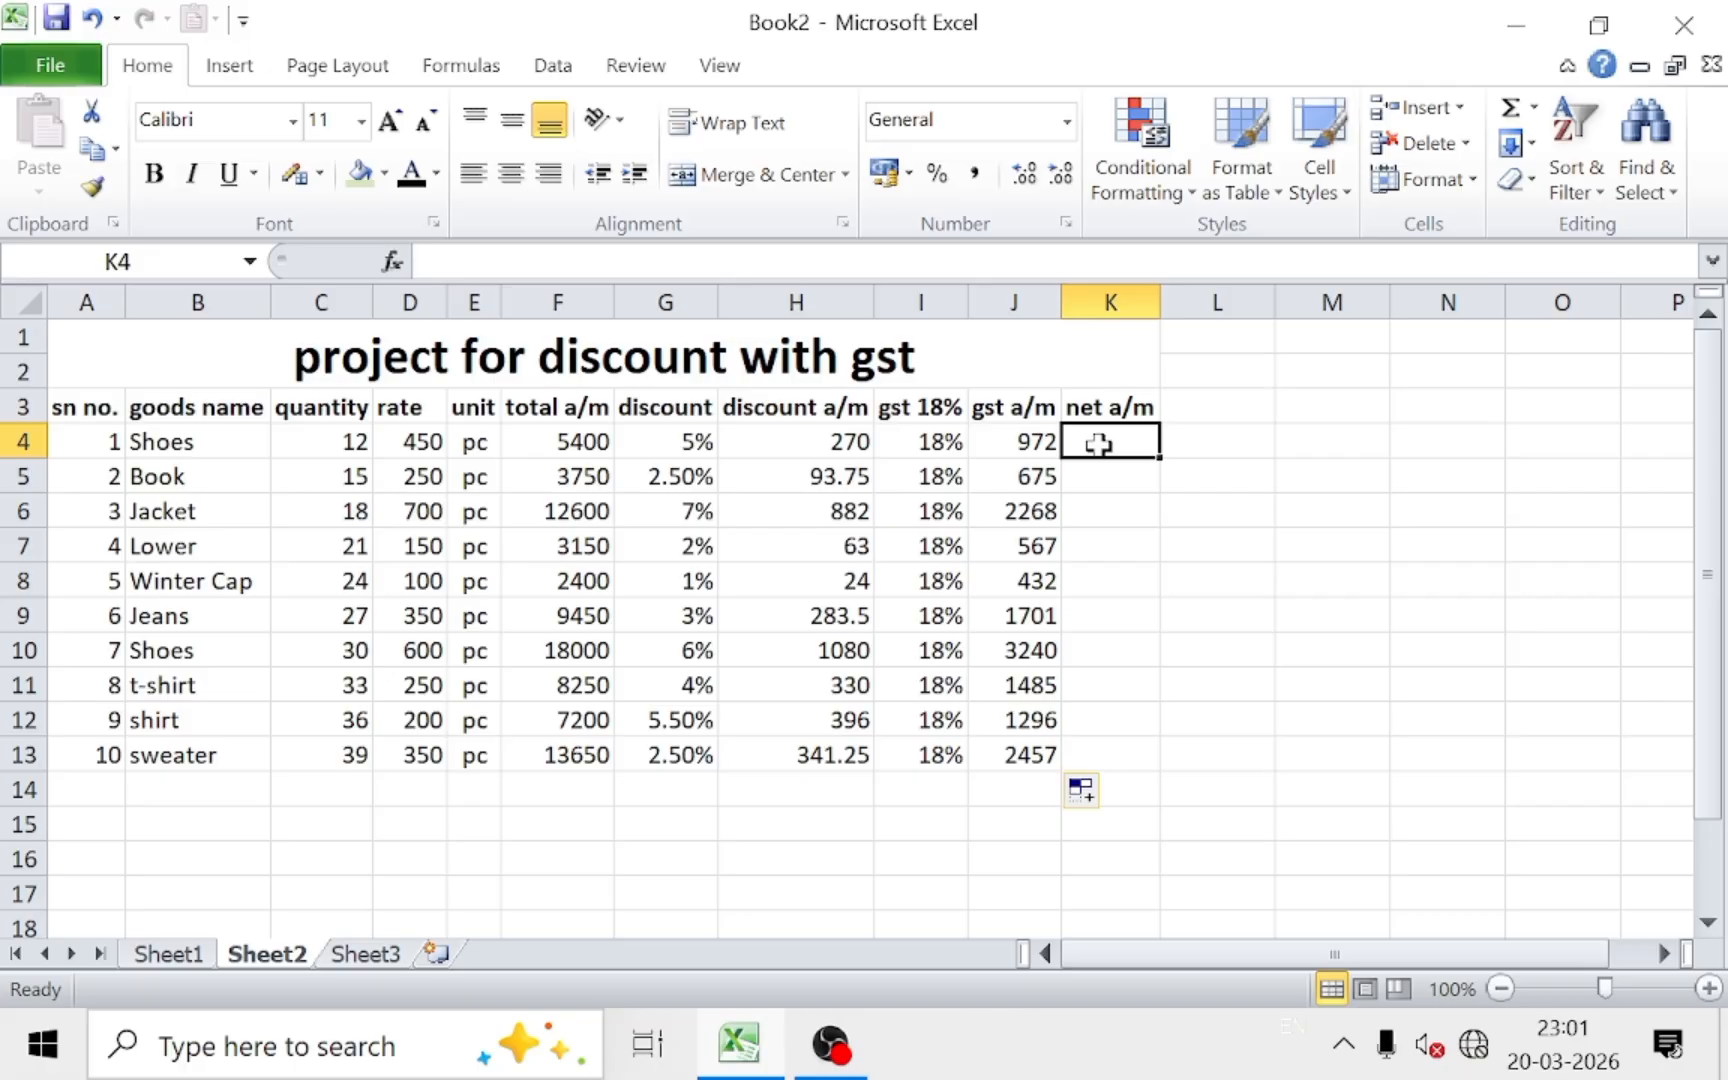
pyautogui.write('=')
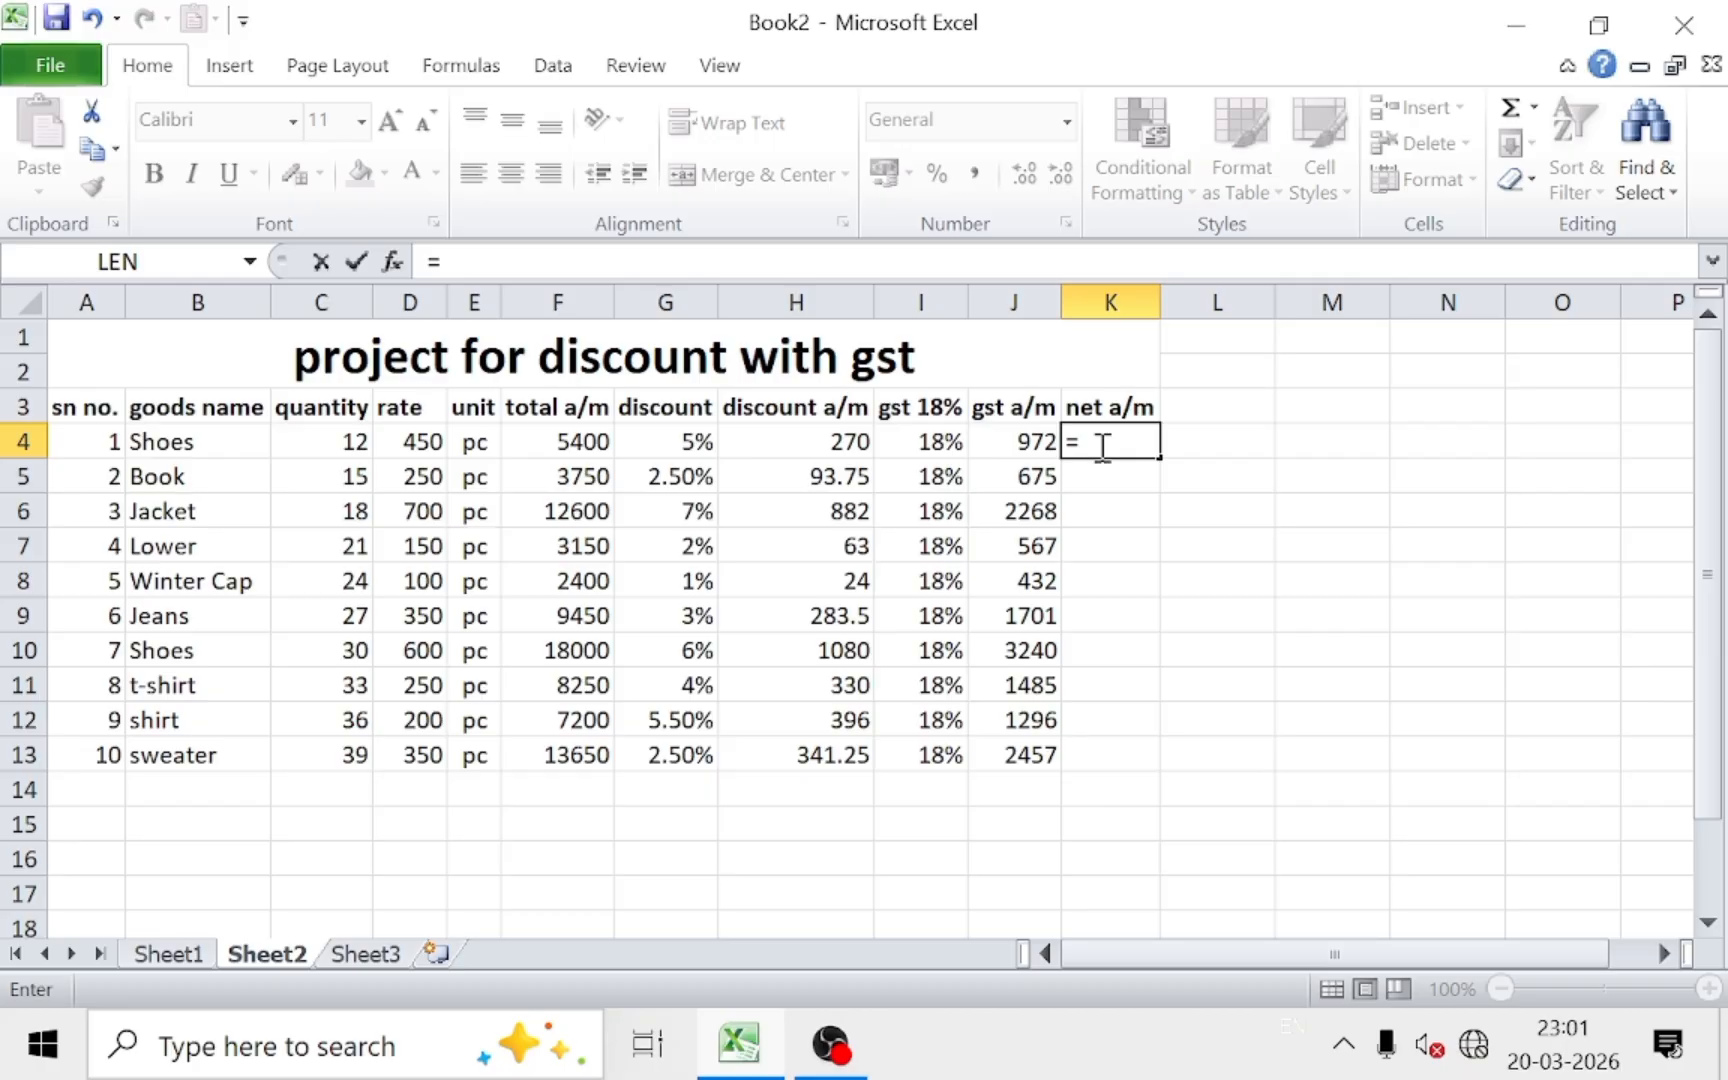
pyautogui.write('(')
pyautogui.click(567, 450)
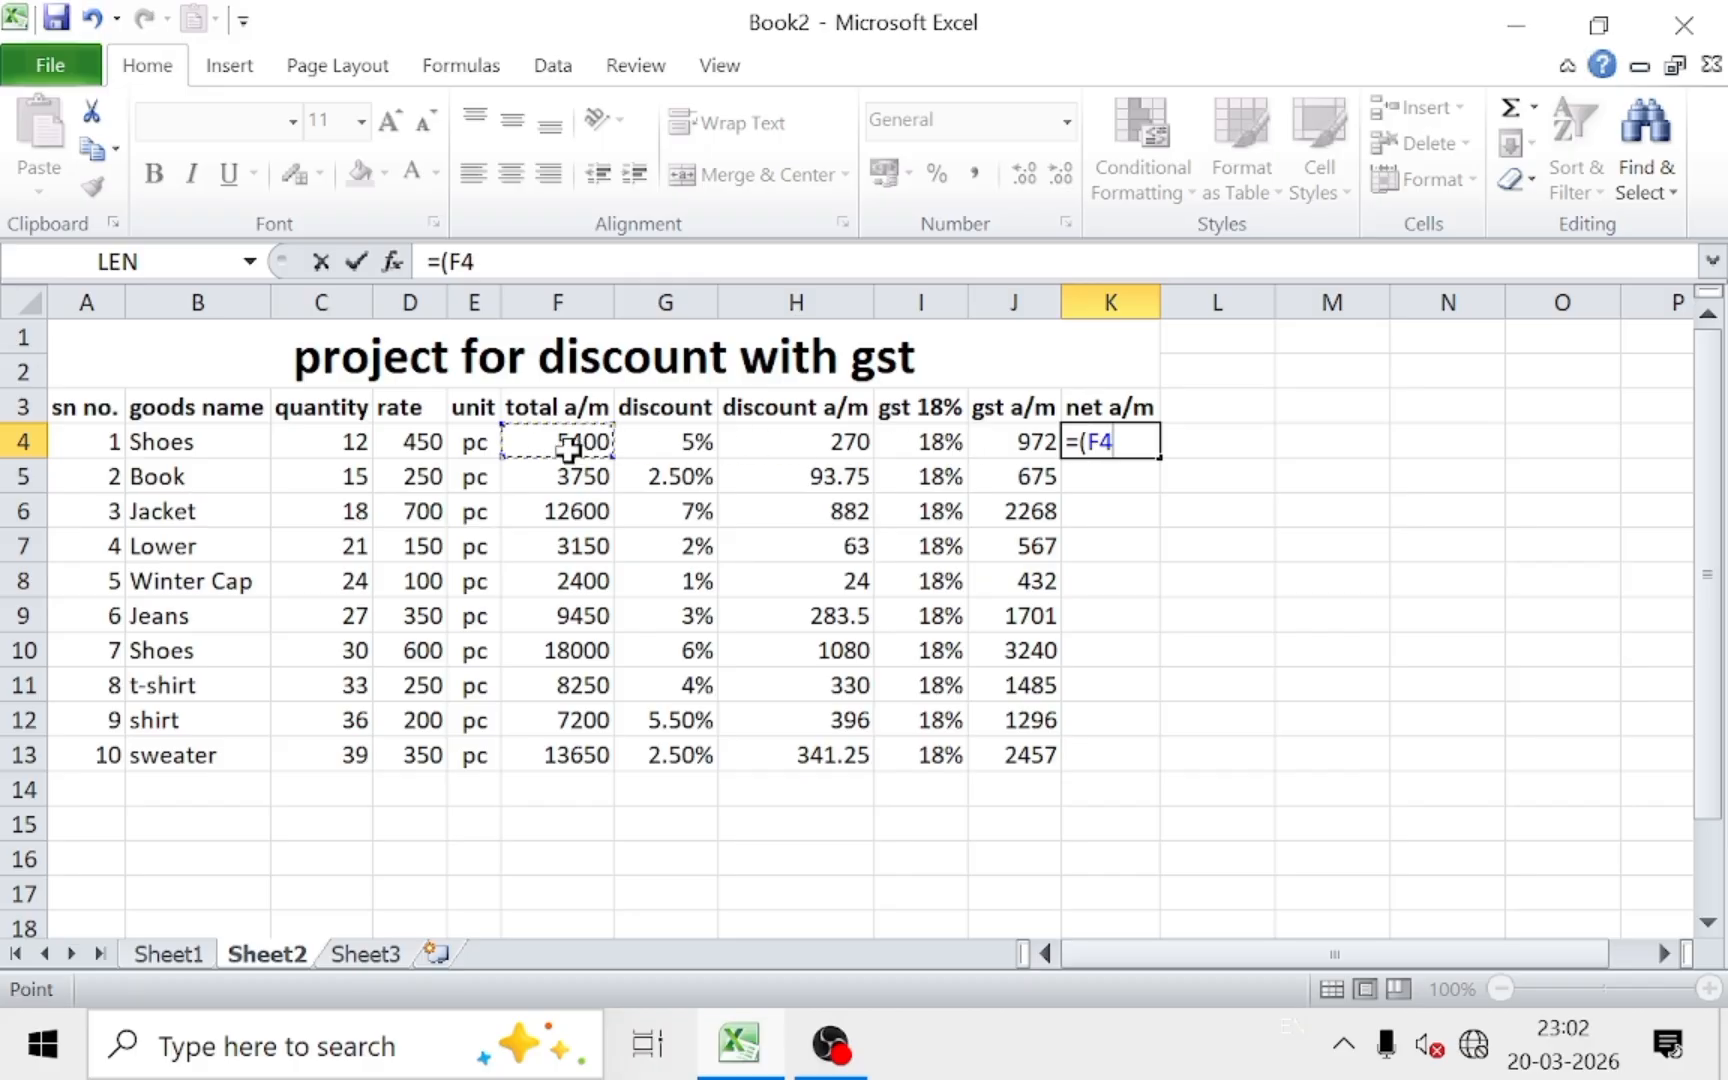
pyautogui.write('-')
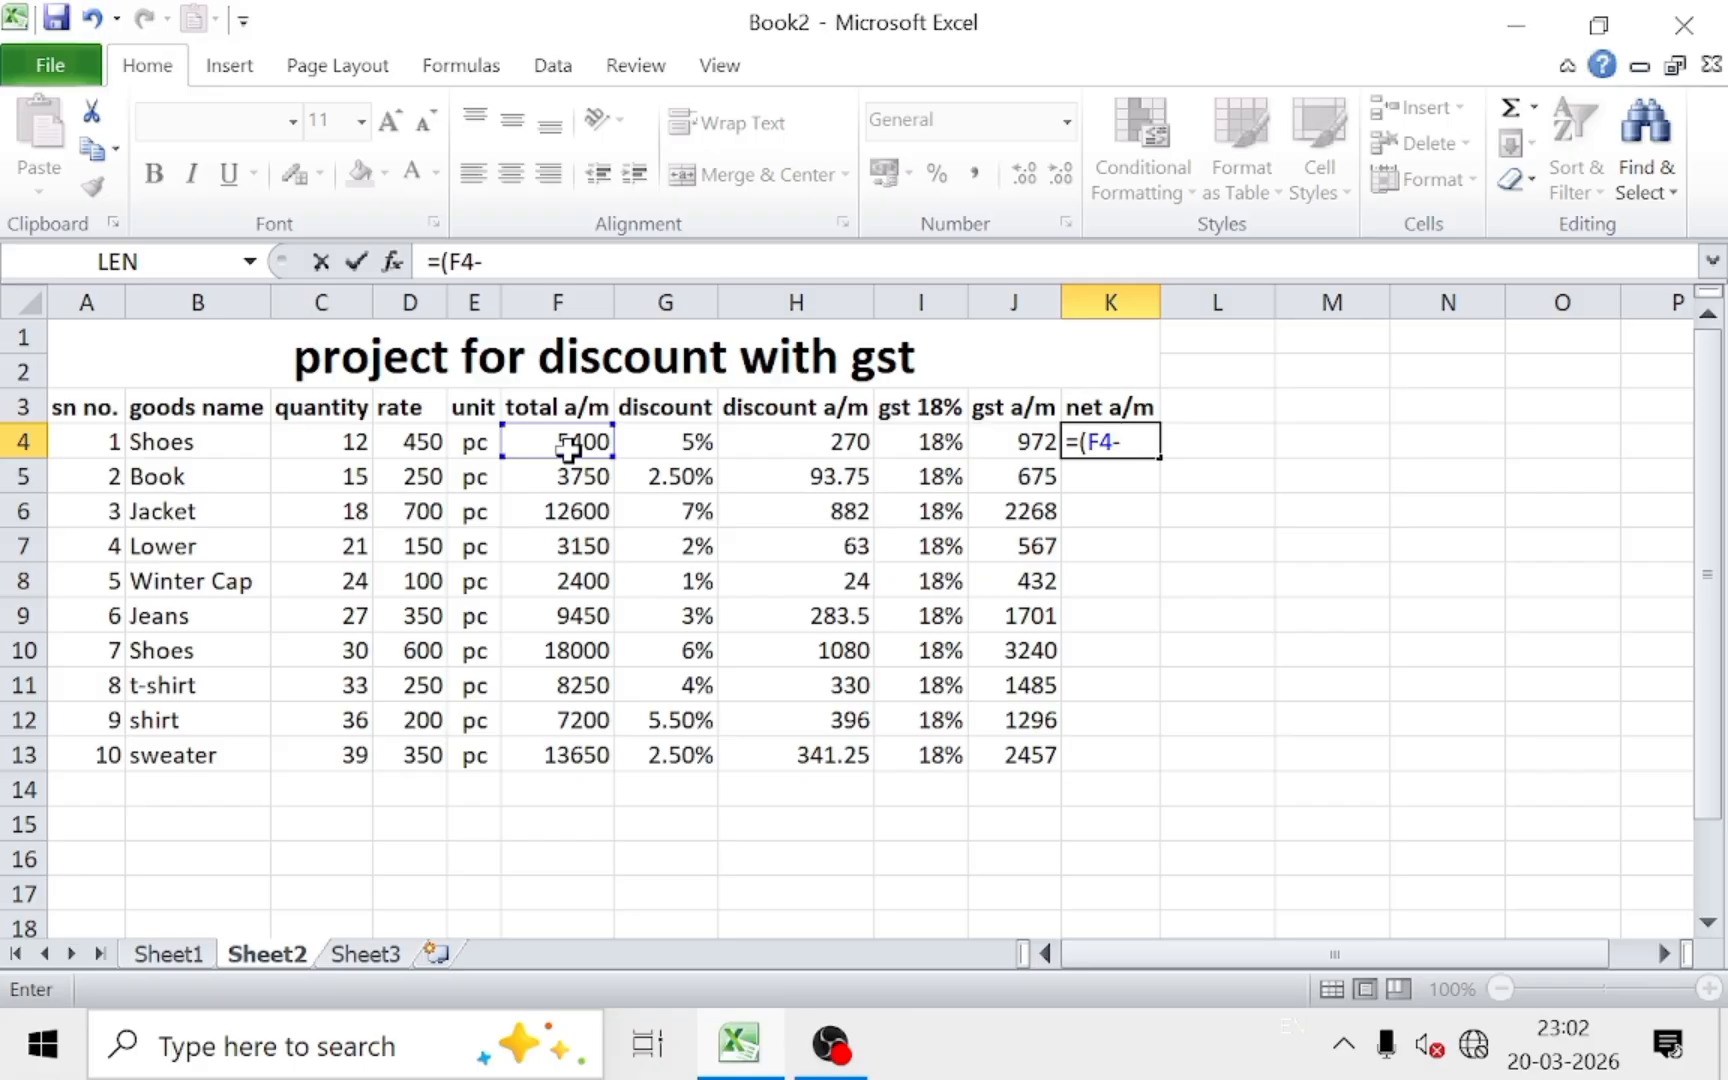
pyautogui.click(814, 443)
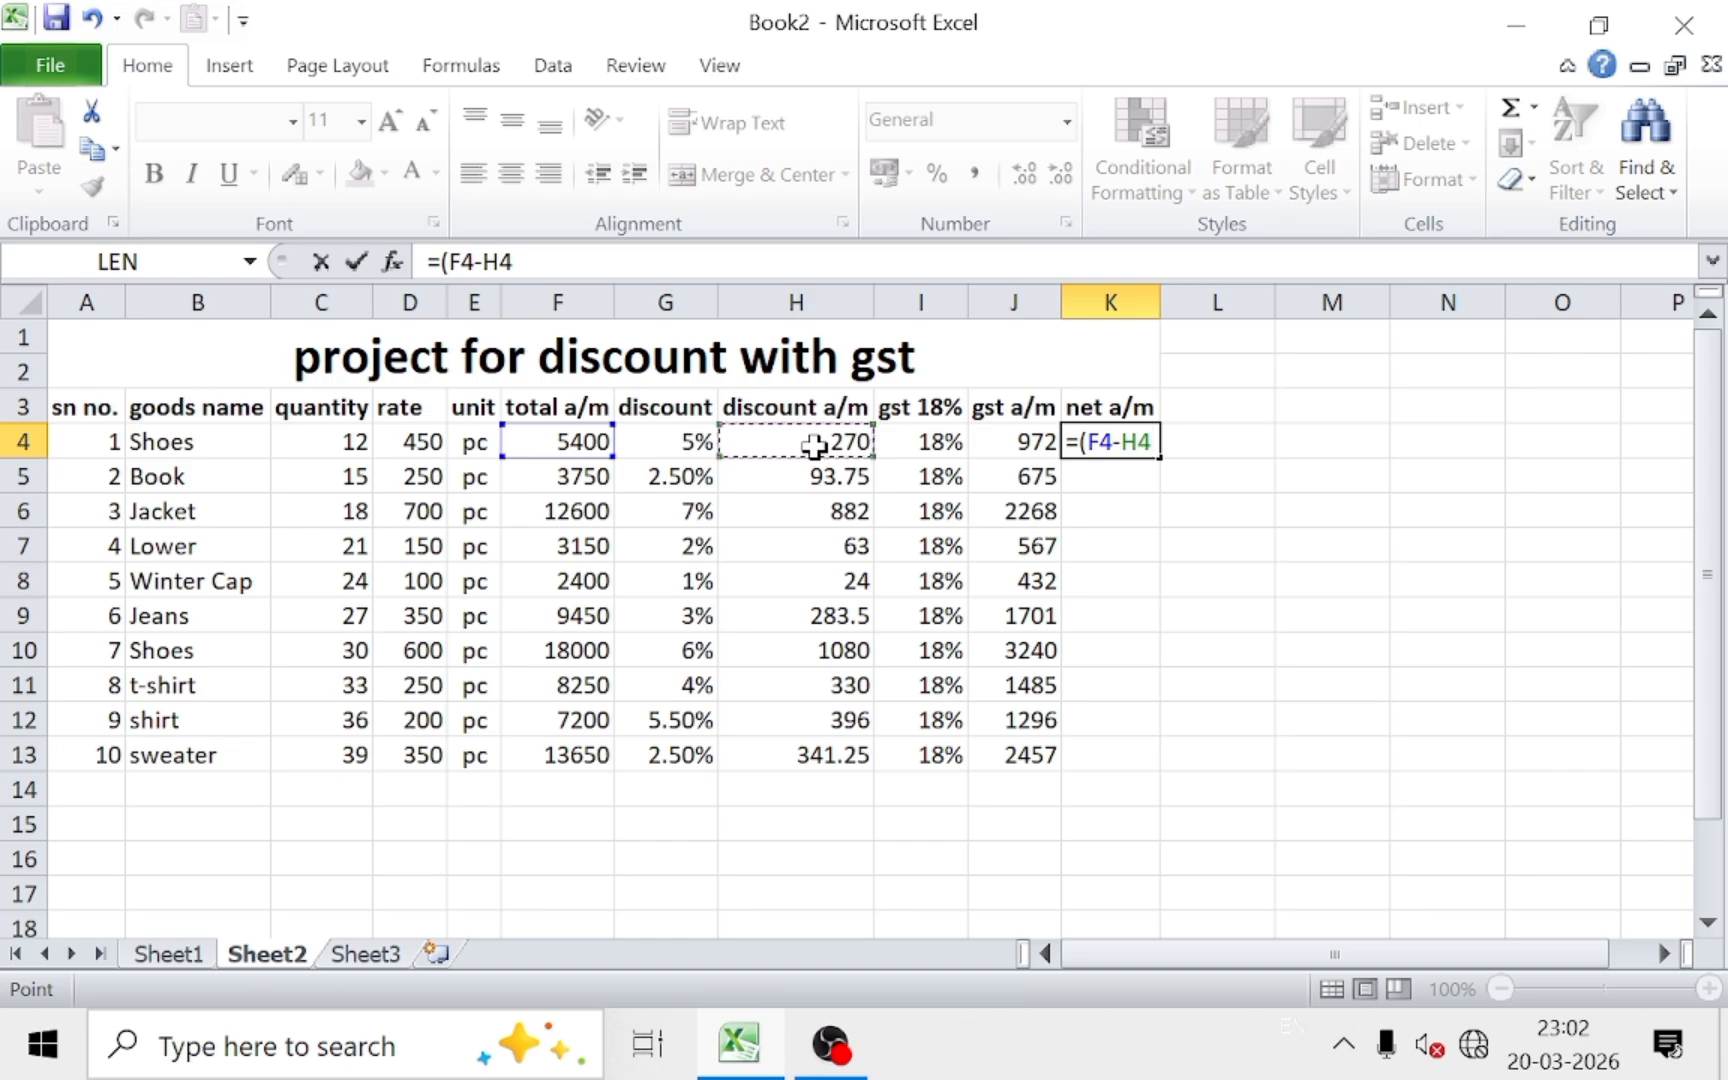
pyautogui.write(')+')
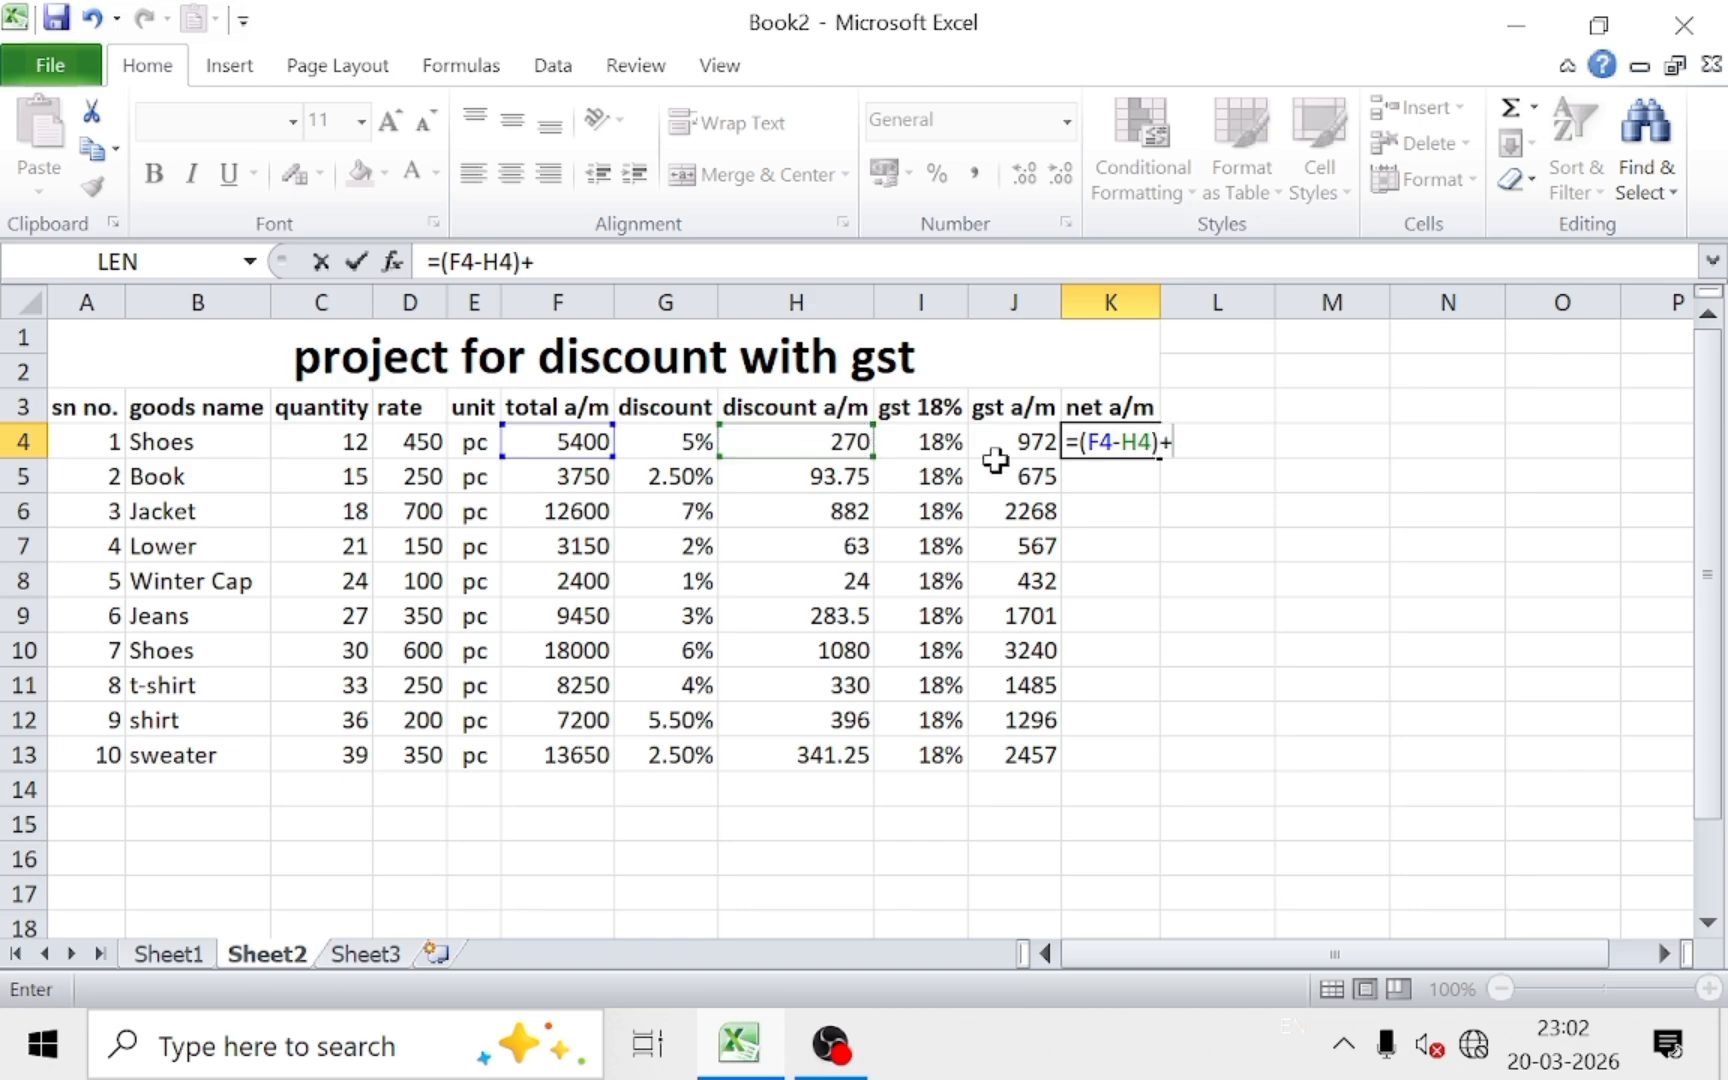
pyautogui.click(1035, 445)
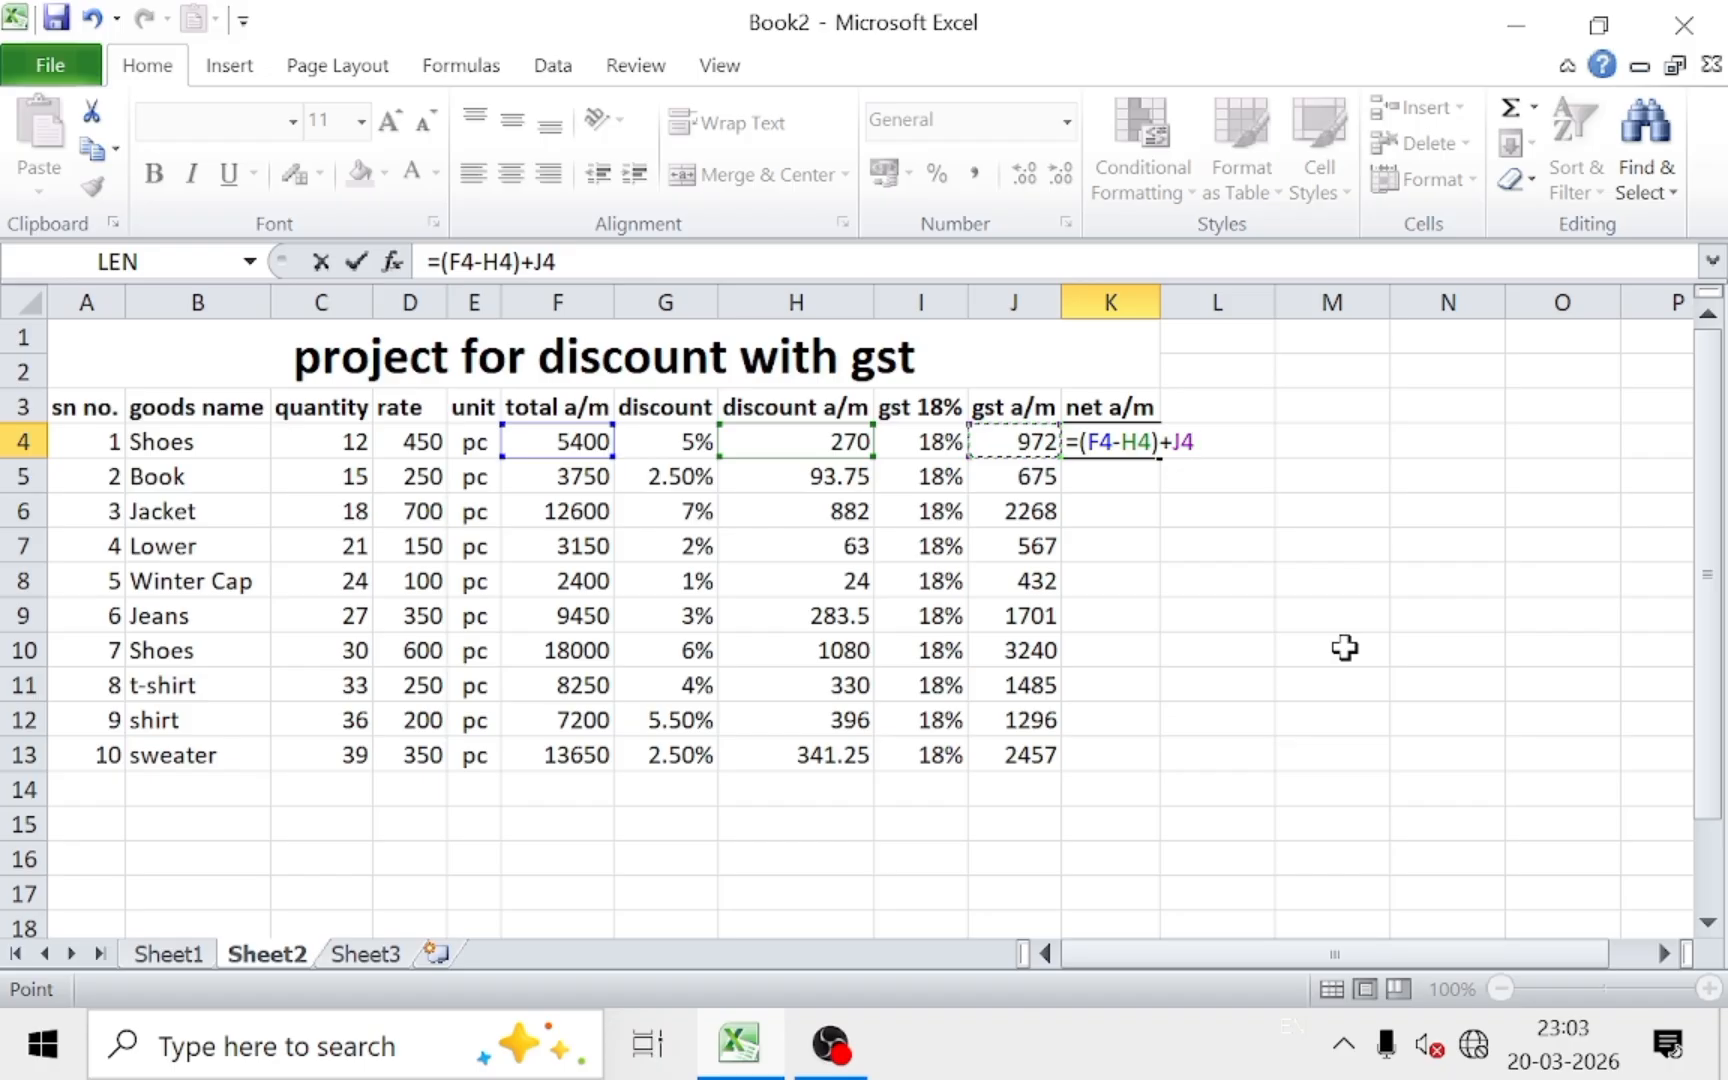
pyautogui.press('Return')
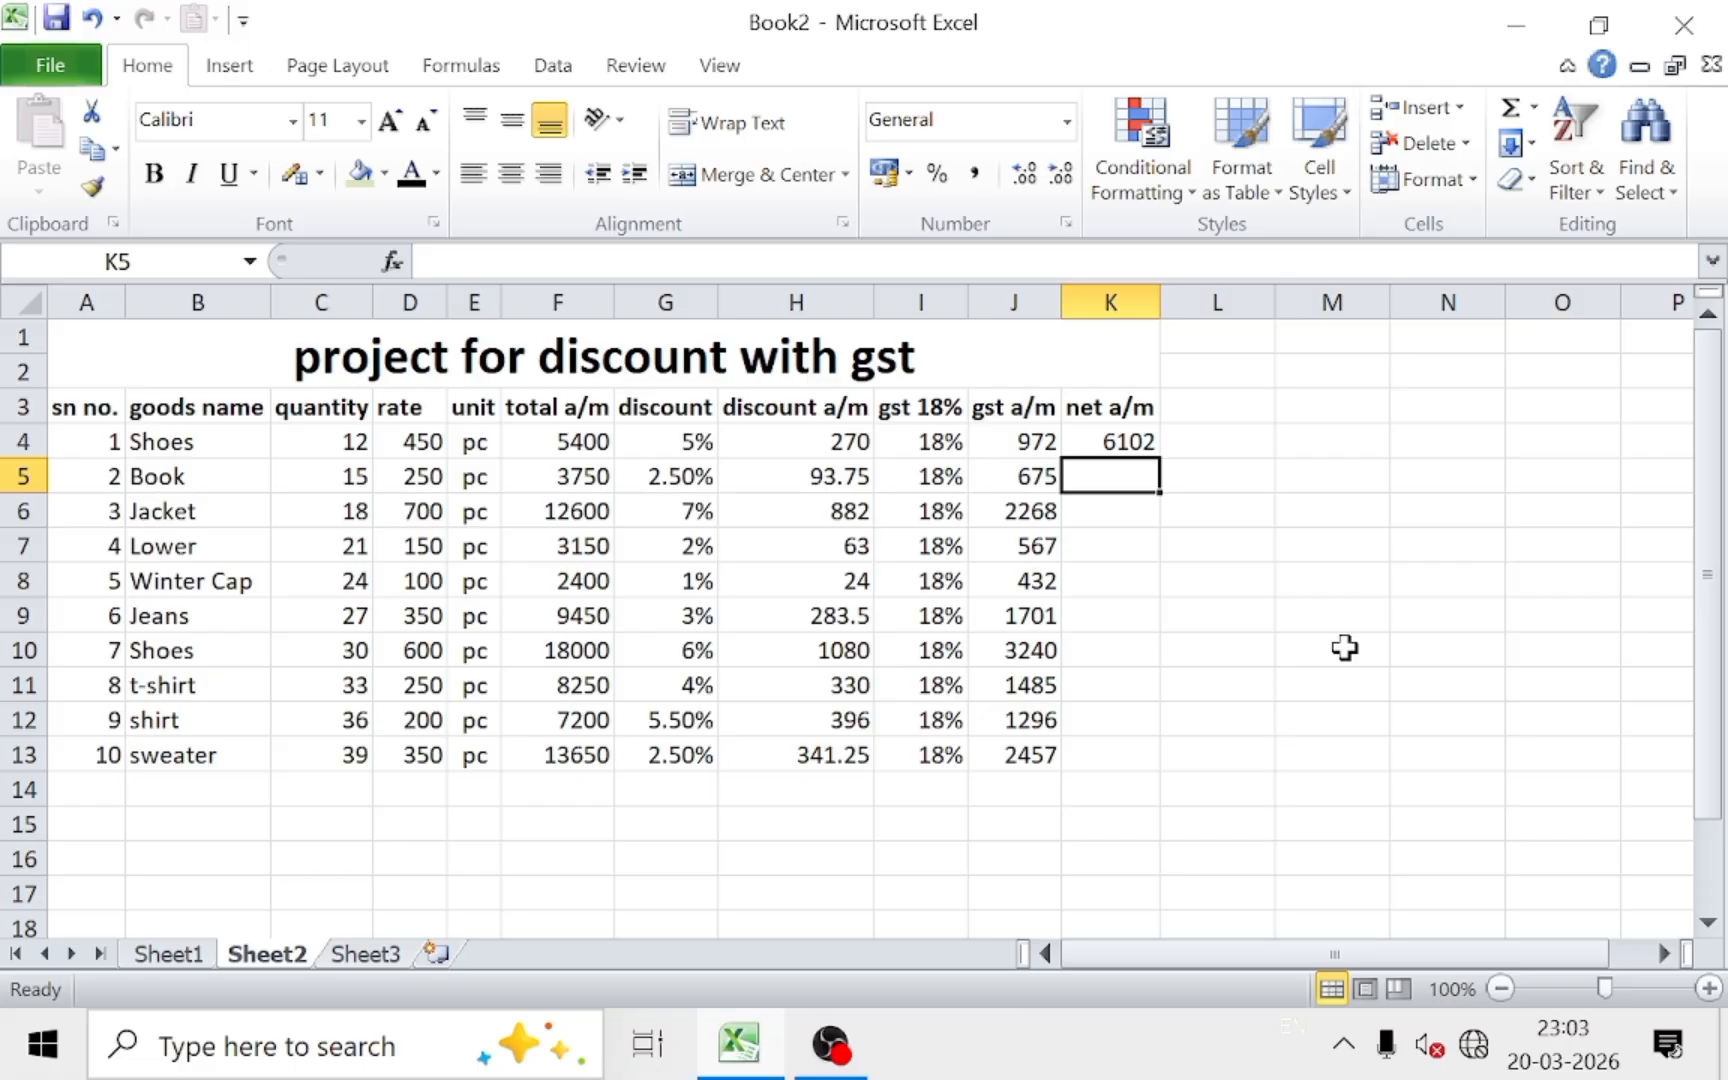
pyautogui.click(591, 452)
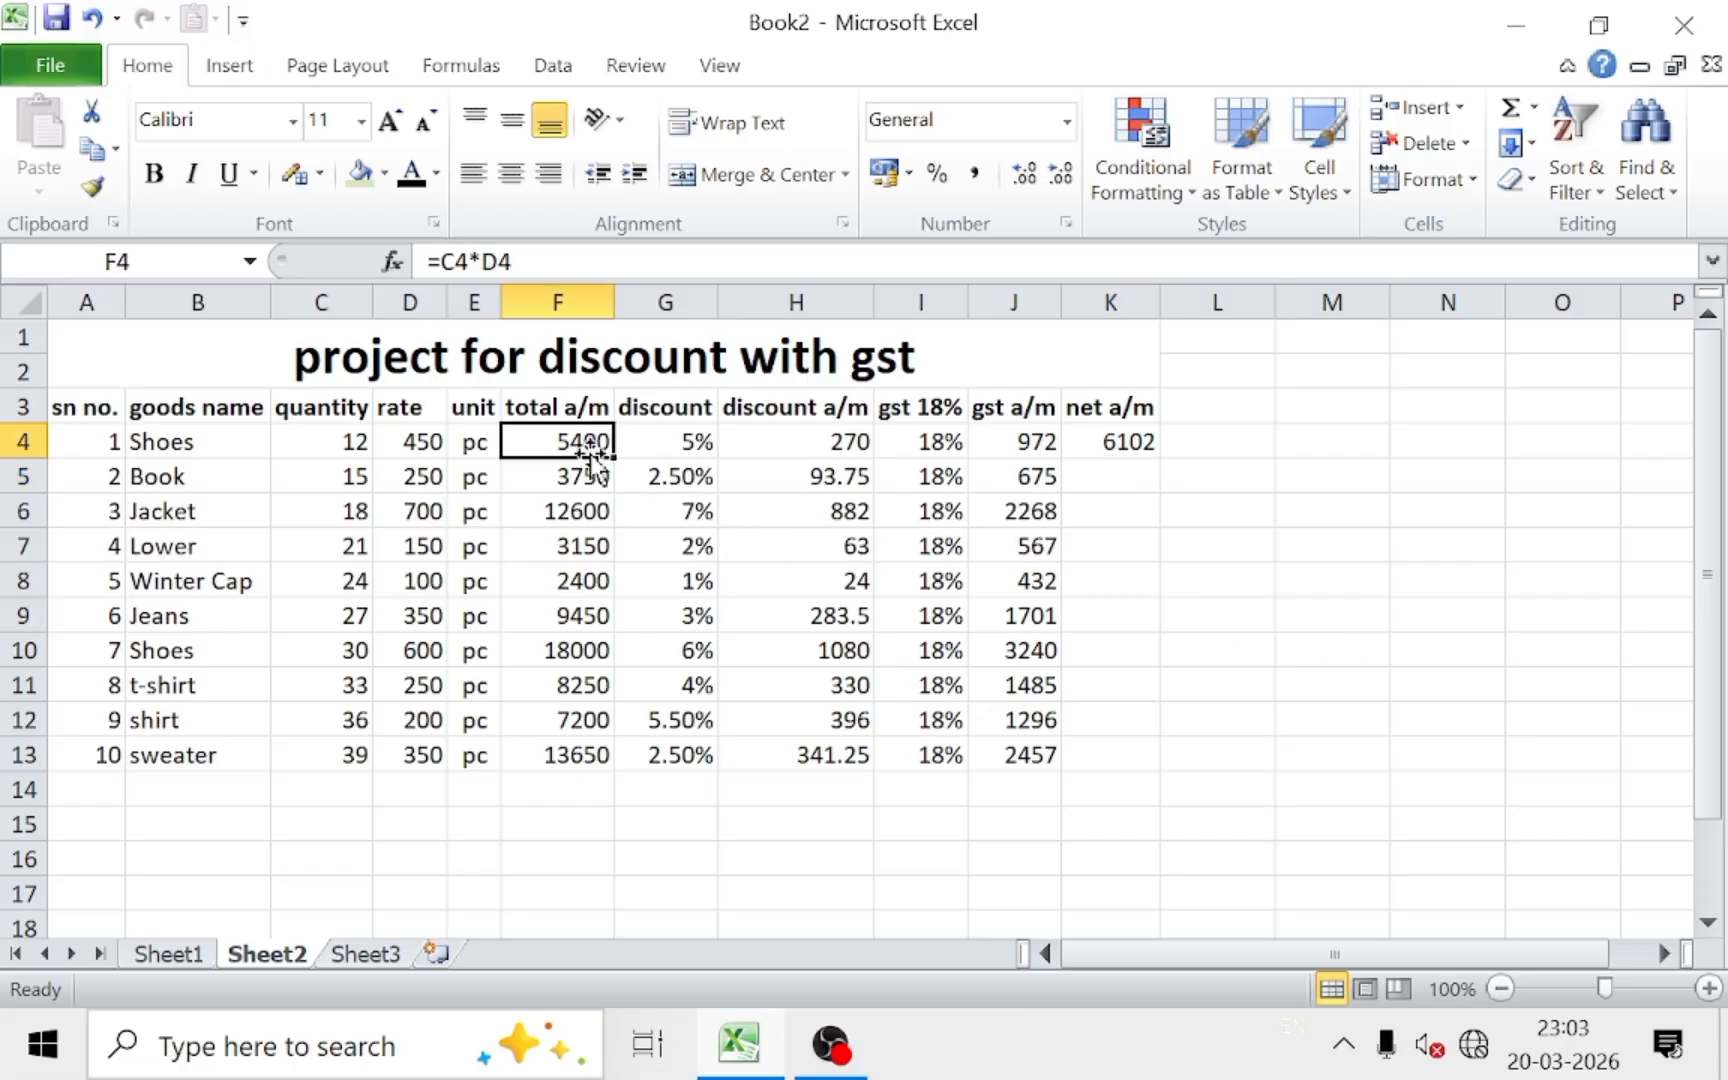
pyautogui.click(820, 443)
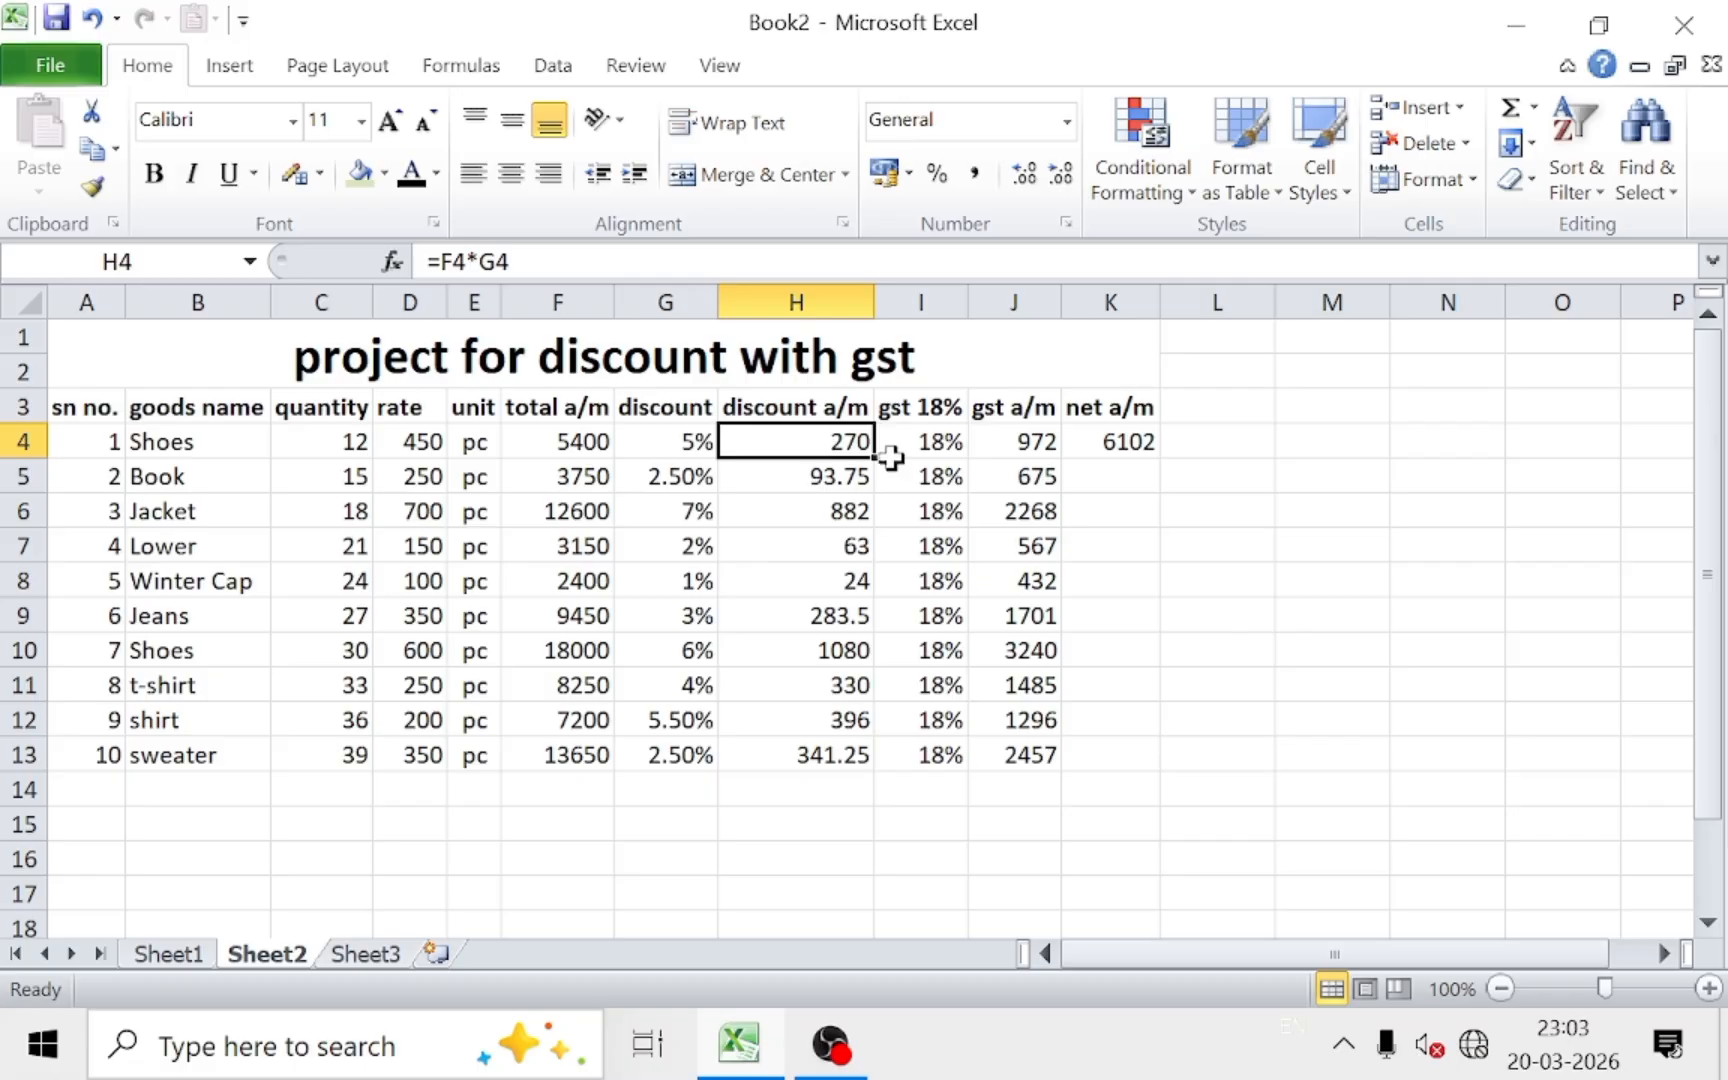
pyautogui.click(1022, 450)
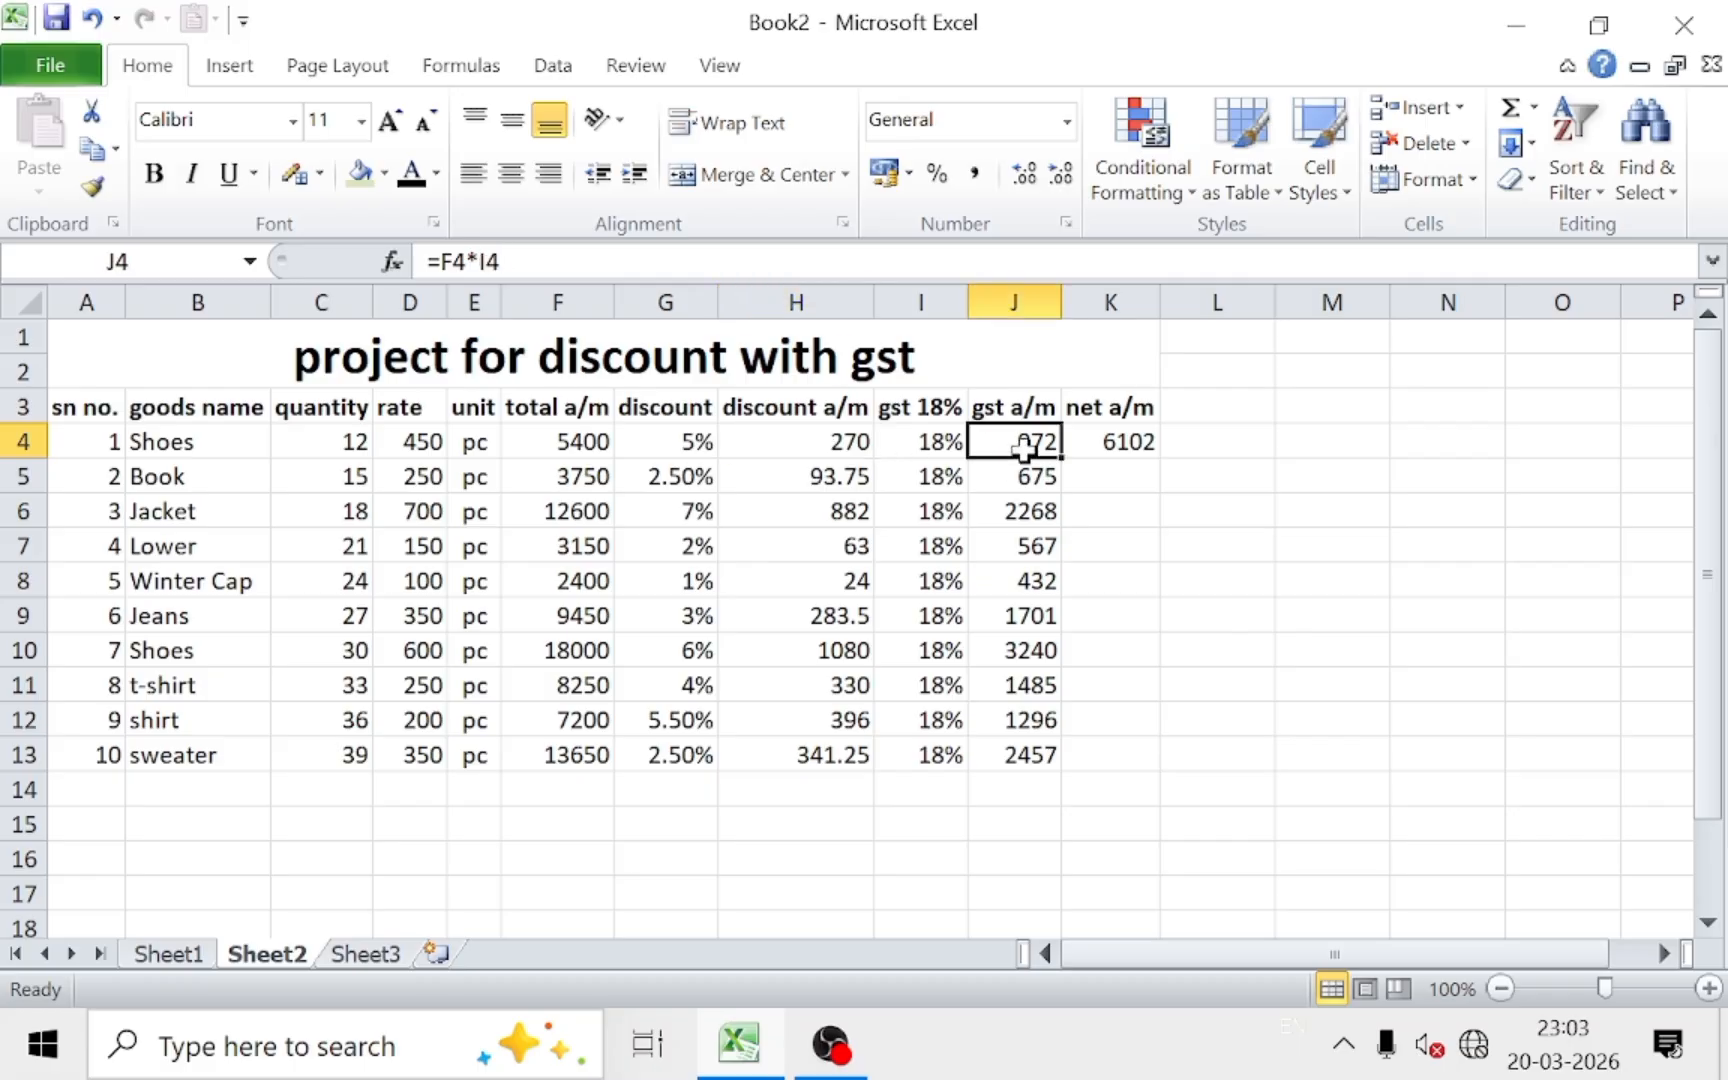
pyautogui.click(580, 440)
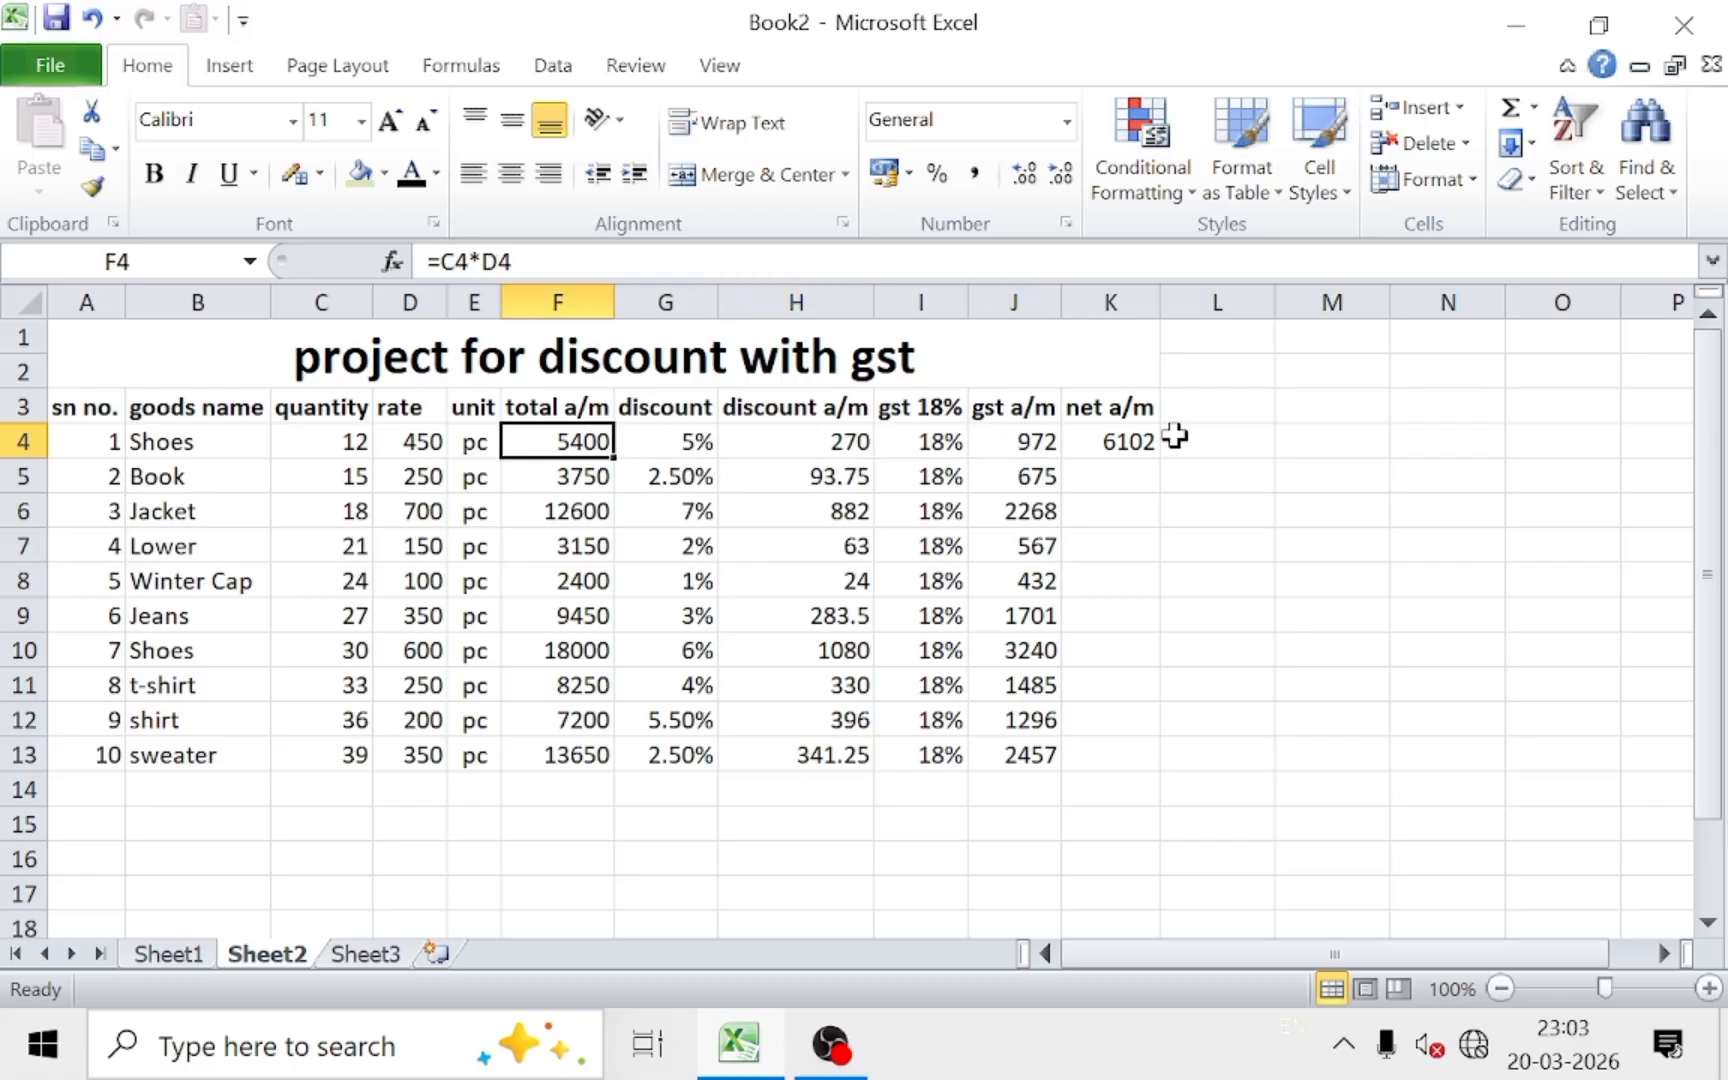
# Step: Fill the net amount formula from cell K4 down to K13
pyautogui.click(1143, 438)
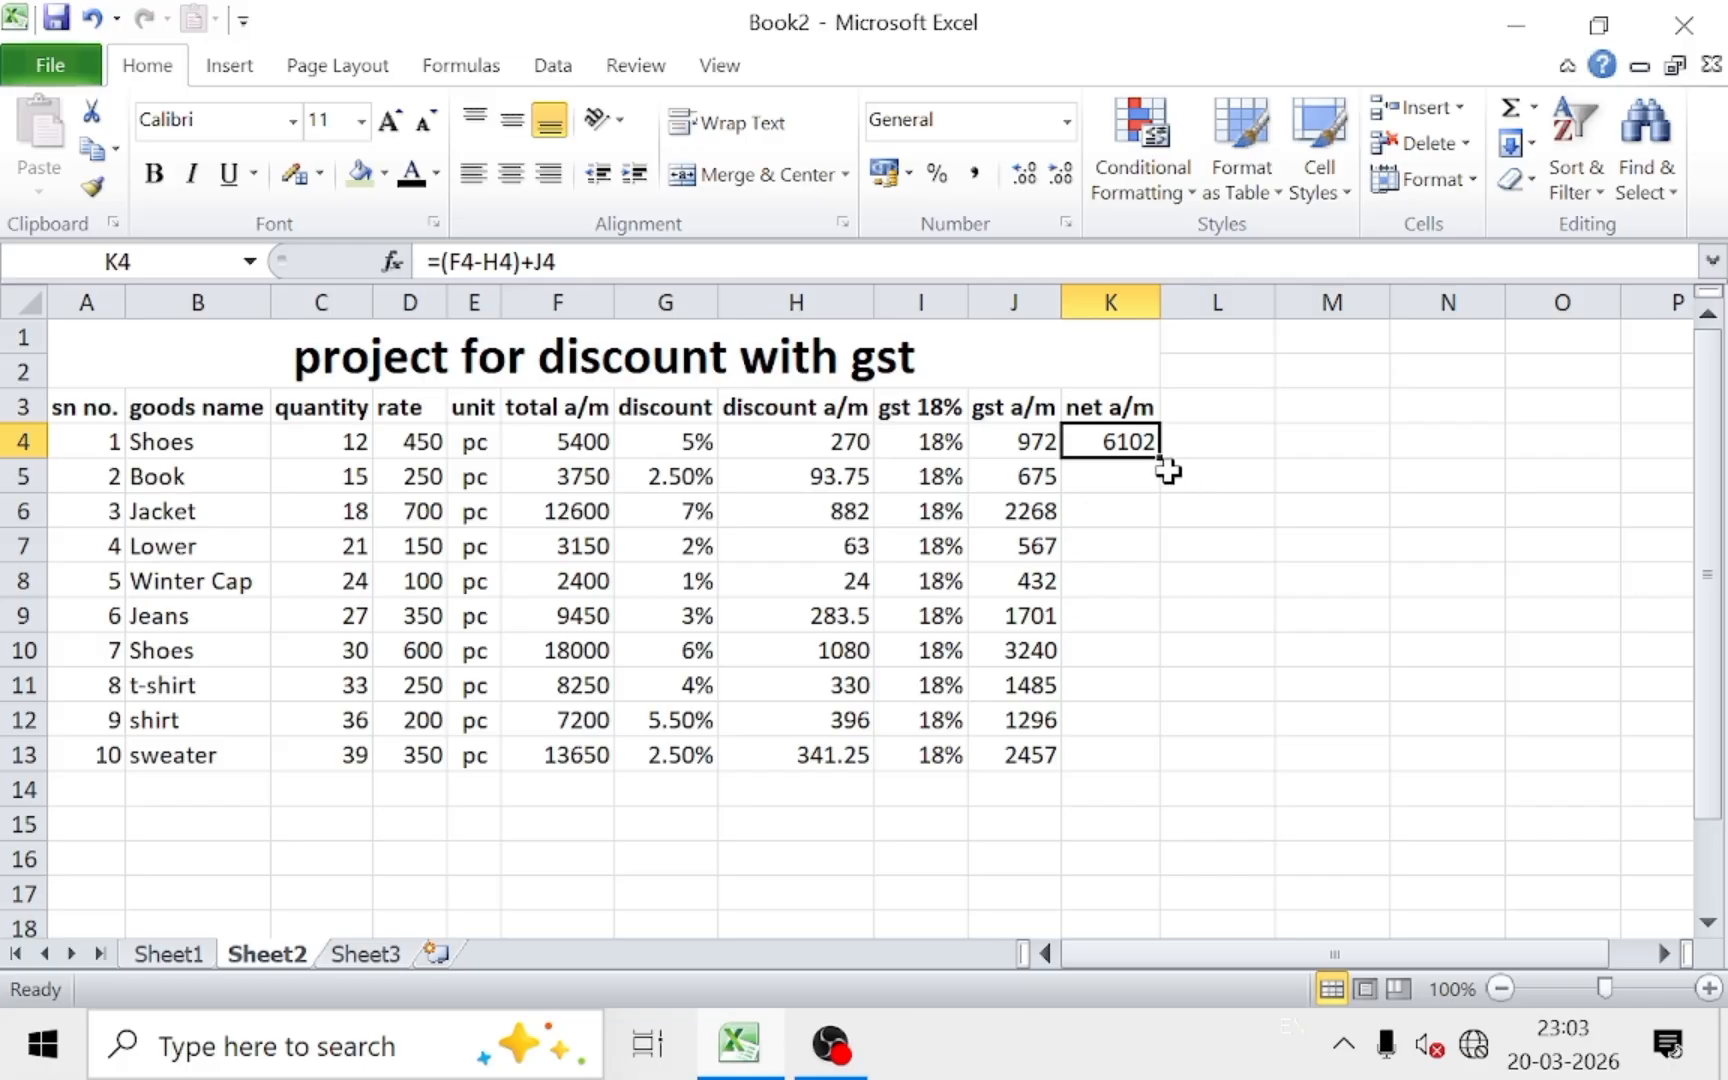
pyautogui.moveTo(1160, 457); pyautogui.dragTo(1153, 762)
pyautogui.click(1264, 607)
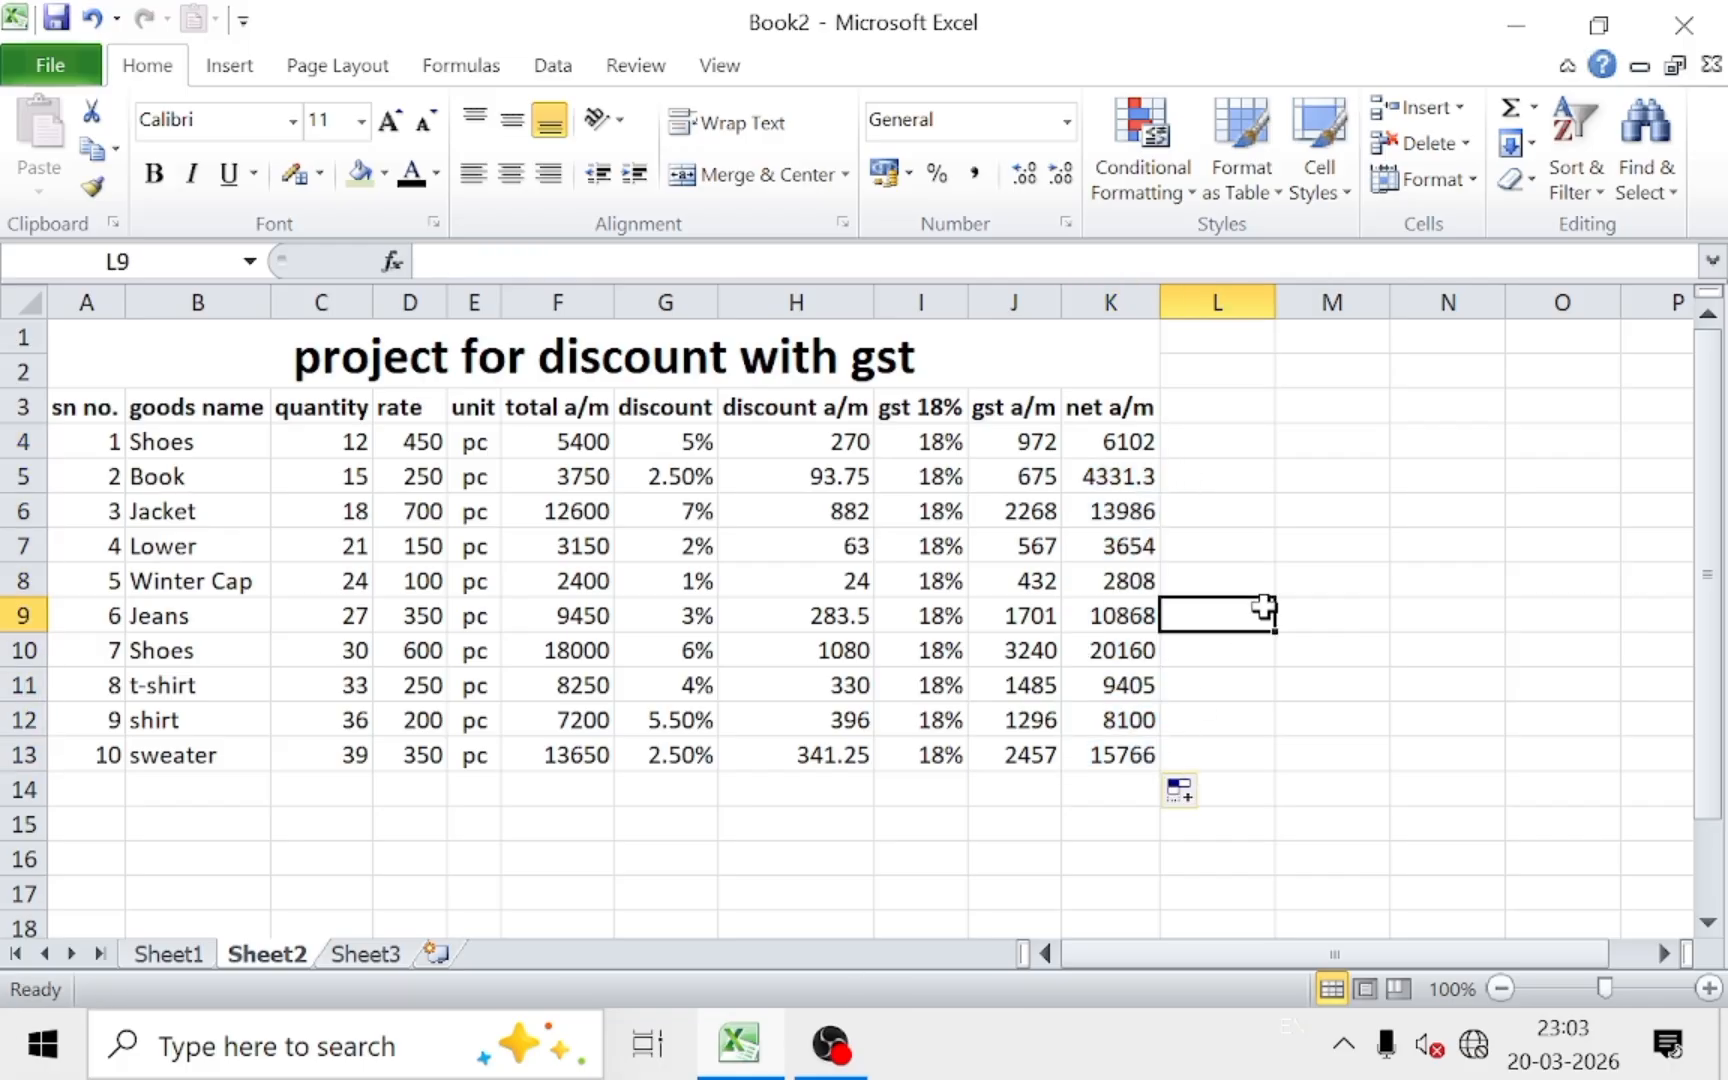
pyautogui.moveTo(1128, 448); pyautogui.dragTo(1138, 745)
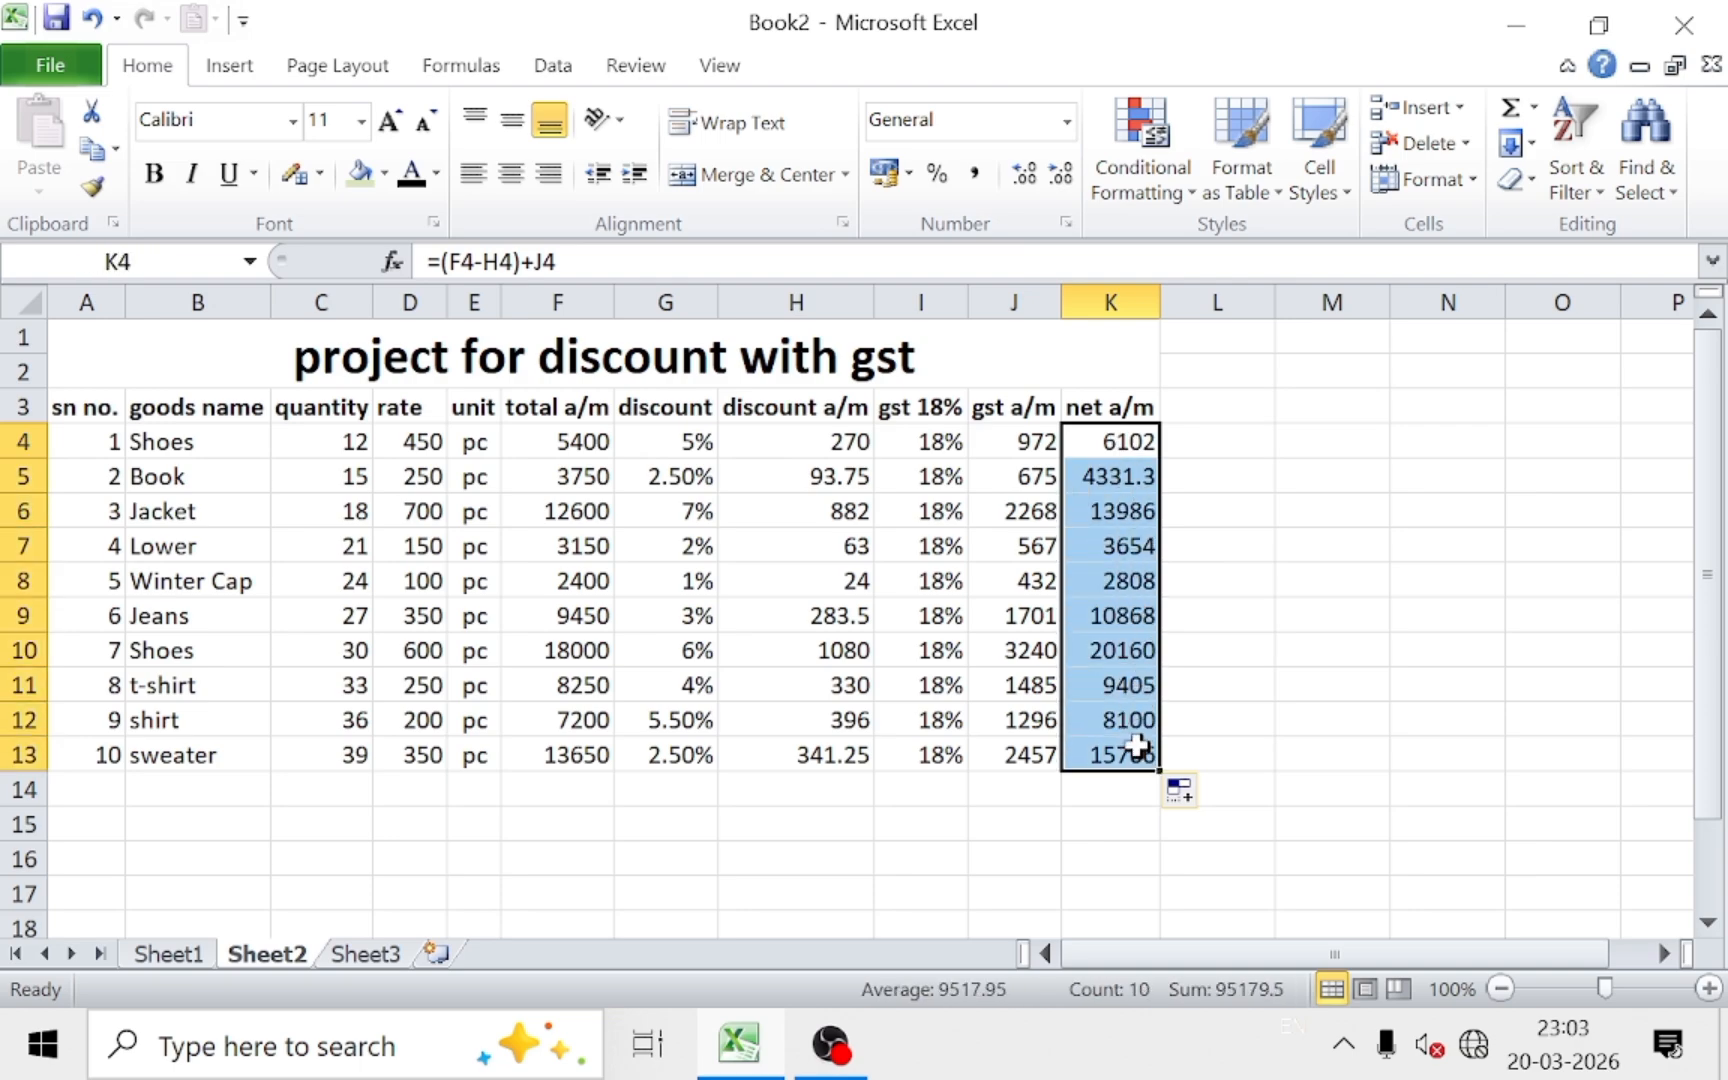
pyautogui.click(1219, 685)
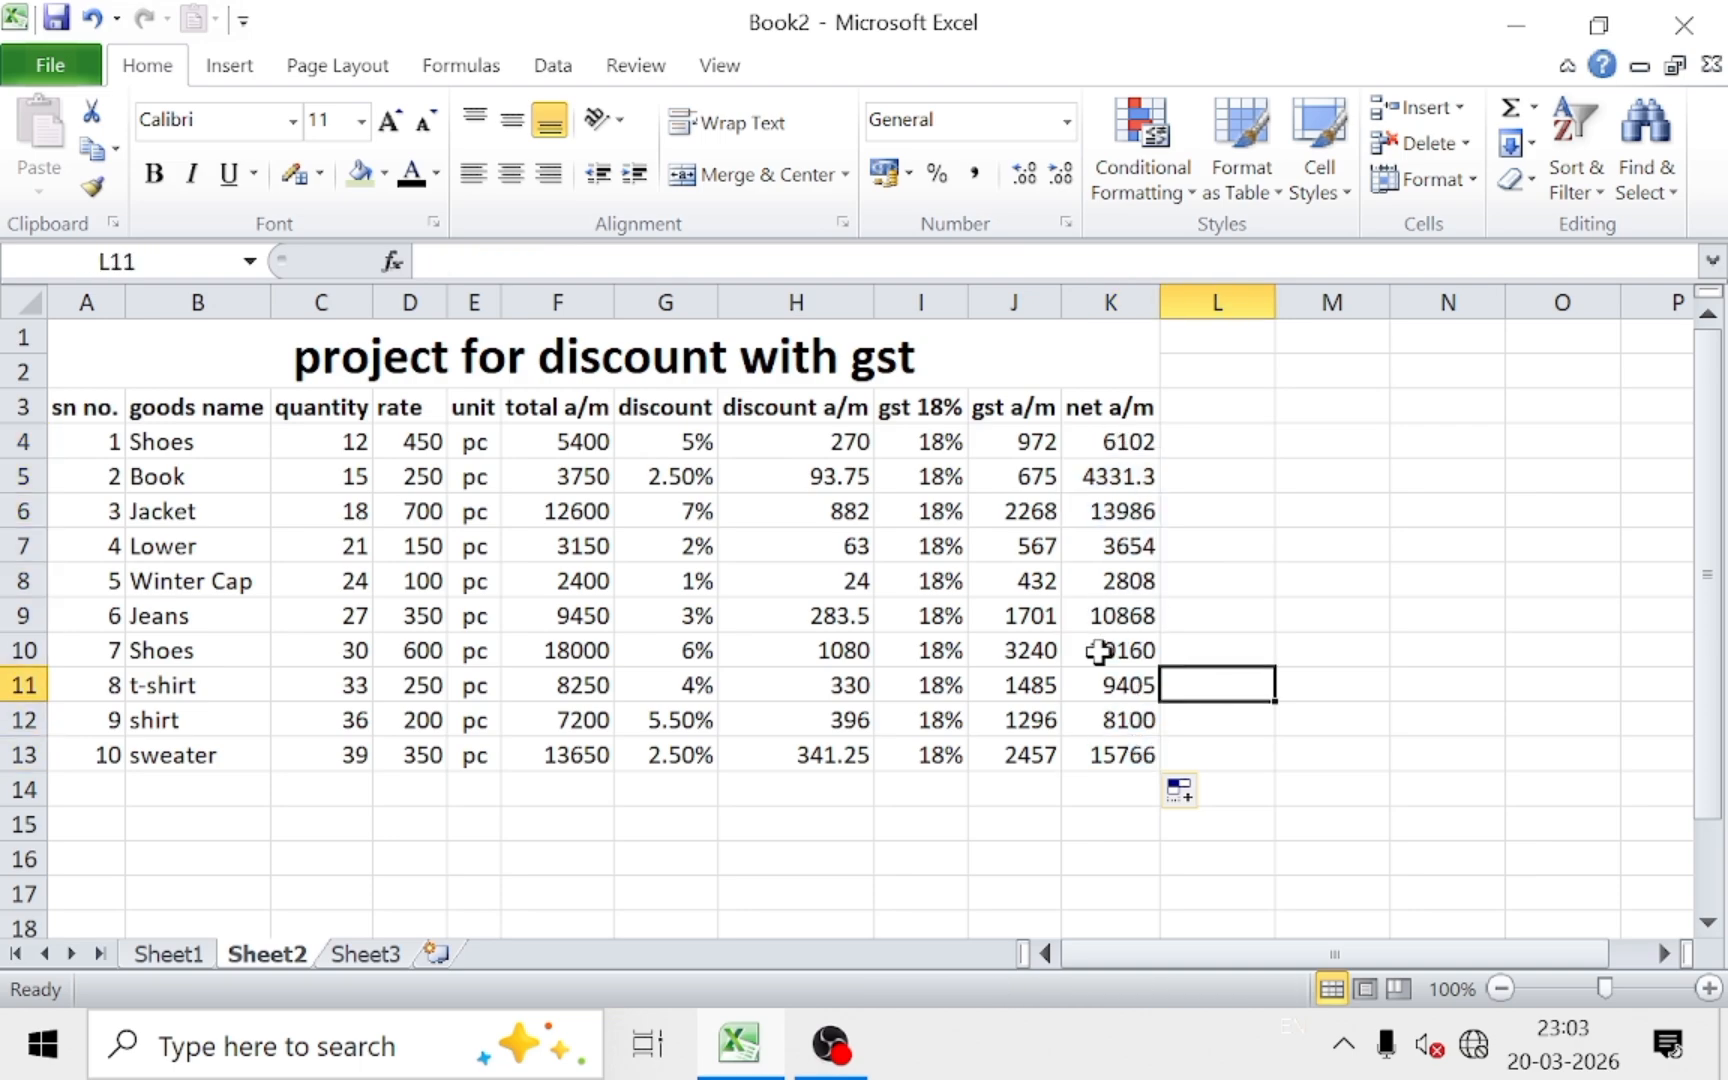
pyautogui.moveTo(1092, 752); pyautogui.dragTo(1112, 450)
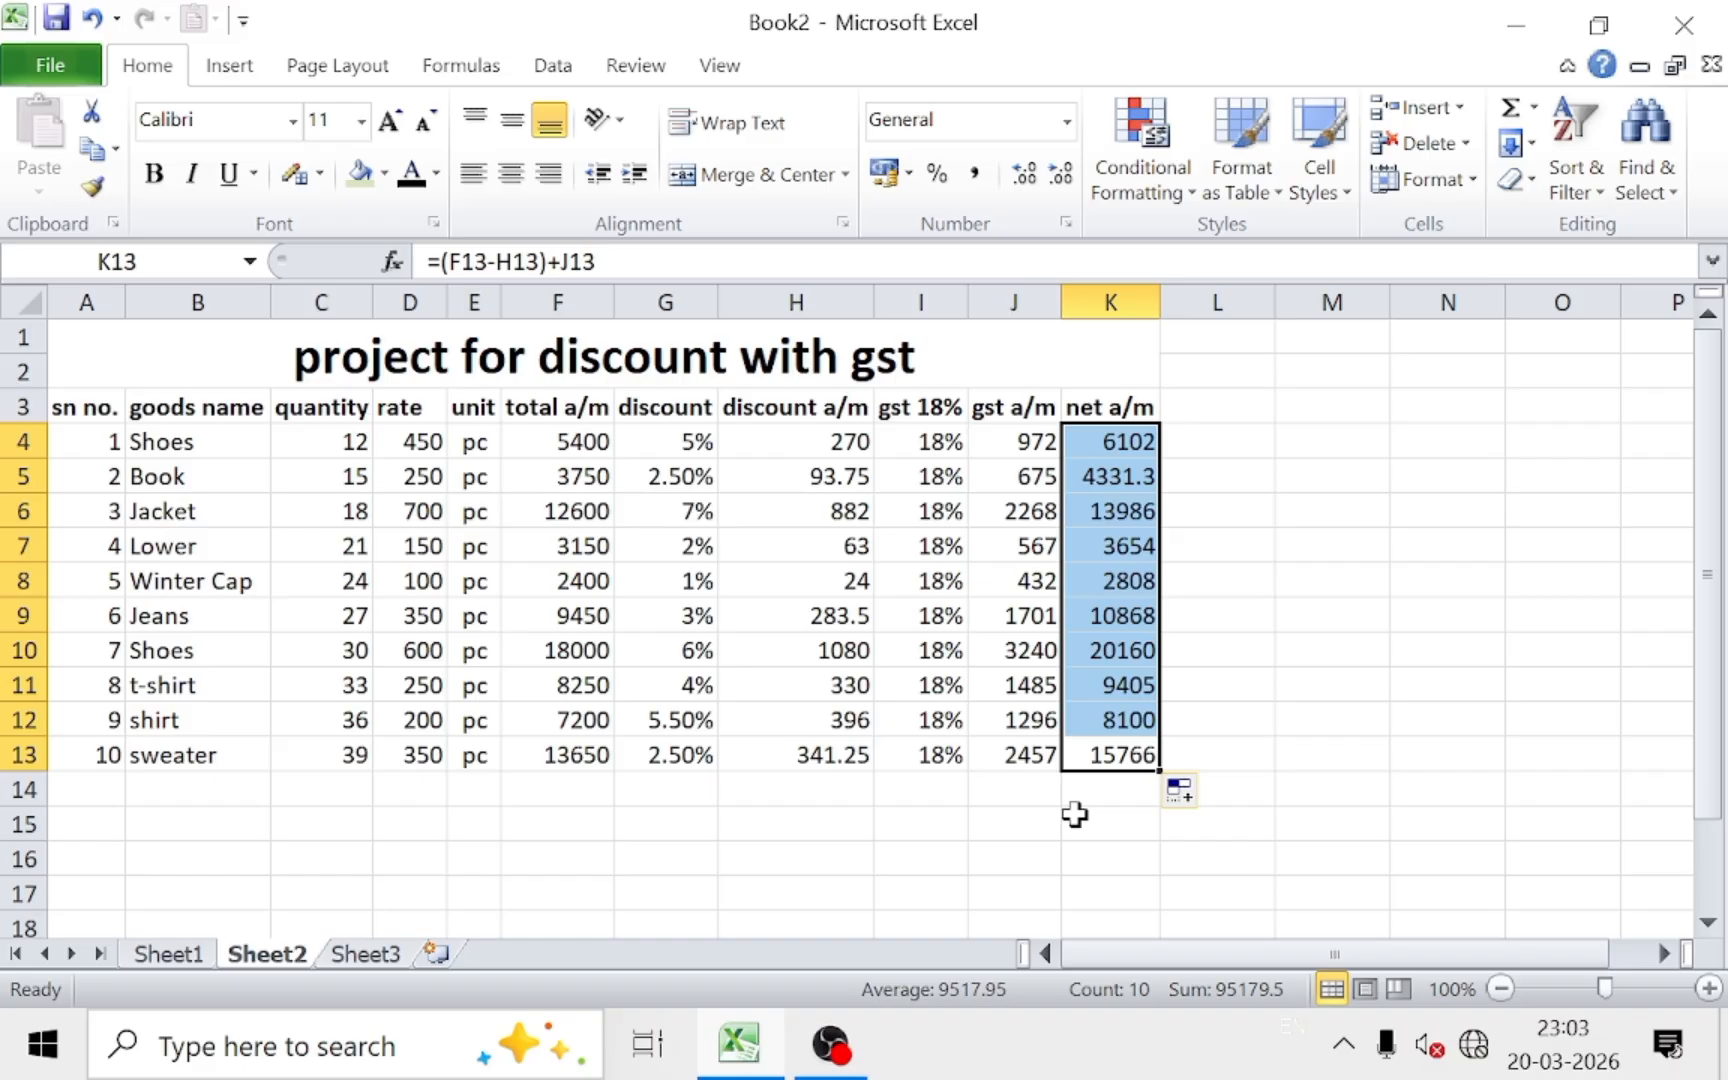
pyautogui.click(1034, 800)
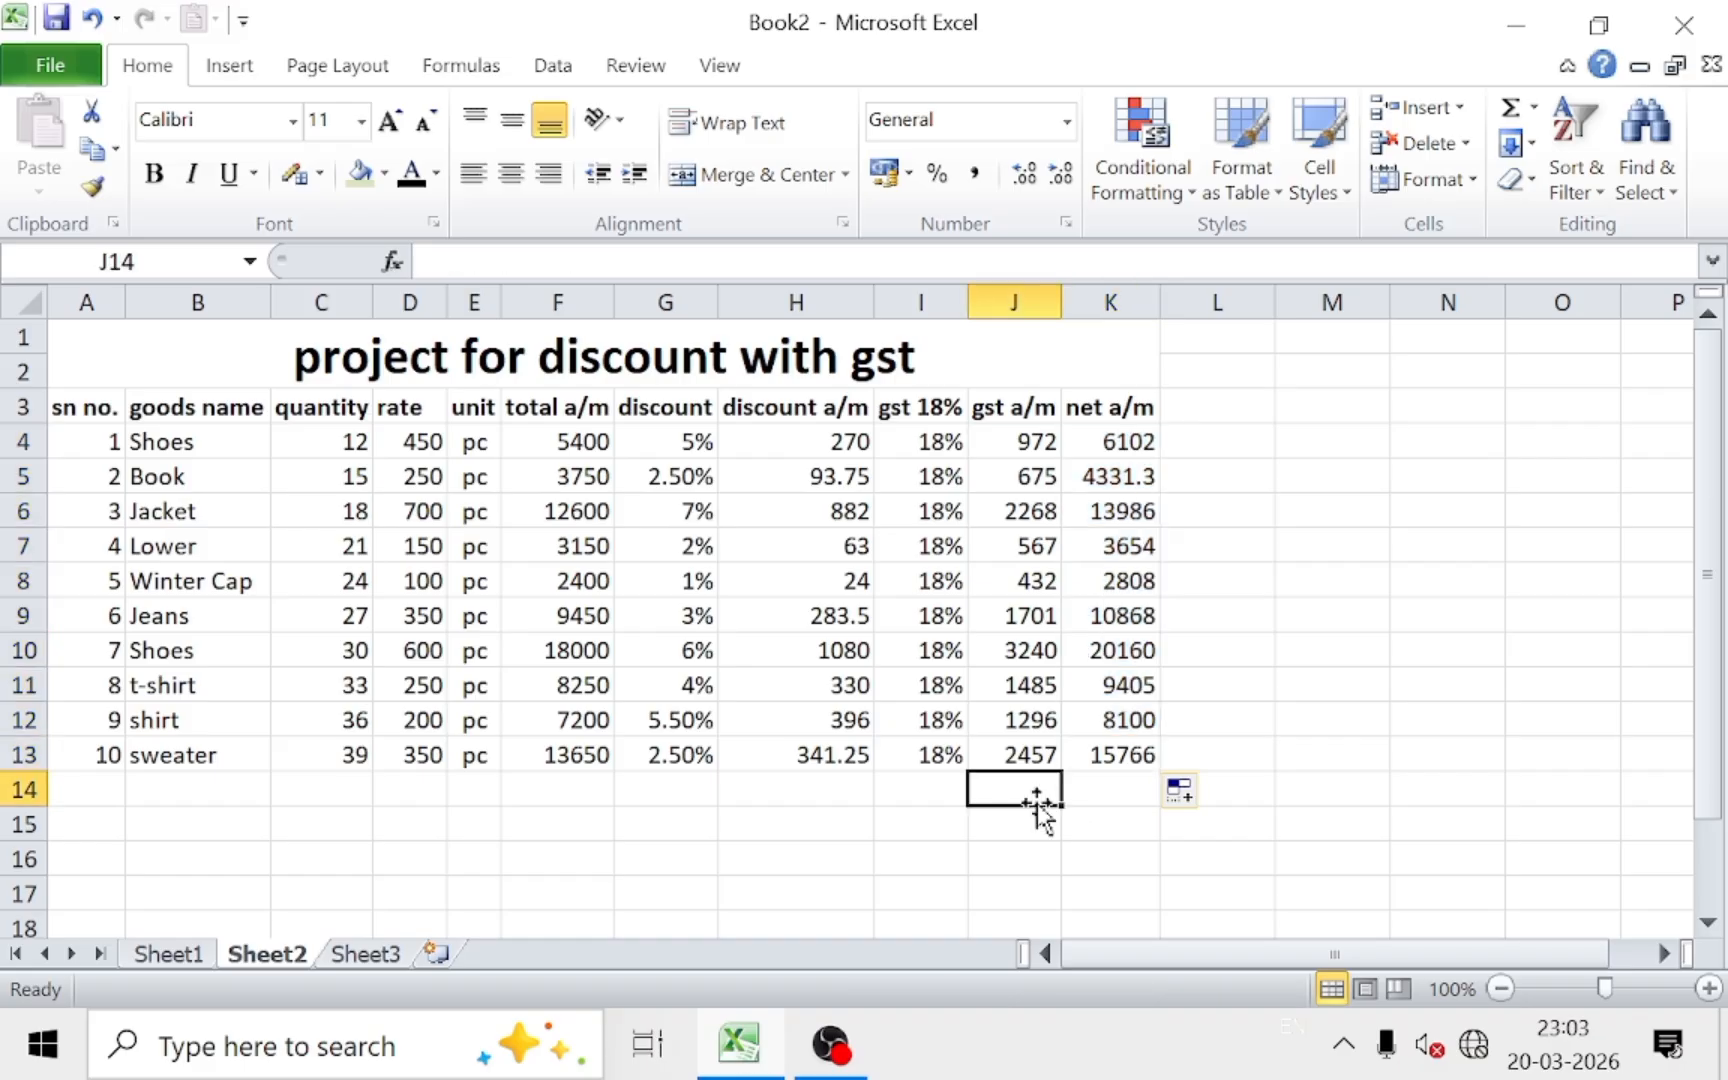
# Step: Total the net amounts in cell K14 with the formula =SUM(K4:K13)
pyautogui.click(1092, 795)
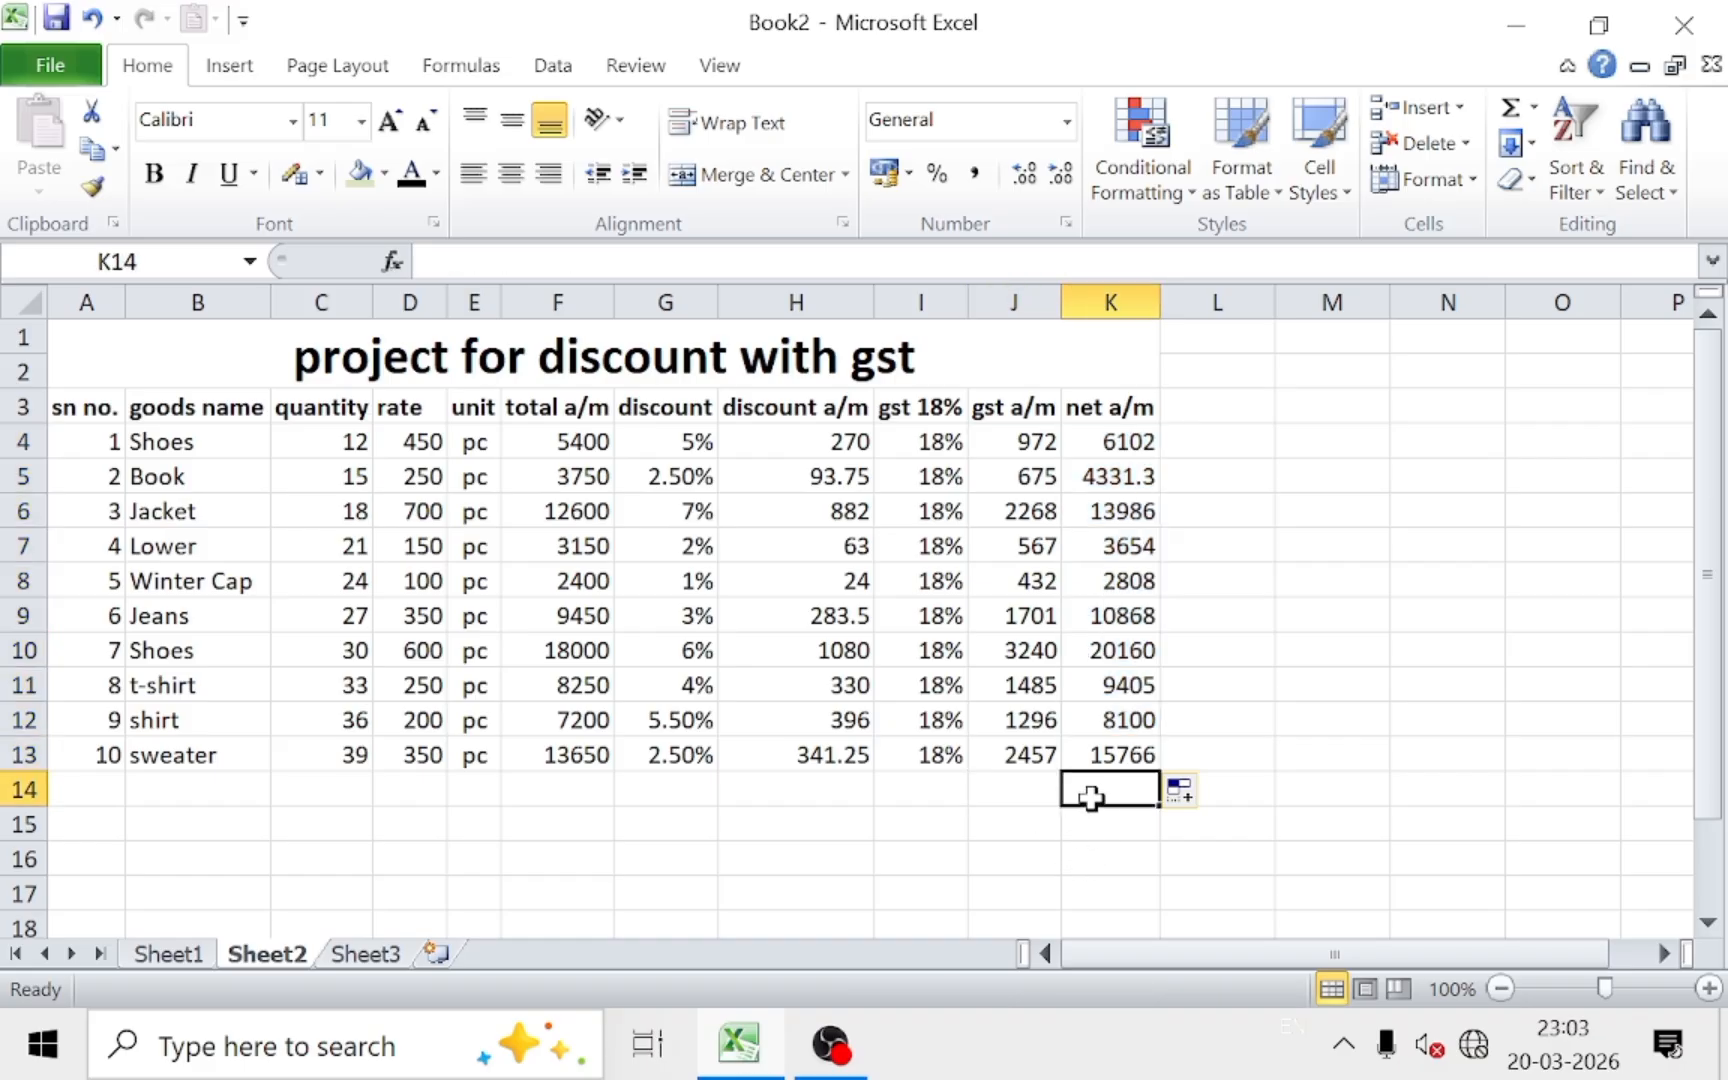
pyautogui.write('=')
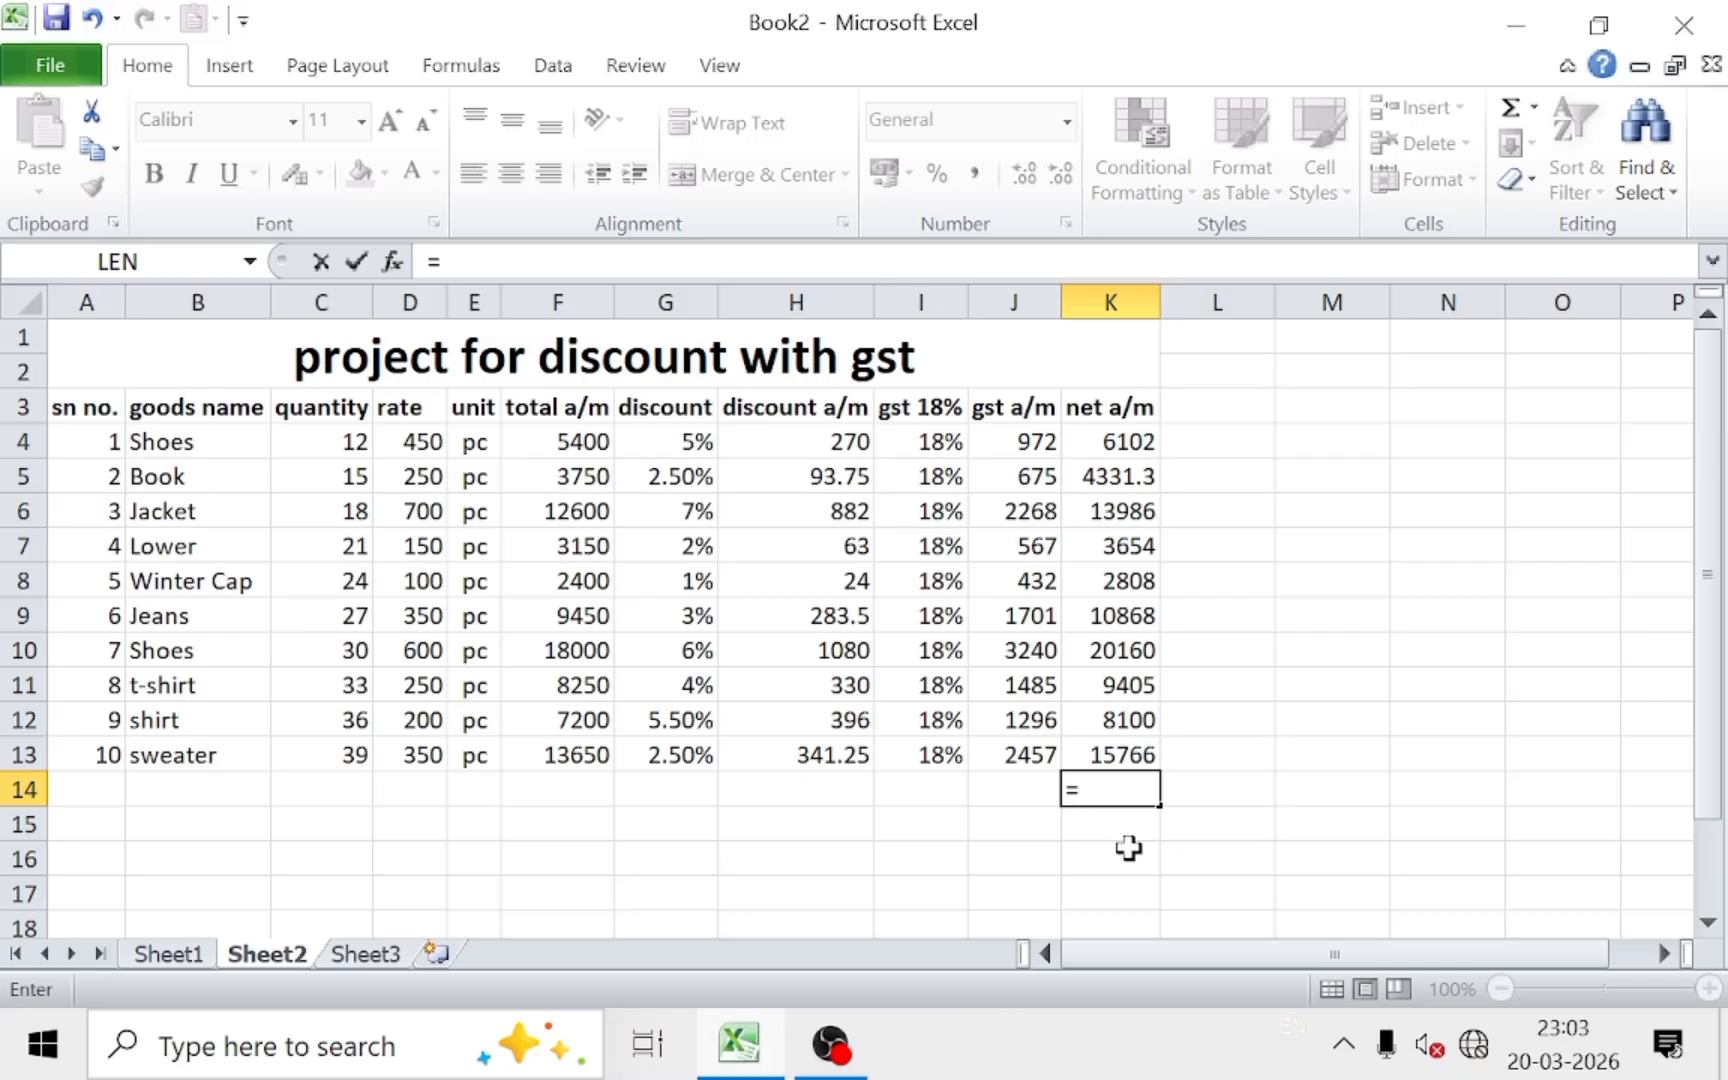
pyautogui.write('sum(')
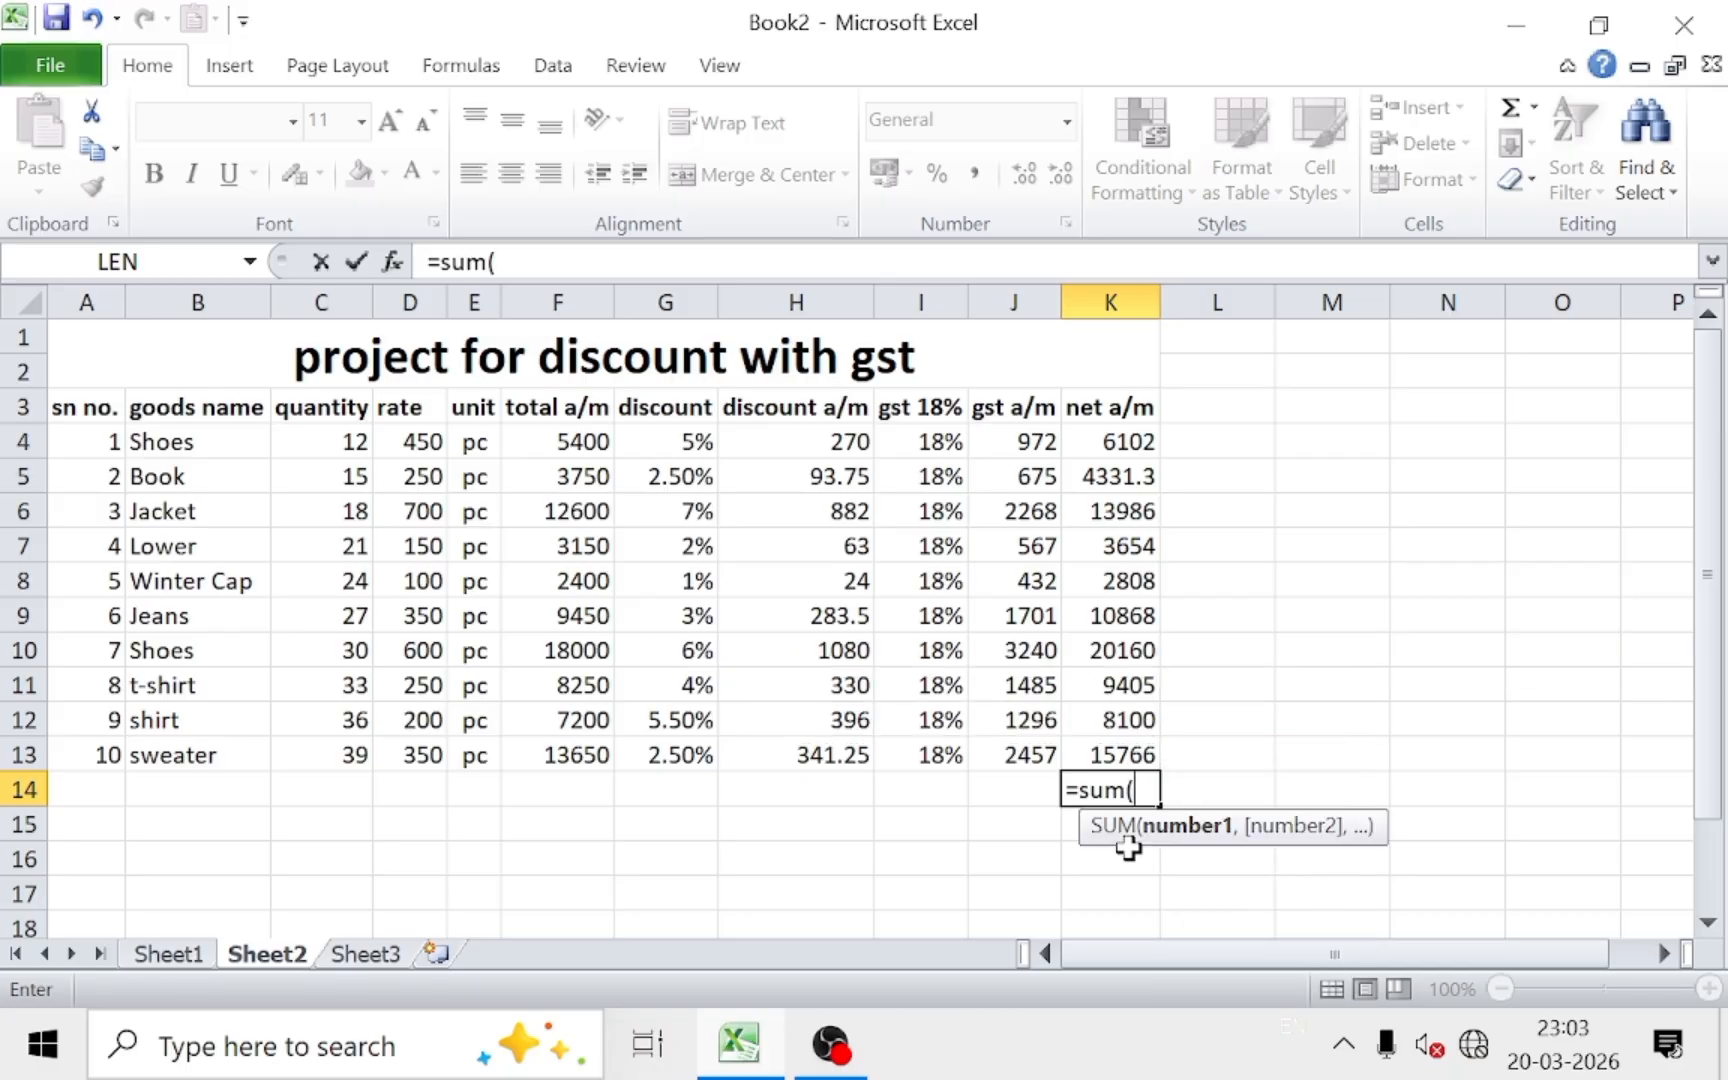
pyautogui.click(1122, 444)
pyautogui.moveTo(1122, 444); pyautogui.dragTo(1115, 740)
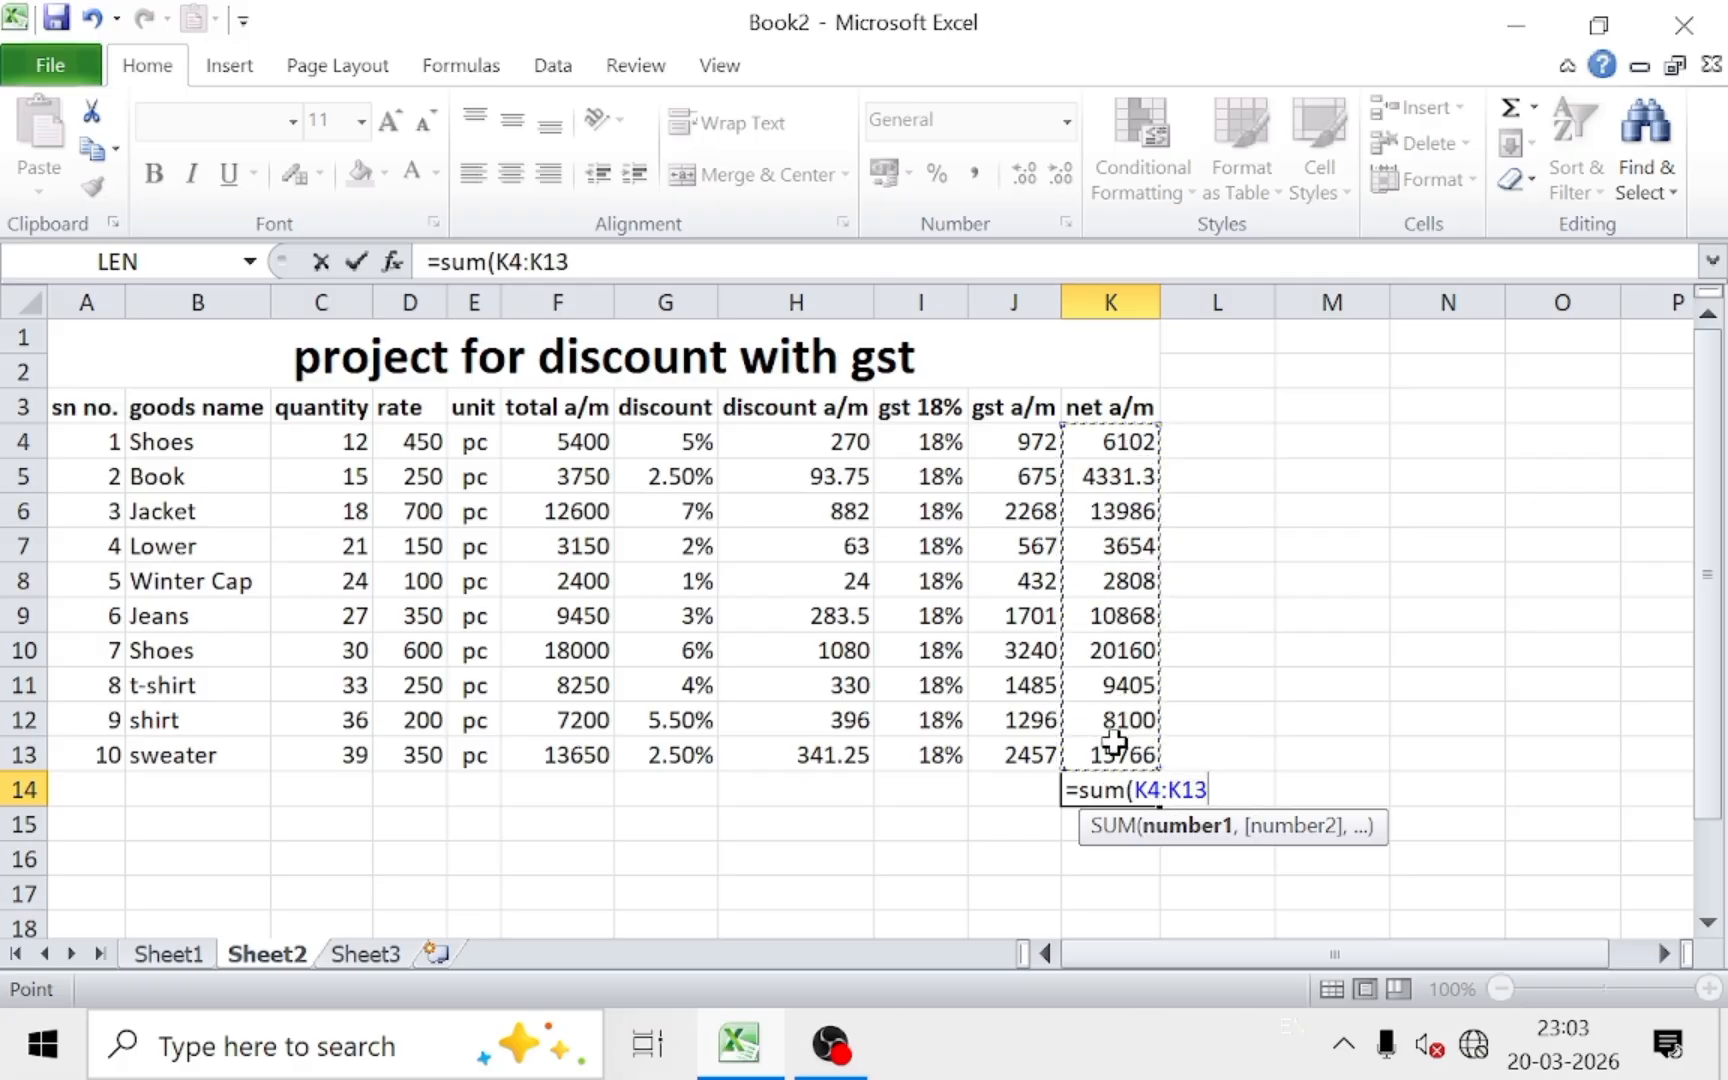
pyautogui.write(')')
pyautogui.press('Return')
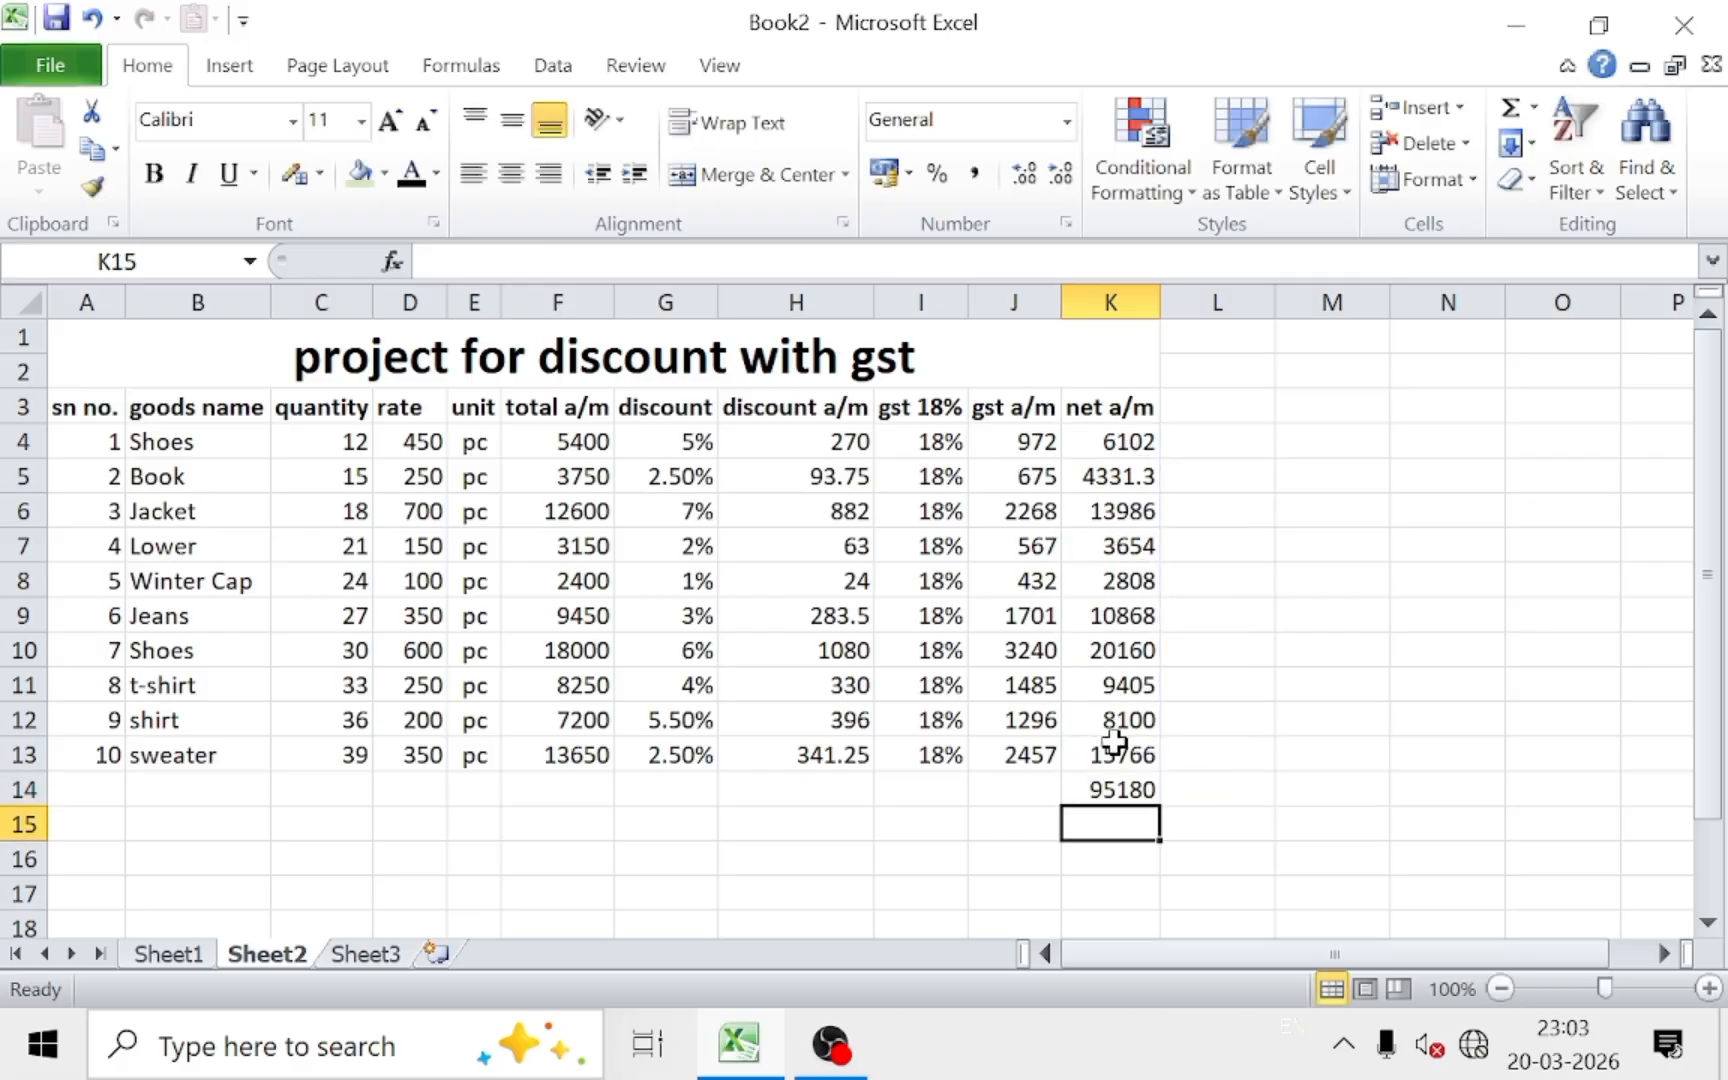
pyautogui.click(1208, 793)
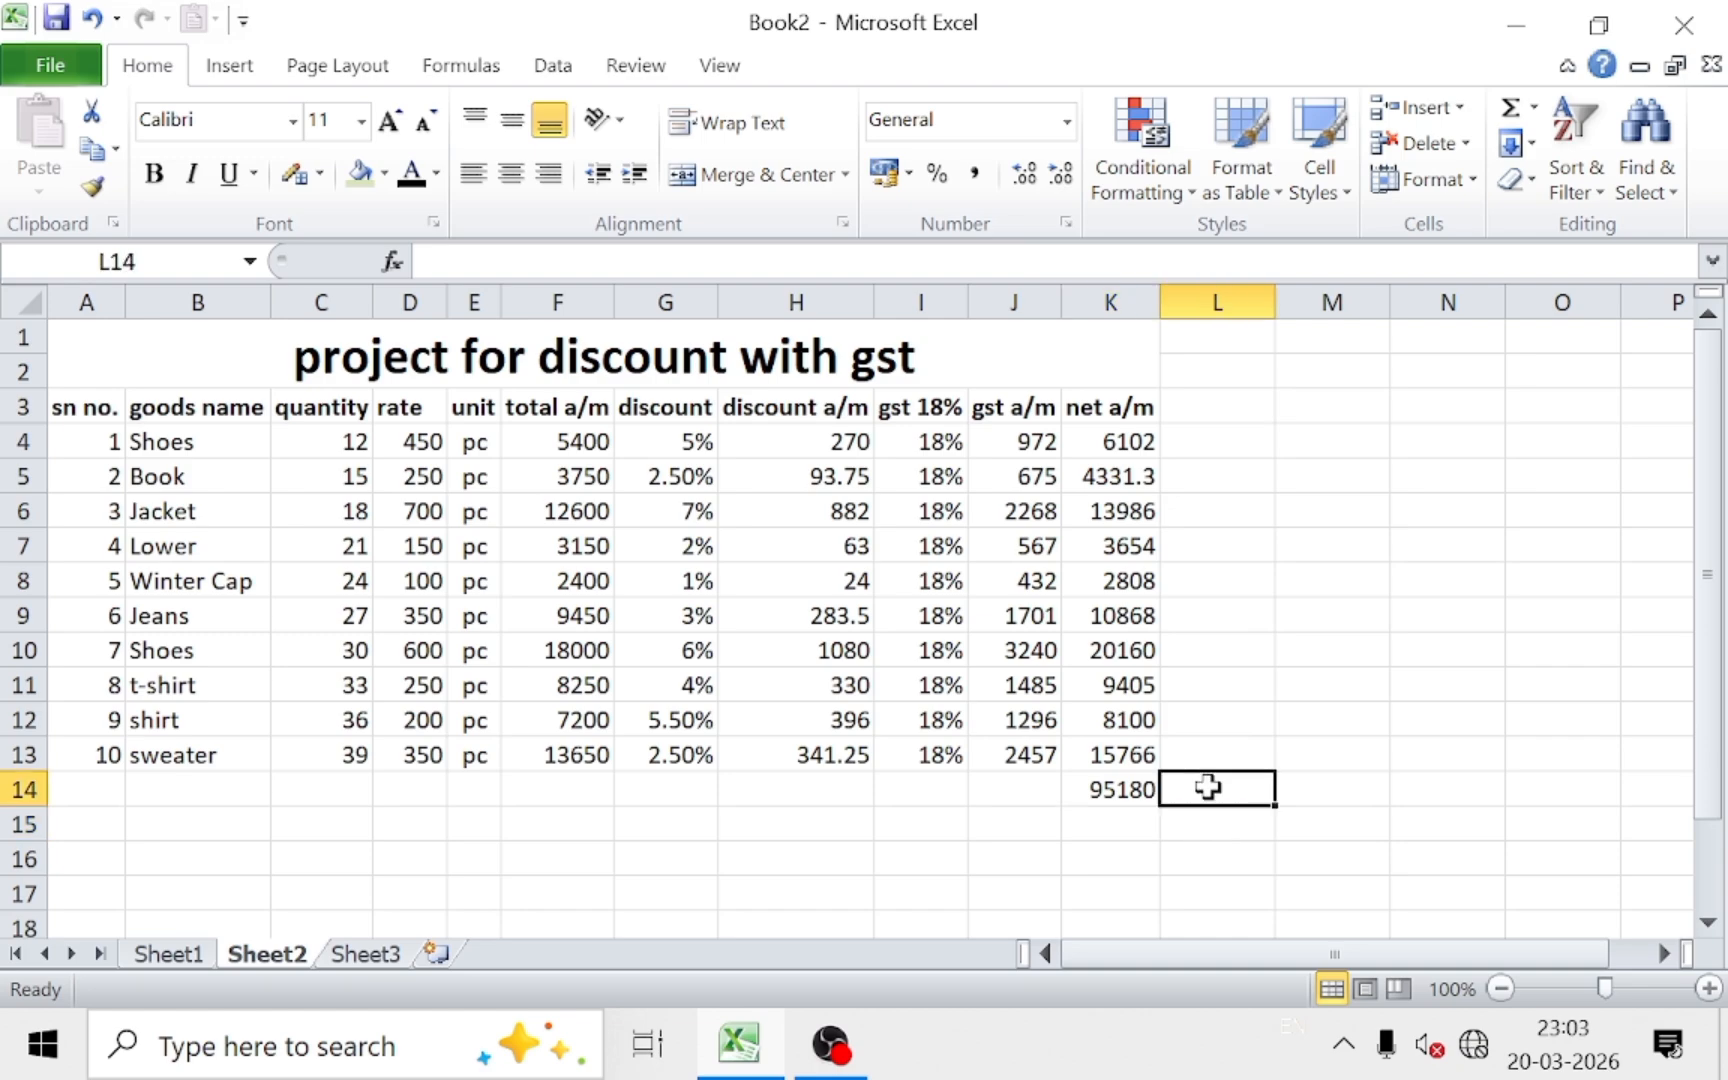
# Step: Format the net amount total in cell K14 as bold with a red font colour
pyautogui.click(1100, 792)
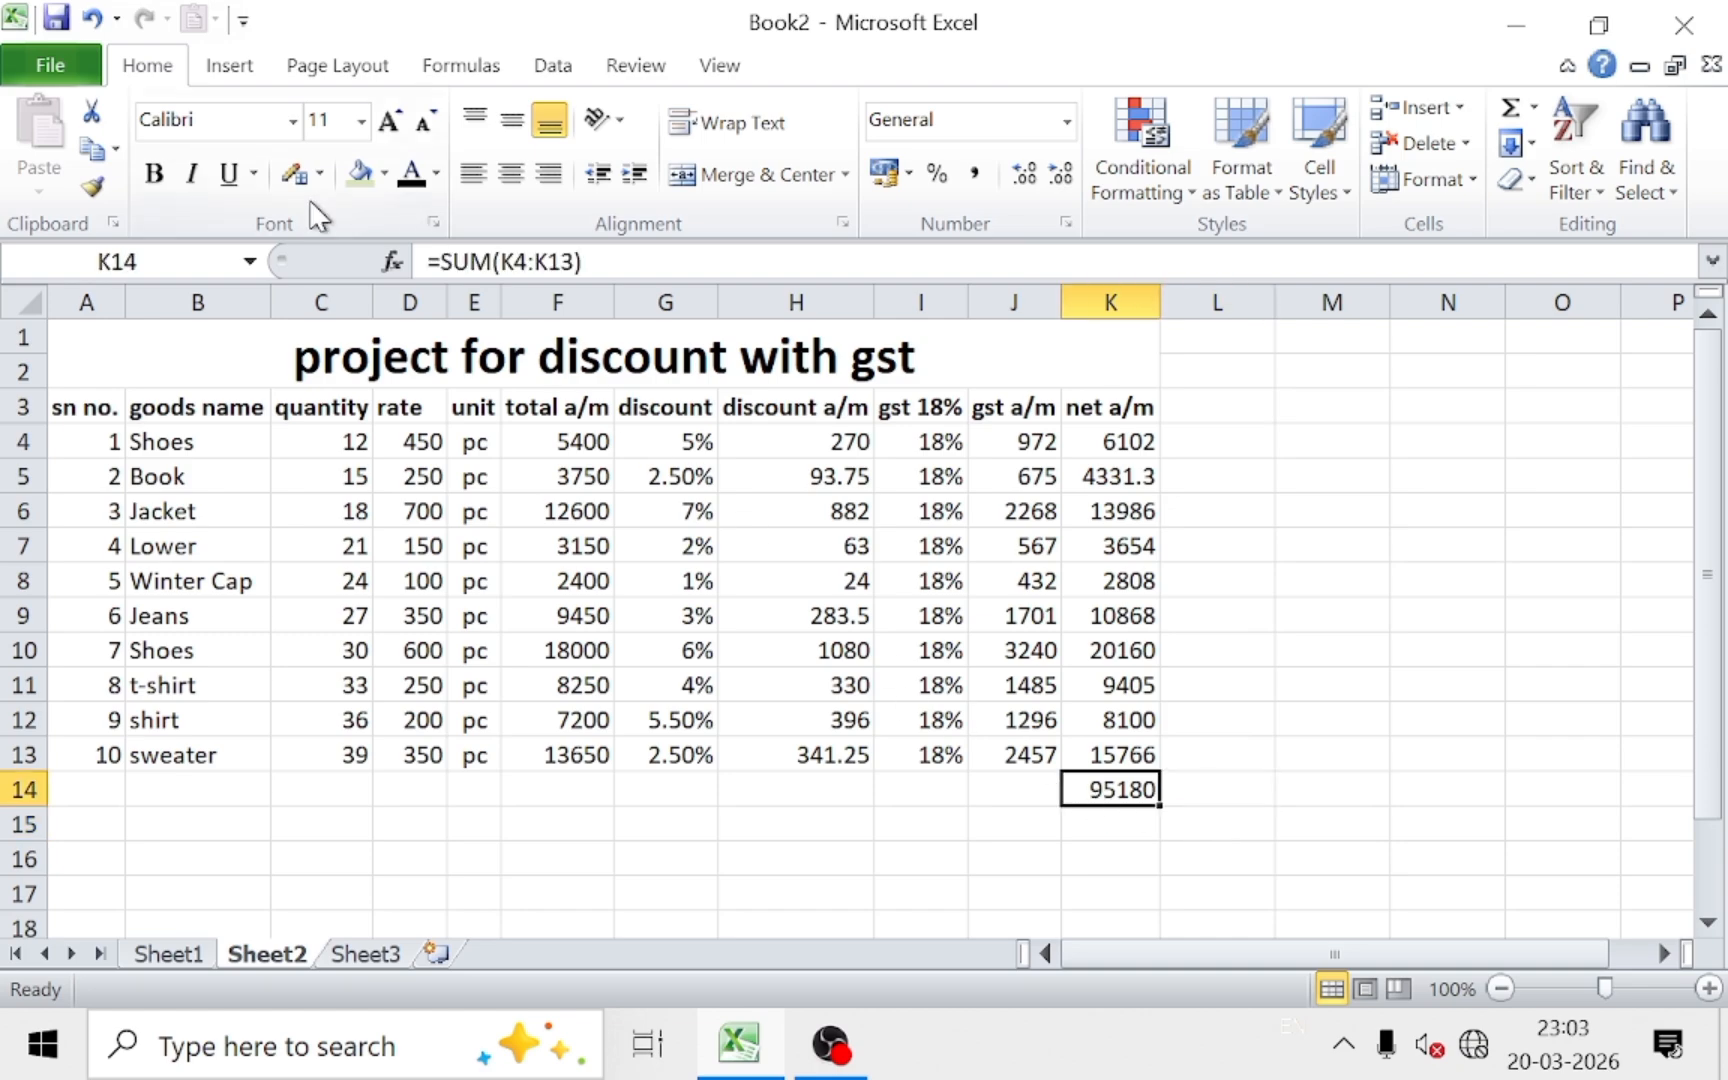
pyautogui.click(153, 176)
pyautogui.click(1245, 795)
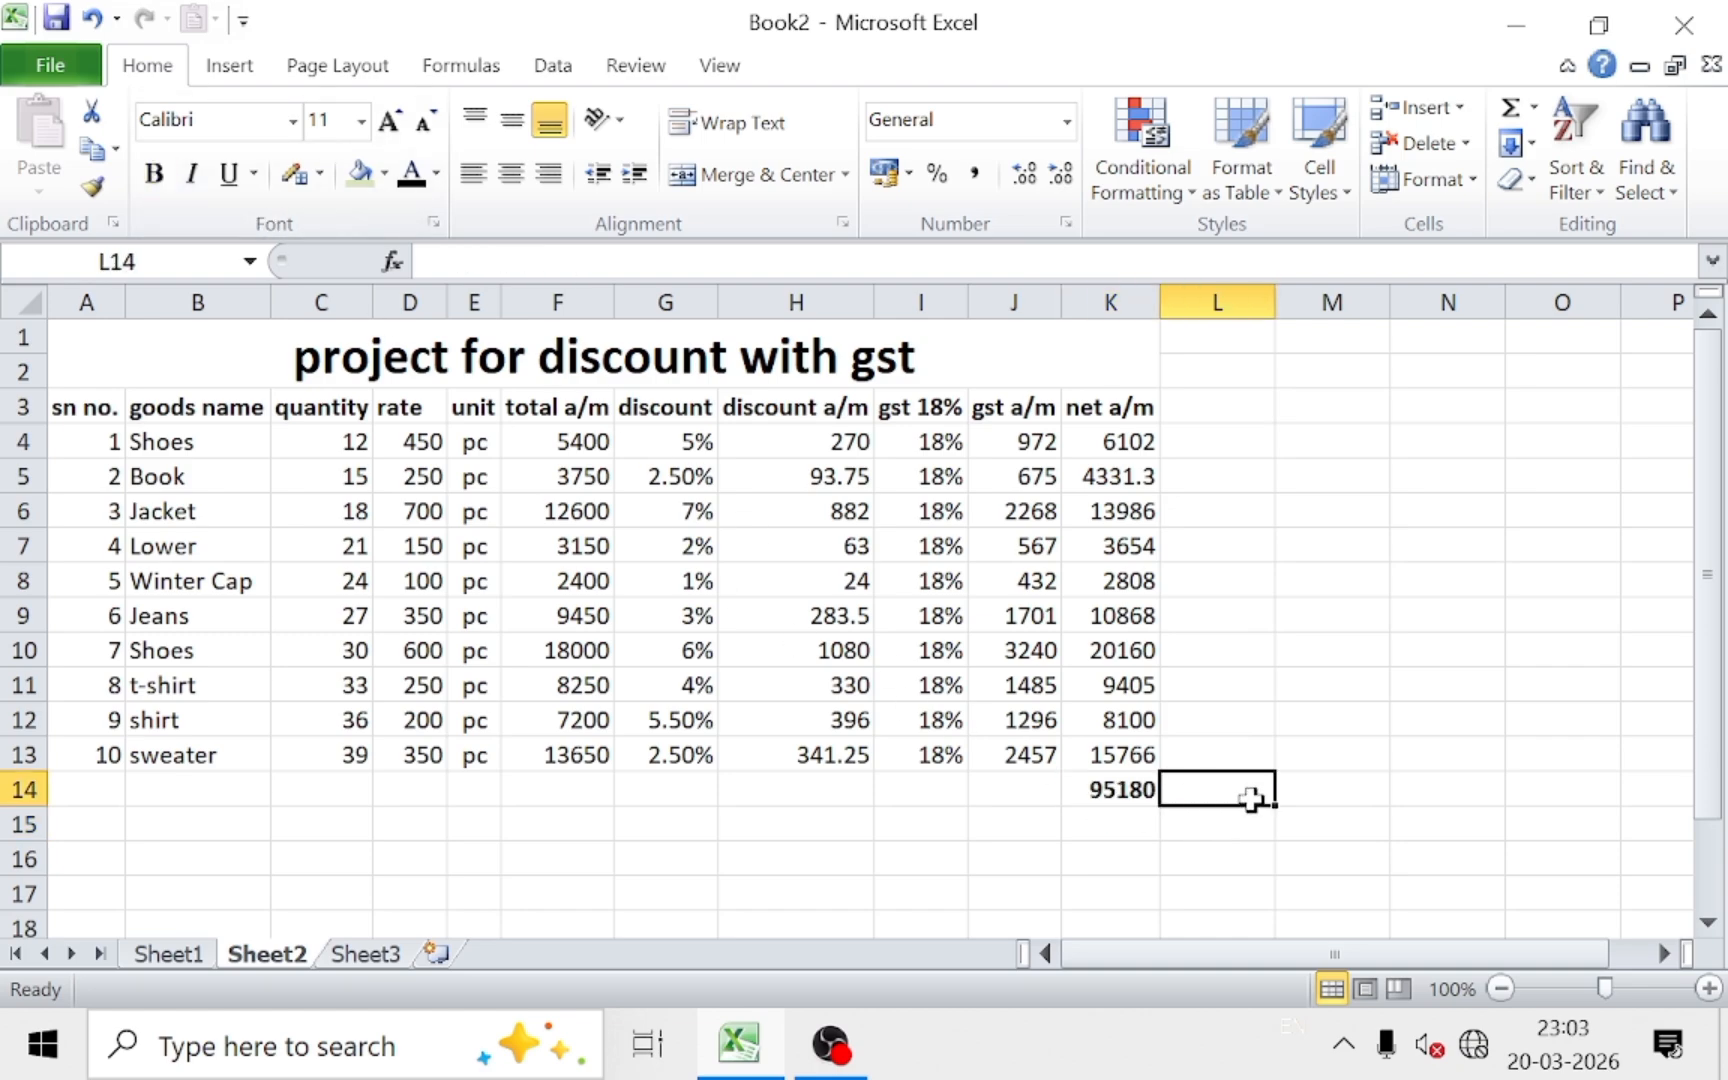
pyautogui.click(1122, 782)
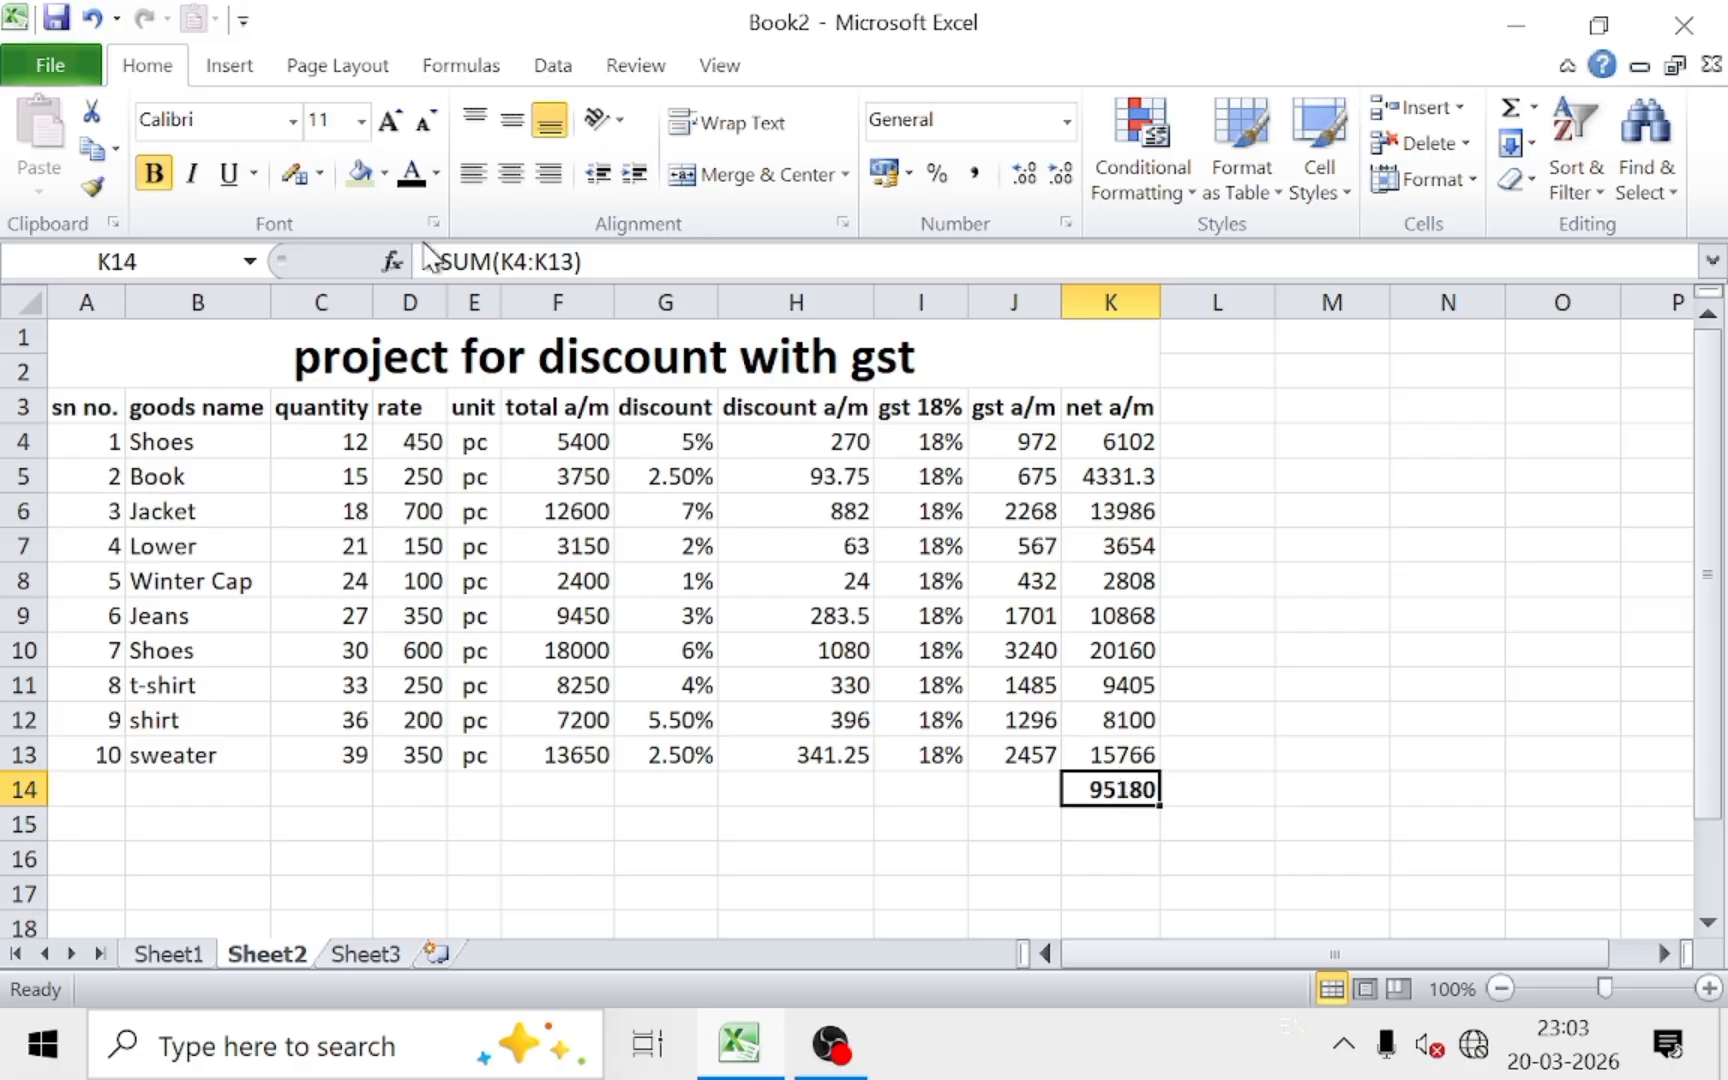
pyautogui.click(436, 173)
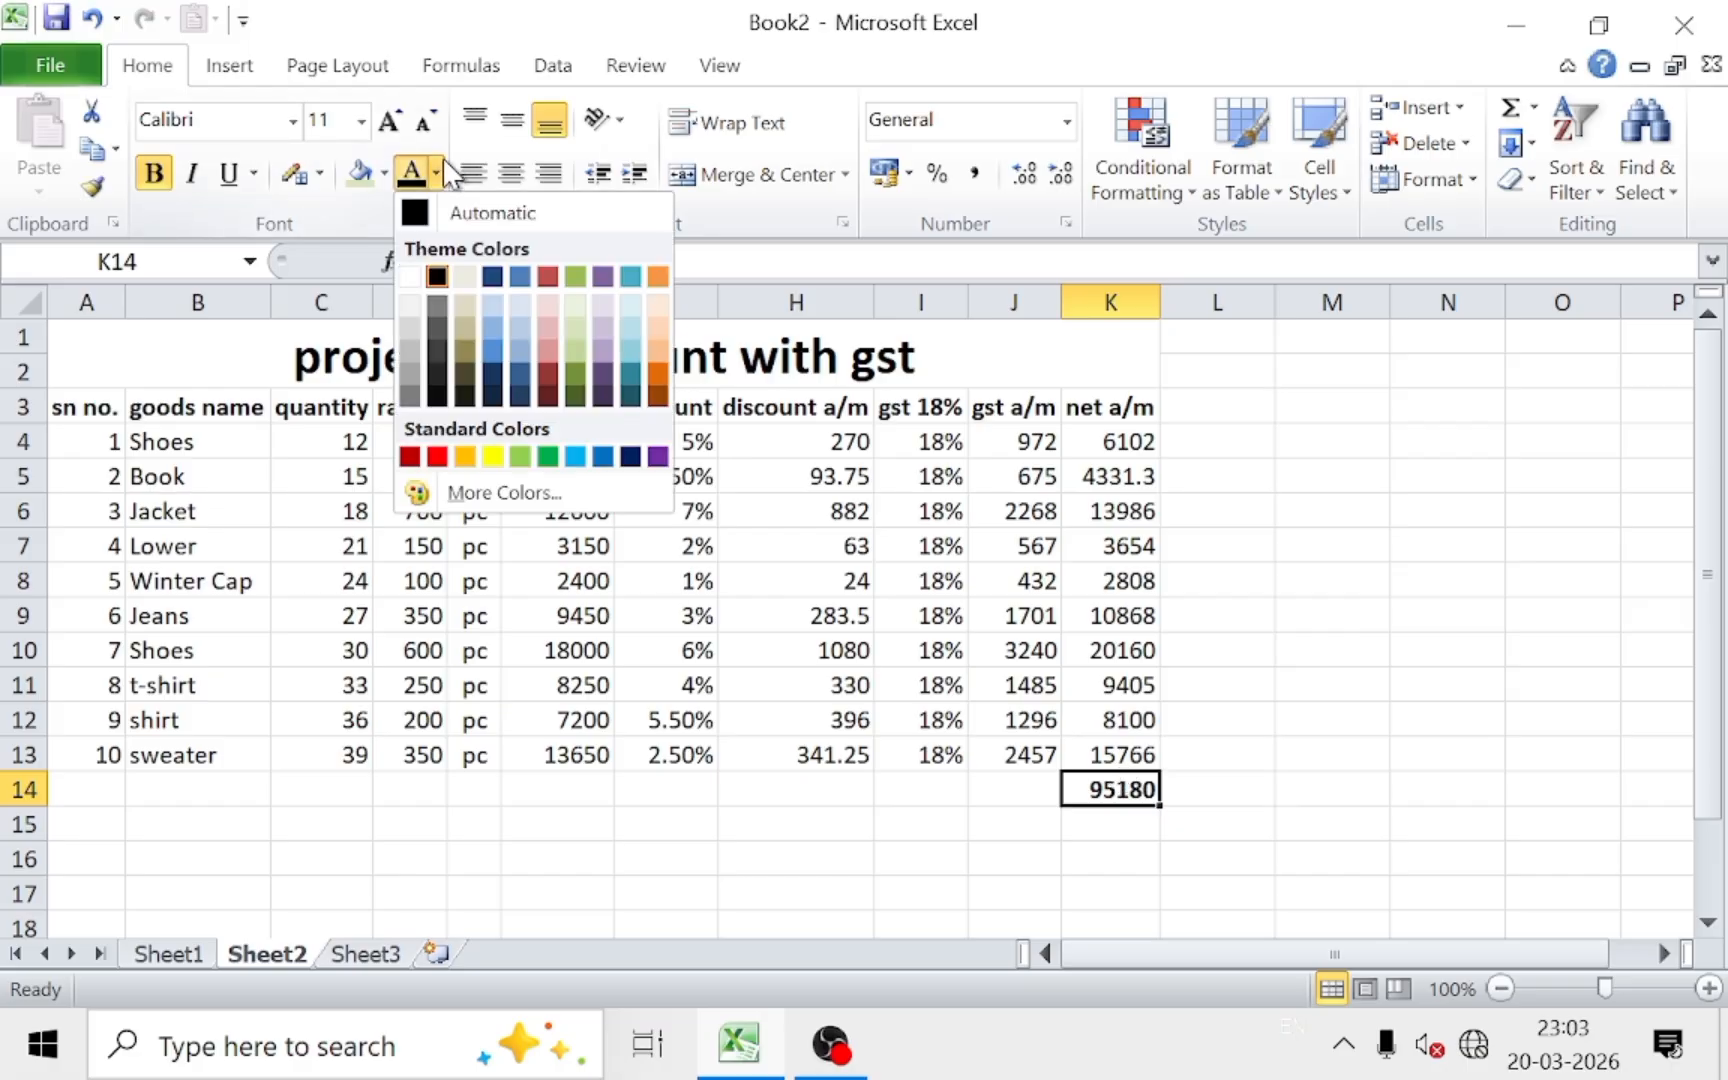
pyautogui.click(437, 456)
pyautogui.click(1185, 578)
pyautogui.click(1156, 792)
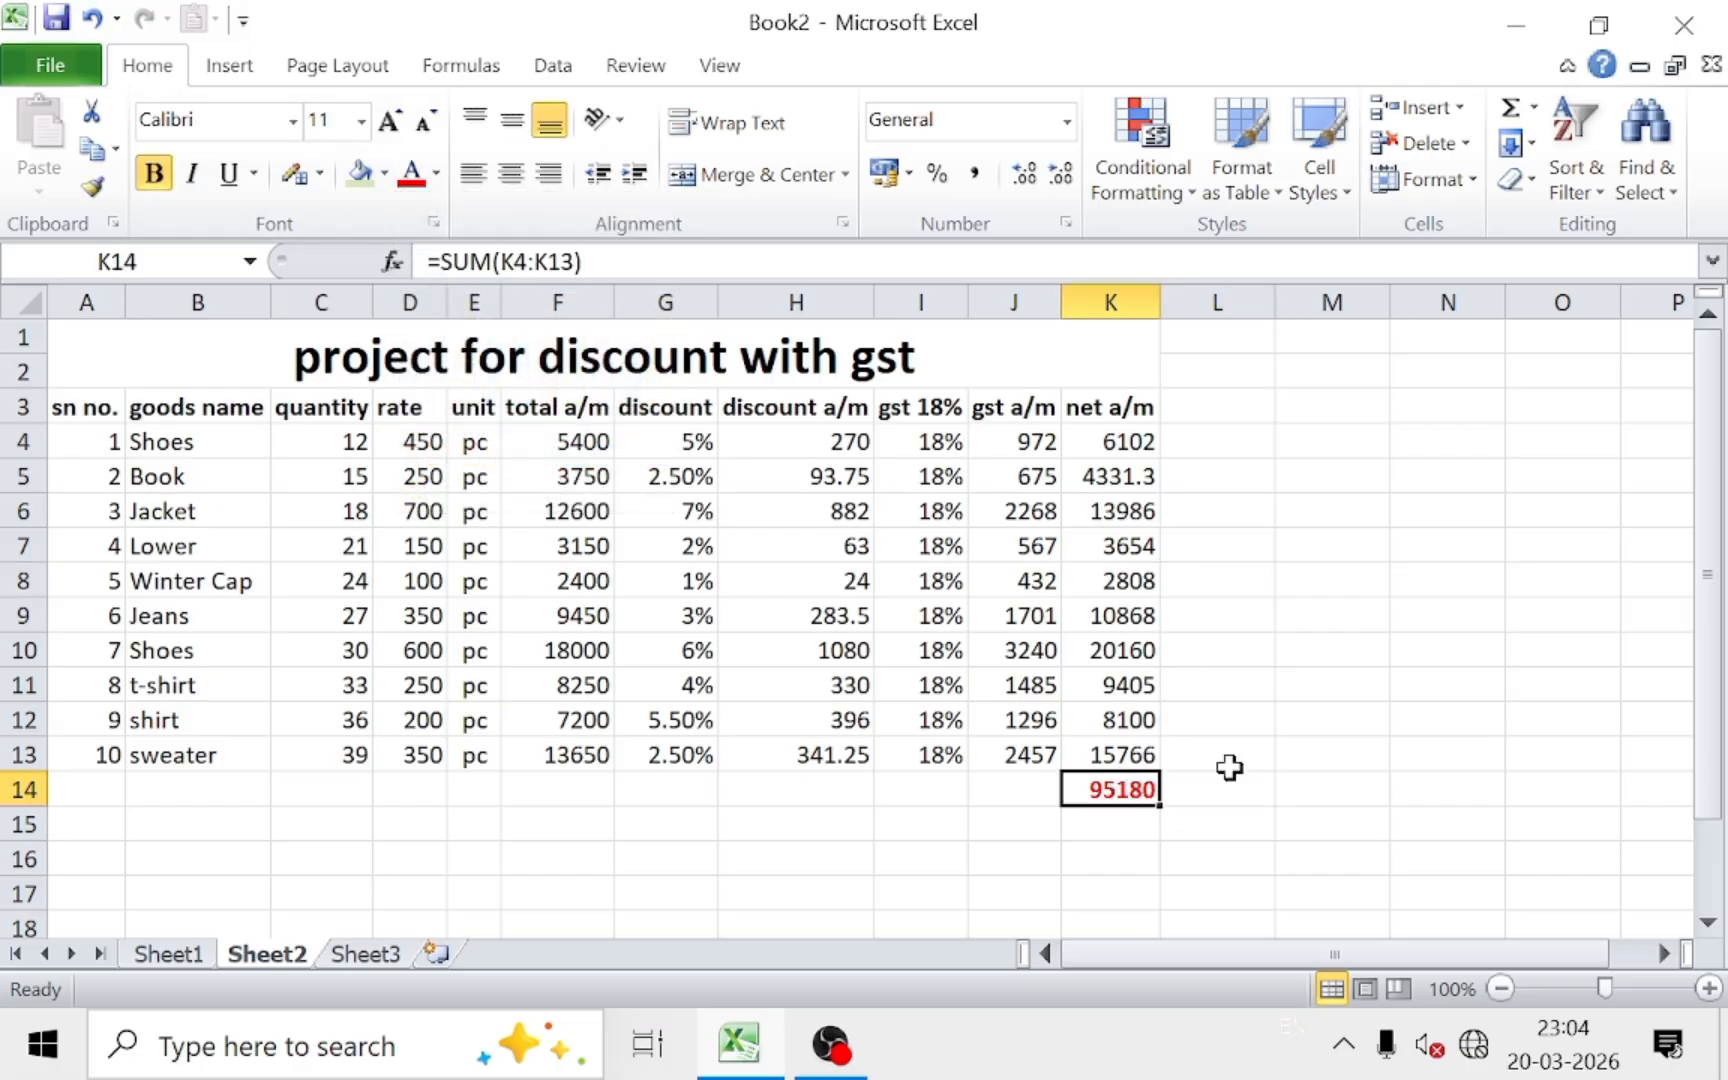
pyautogui.click(1358, 721)
pyautogui.click(1130, 797)
# Step: Apply All Borders to the whole table from the title down to row 13, range A1:K13
pyautogui.moveTo(258, 355); pyautogui.dragTo(790, 755)
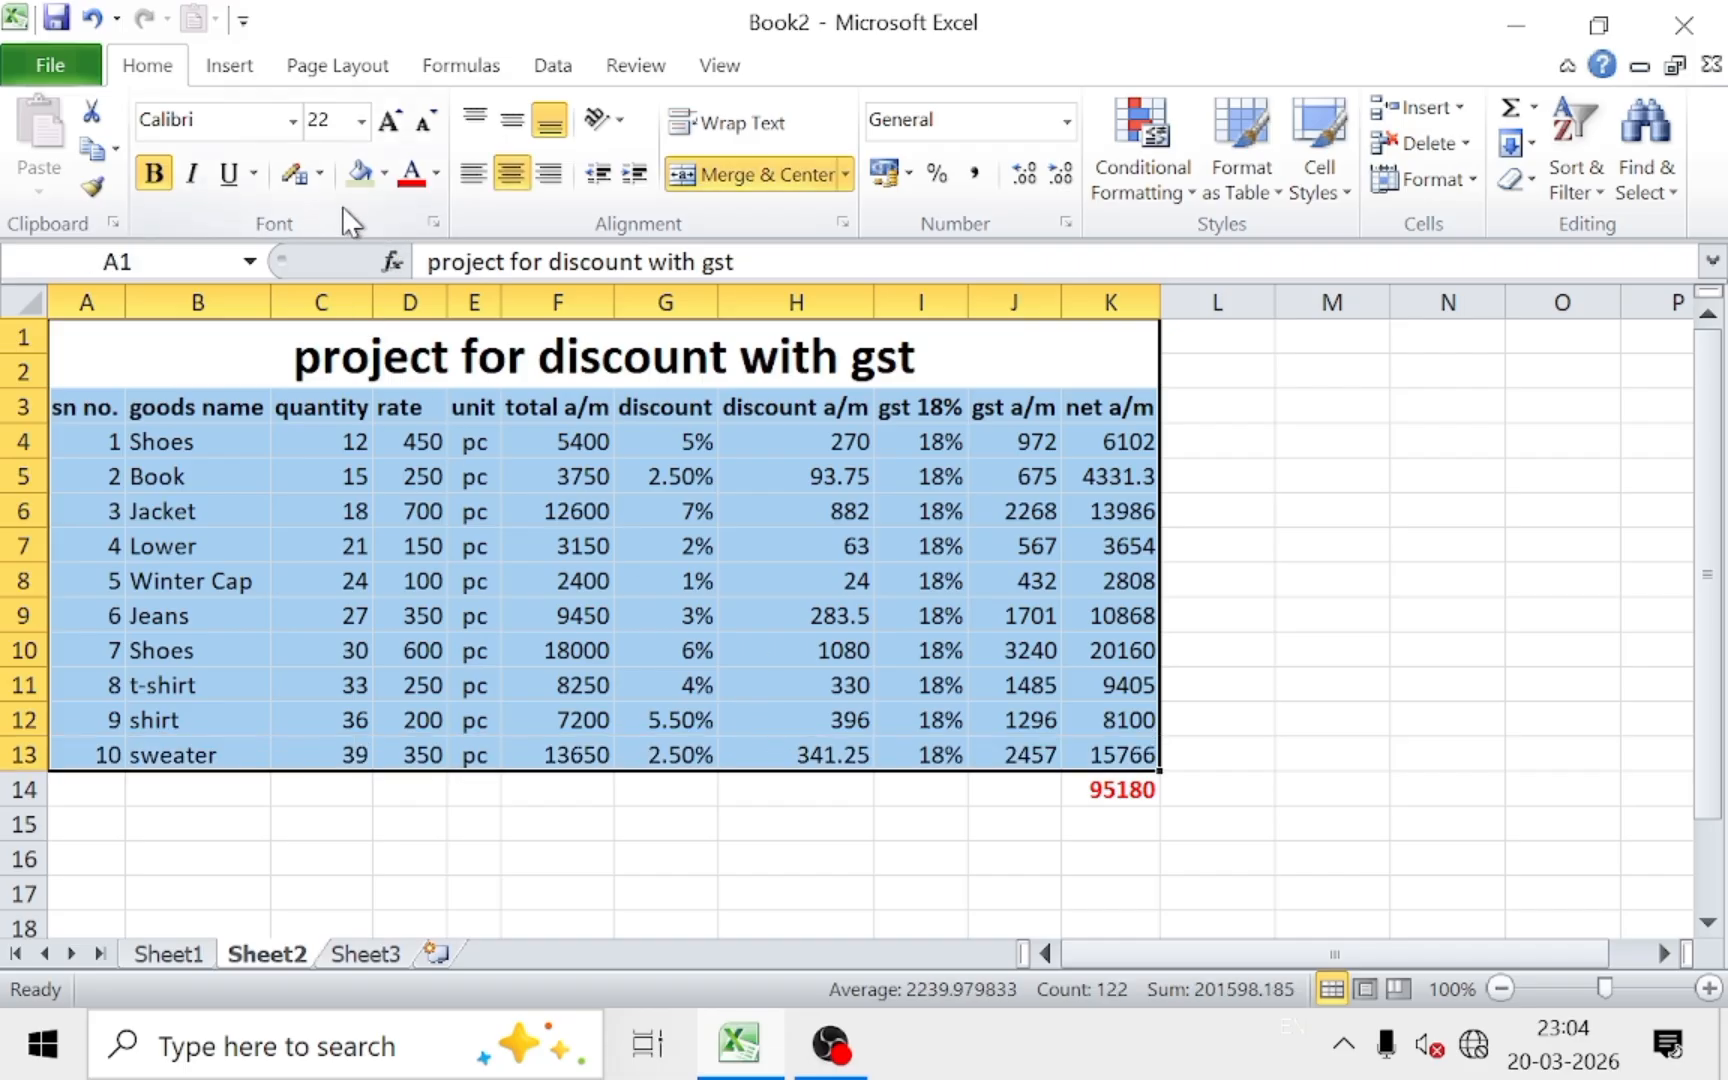
pyautogui.click(320, 175)
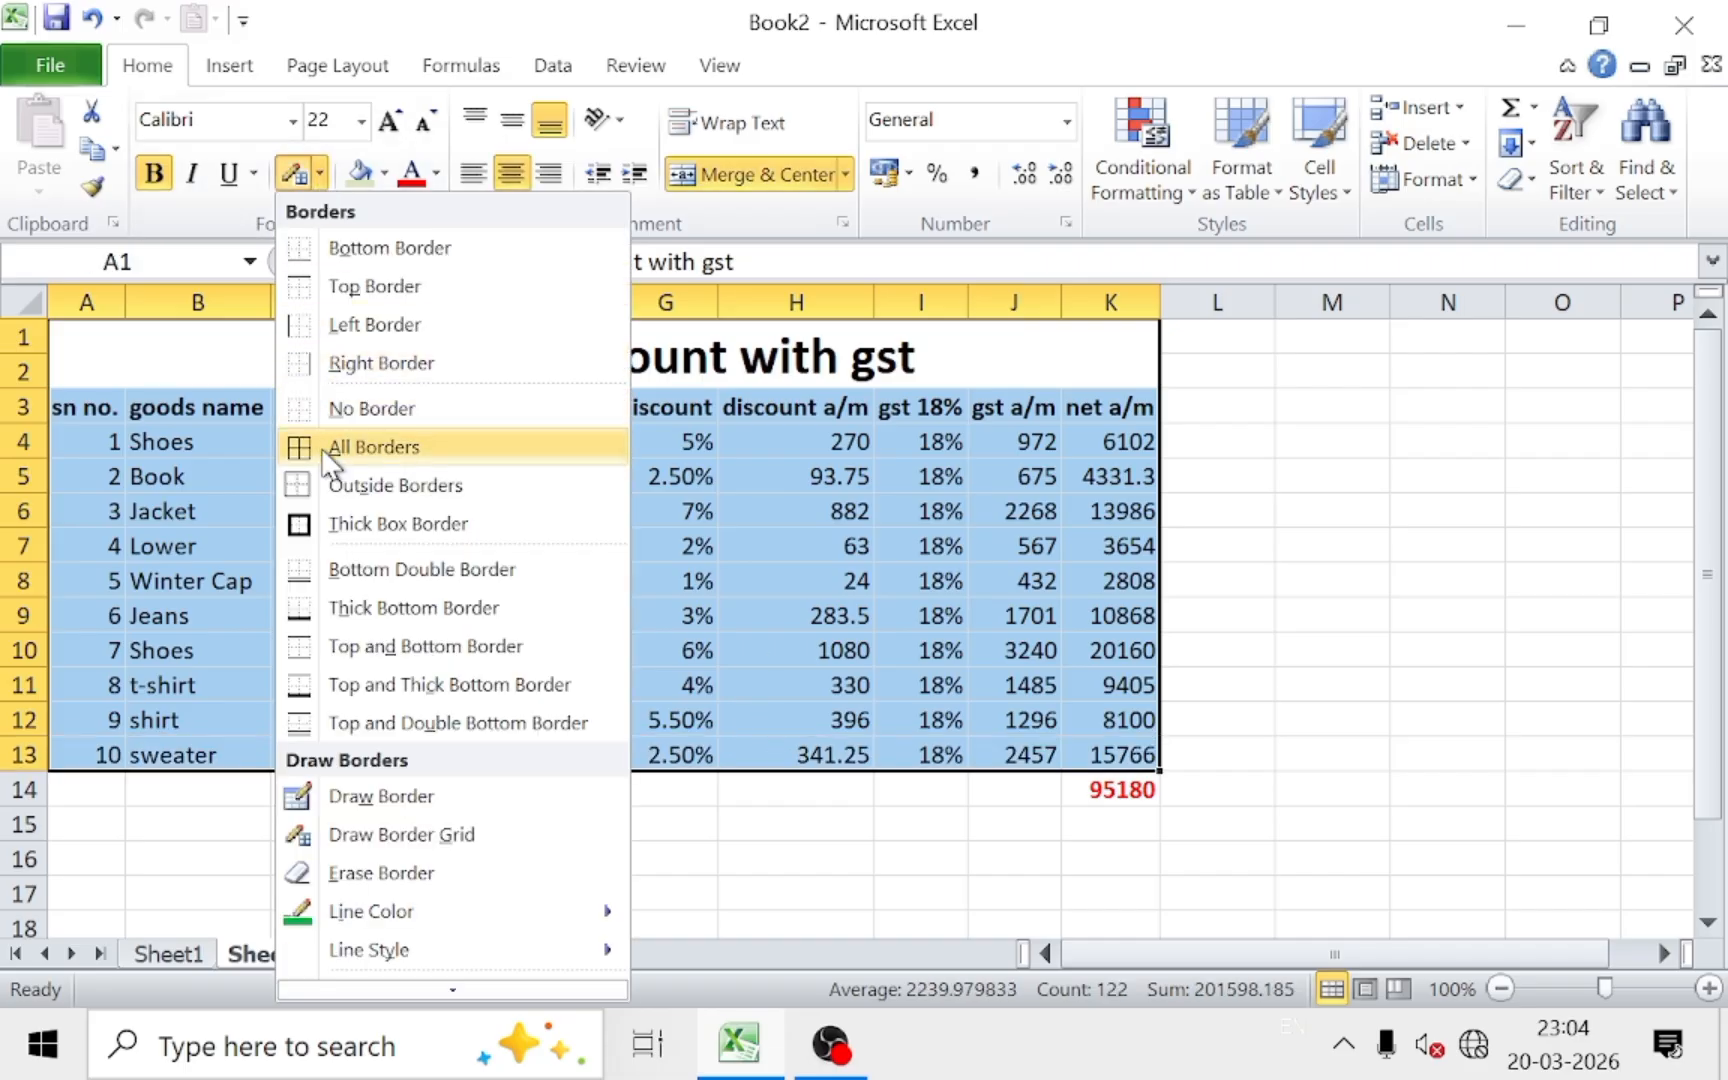
pyautogui.click(372, 447)
pyautogui.click(698, 508)
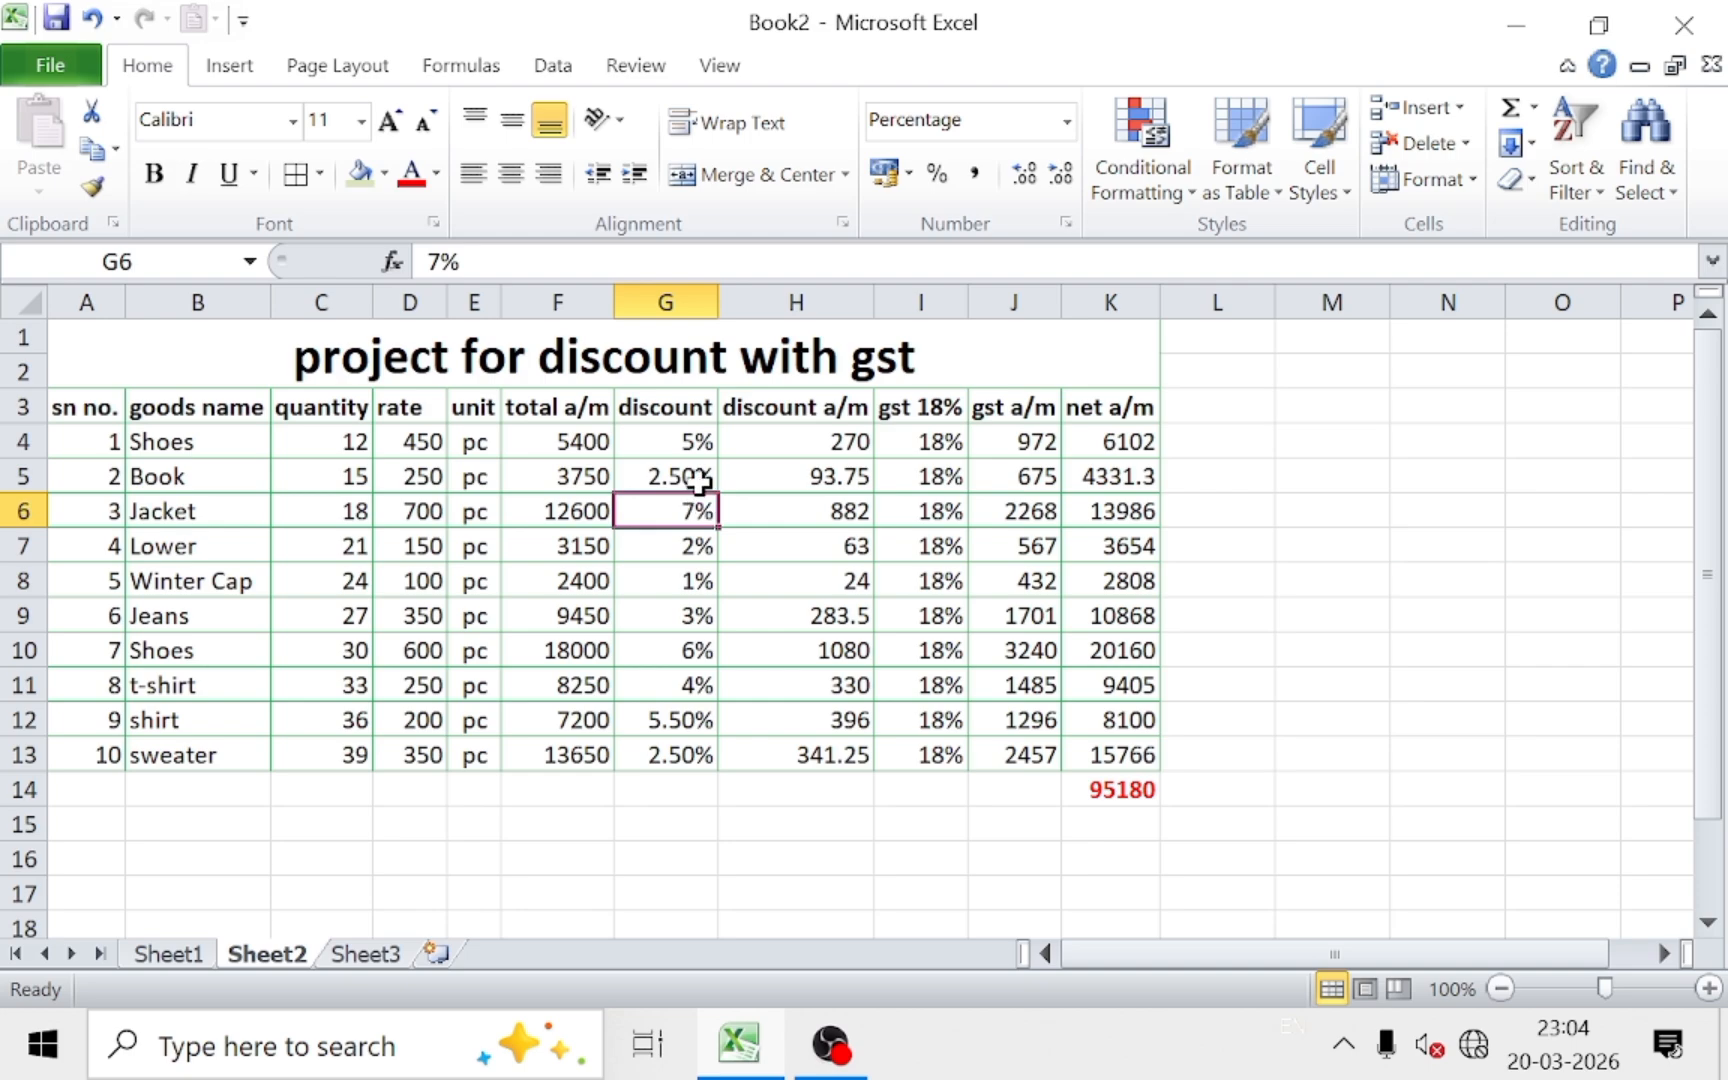
# Step: Give the merged title "project for discount with gst" a red fill and a yellow font colour
pyautogui.click(620, 368)
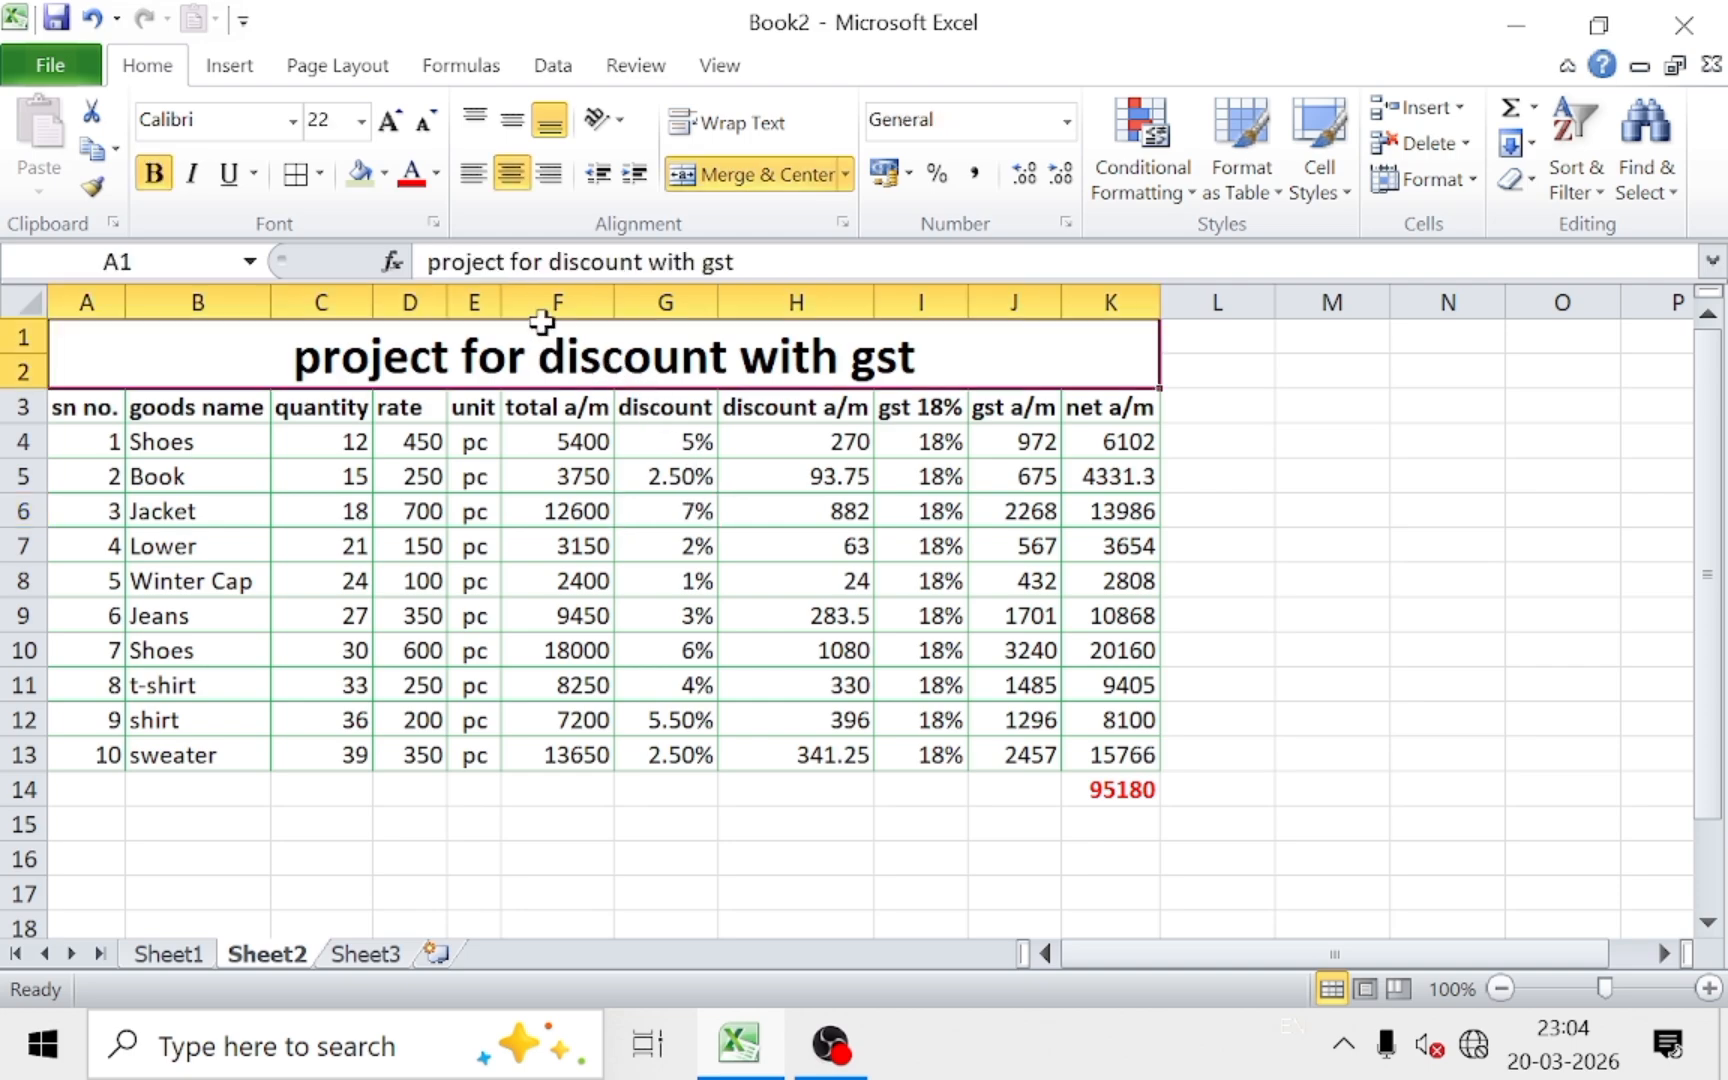
pyautogui.click(384, 174)
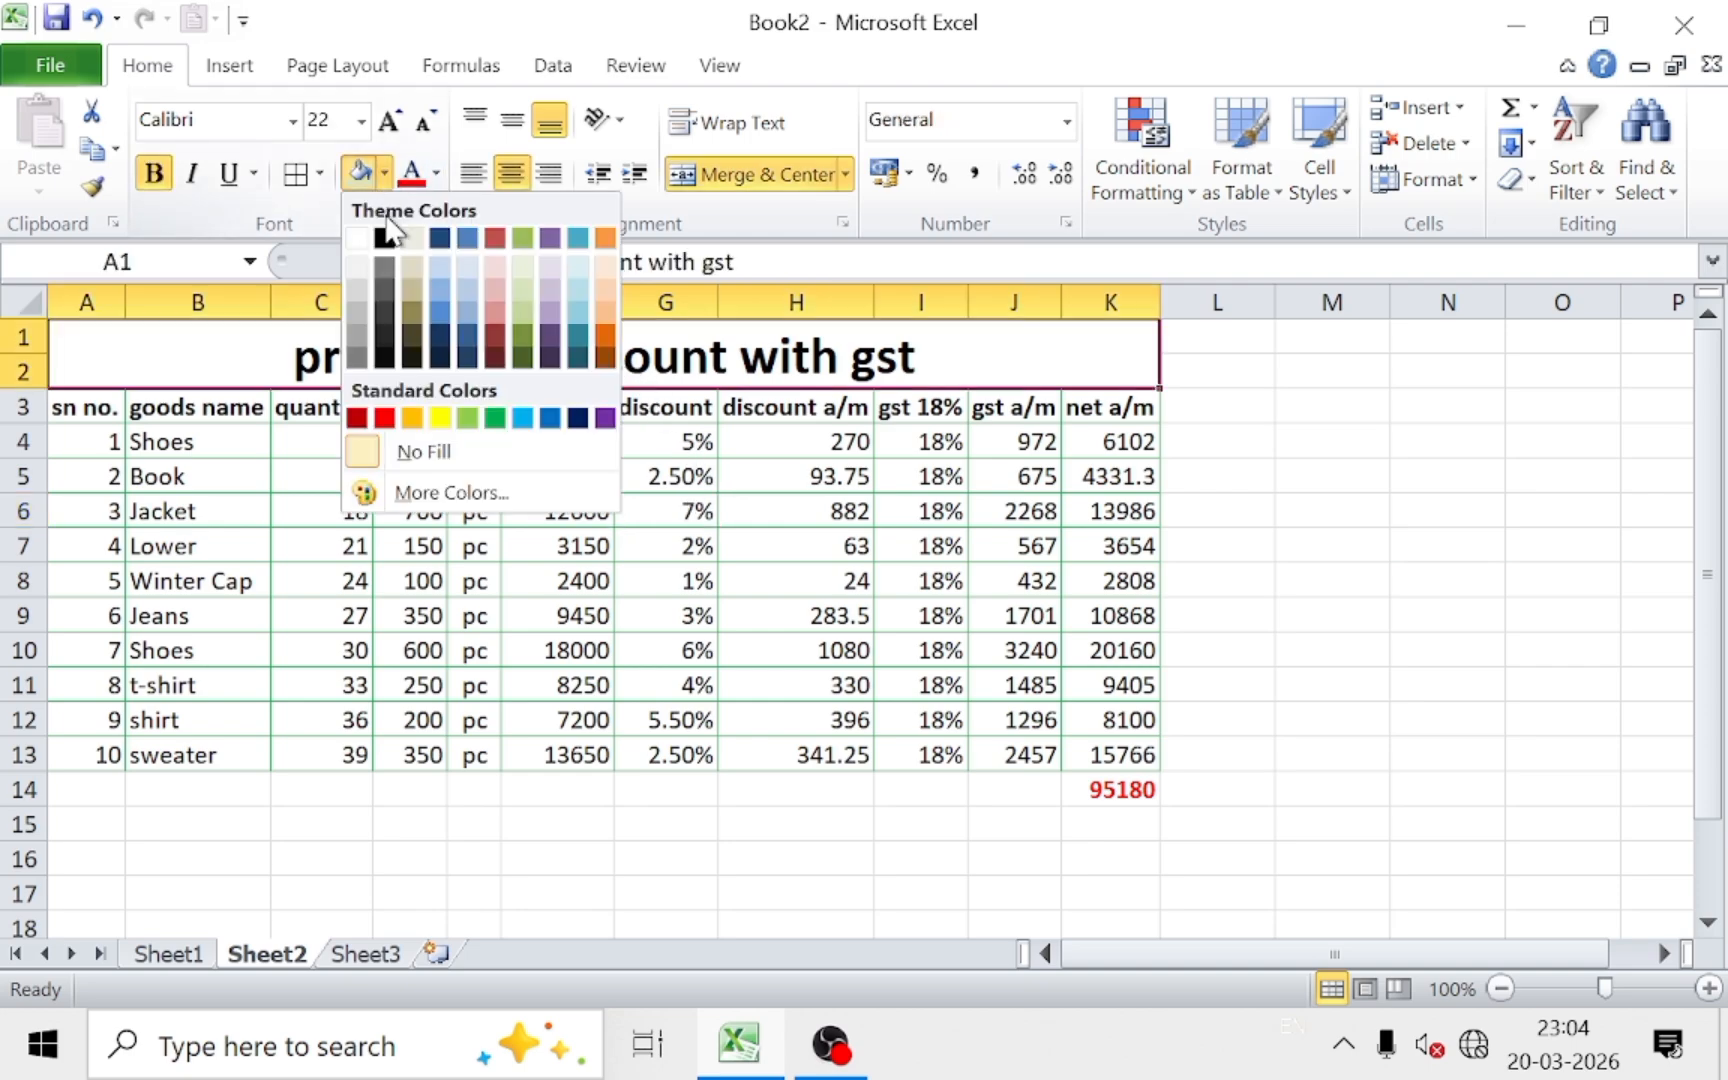
pyautogui.click(384, 417)
pyautogui.click(436, 175)
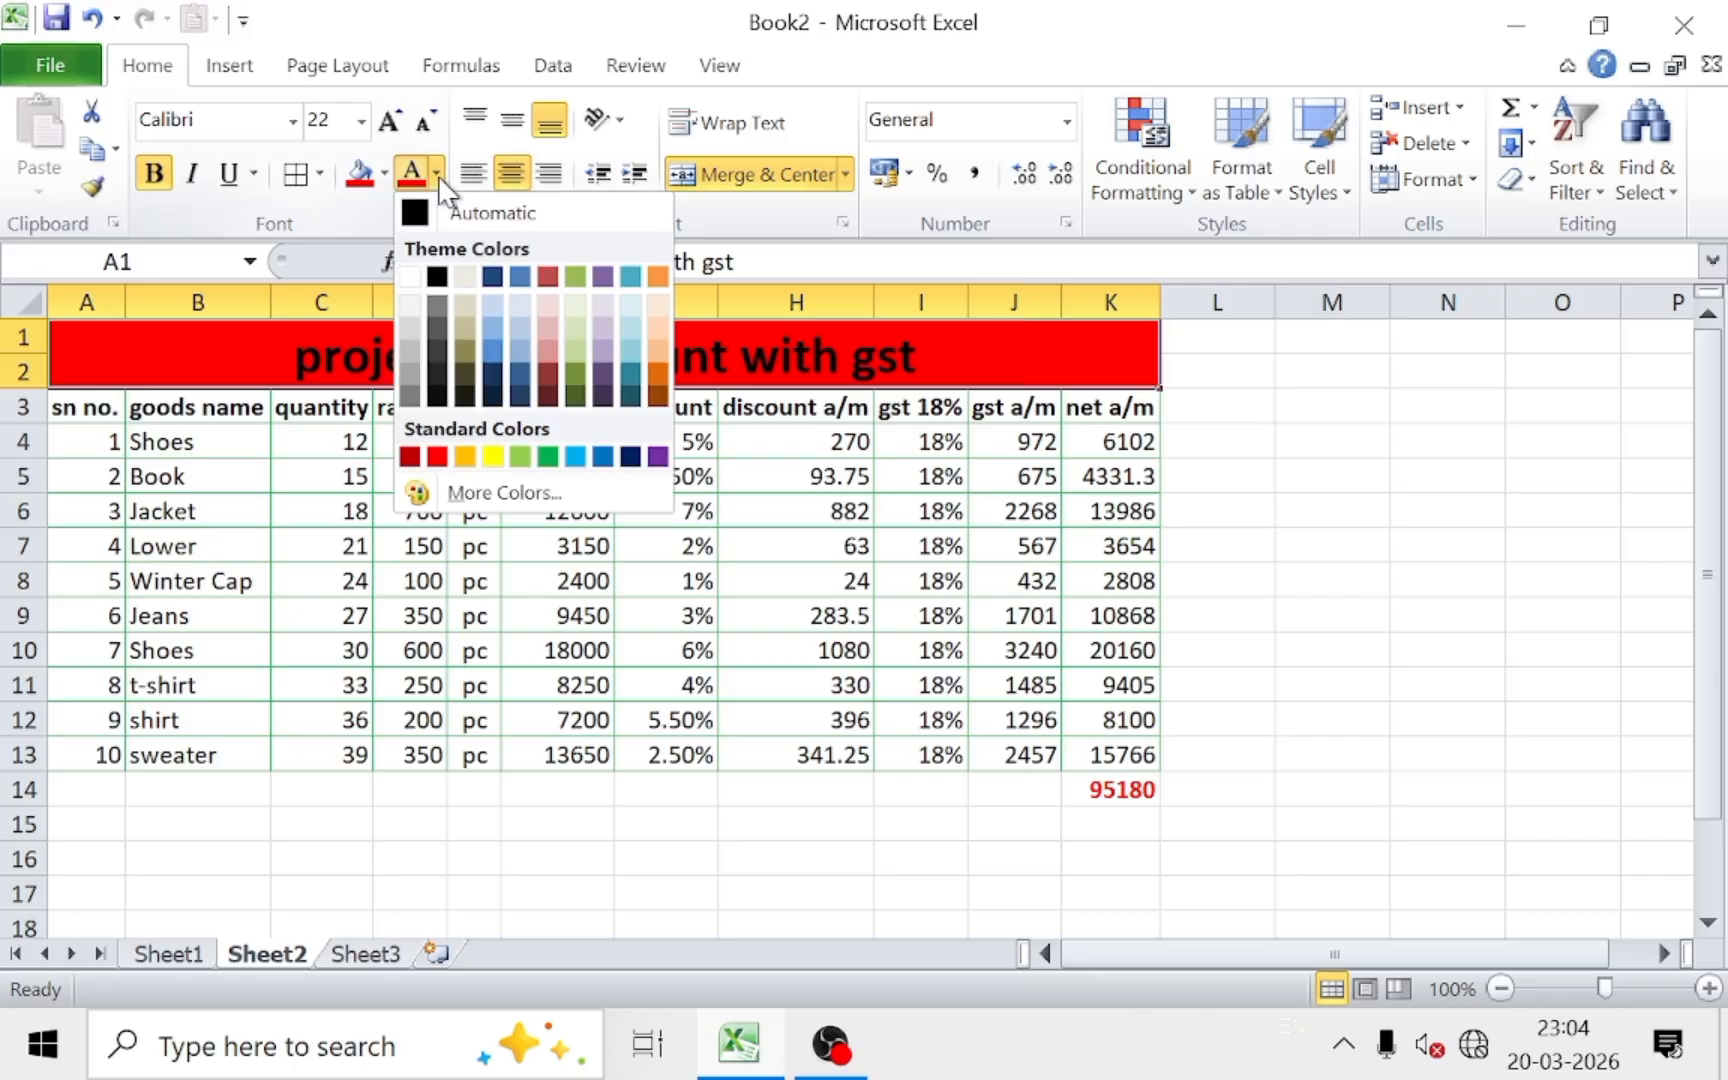
pyautogui.click(493, 456)
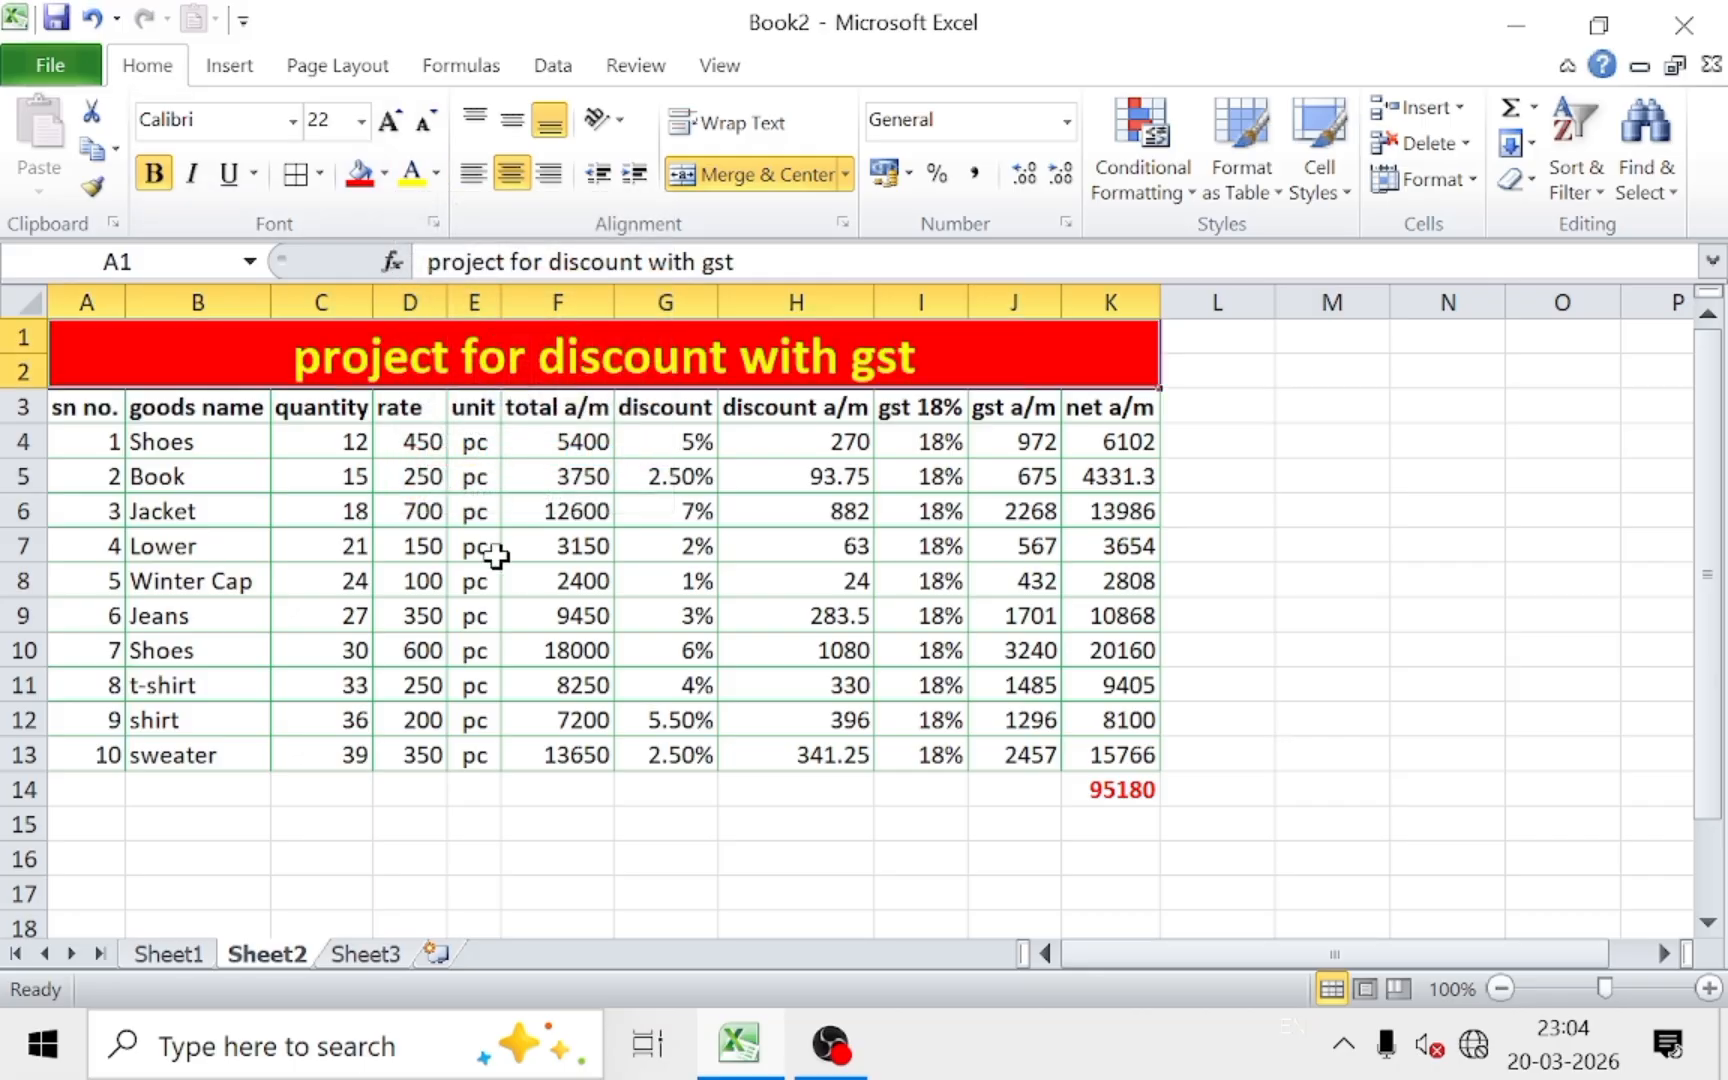
pyautogui.click(496, 556)
# Step: Set the header row A3:K3 to a dark blue font colour with a yellow fill
pyautogui.moveTo(77, 405); pyautogui.dragTo(1107, 401)
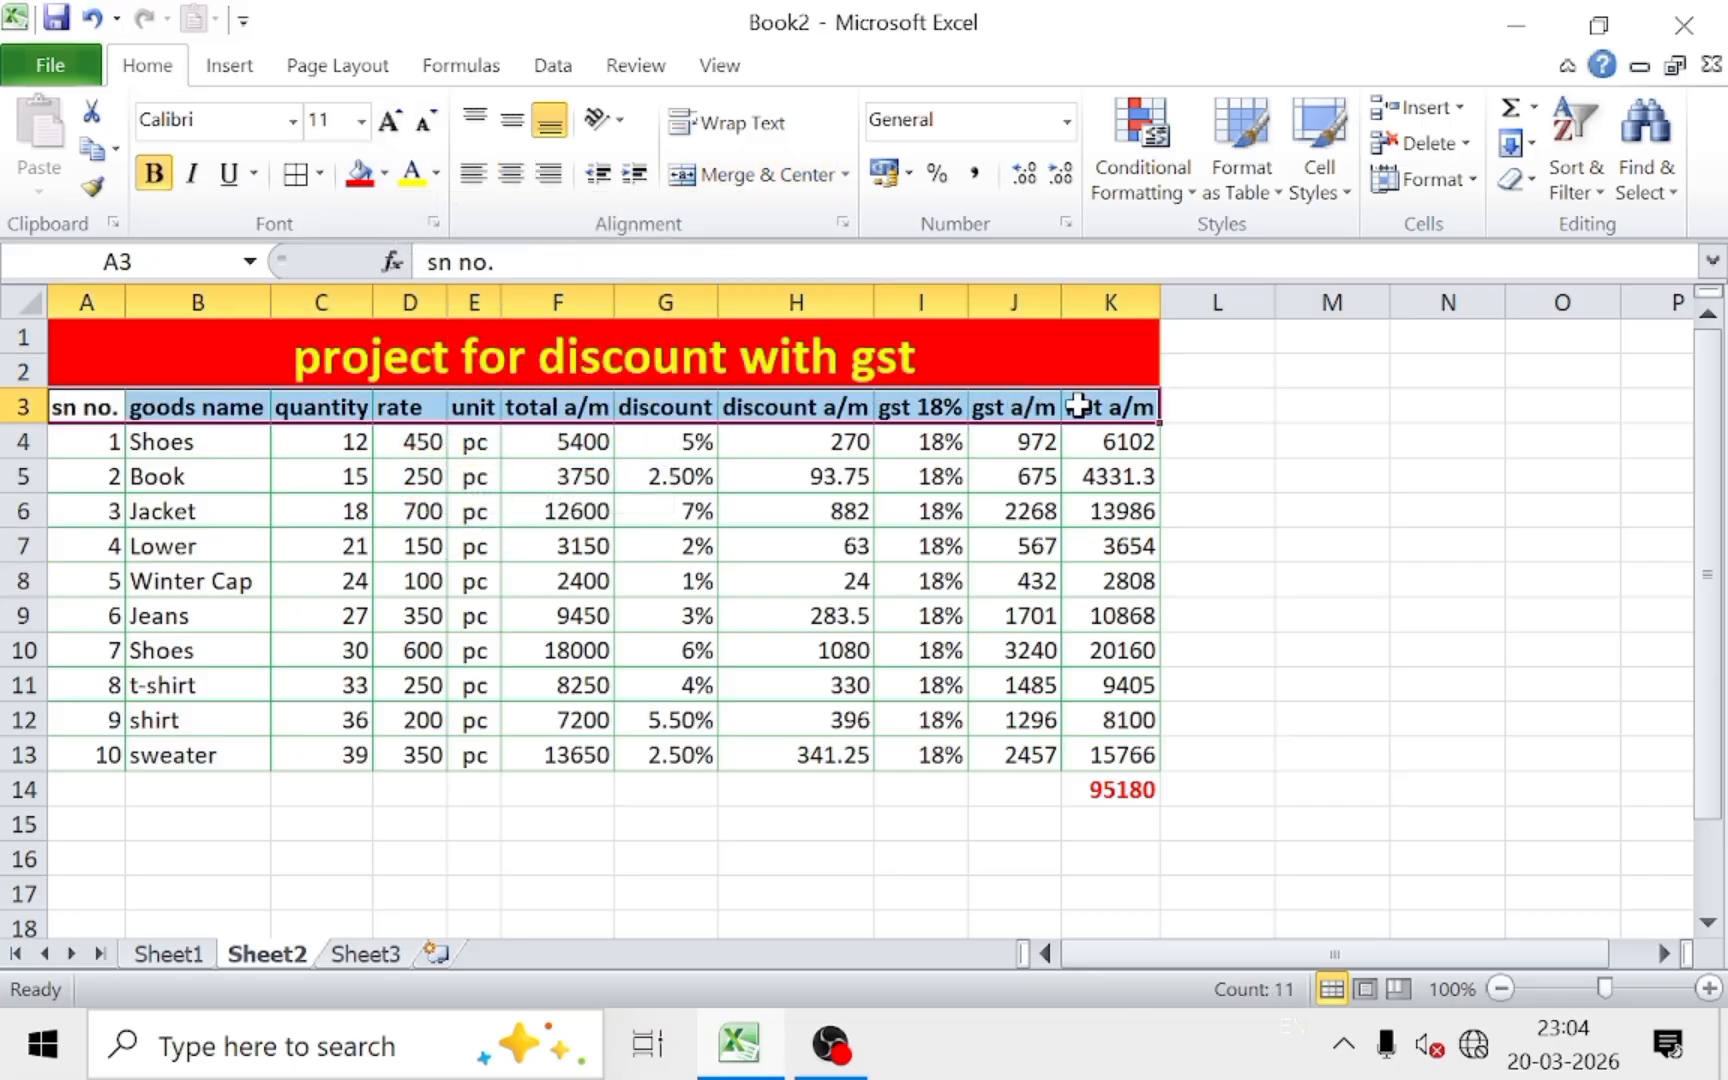
pyautogui.click(440, 187)
pyautogui.click(630, 452)
pyautogui.click(384, 174)
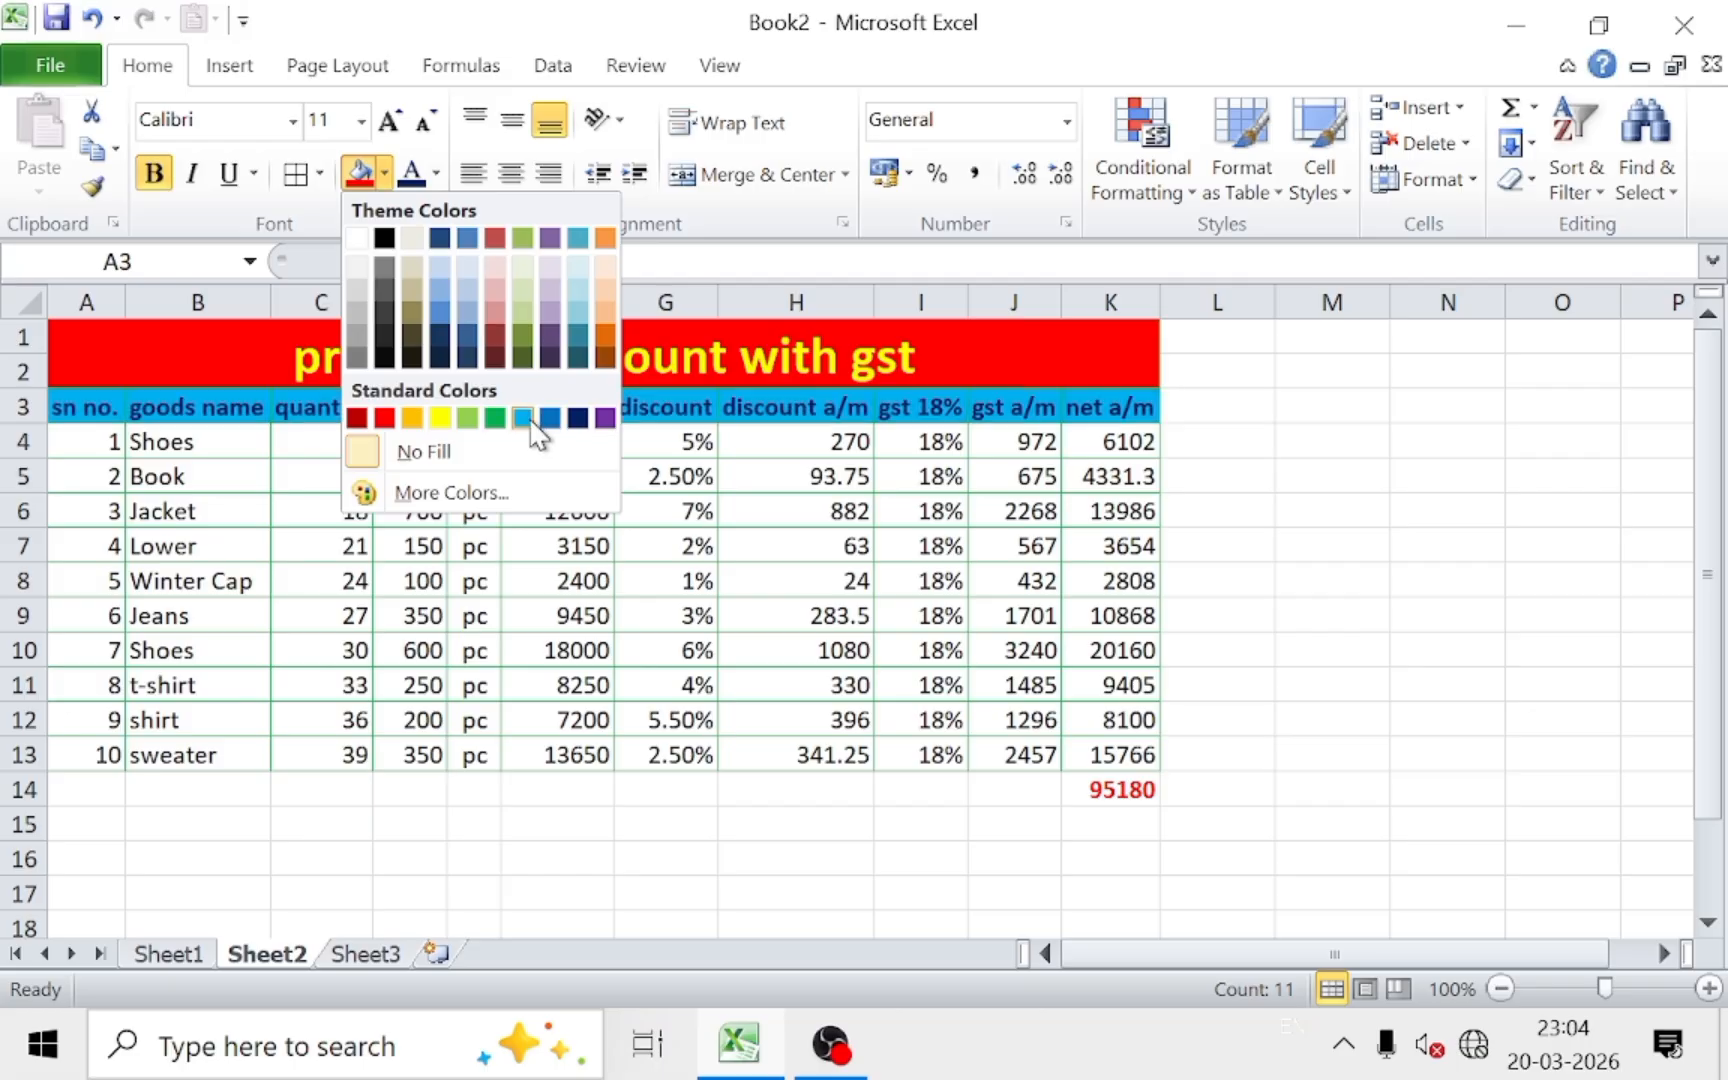
pyautogui.click(440, 418)
pyautogui.click(438, 540)
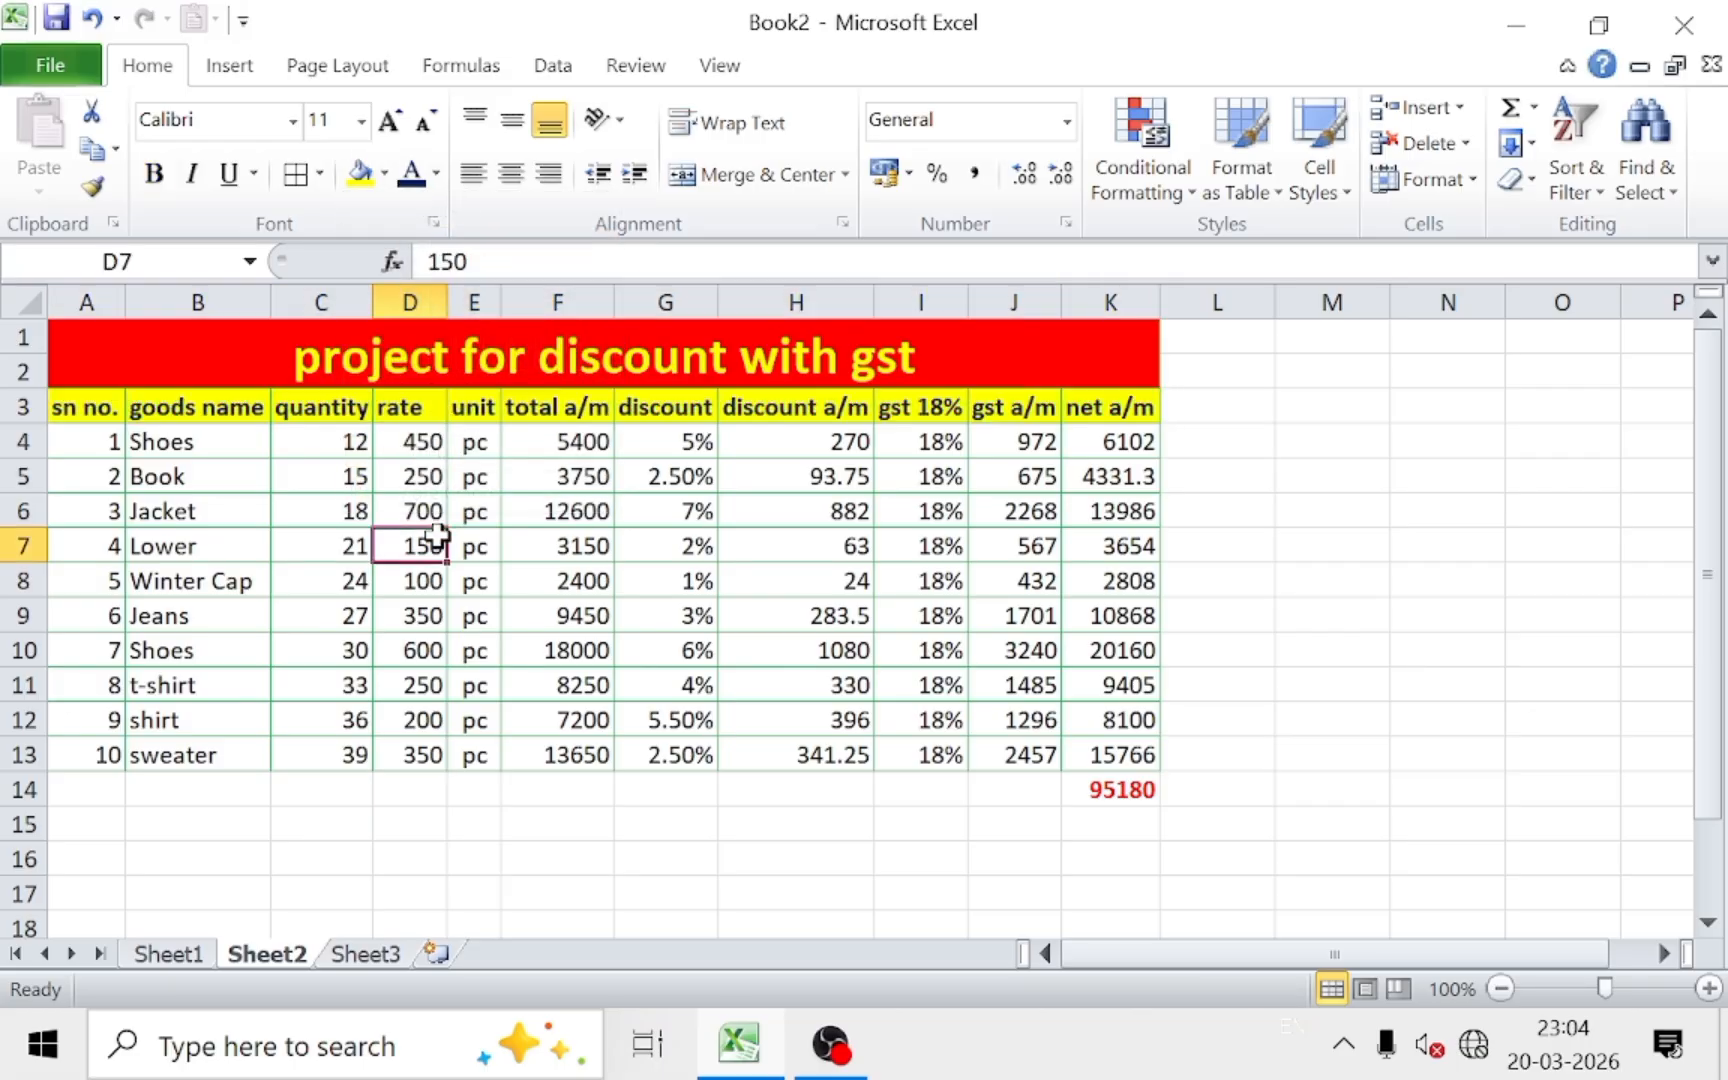
# Step: Fill the goods data range A4:K13 with the light tan theme colour
pyautogui.moveTo(100, 440); pyautogui.dragTo(1085, 755)
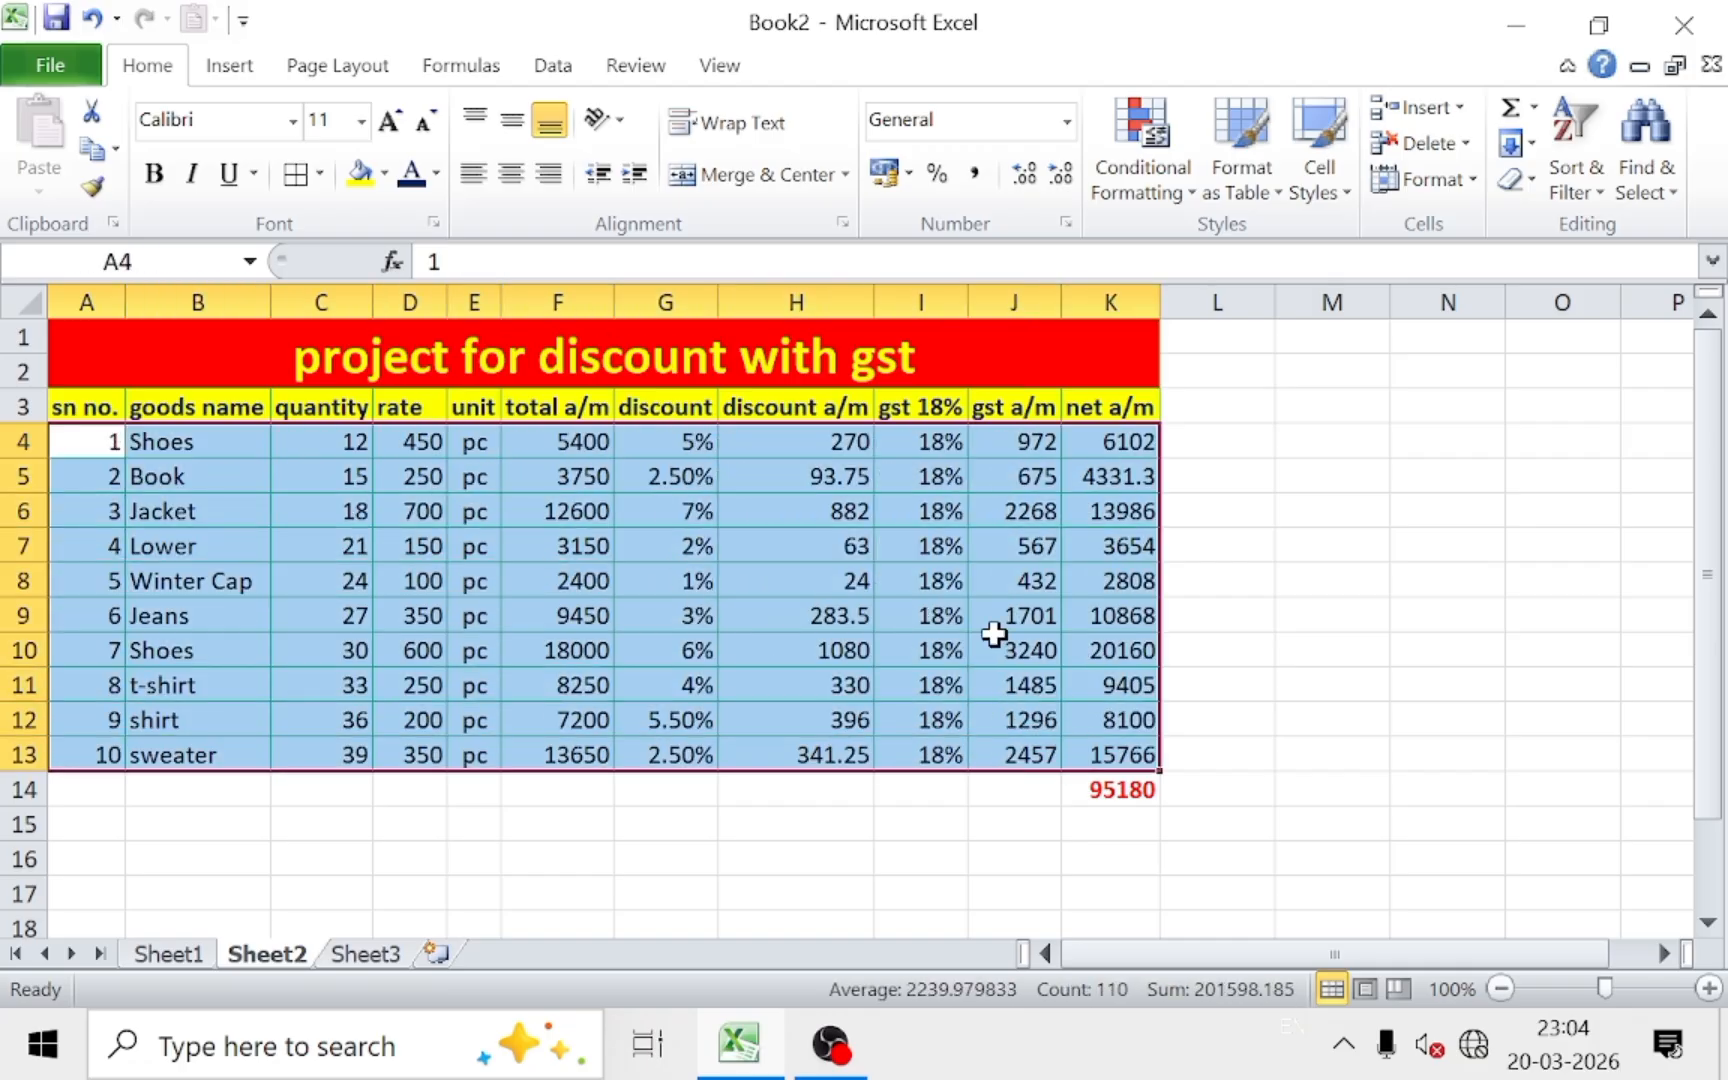
pyautogui.click(385, 175)
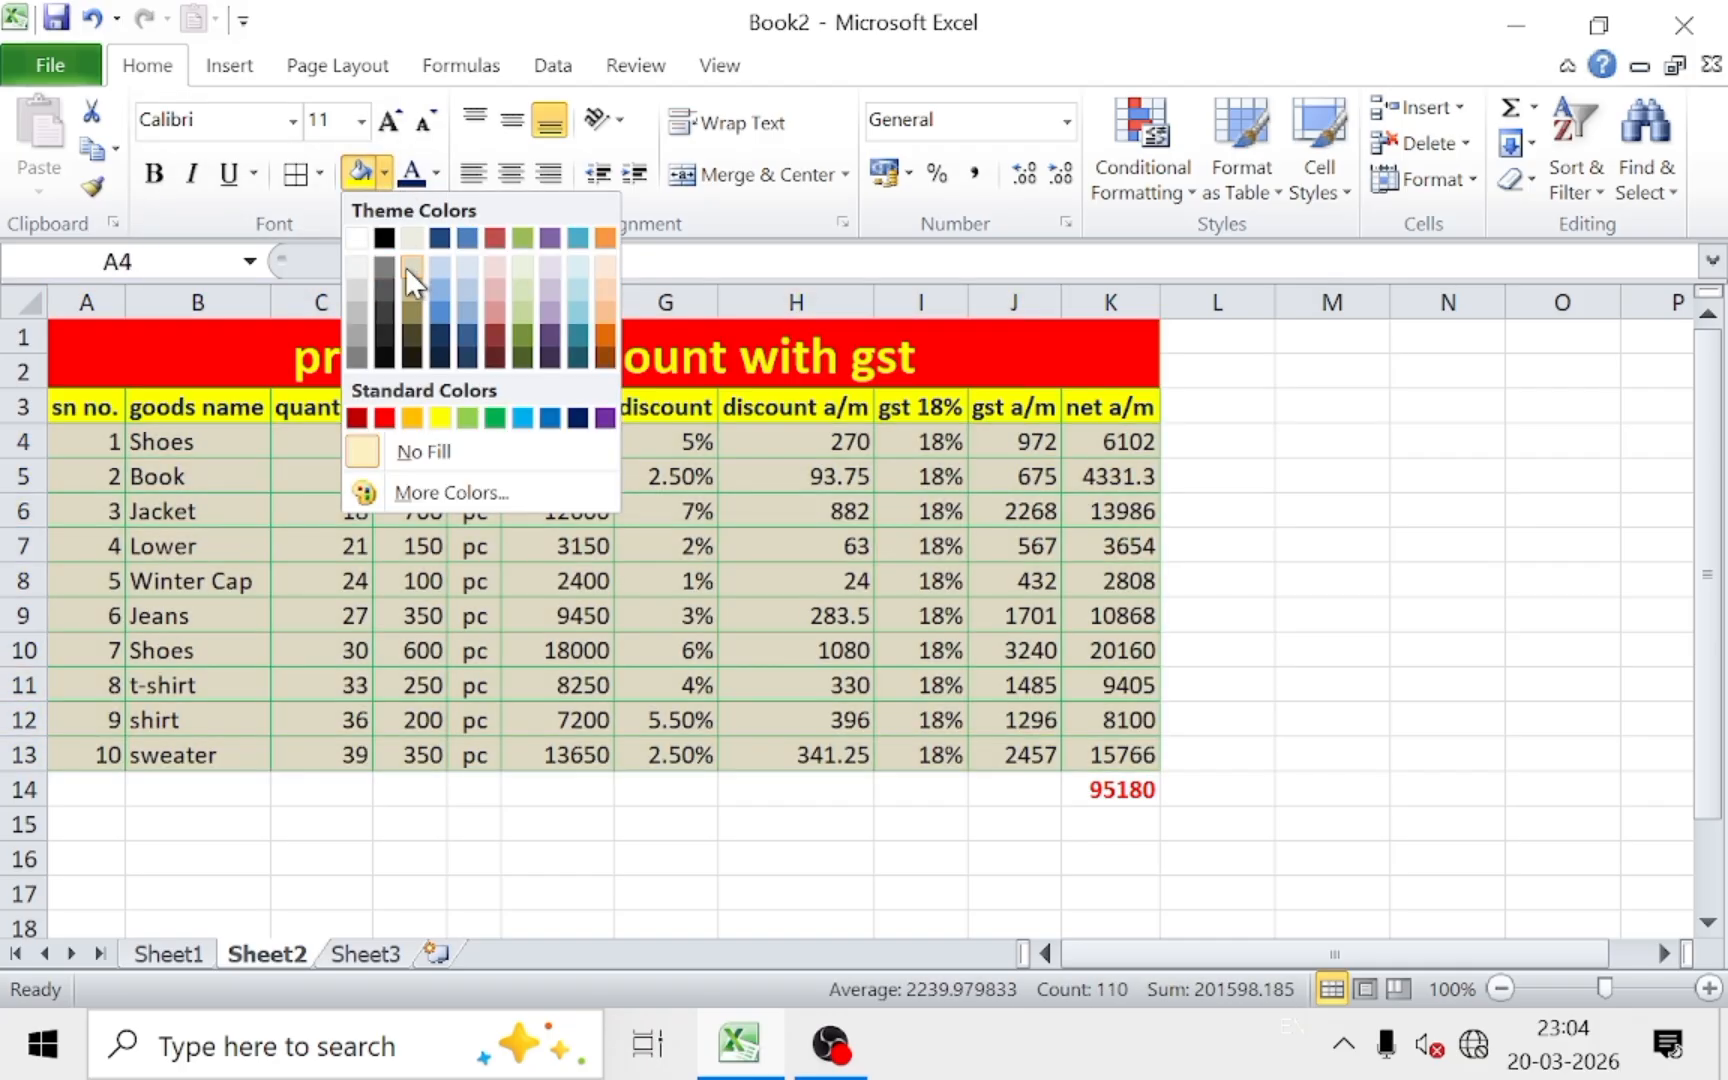
pyautogui.click(407, 268)
pyautogui.click(1296, 655)
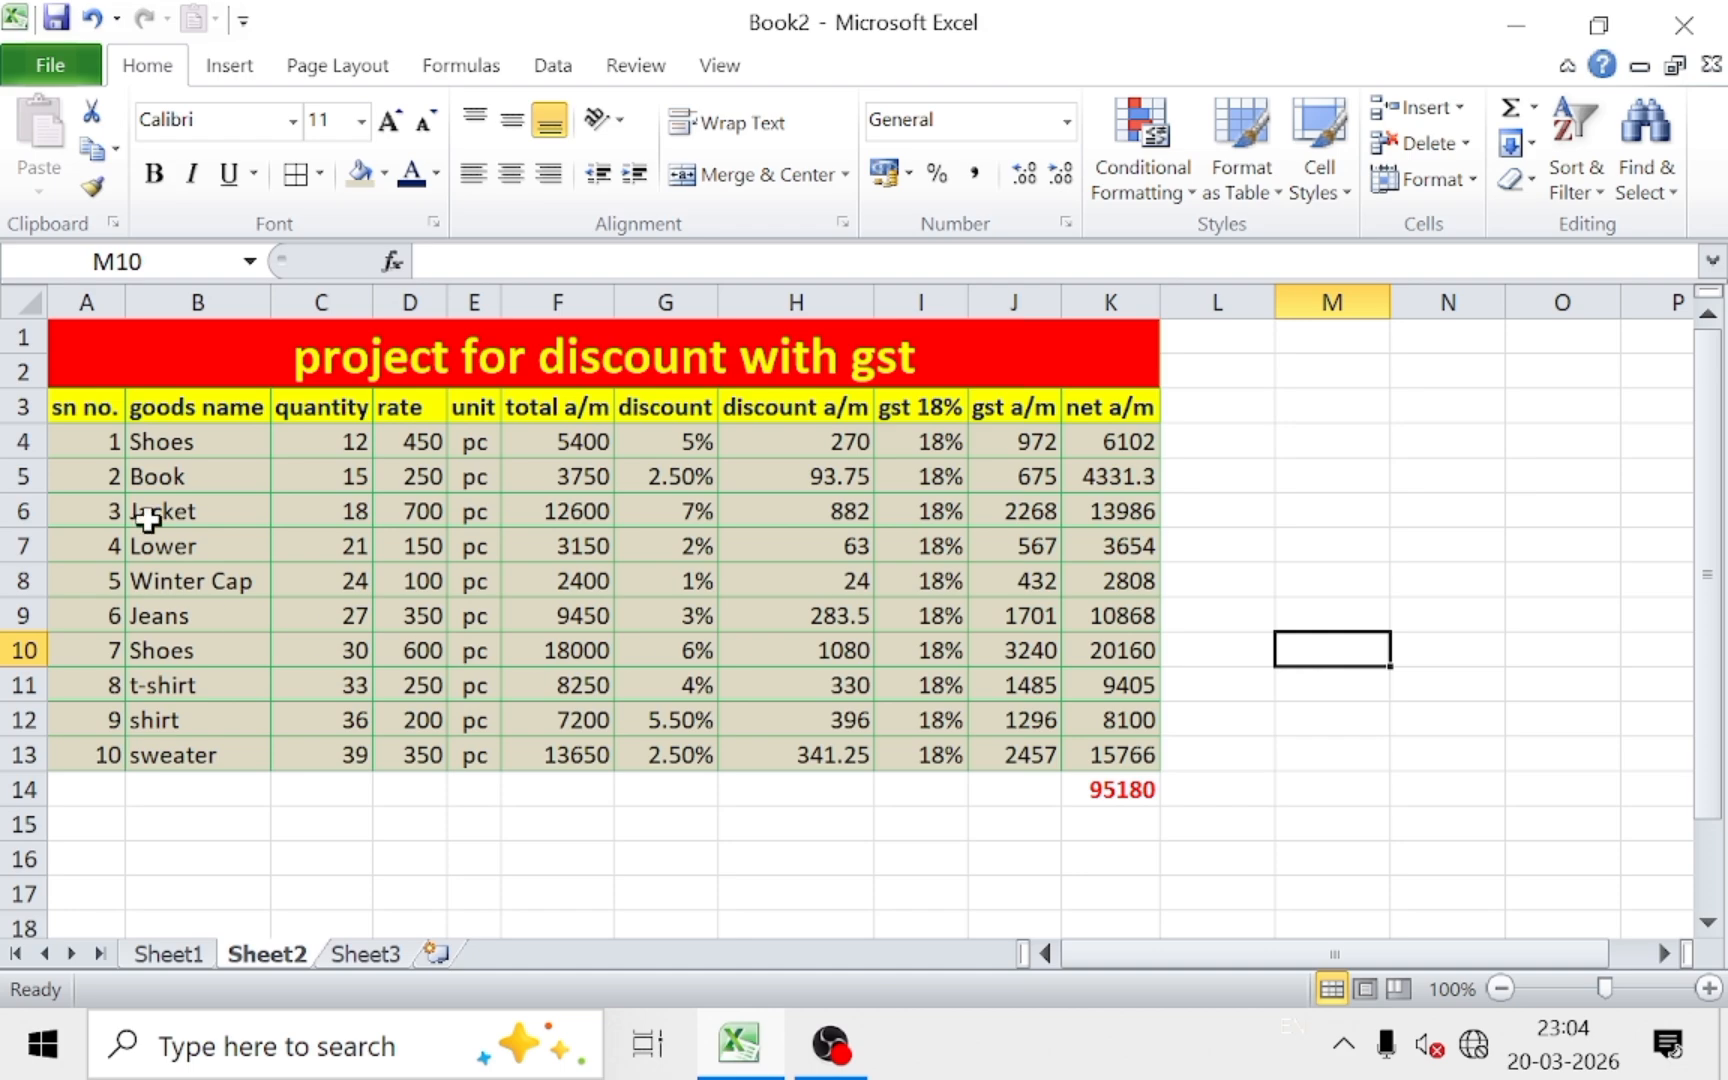
pyautogui.click(603, 549)
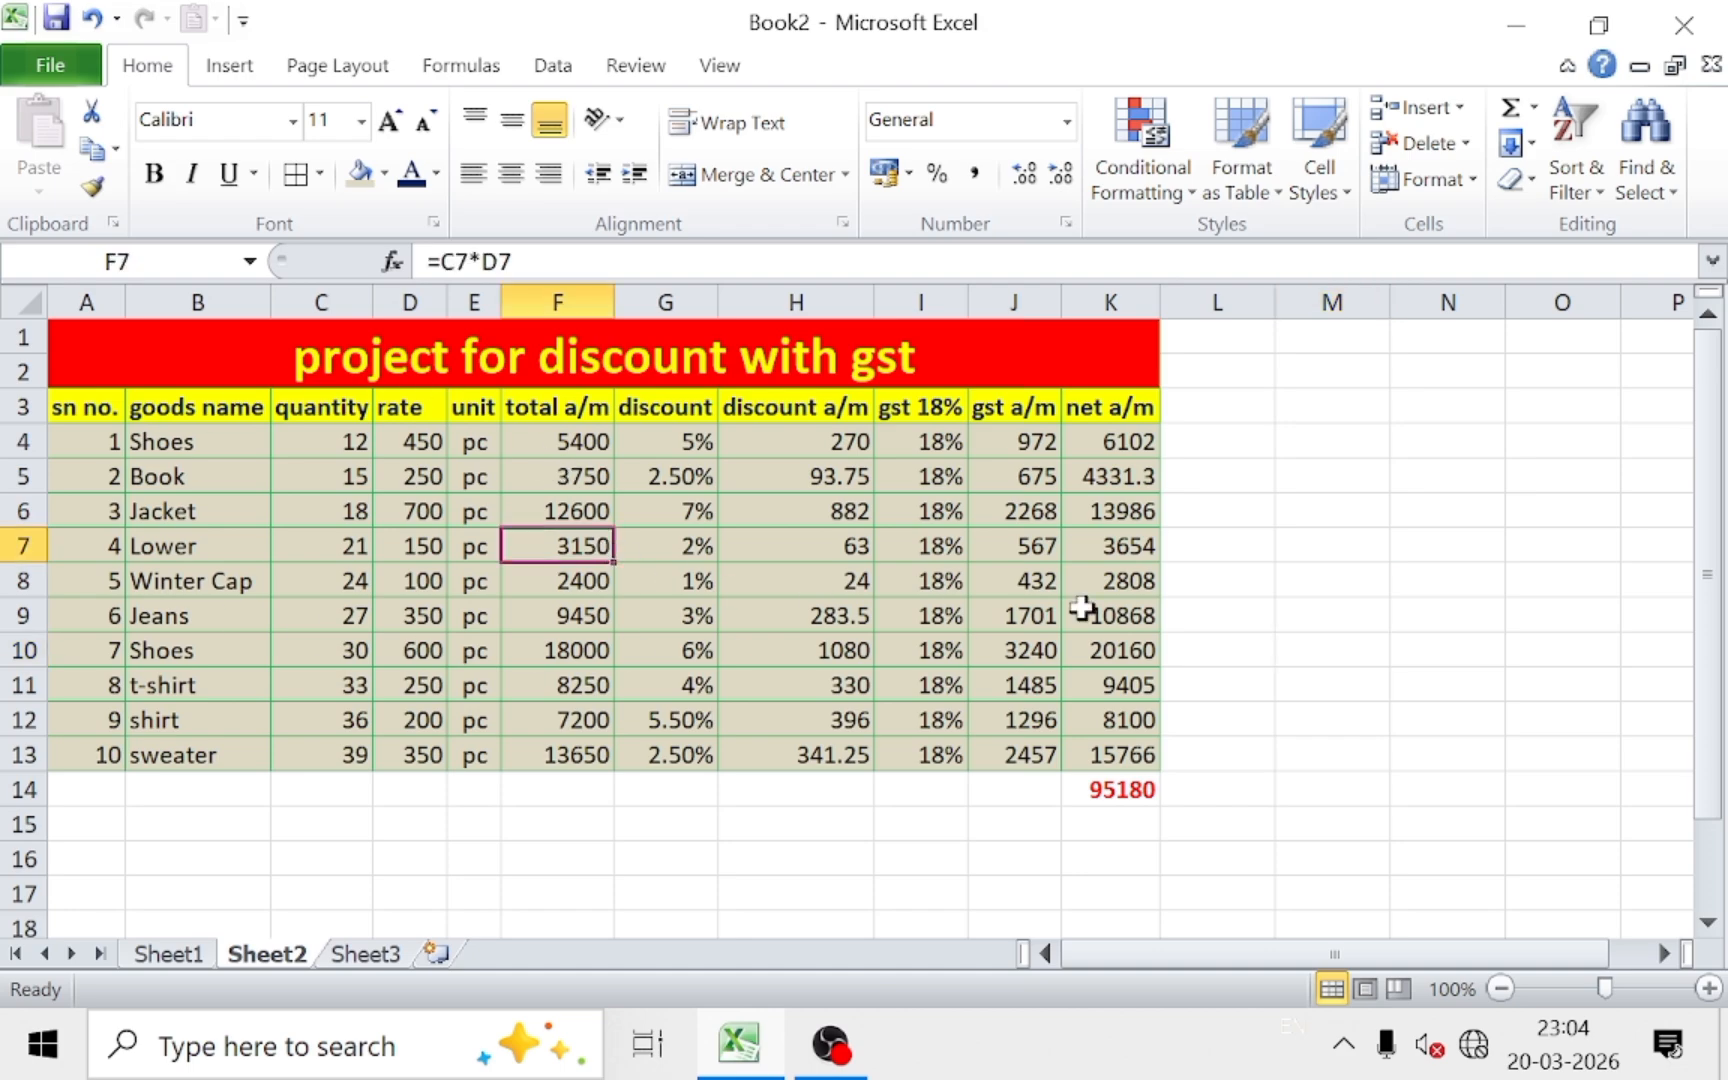
pyautogui.click(1183, 590)
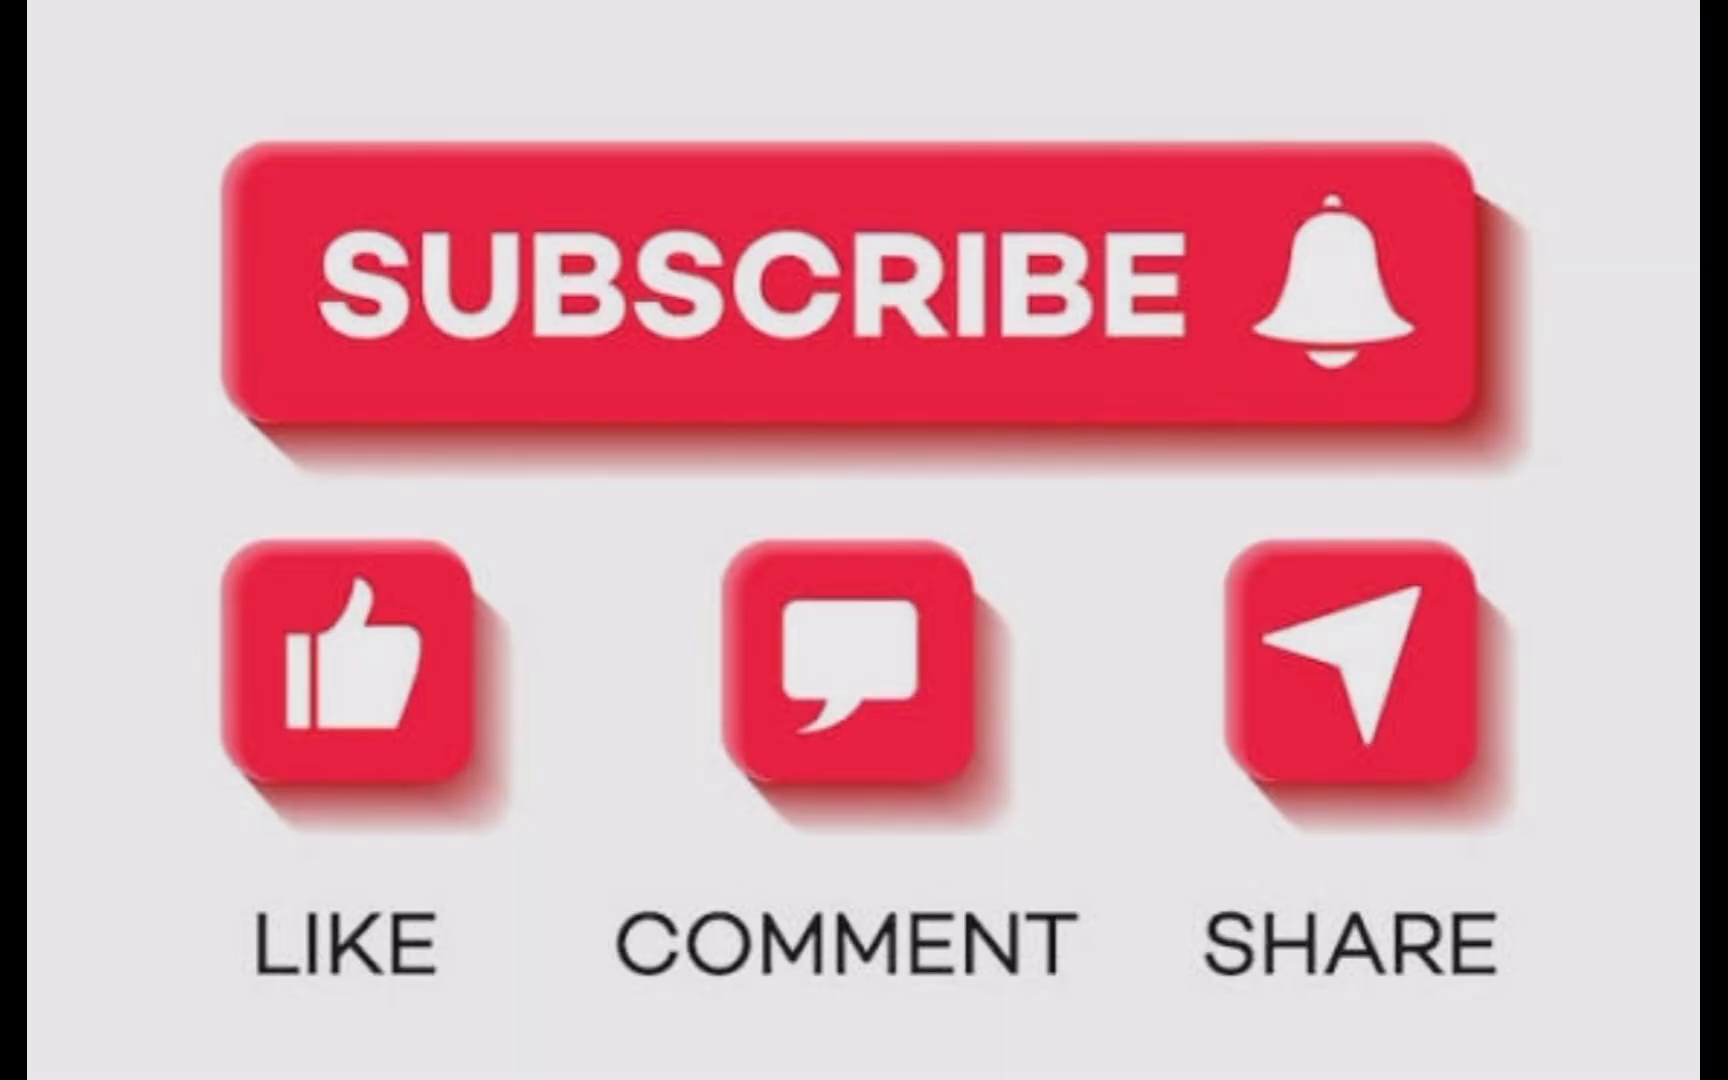